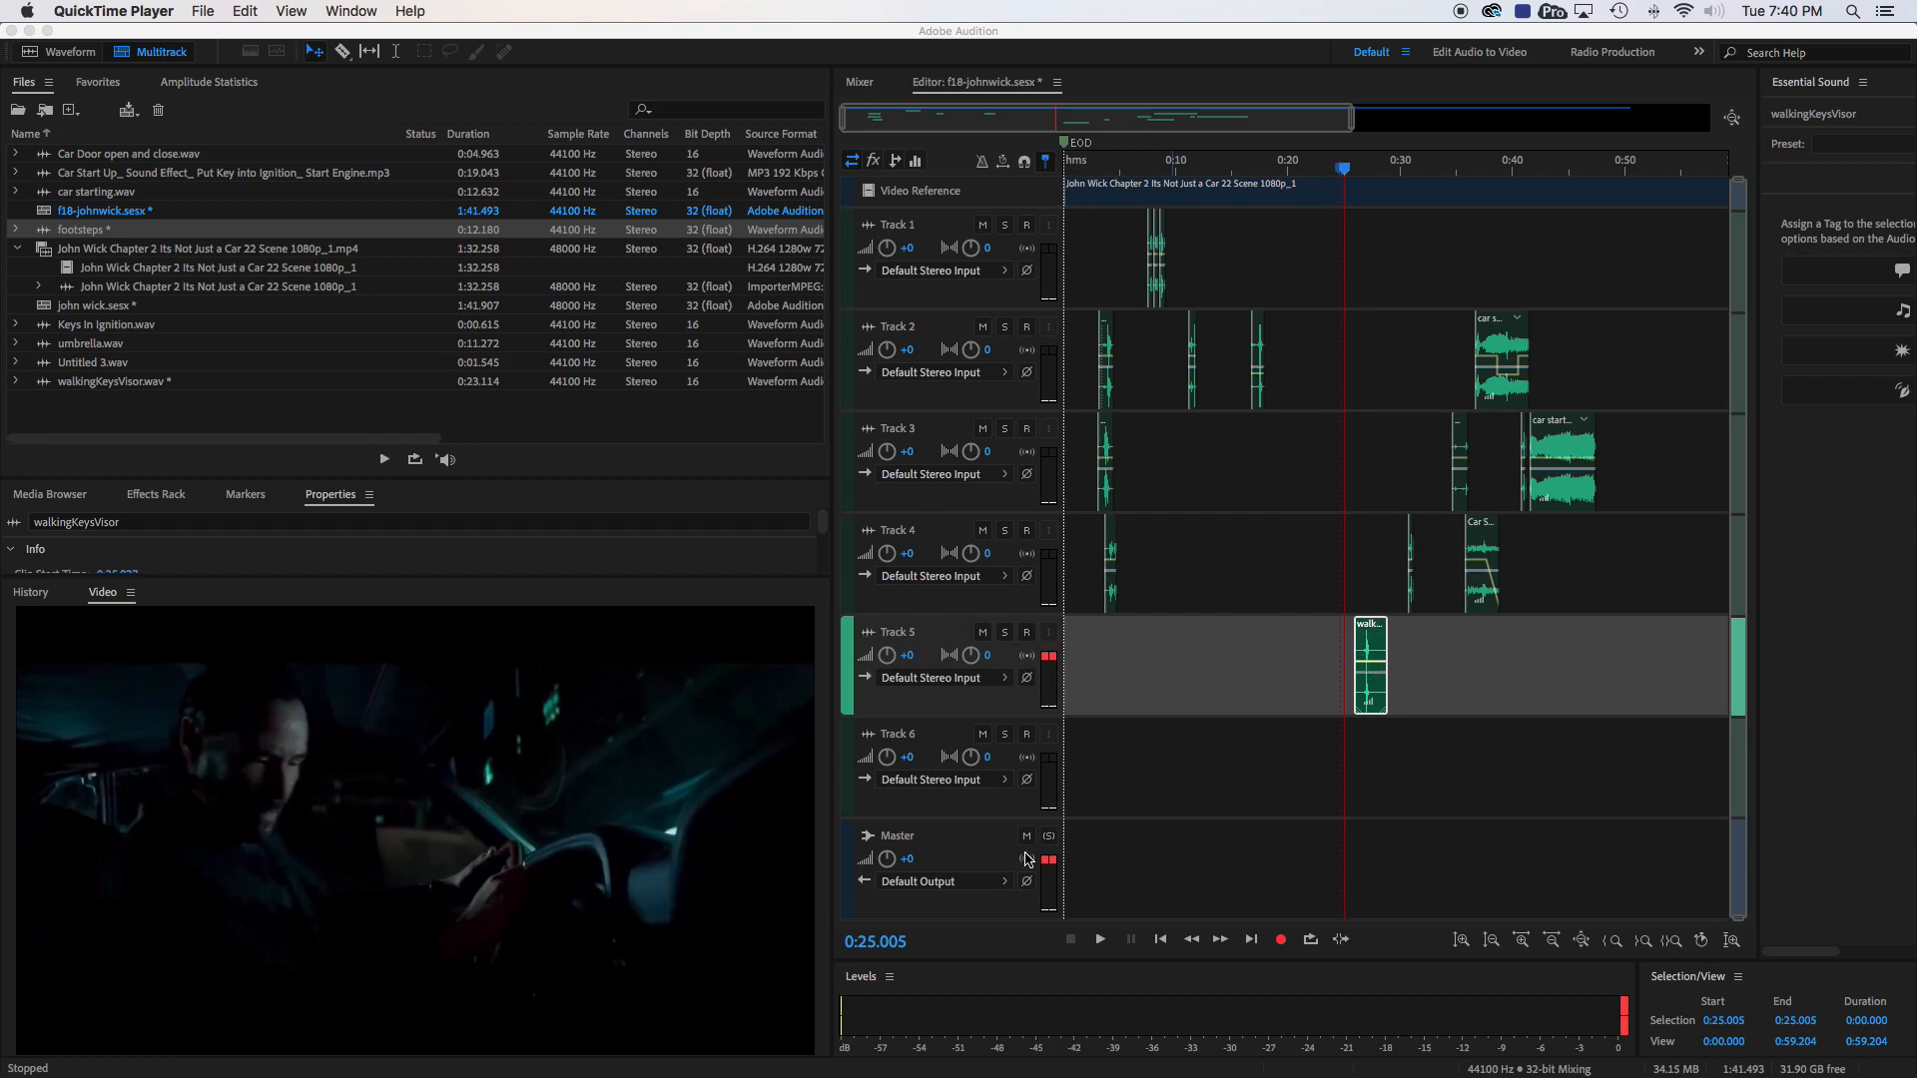
# - Play back the session from 0:25 to about 0:44, then move the playhead to the end of the Track 3 car starting clip, about 0:47
pyautogui.click(1100, 943)
pyautogui.click(1100, 940)
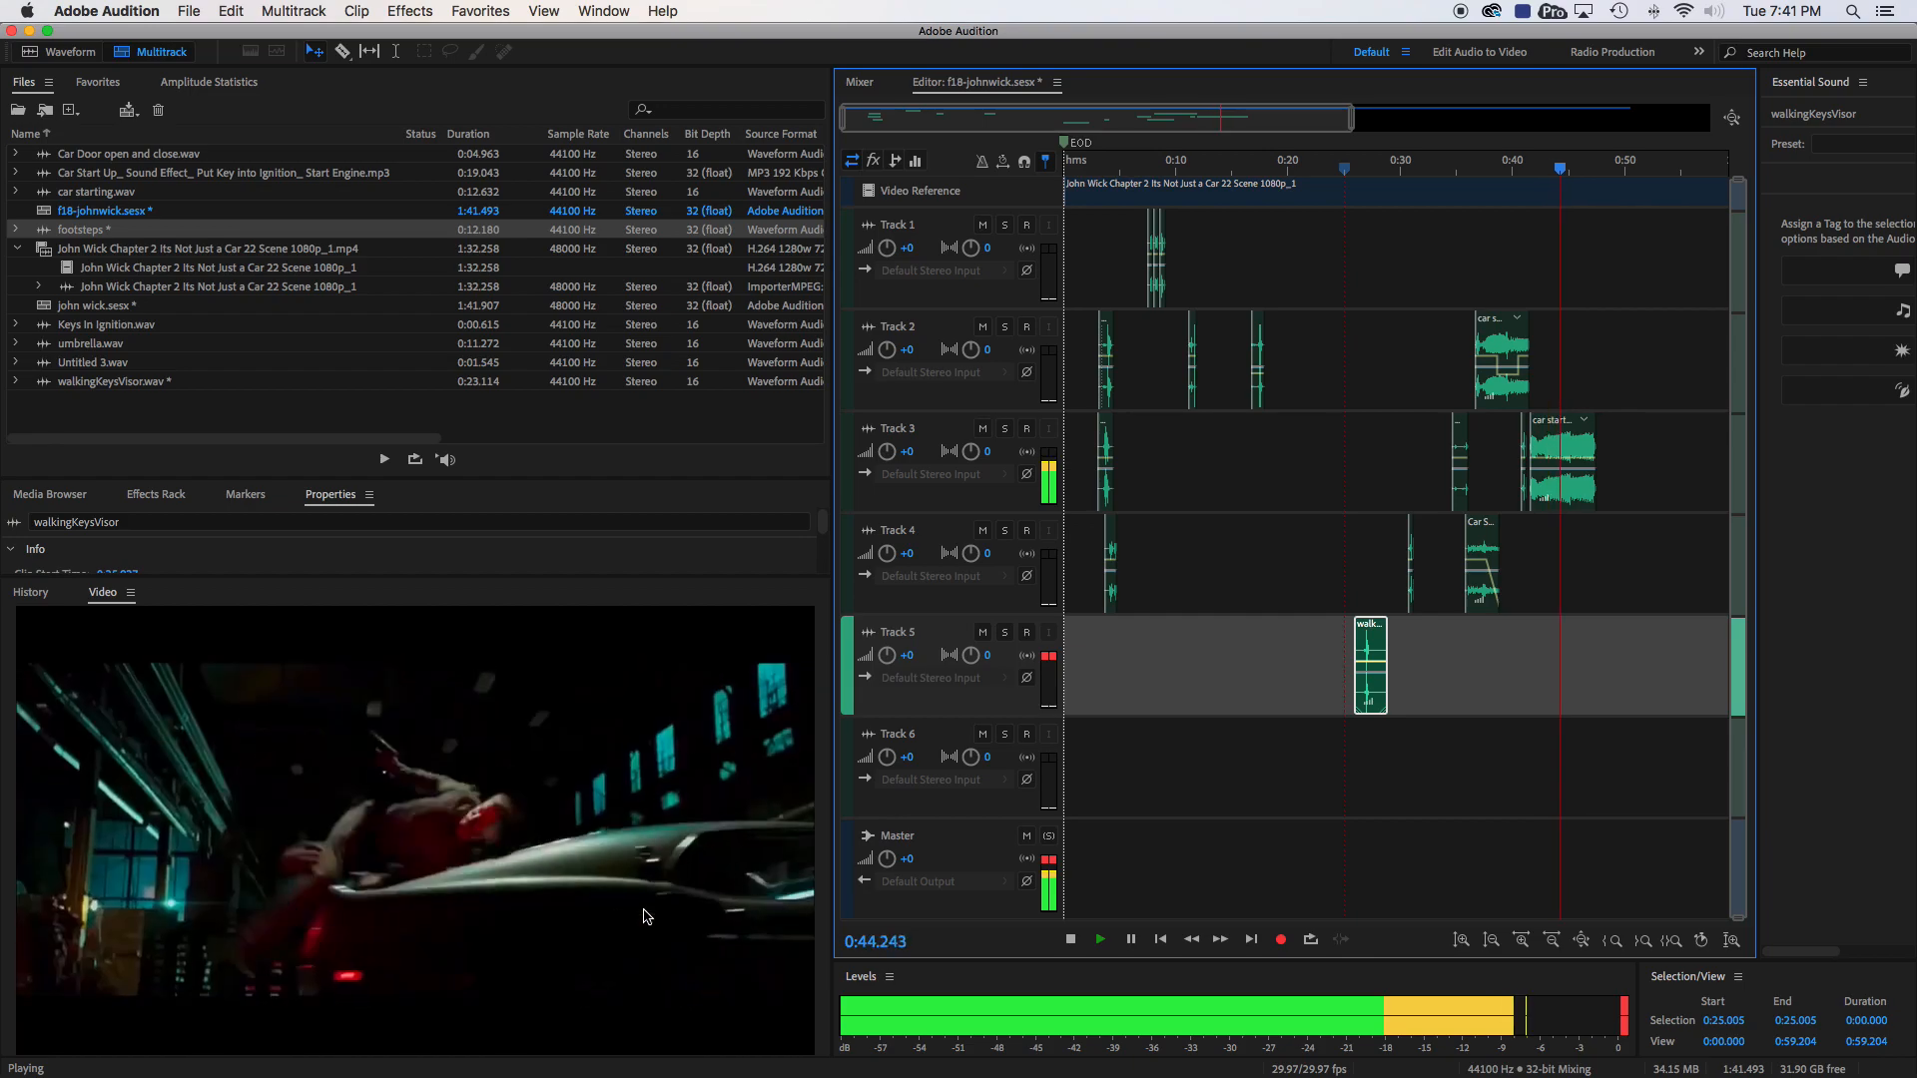
pyautogui.press('space')
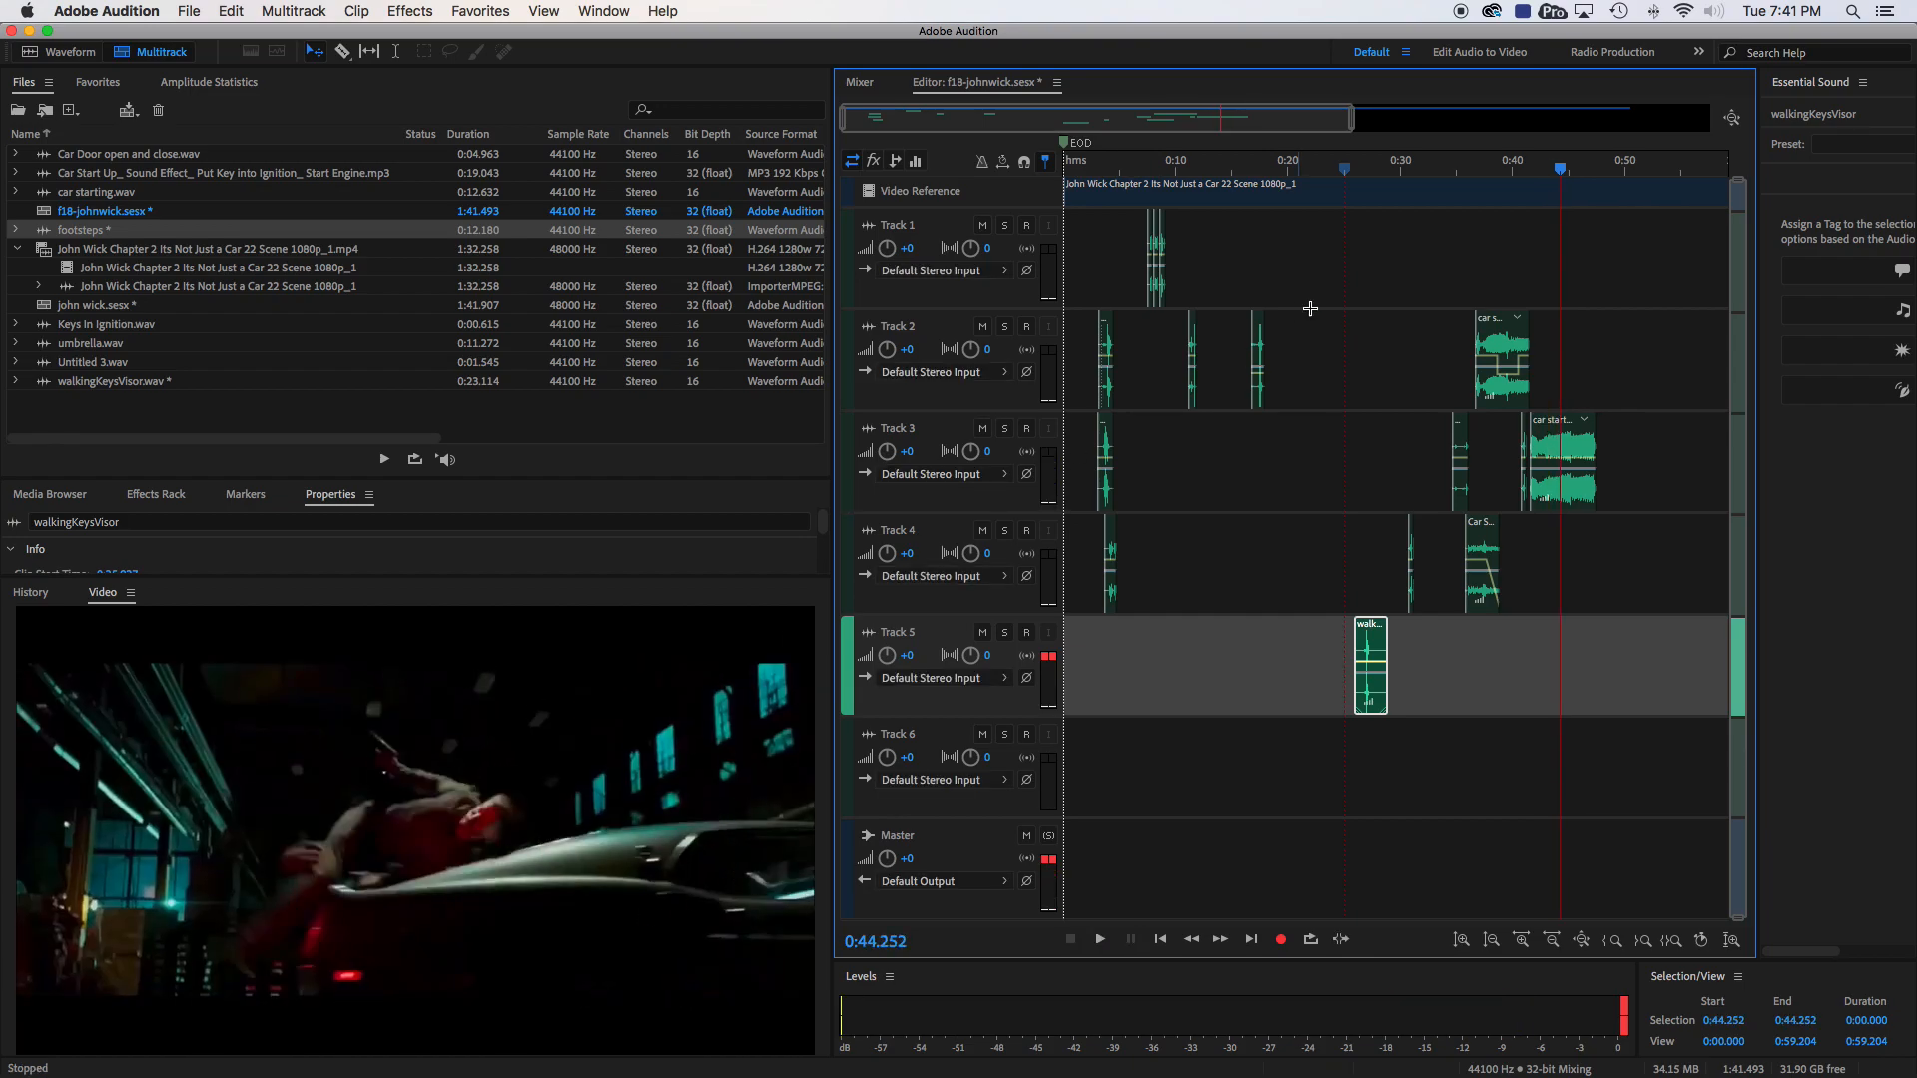
pyautogui.moveTo(1561, 172)
pyautogui.mouseDown()
pyautogui.moveTo(1629, 171)
pyautogui.moveTo(1550, 170)
pyautogui.mouseUp()
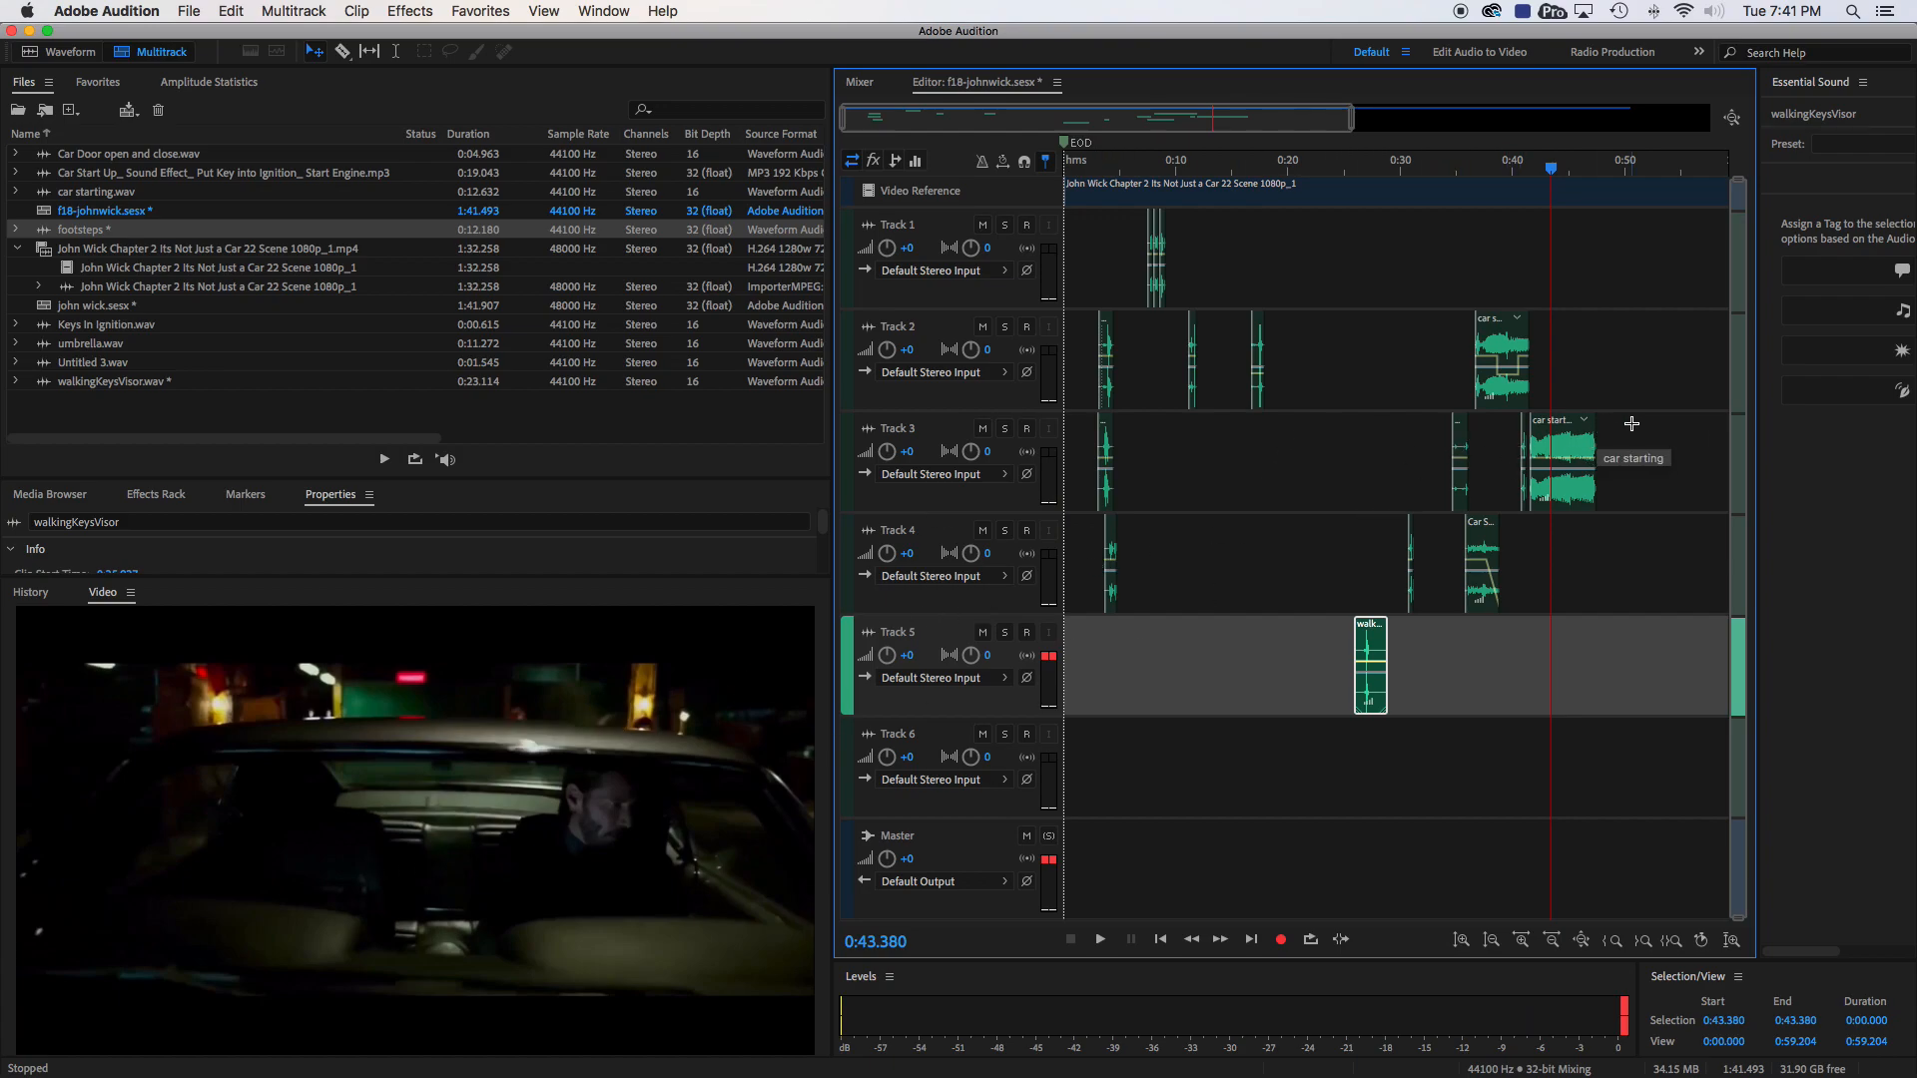
pyautogui.moveTo(1553, 174); pyautogui.dragTo(1597, 167)
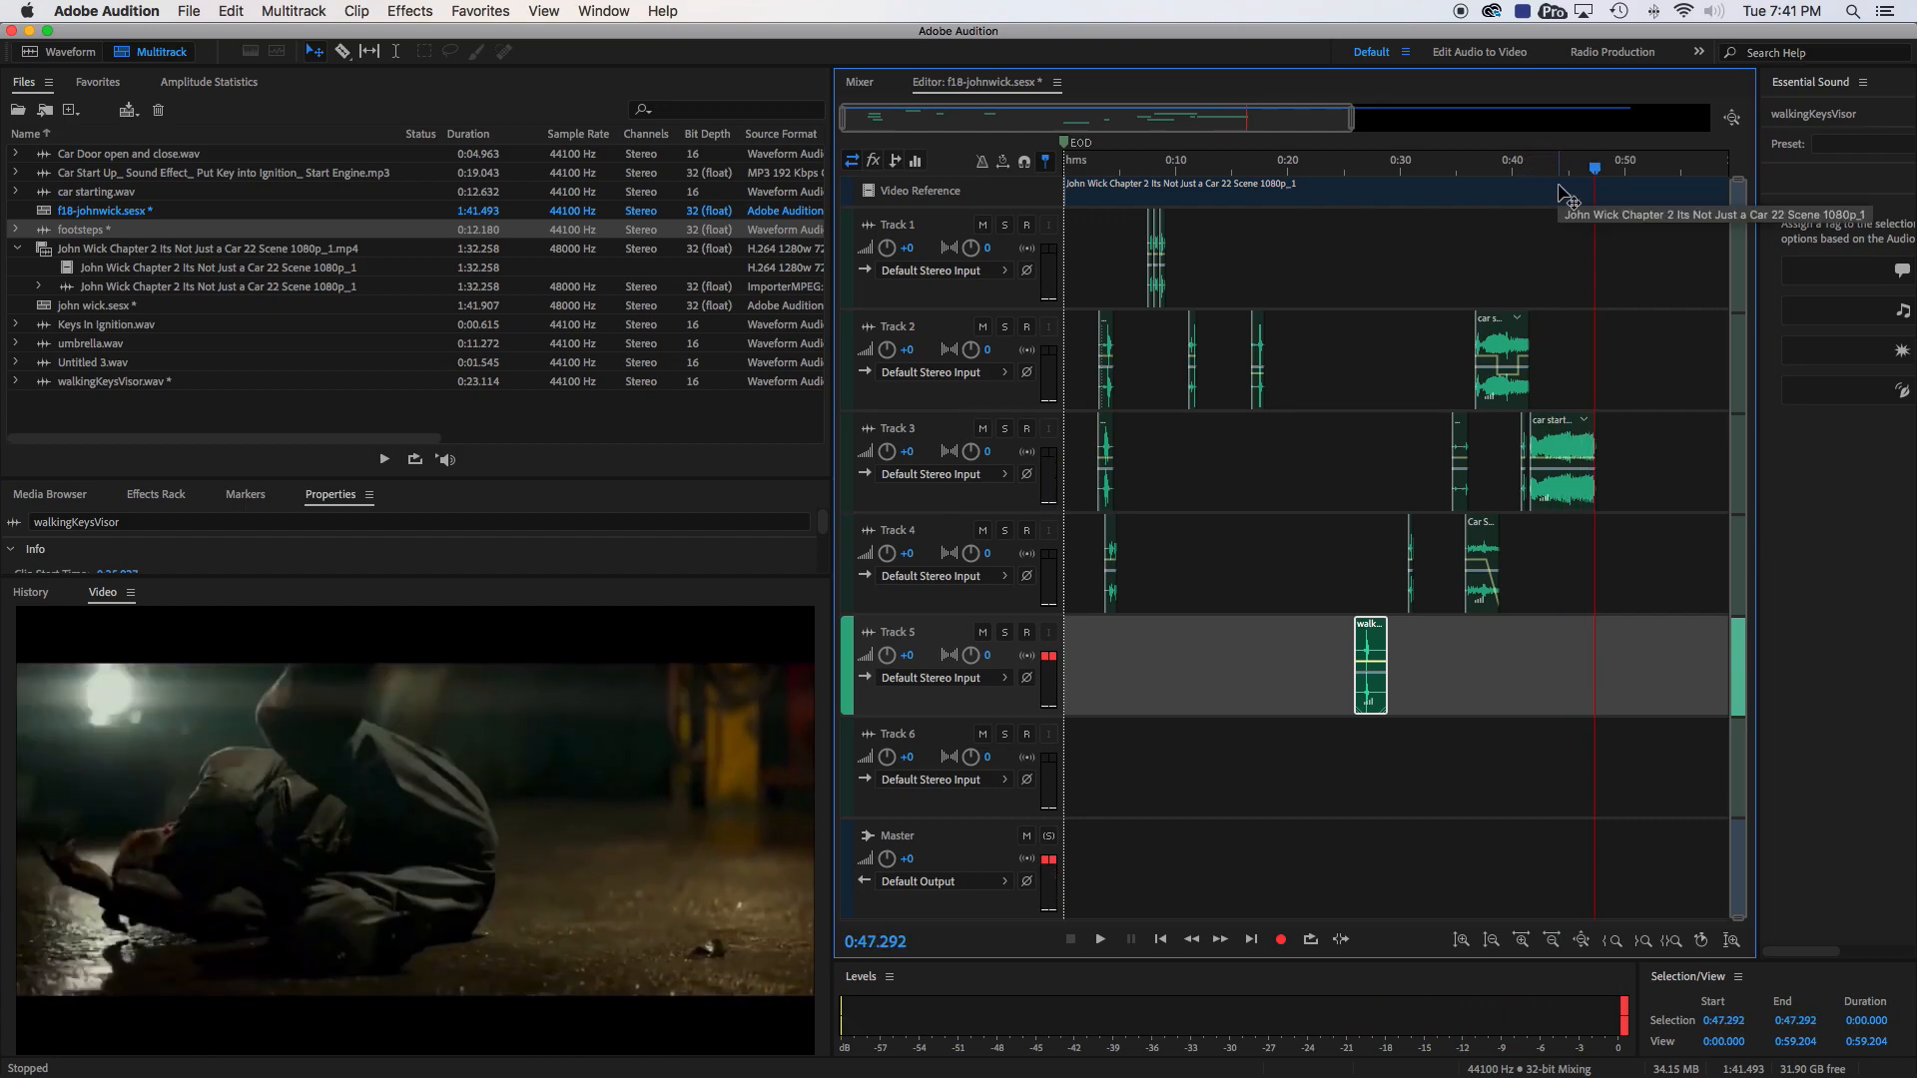
# - Switch to Chrome and open soundbible.com in a new tab
pyautogui.press('super+Tab')
pyautogui.press('super+Tab')
pyautogui.press('super+Tab')
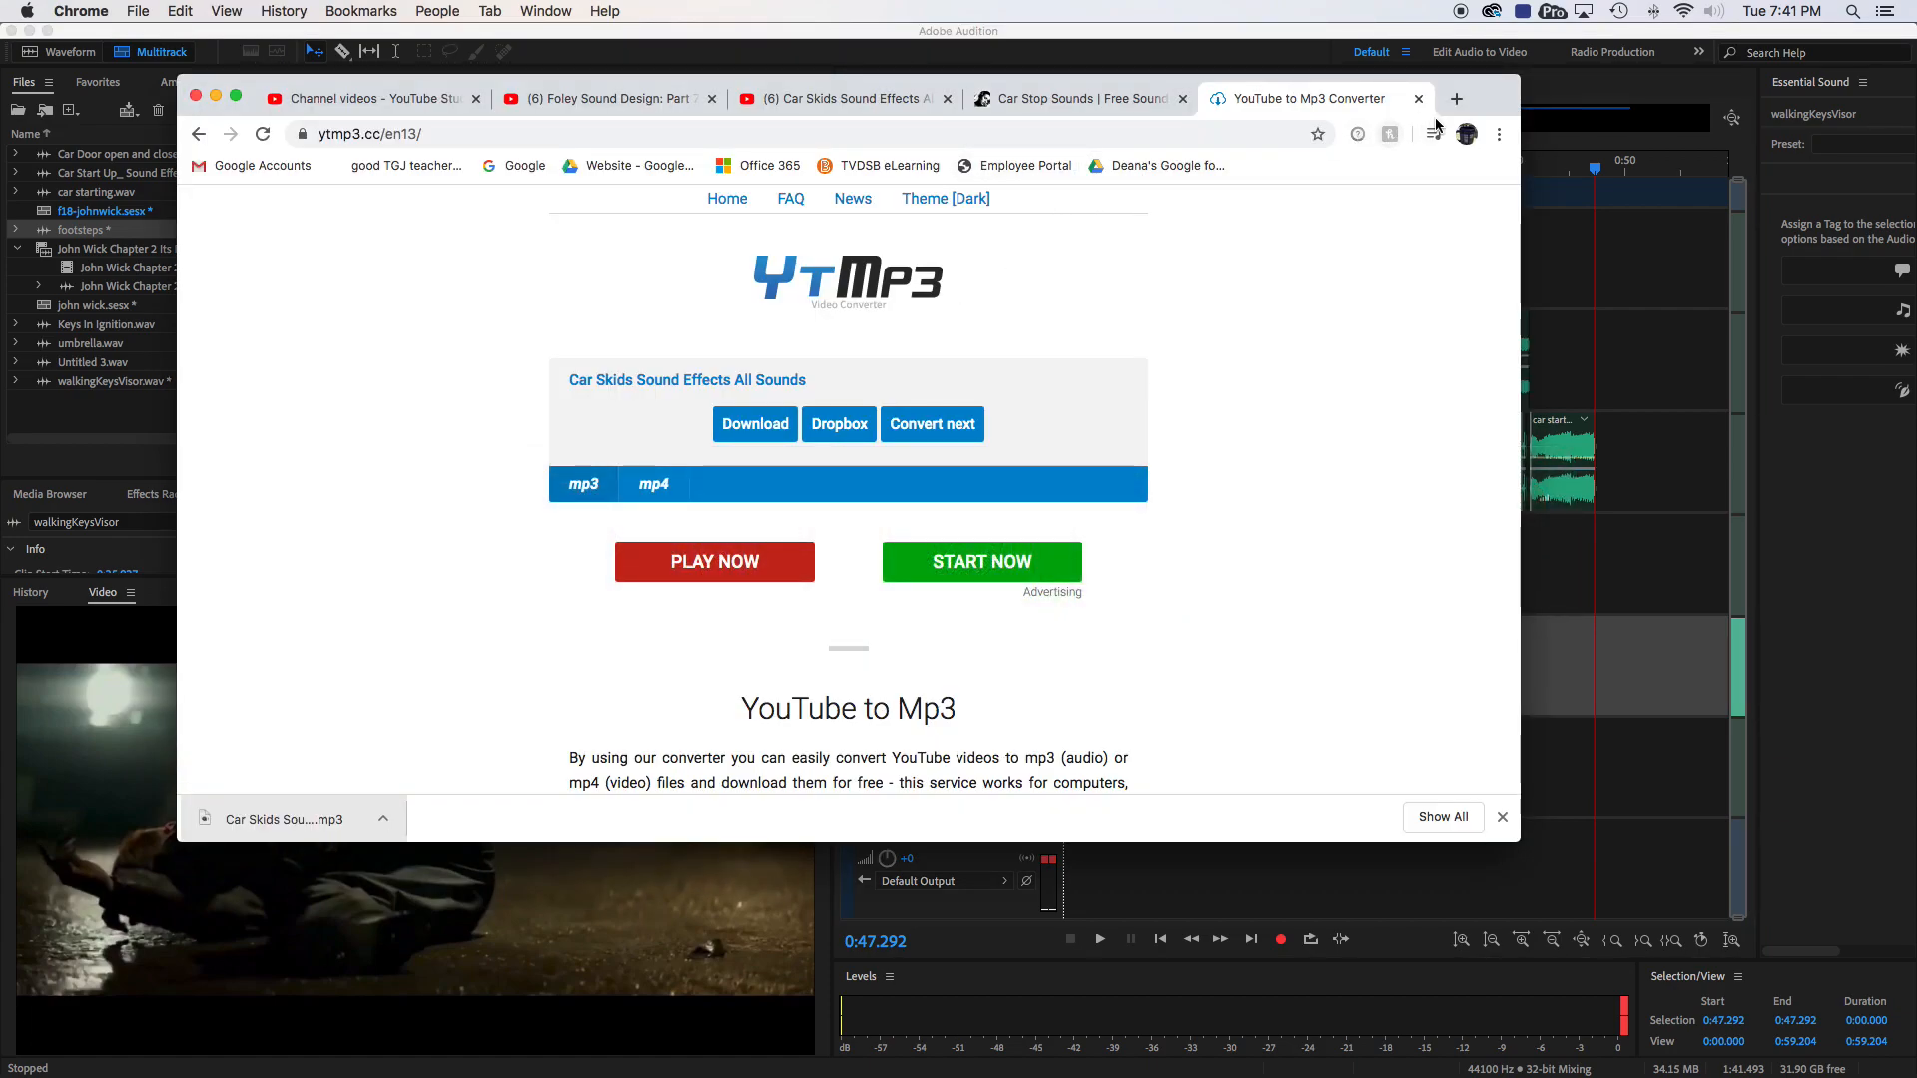
pyautogui.click(1457, 97)
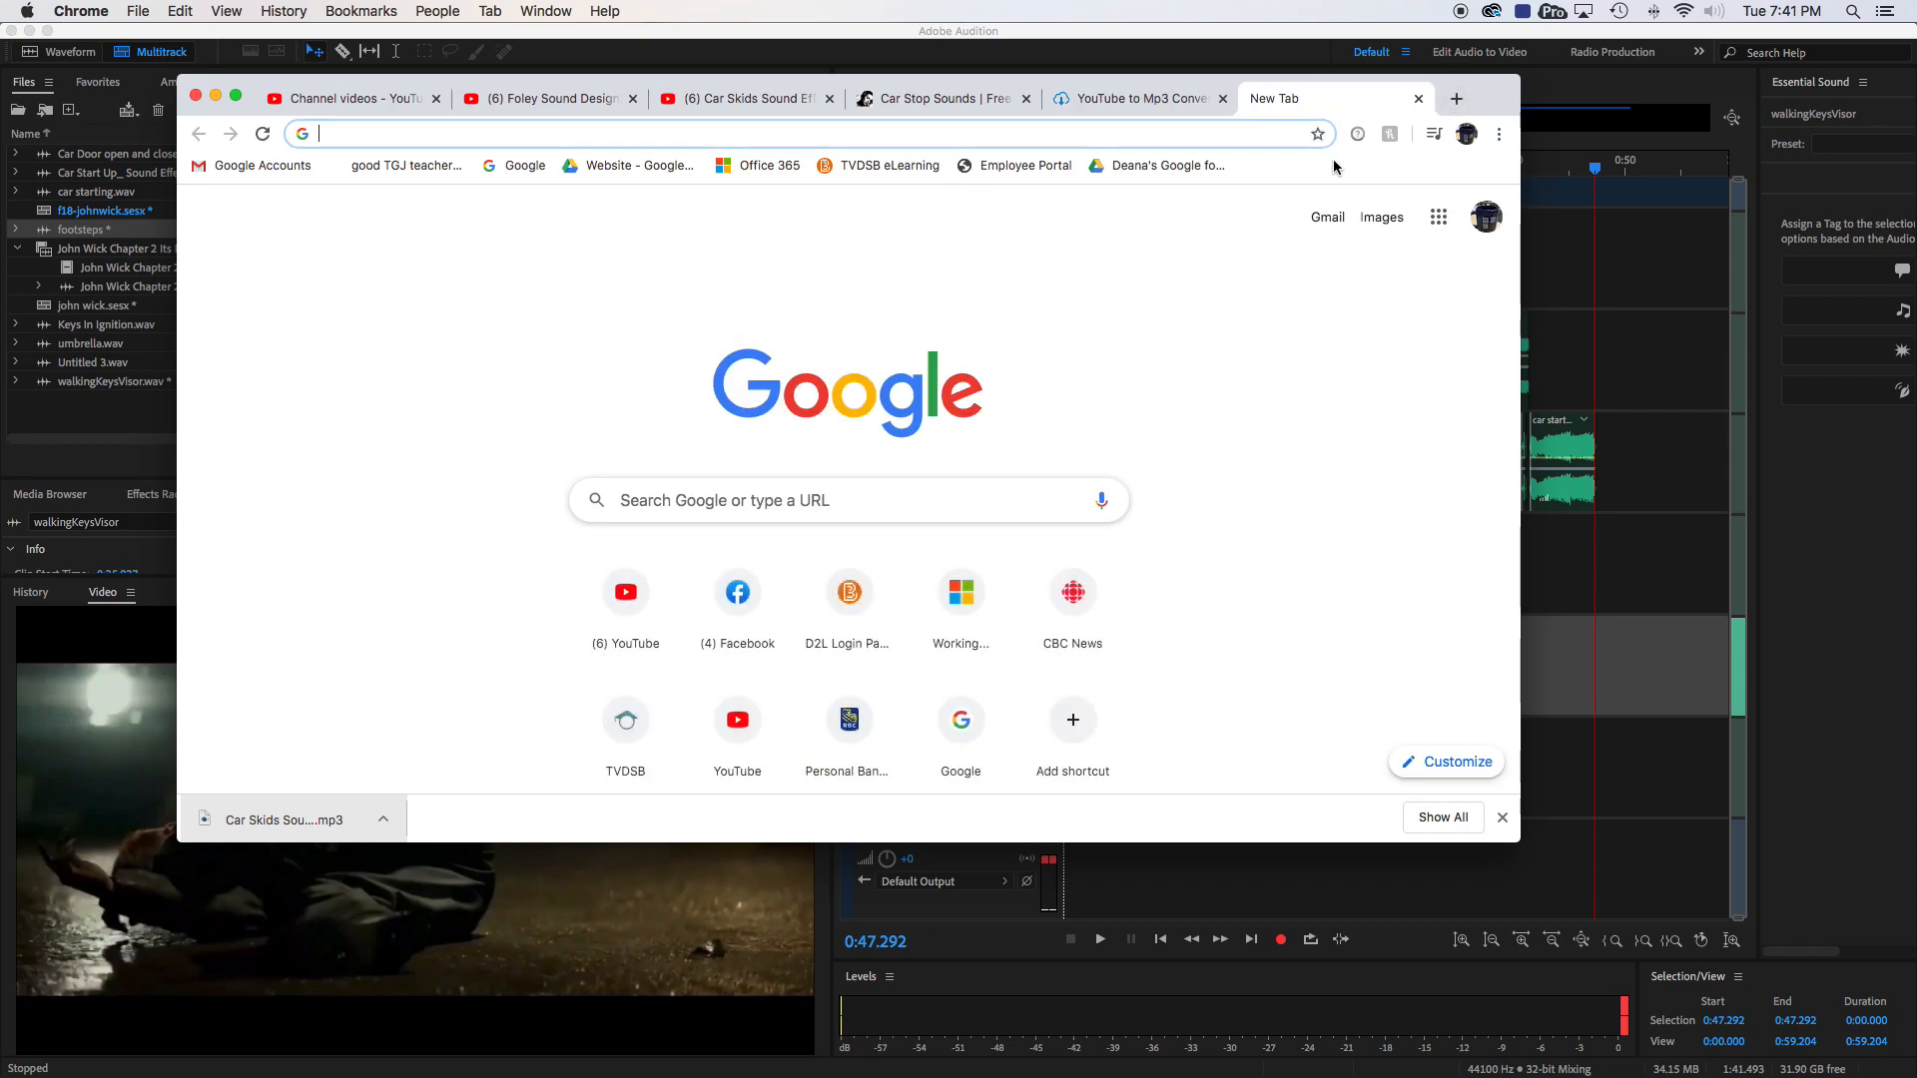
pyautogui.write('www.soundbible.com')
pyautogui.press('Return')
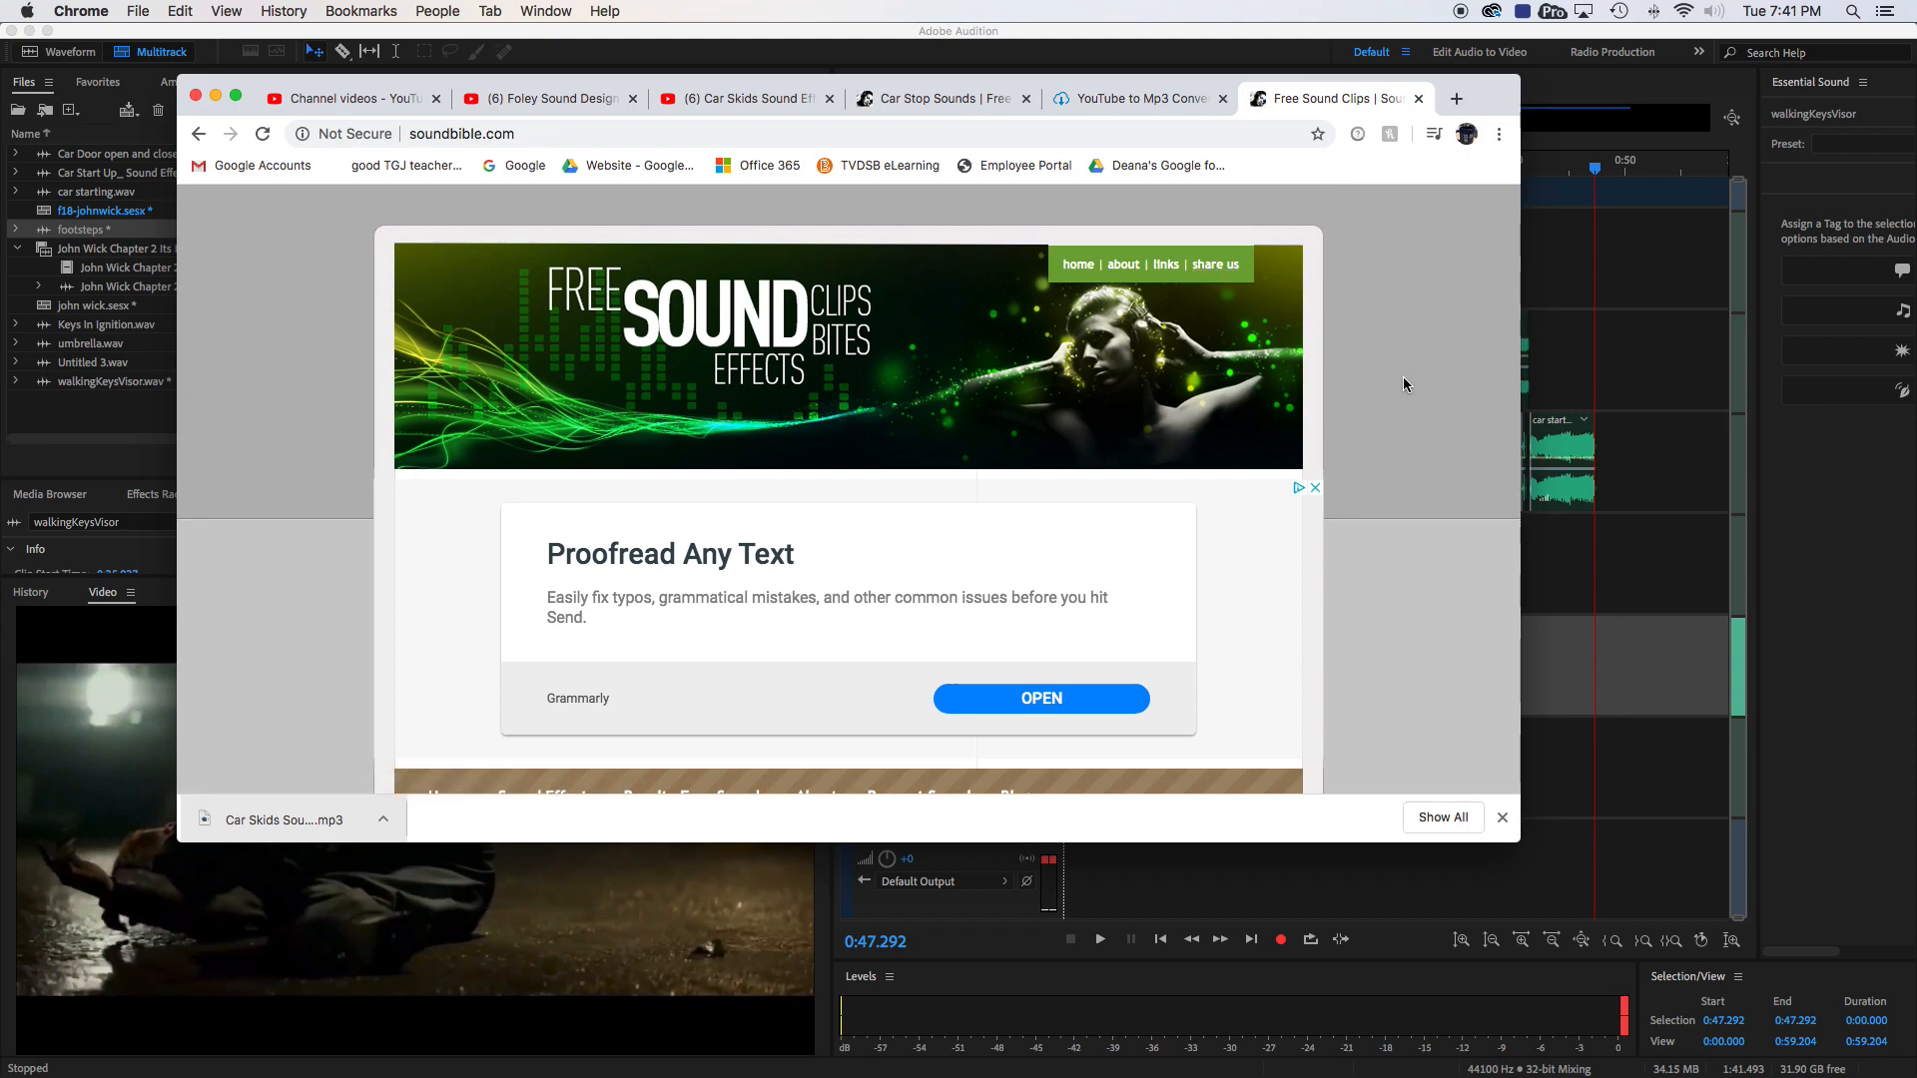
# - Search SoundBible for "car" sound effects
pyautogui.scroll(-4, 1404, 378)
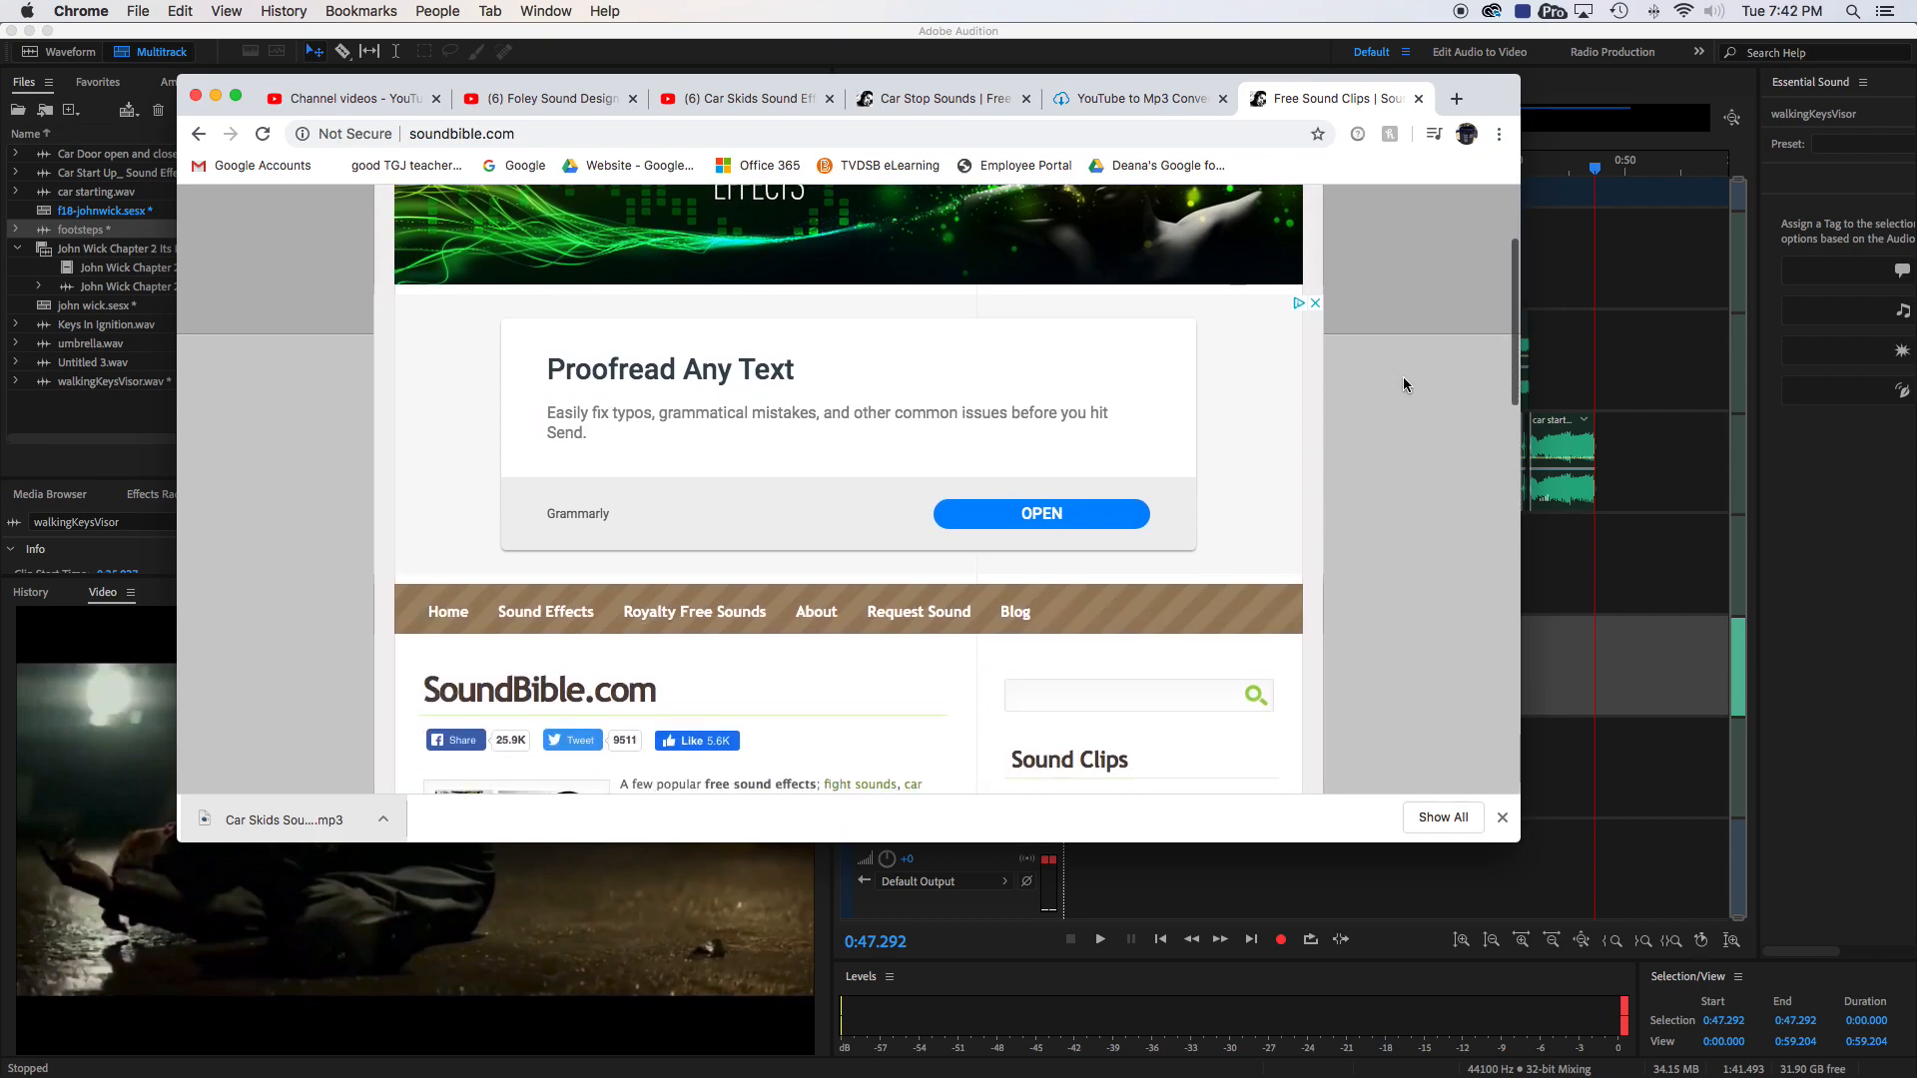
pyautogui.scroll(-5, 1403, 378)
pyautogui.scroll(-5, 1402, 379)
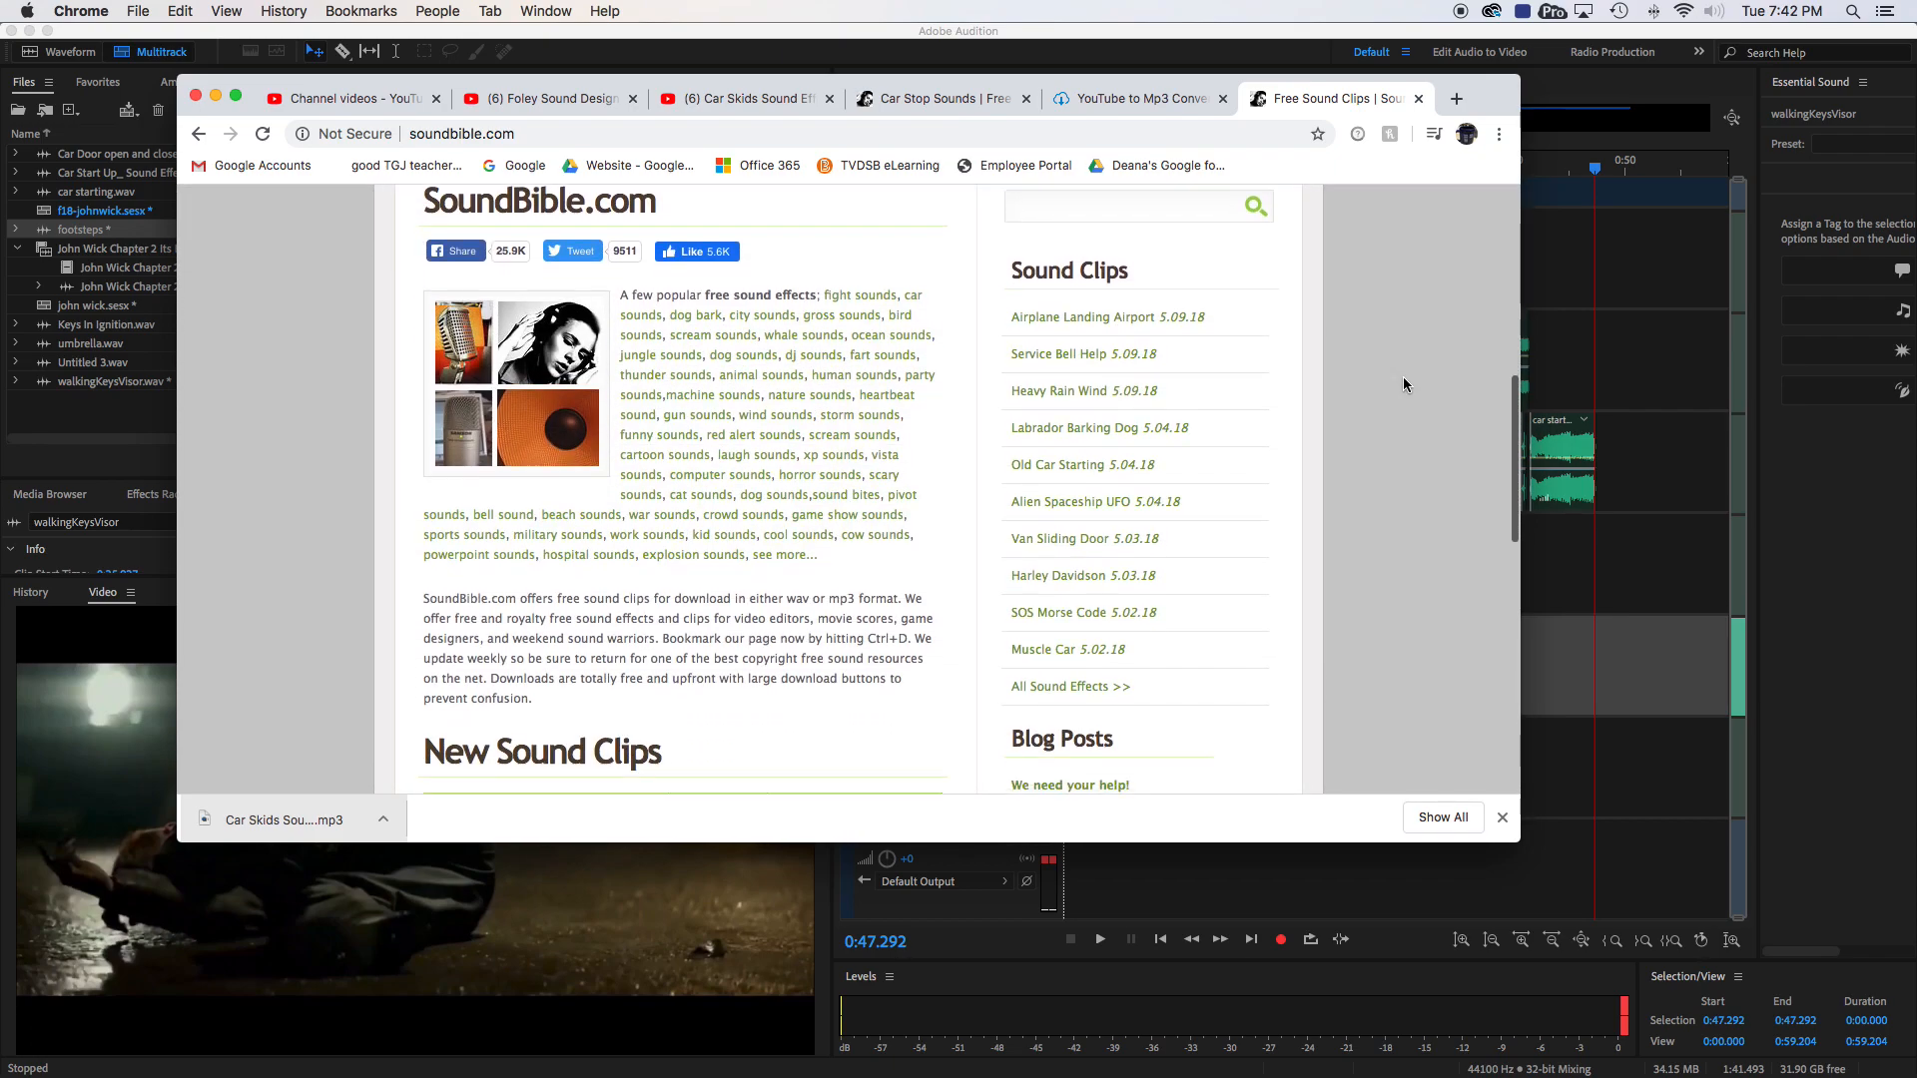
pyautogui.scroll(1, 1404, 376)
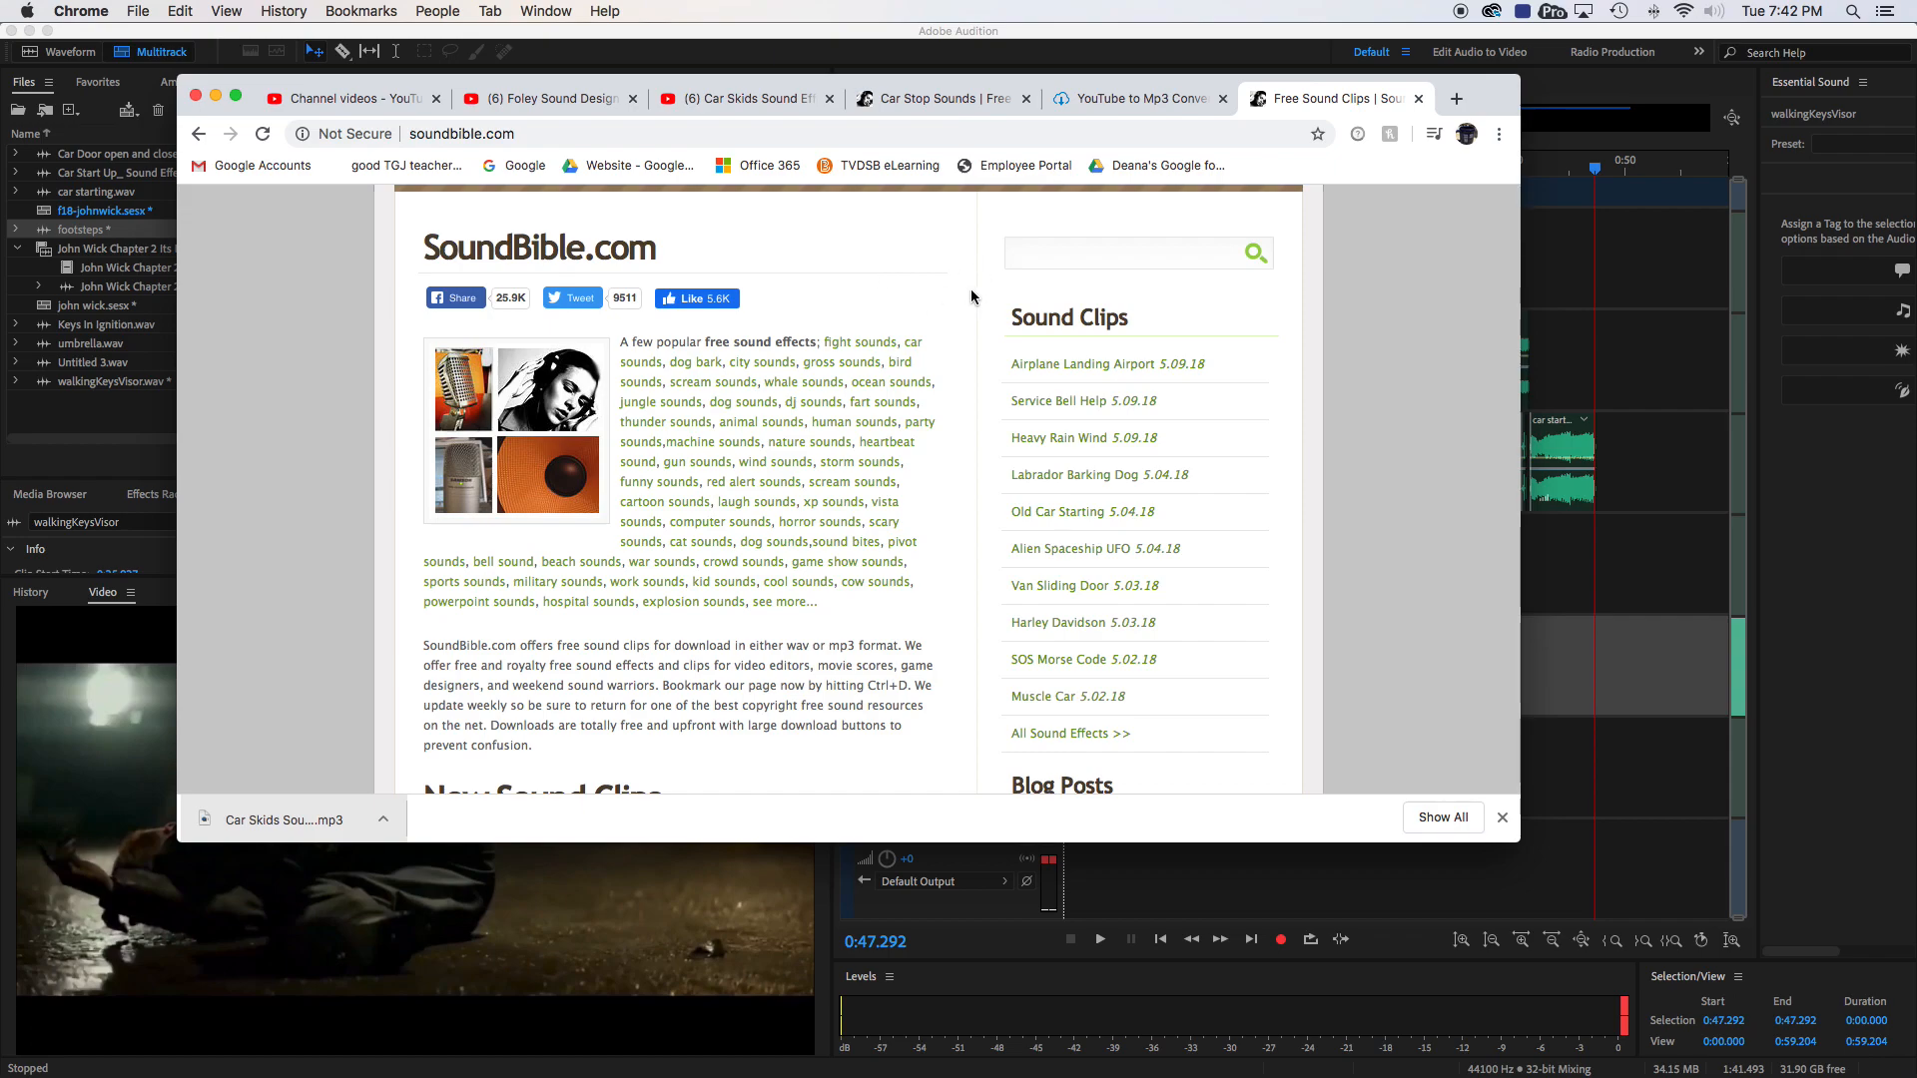
pyautogui.click(1032, 250)
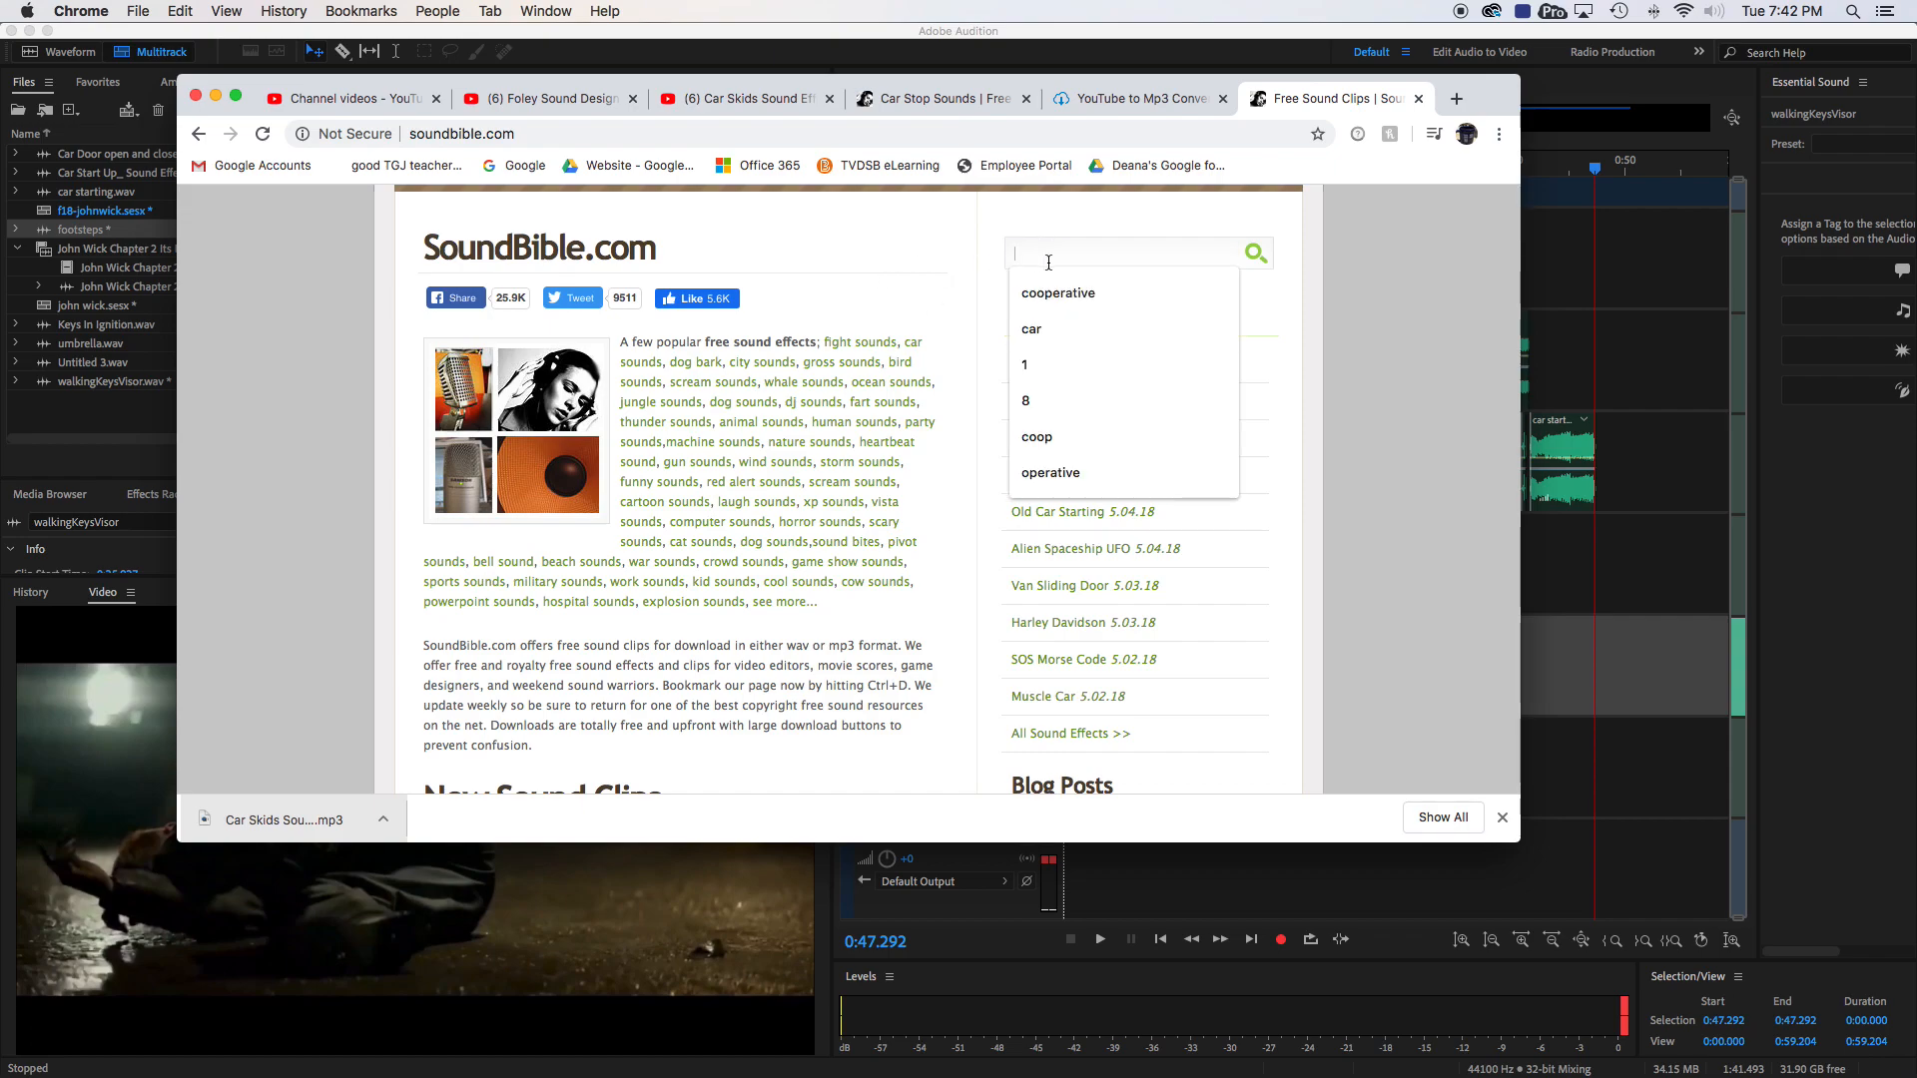
pyautogui.write('car')
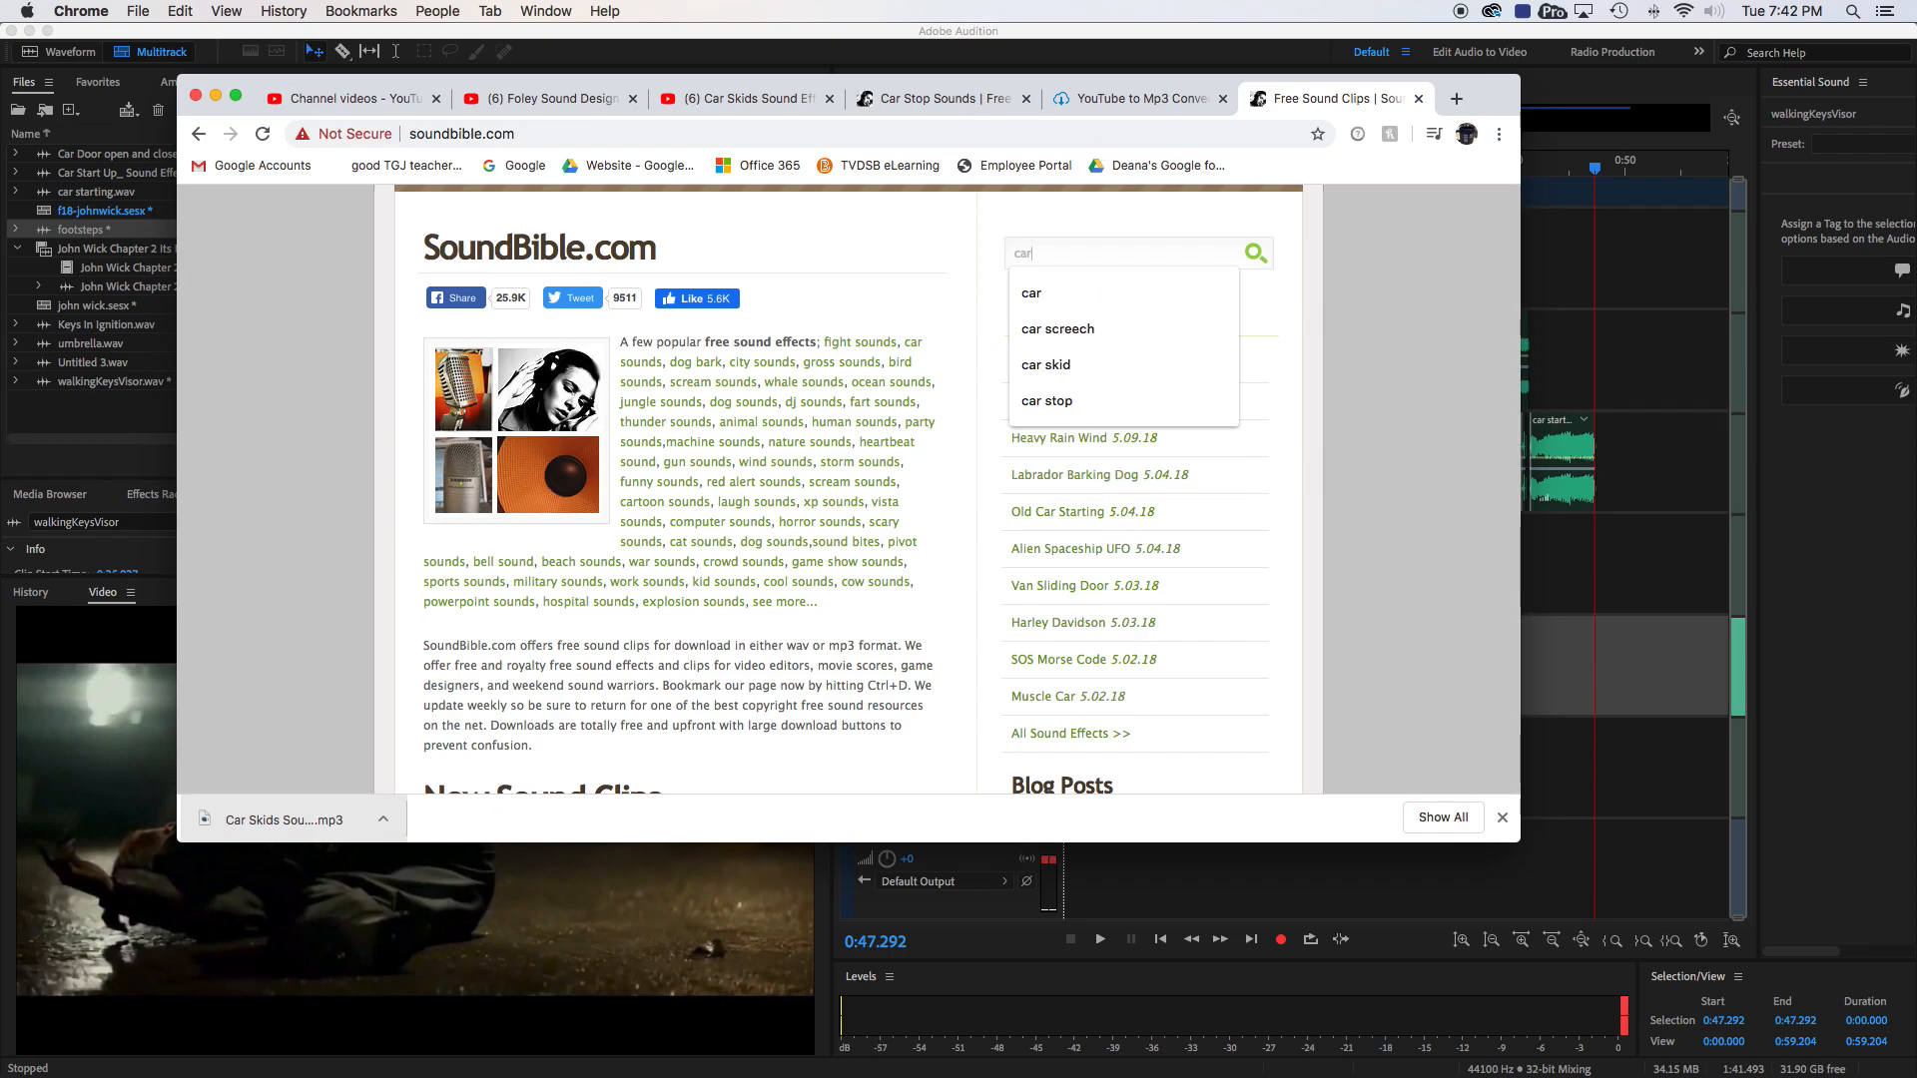
pyautogui.press('Return')
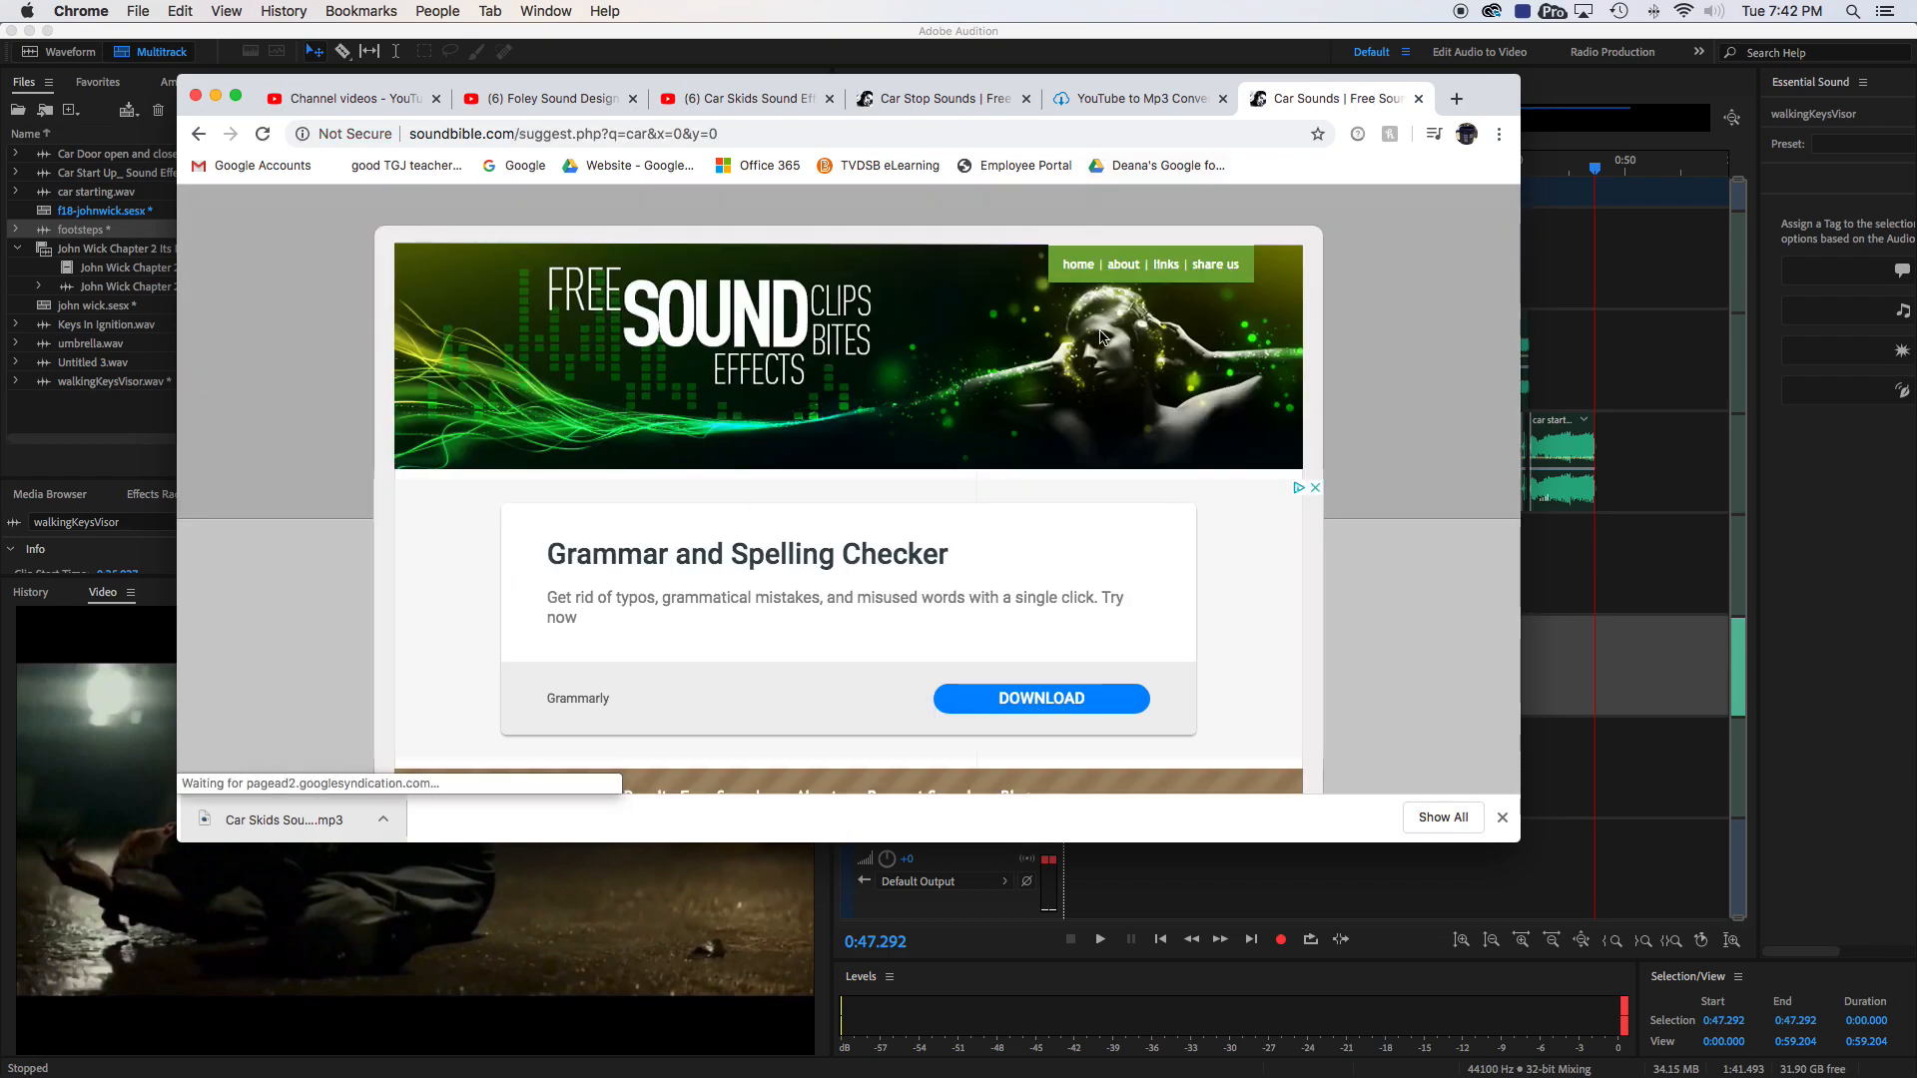
# - Preview the Old Car Starting, Muscle Car and Cartoon Birds 2 sounds in the car results
pyautogui.scroll(-3, 1010, 506)
pyautogui.scroll(1, 1011, 506)
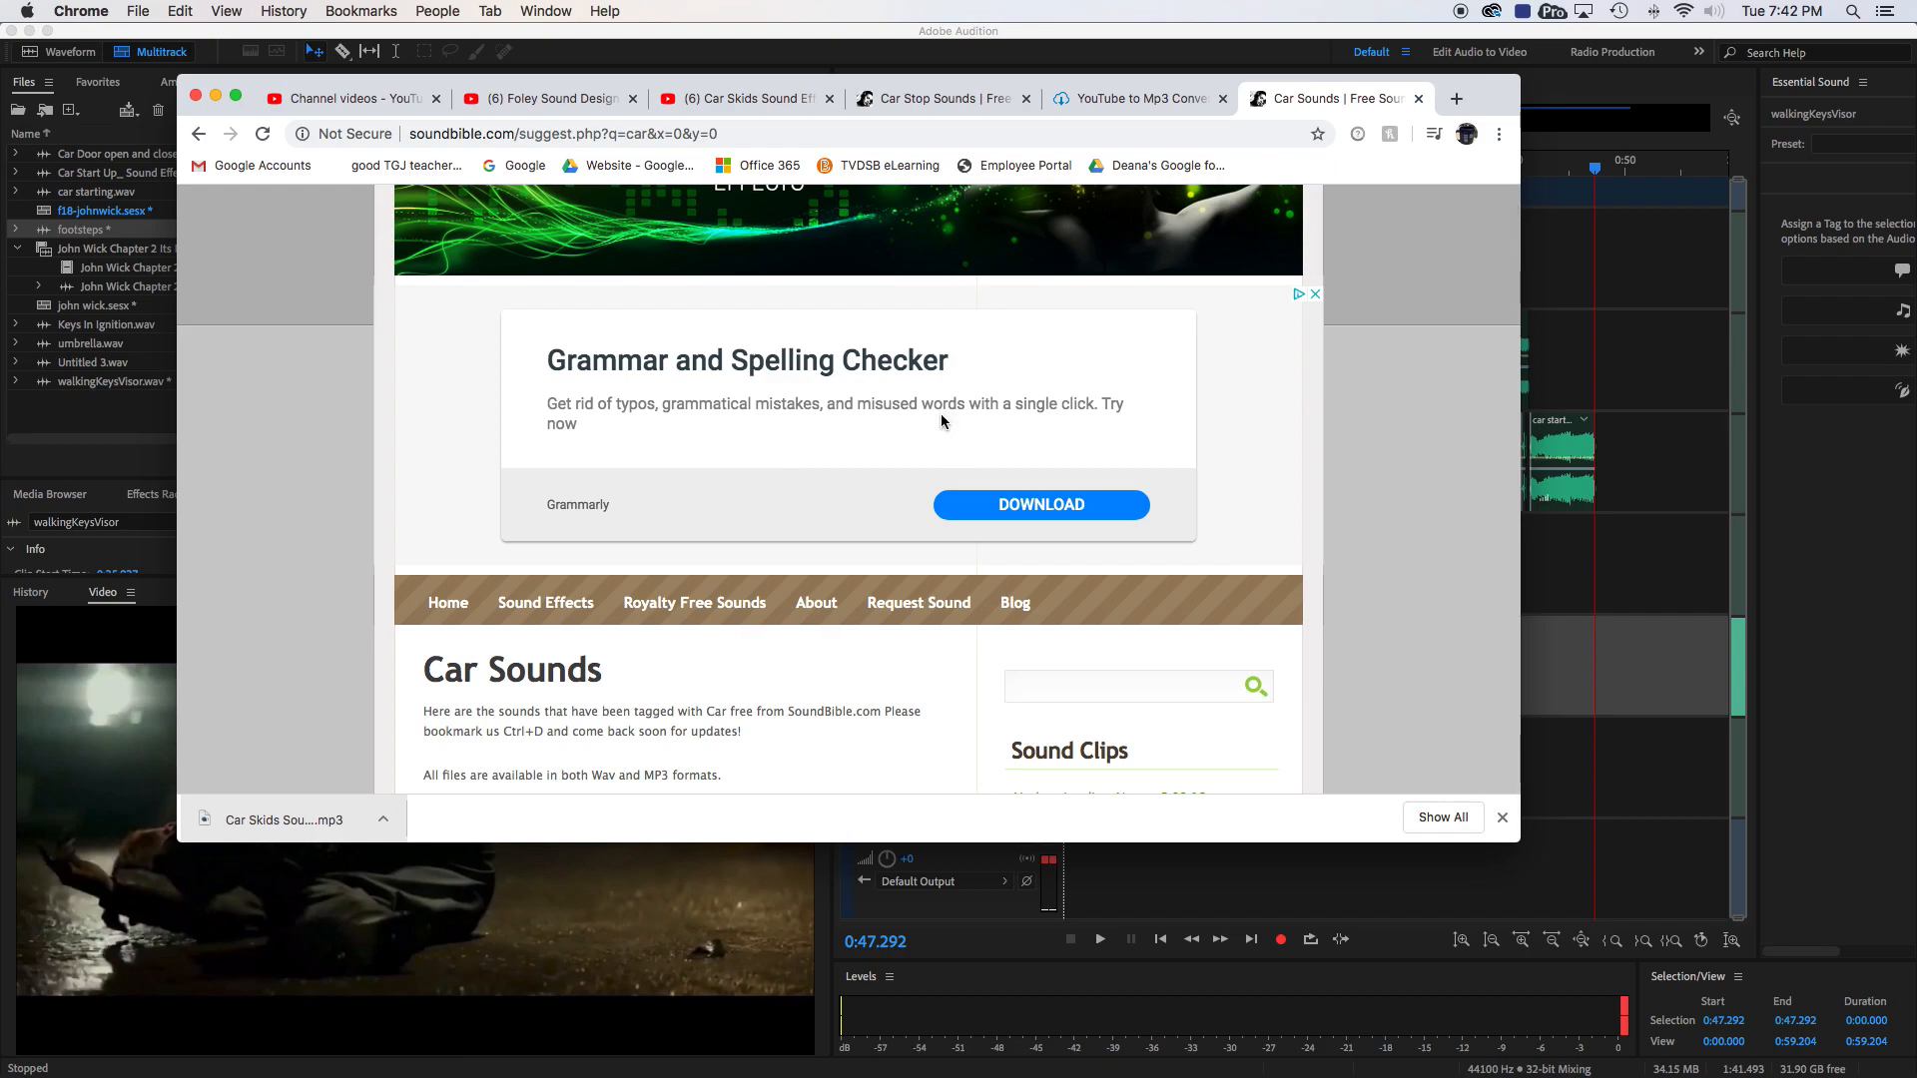
pyautogui.scroll(-6, 941, 420)
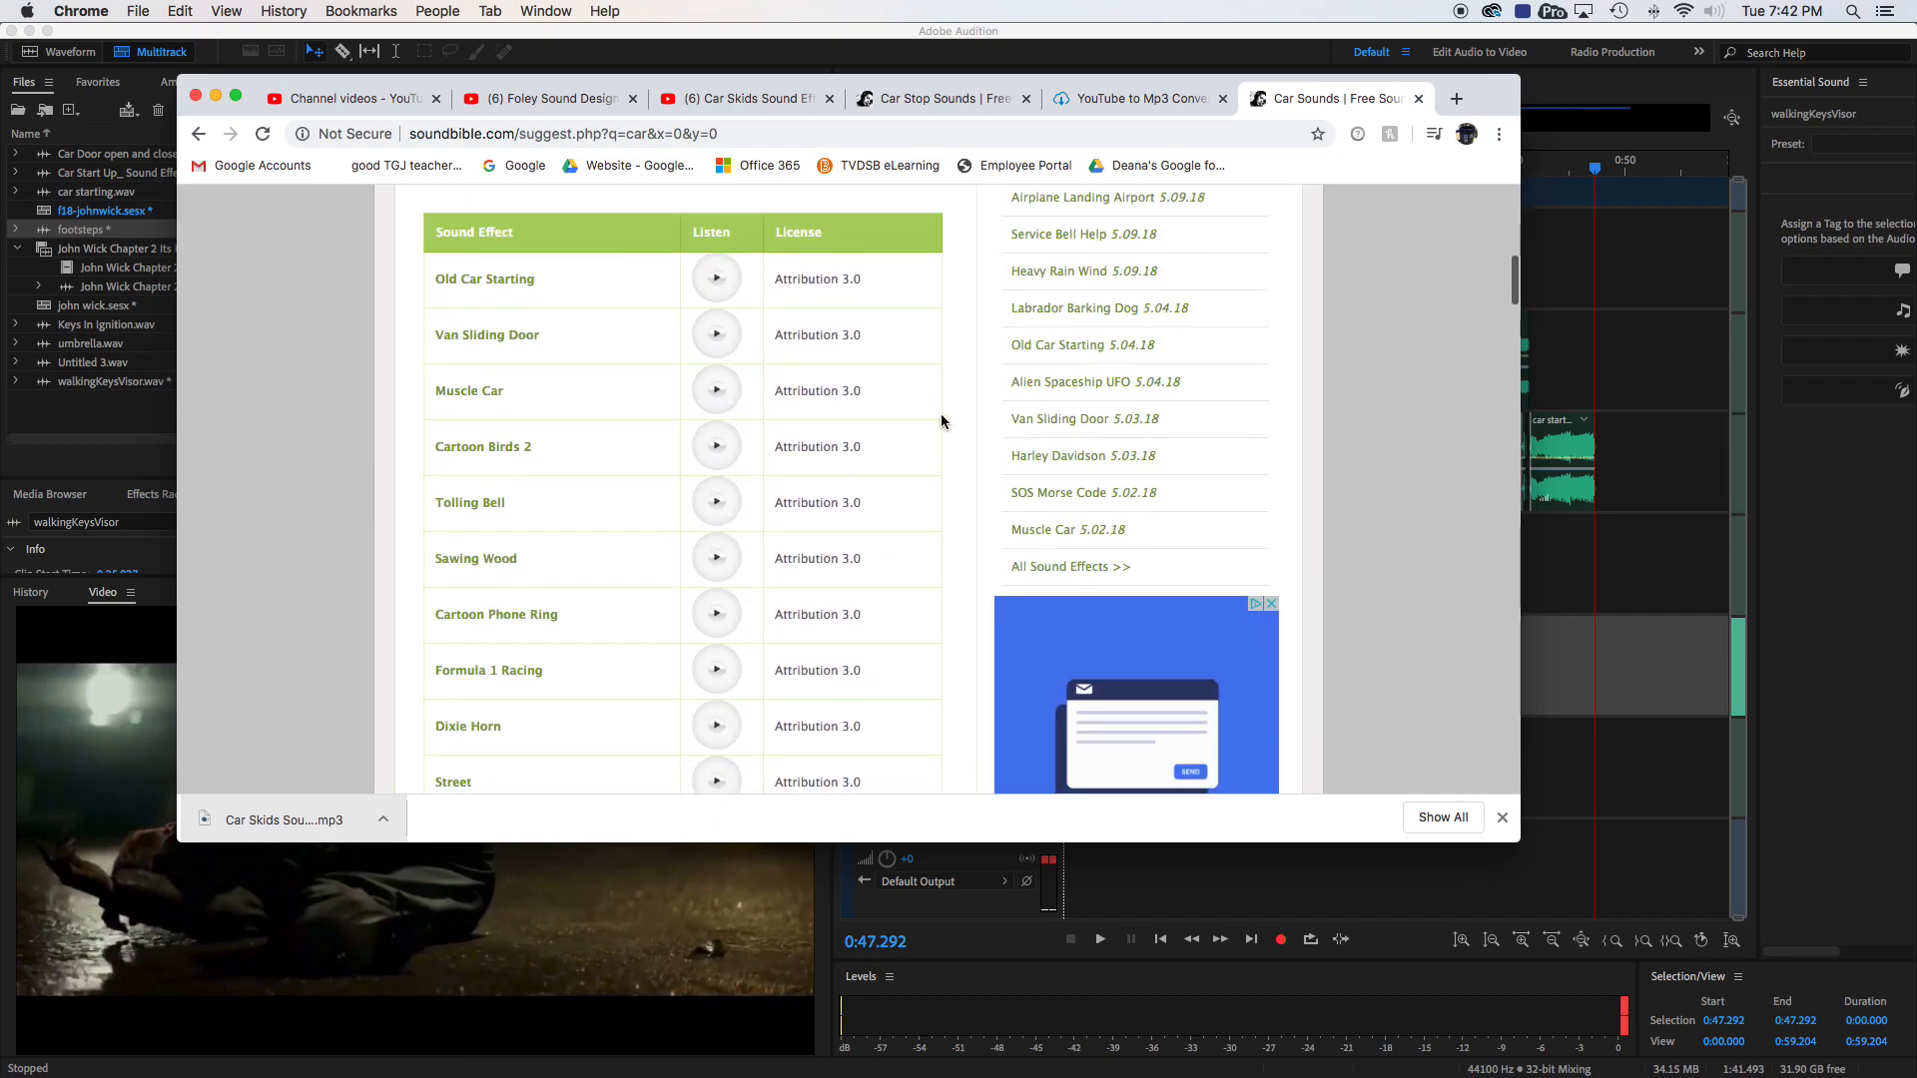
pyautogui.click(718, 268)
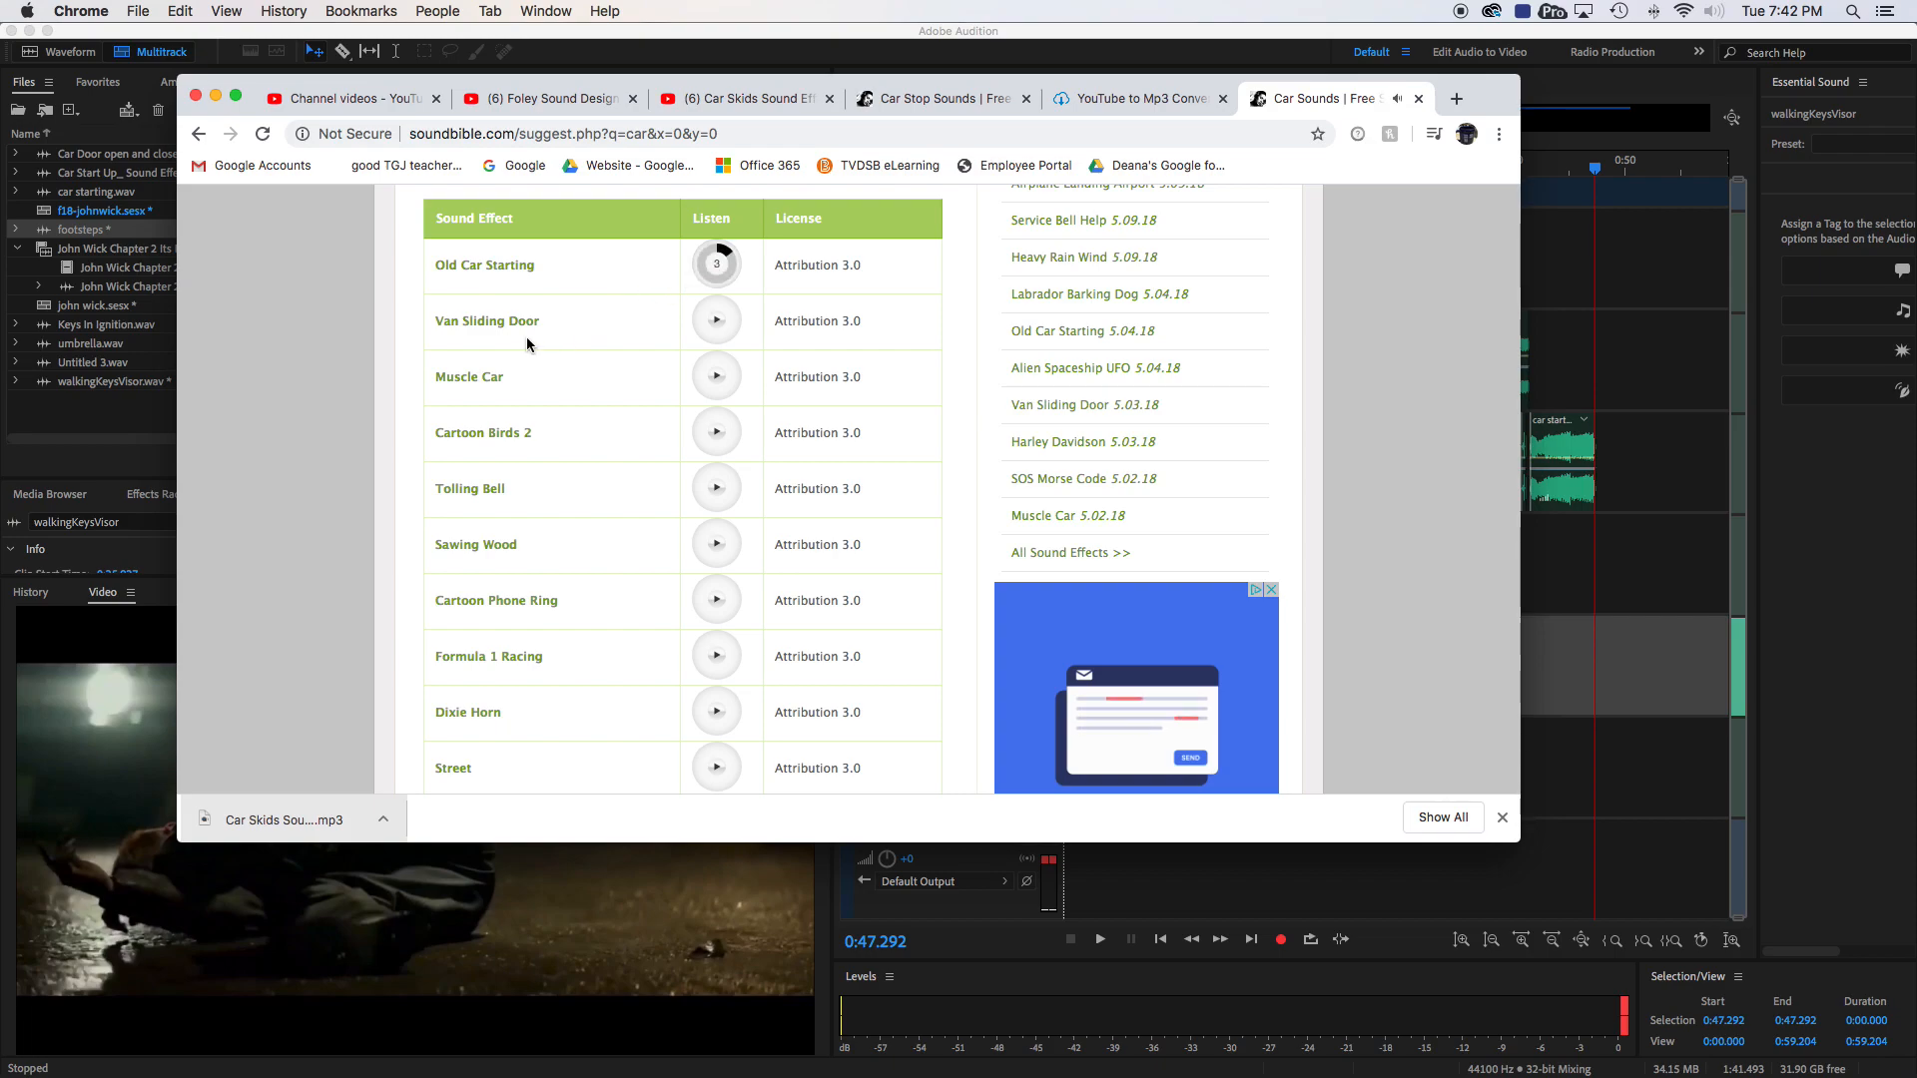
pyautogui.click(718, 377)
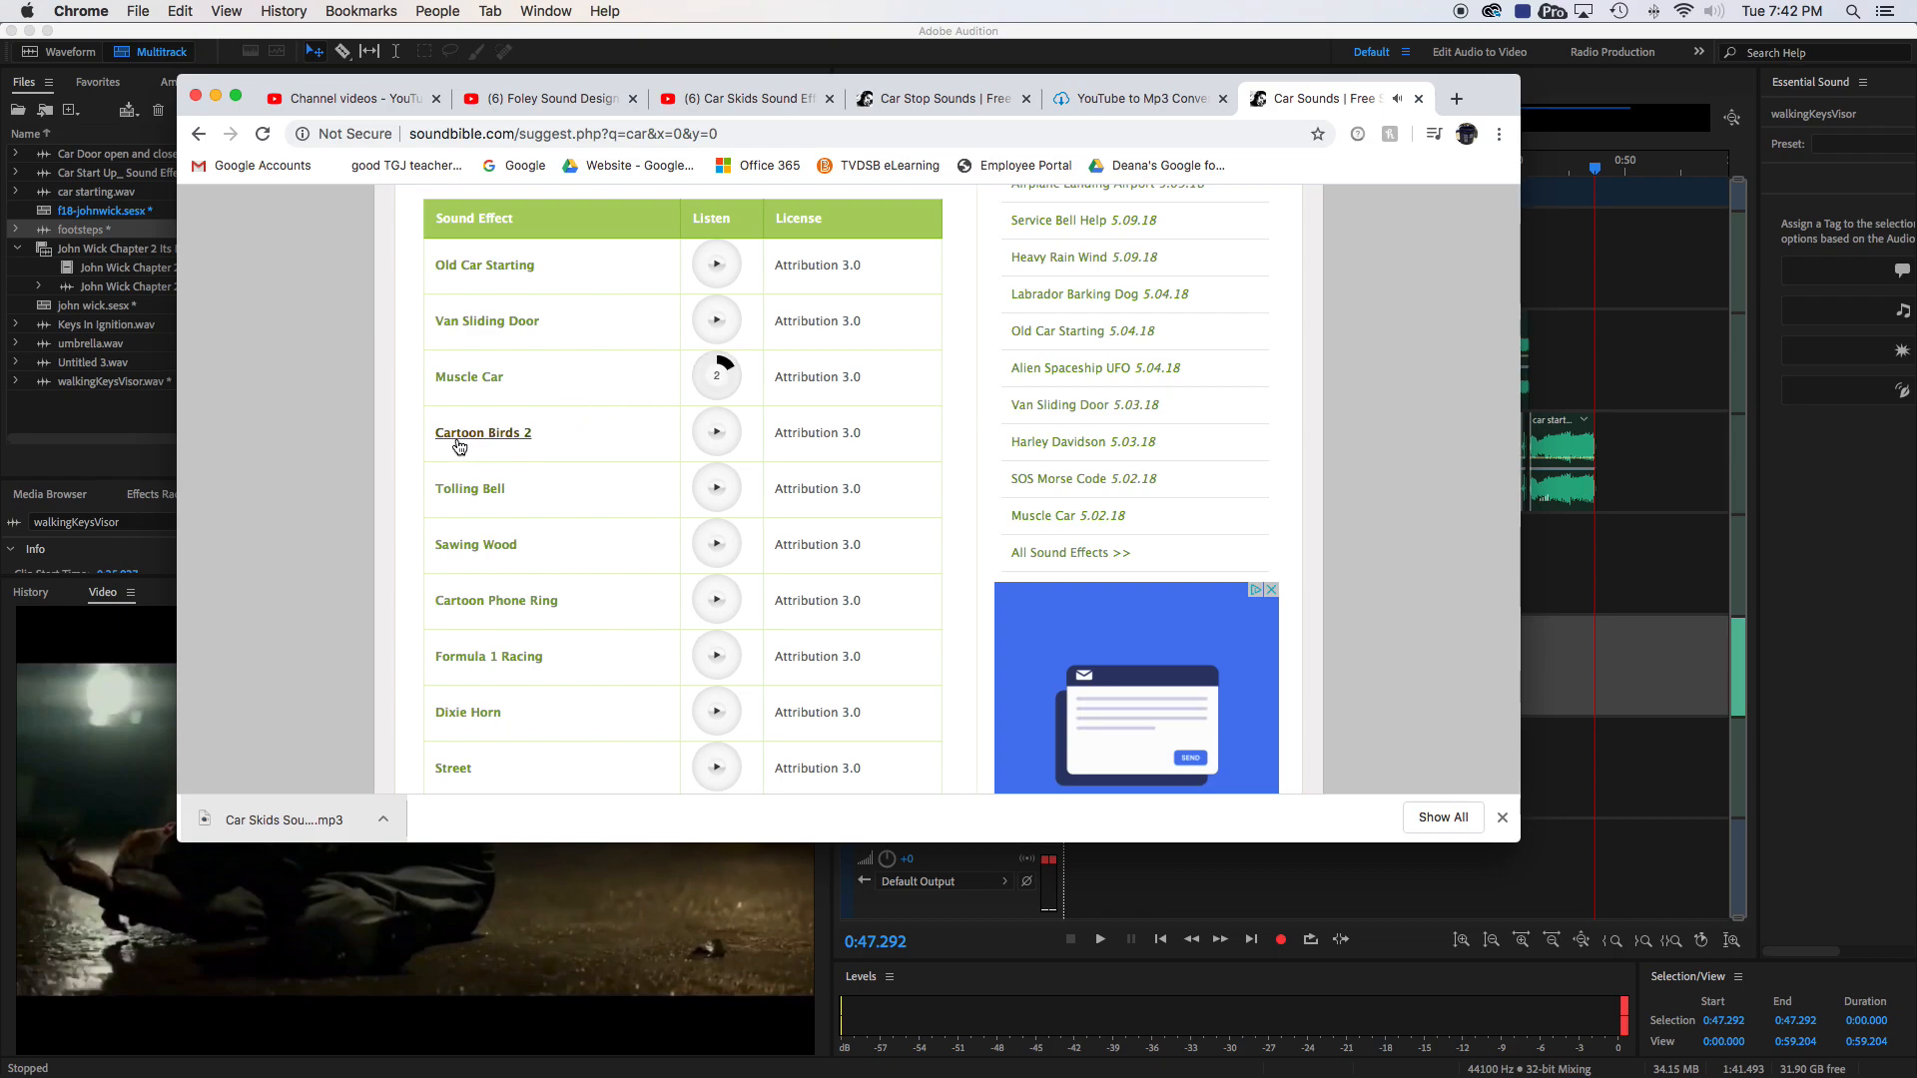
pyautogui.click(711, 437)
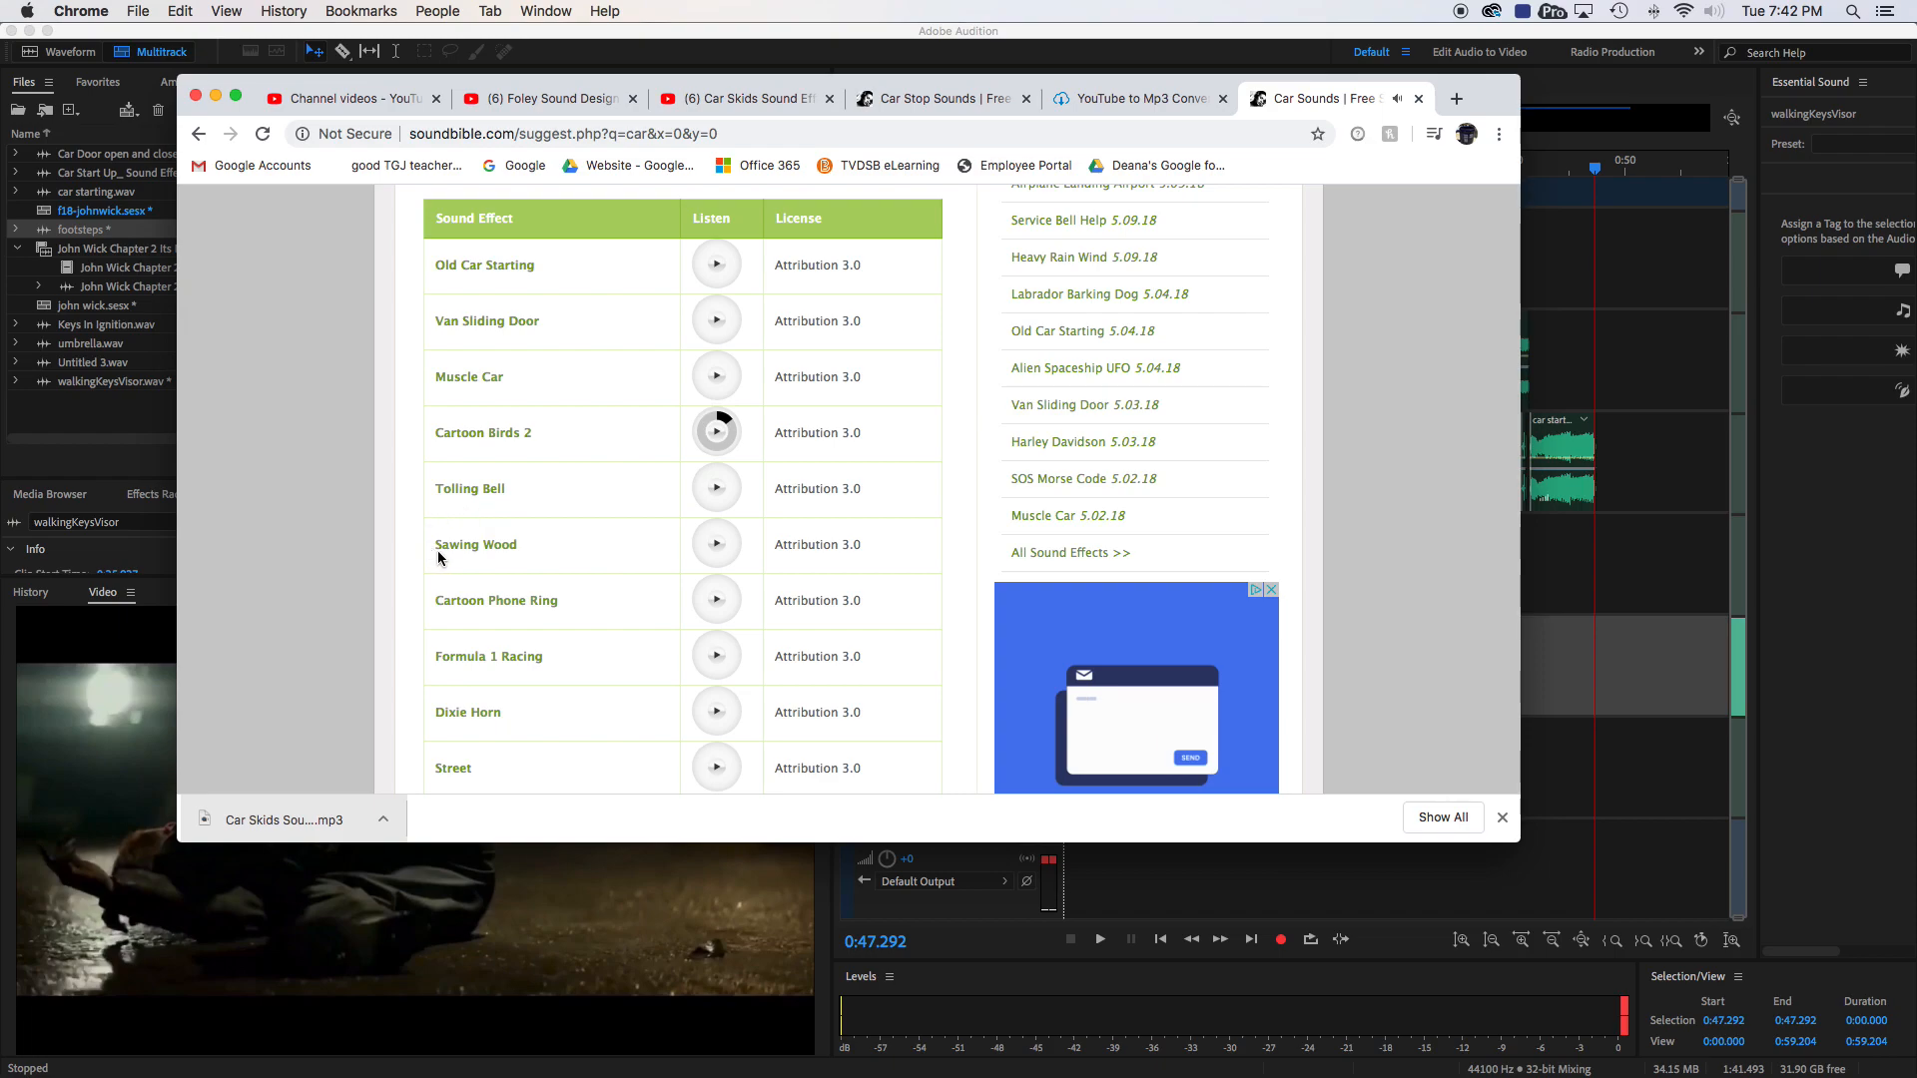
# - Preview the Car Drive Away sound, then listen to Muscle Car again
pyautogui.scroll(-5, 482, 568)
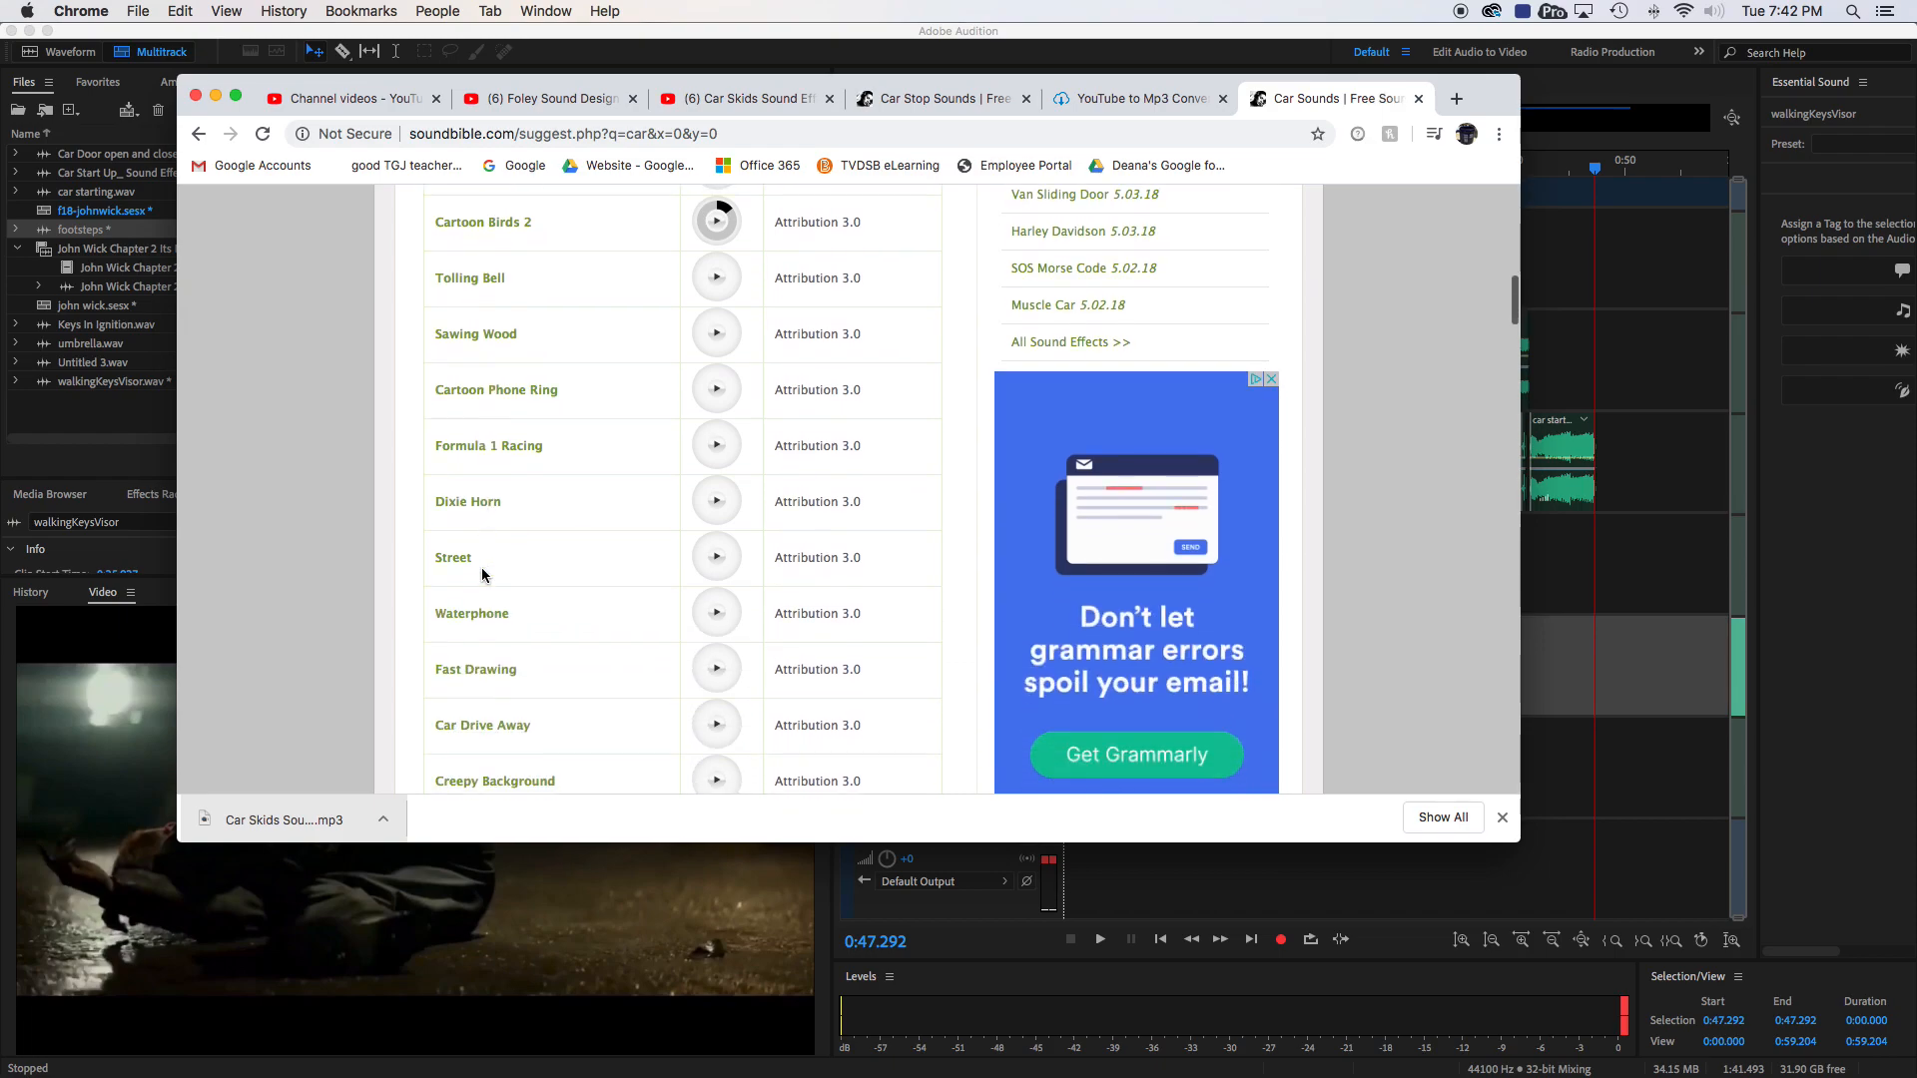
pyautogui.scroll(-3, 482, 574)
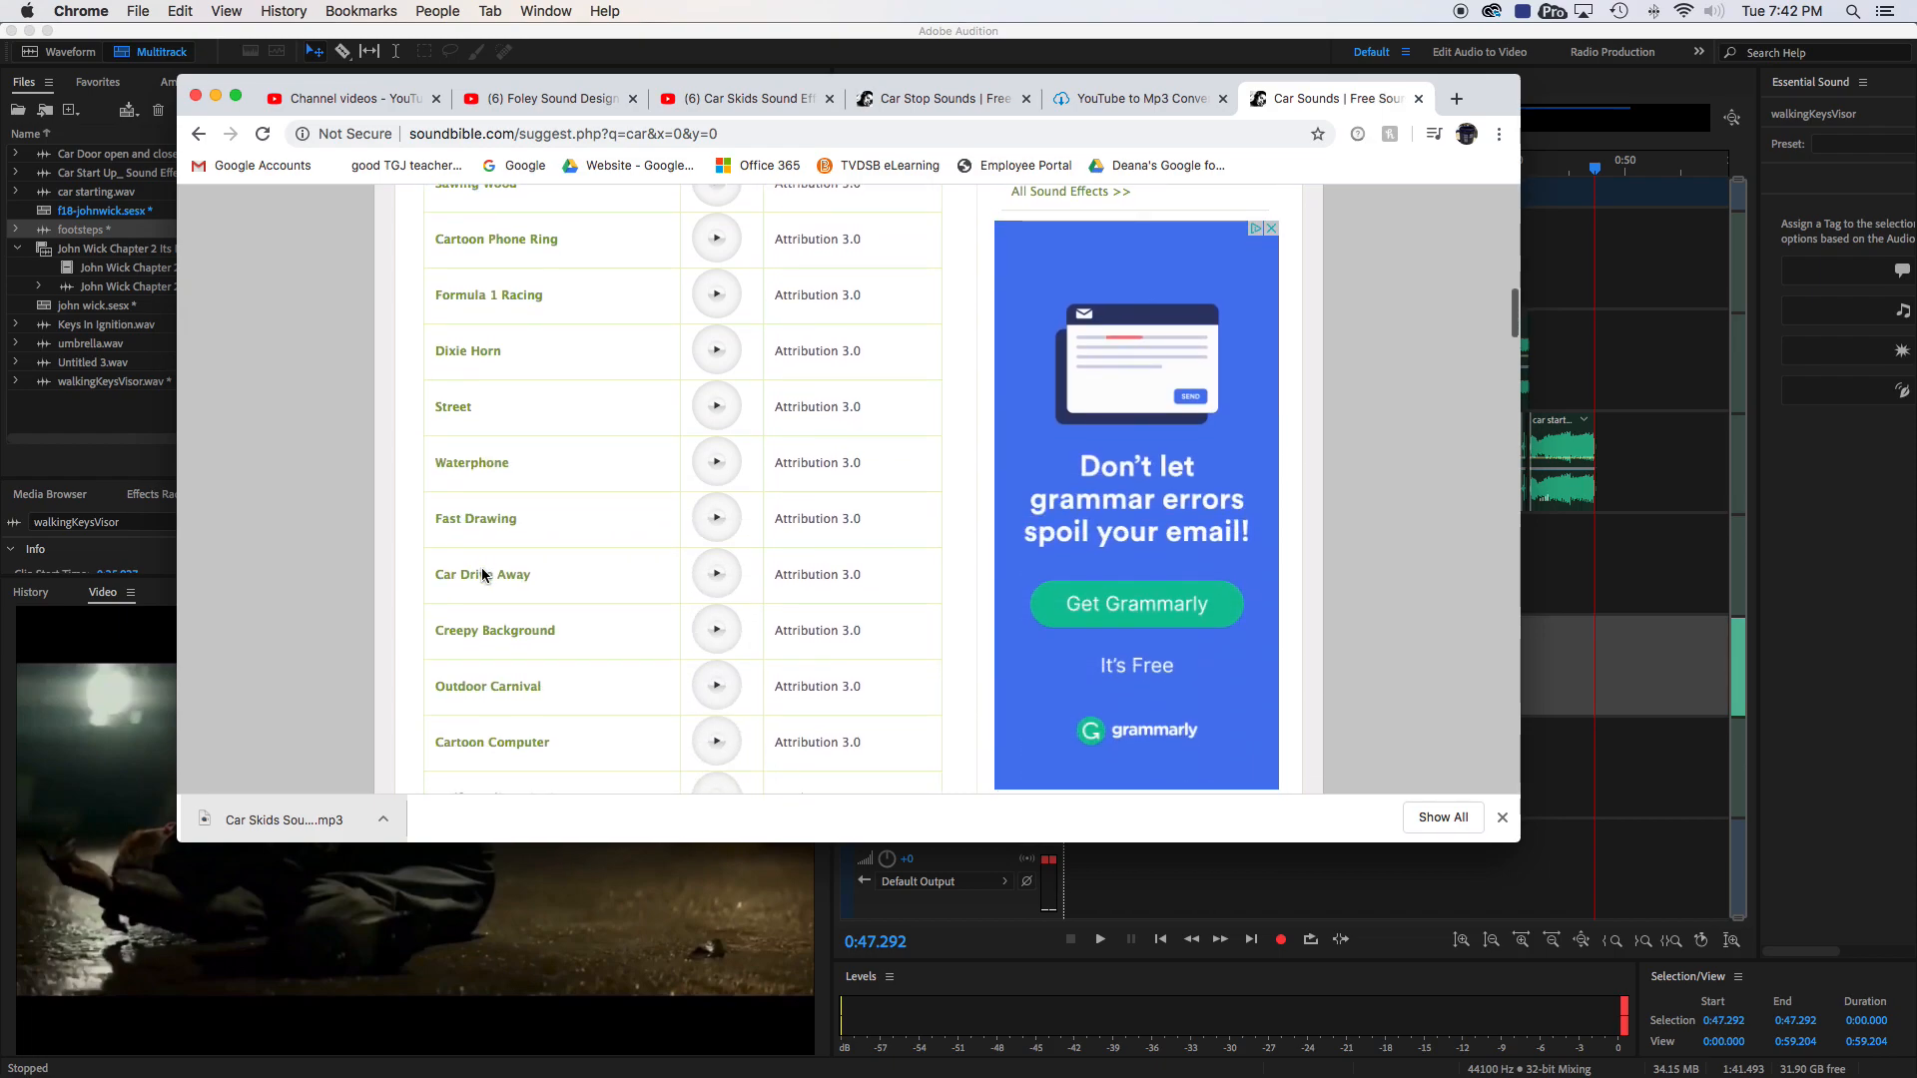
pyautogui.click(716, 555)
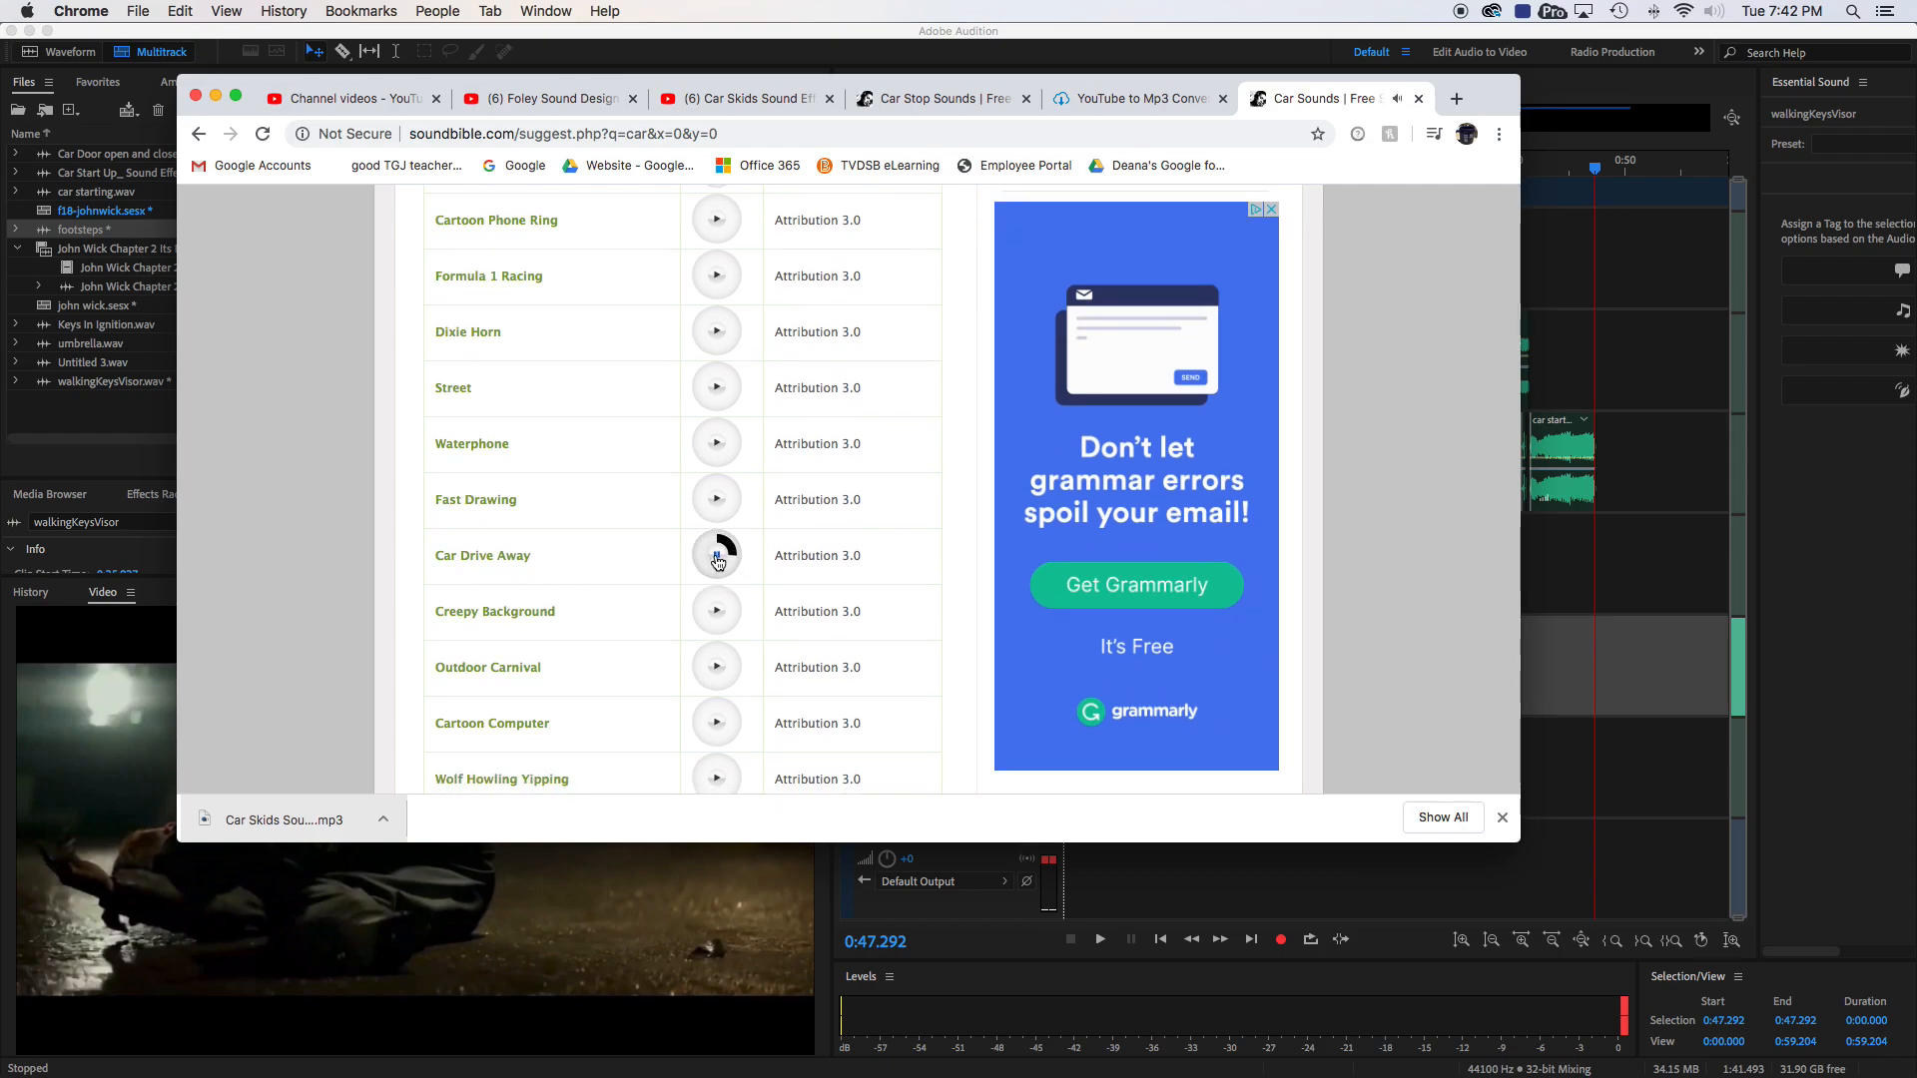
pyautogui.scroll(5, 625, 548)
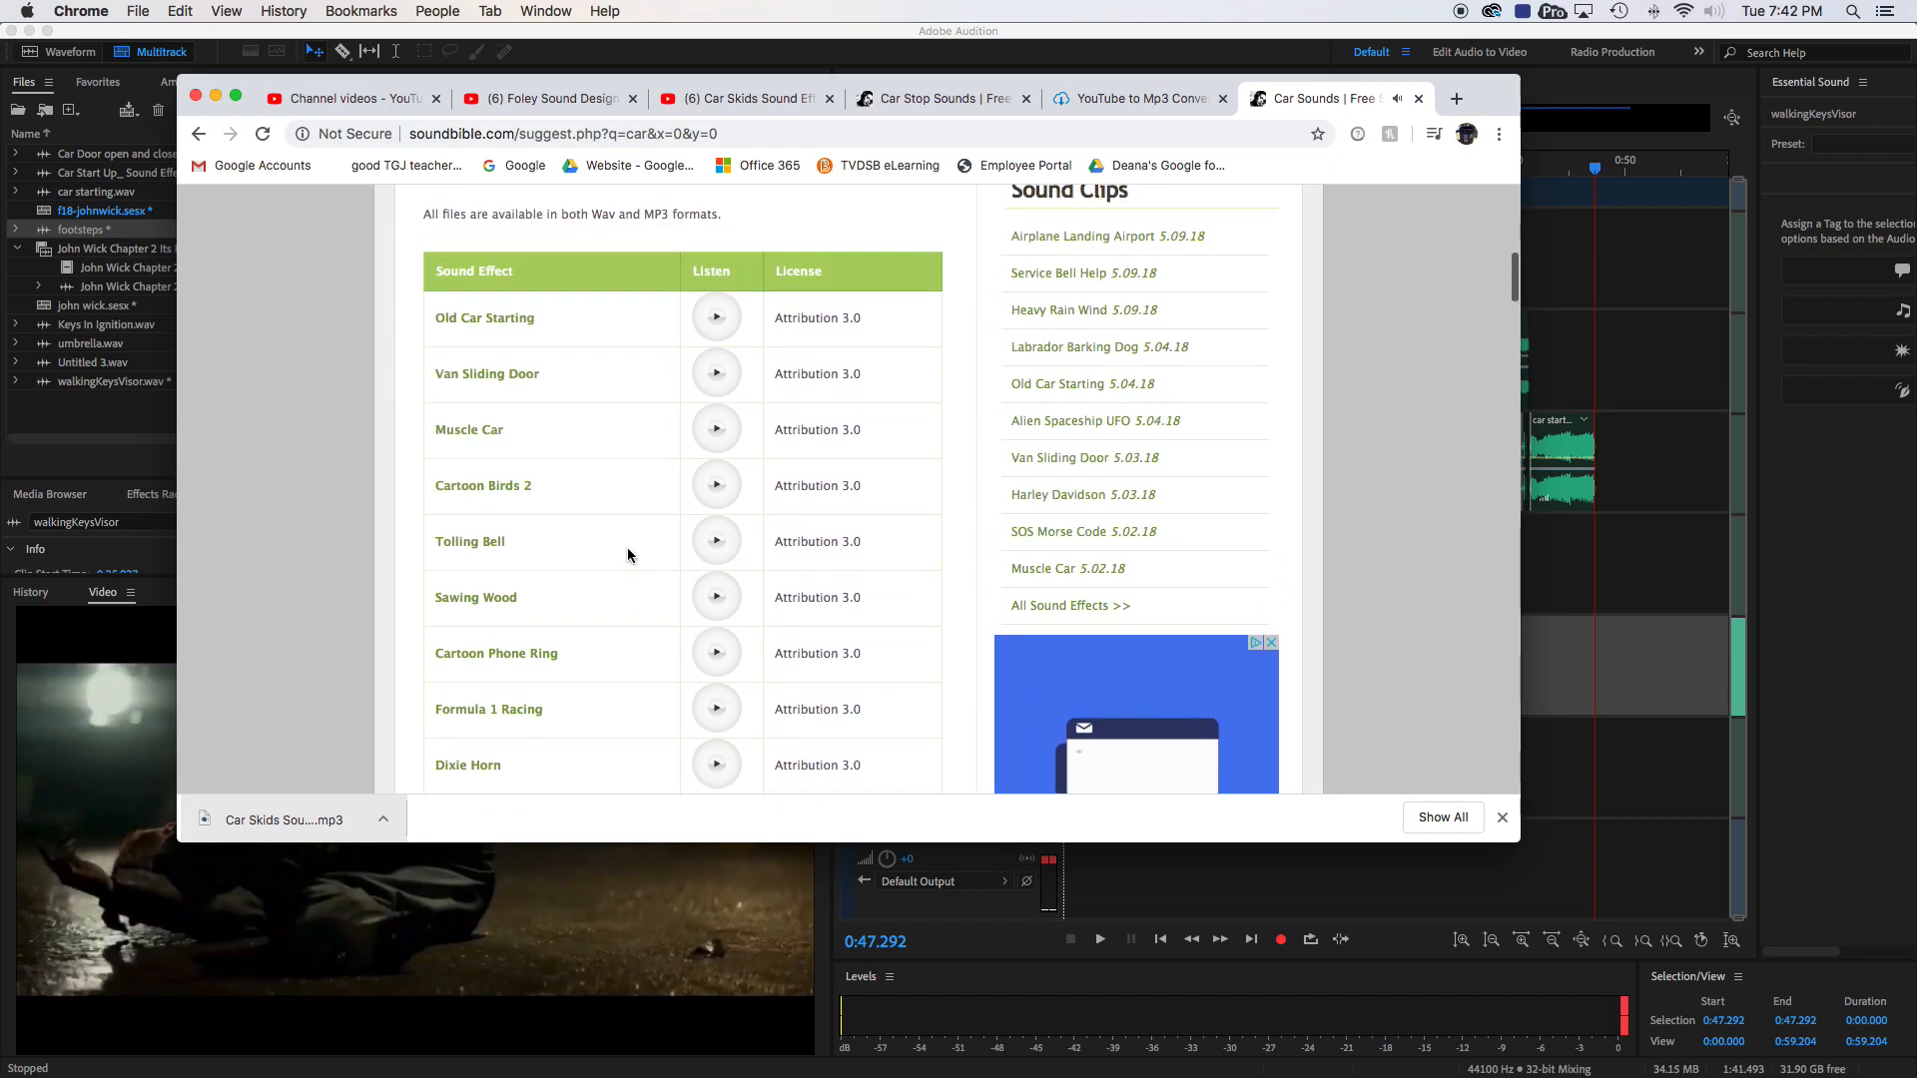
pyautogui.click(707, 433)
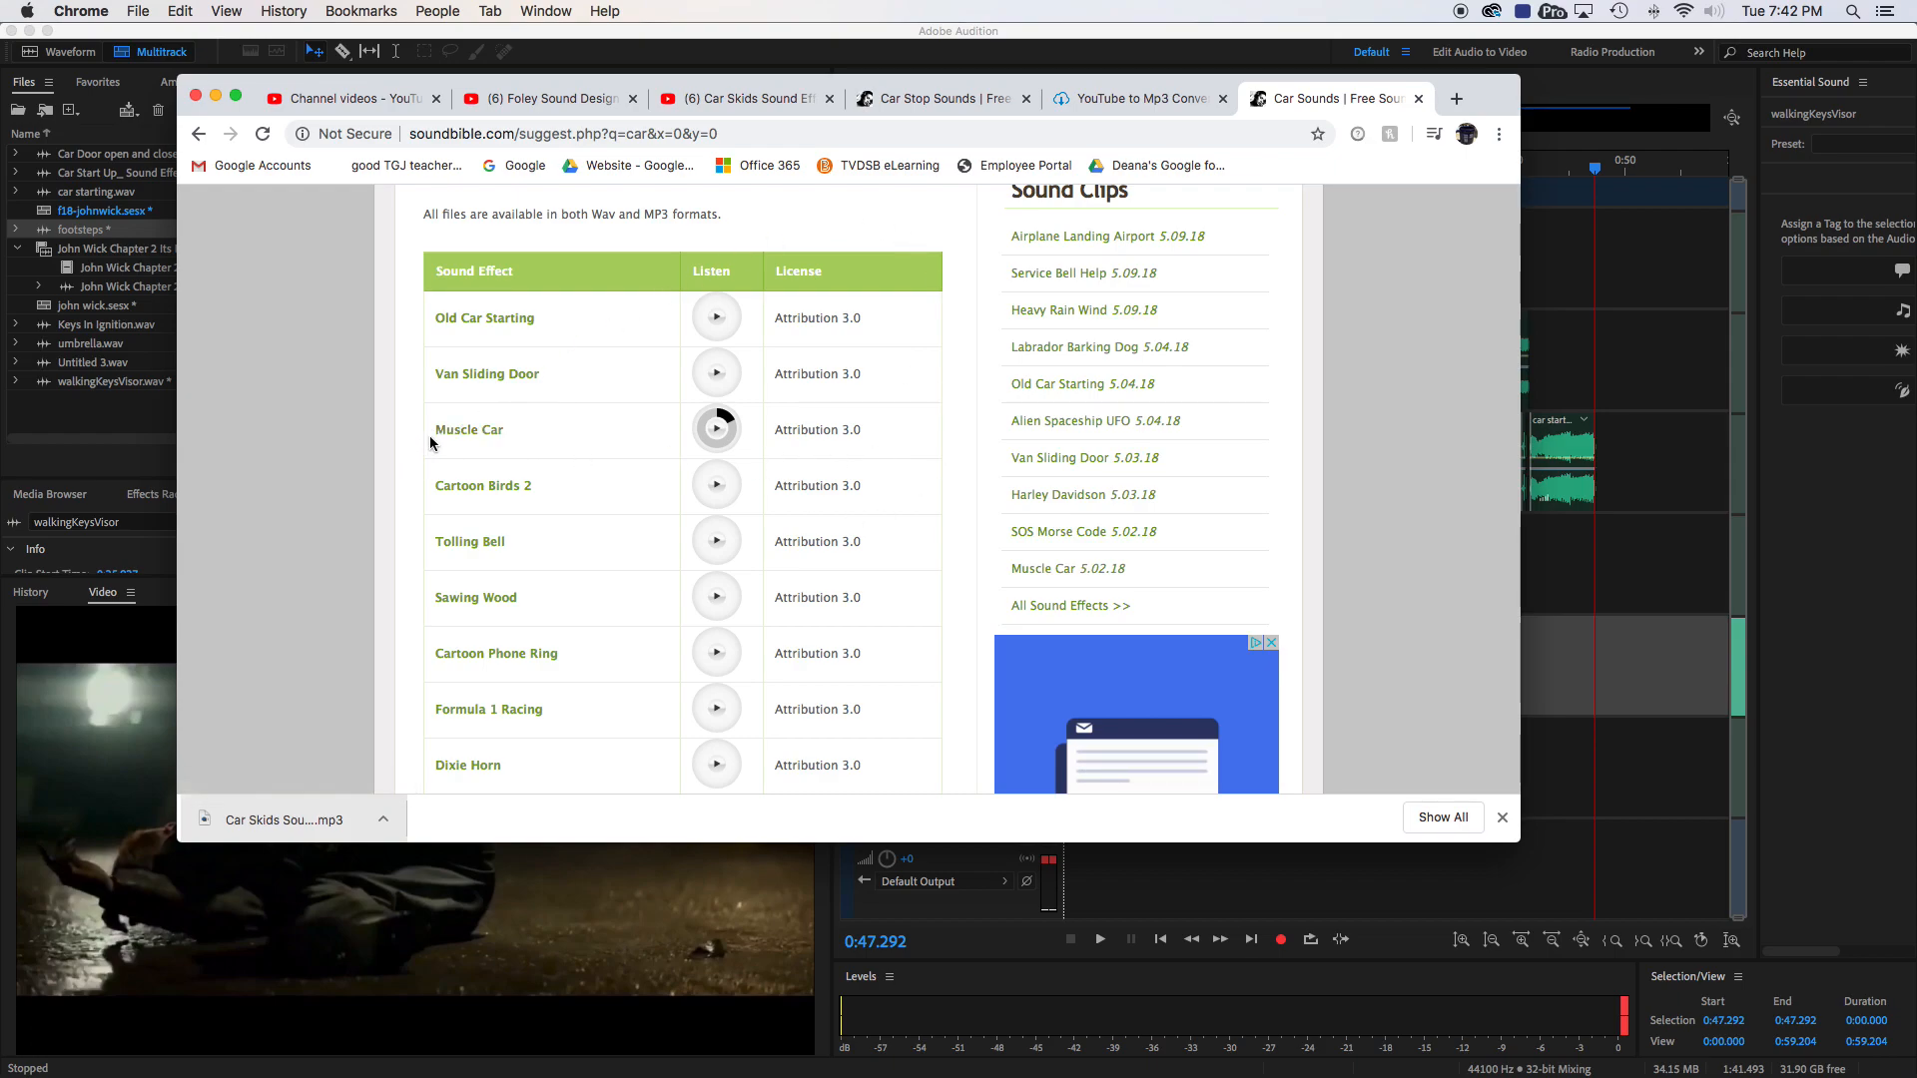
# - Open the Muscle Car sound's page and download it in MP3 format
pyautogui.click(463, 431)
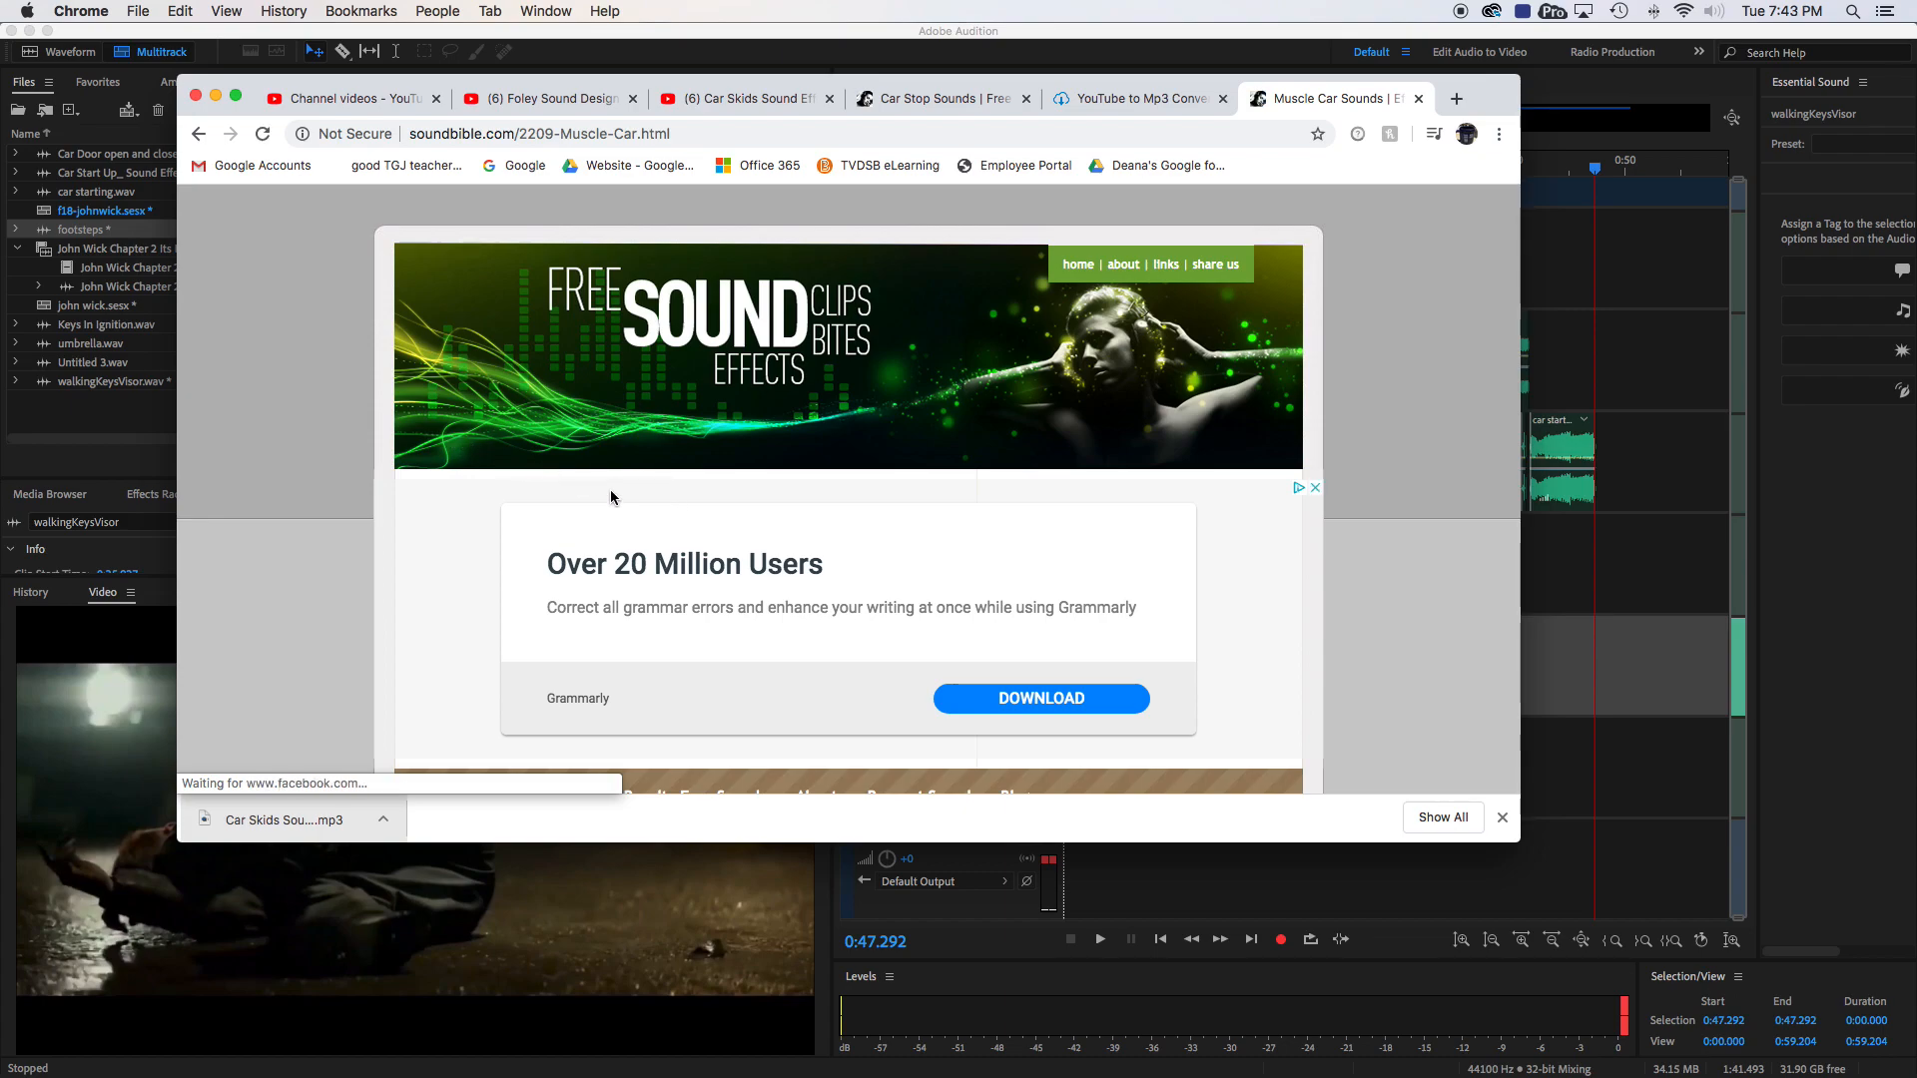
pyautogui.scroll(-6, 497, 469)
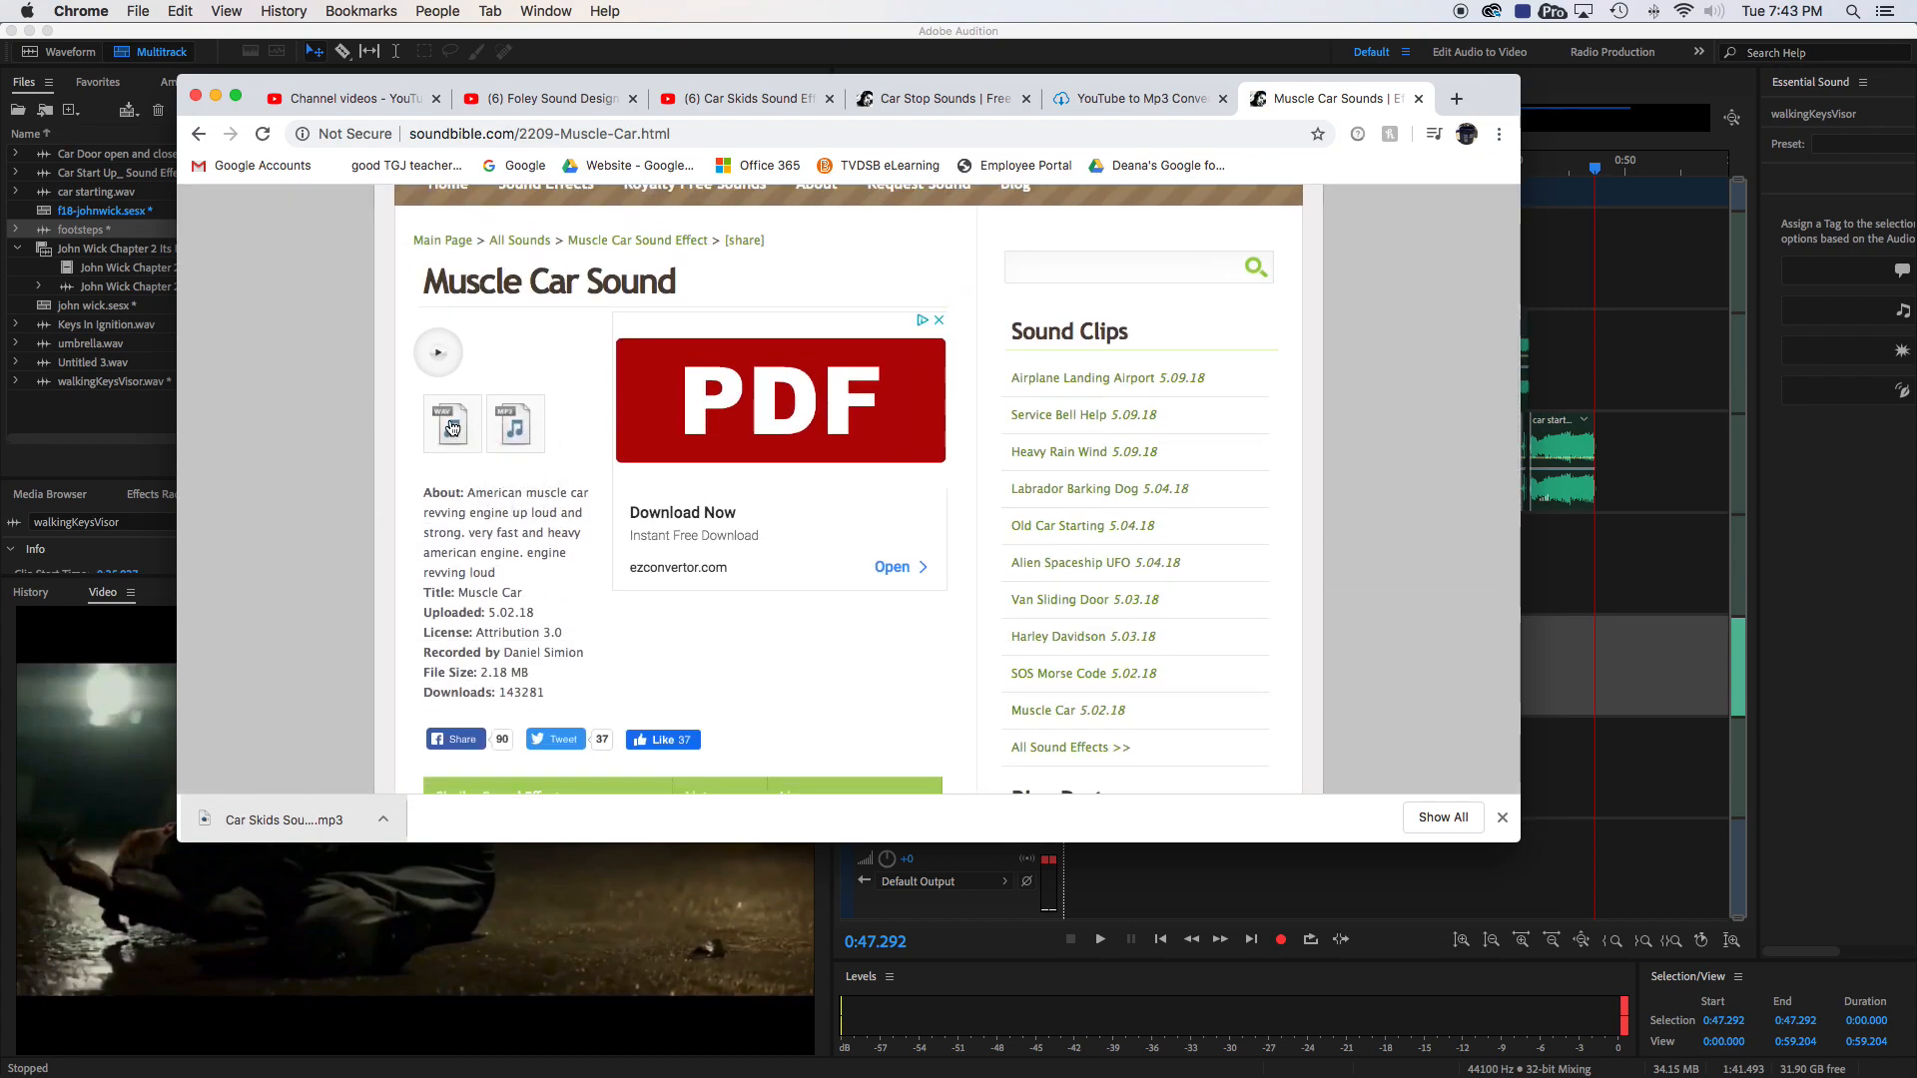
pyautogui.rightClick(513, 426)
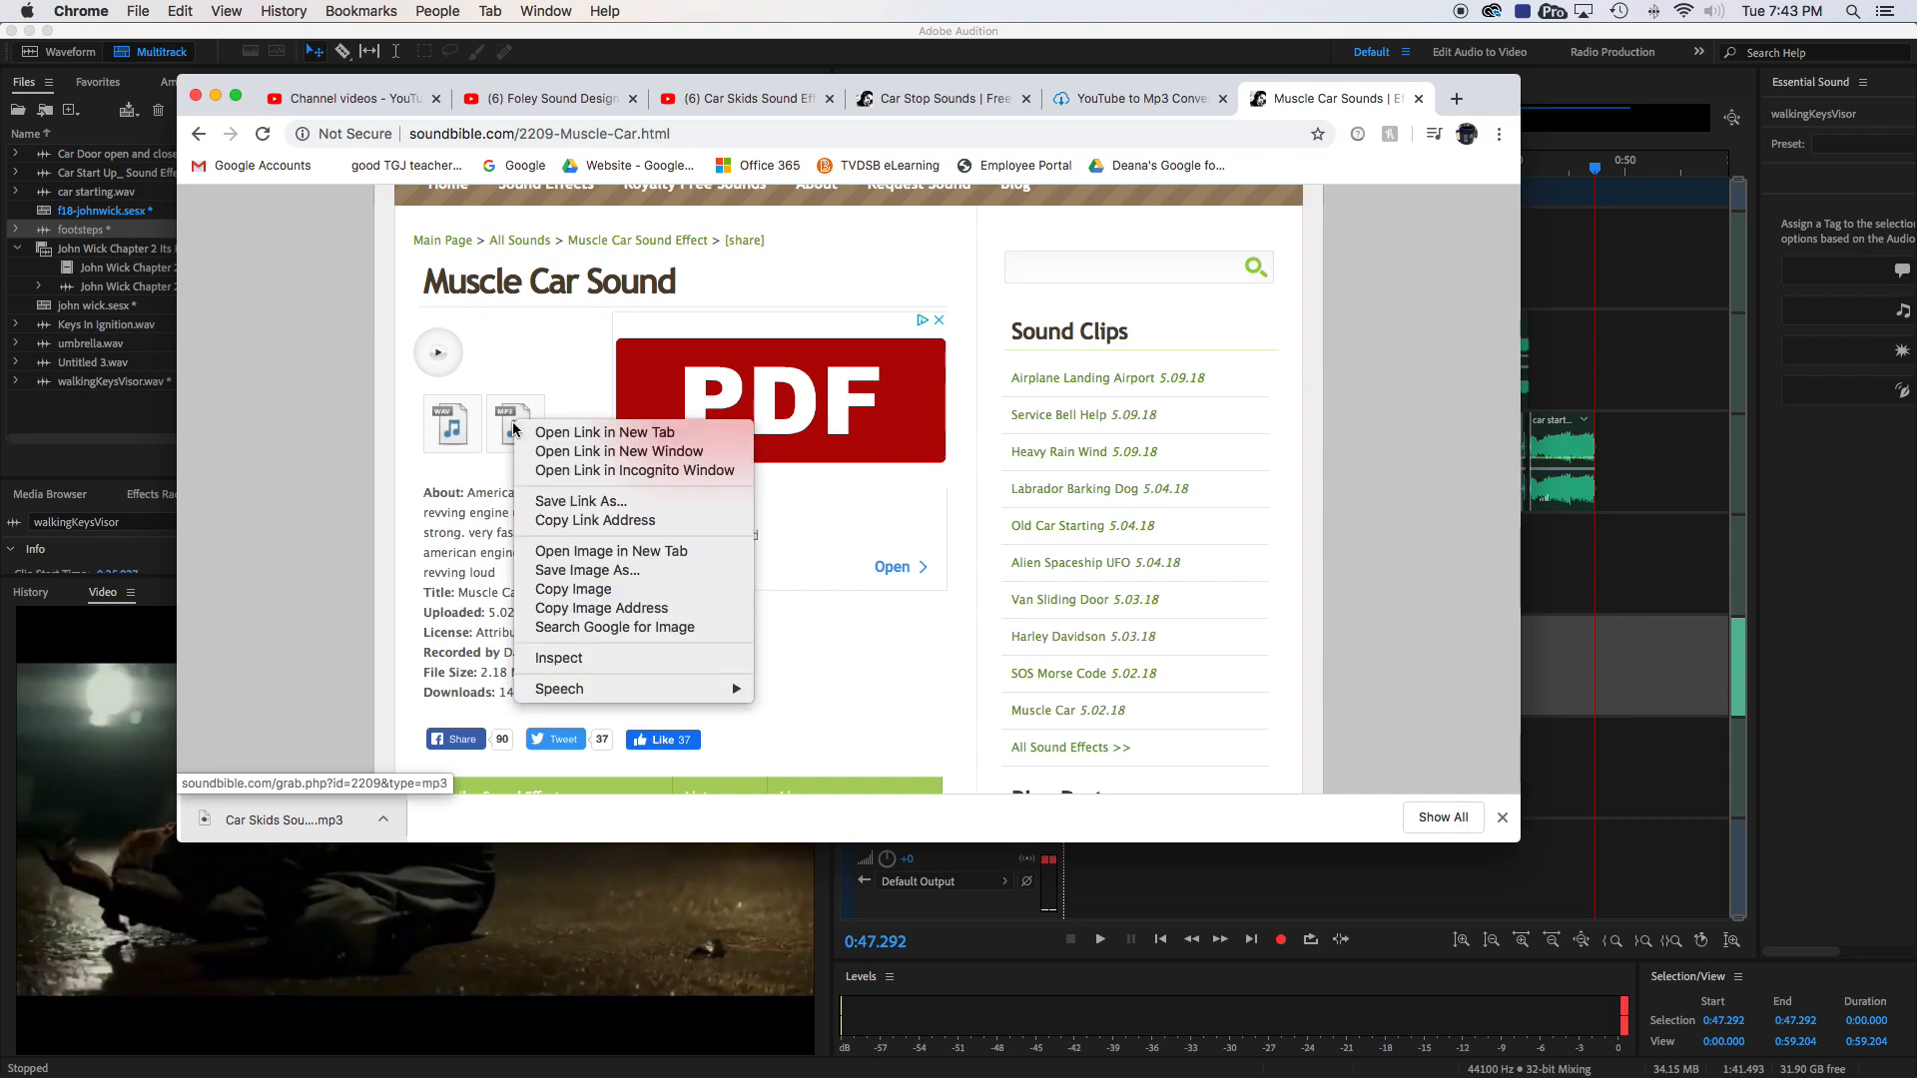
pyautogui.click(514, 417)
pyautogui.click(516, 418)
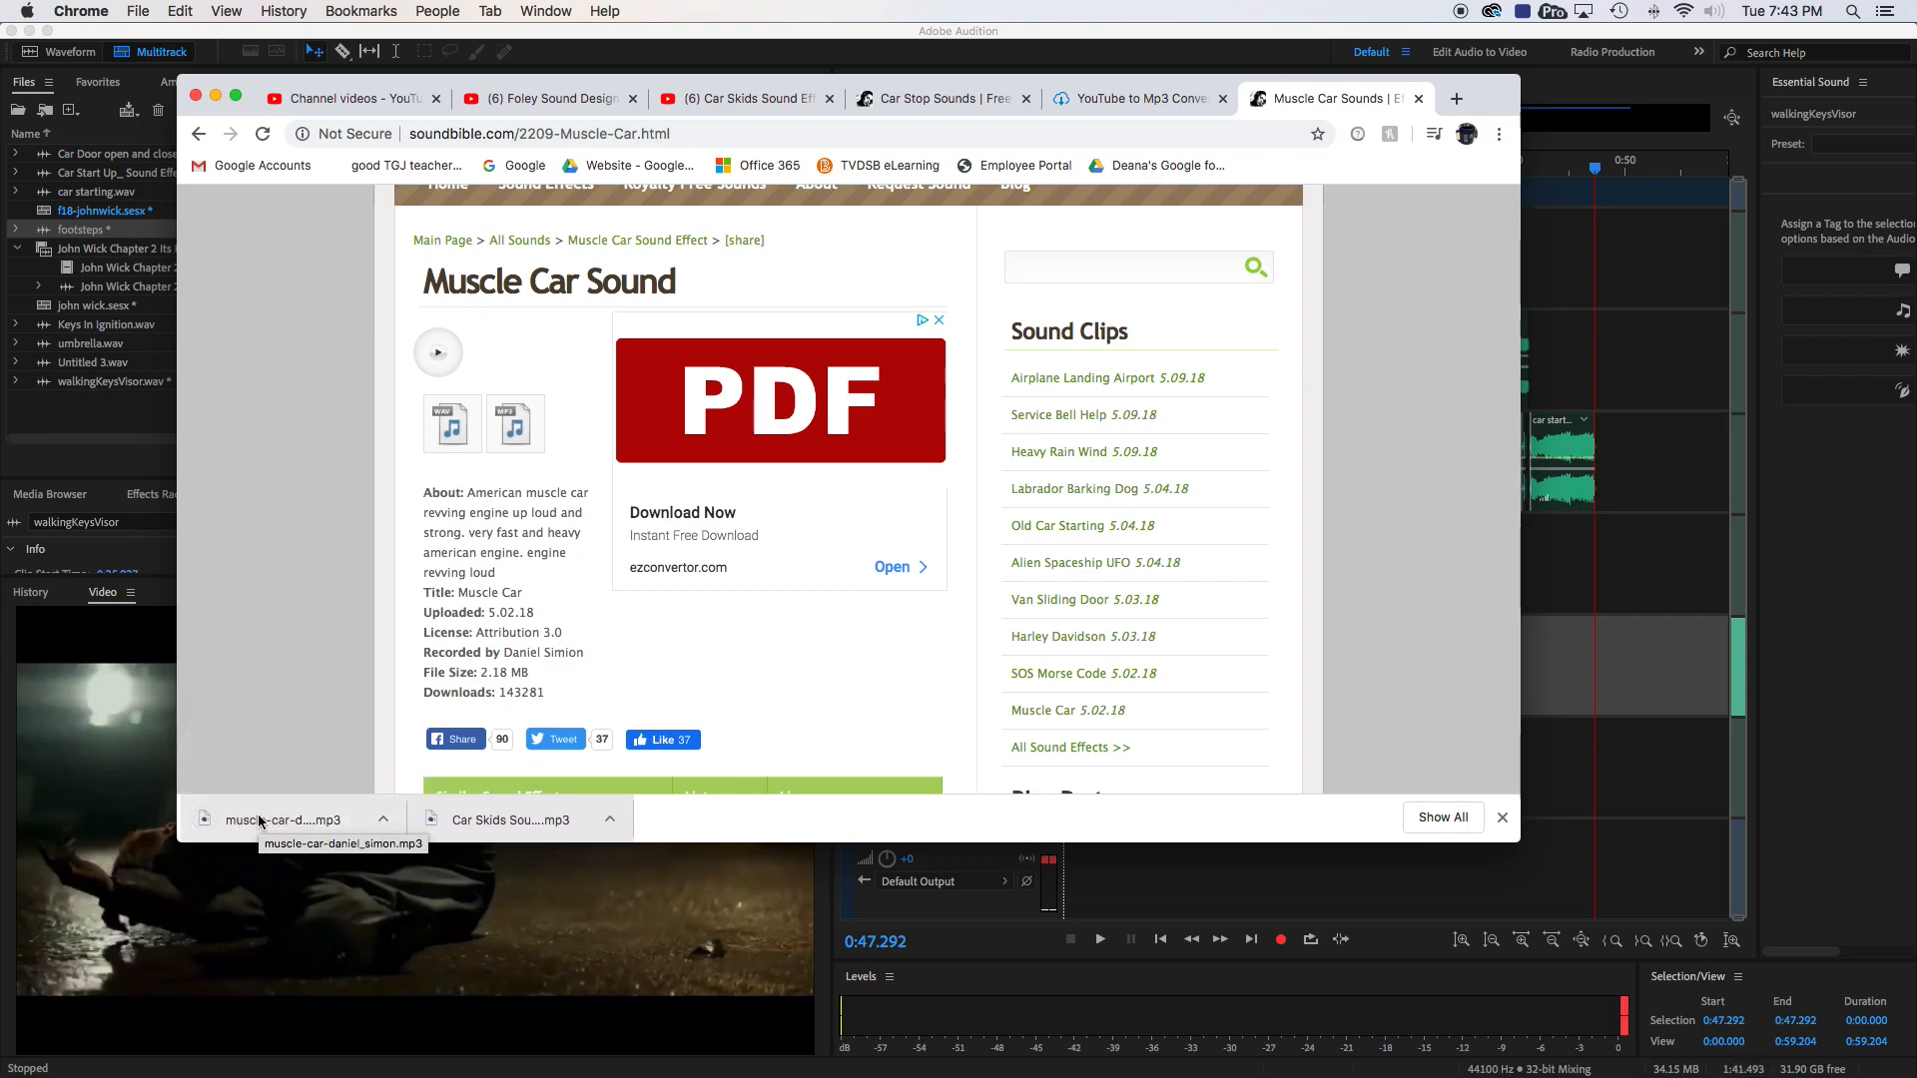
pyautogui.rightClick(516, 423)
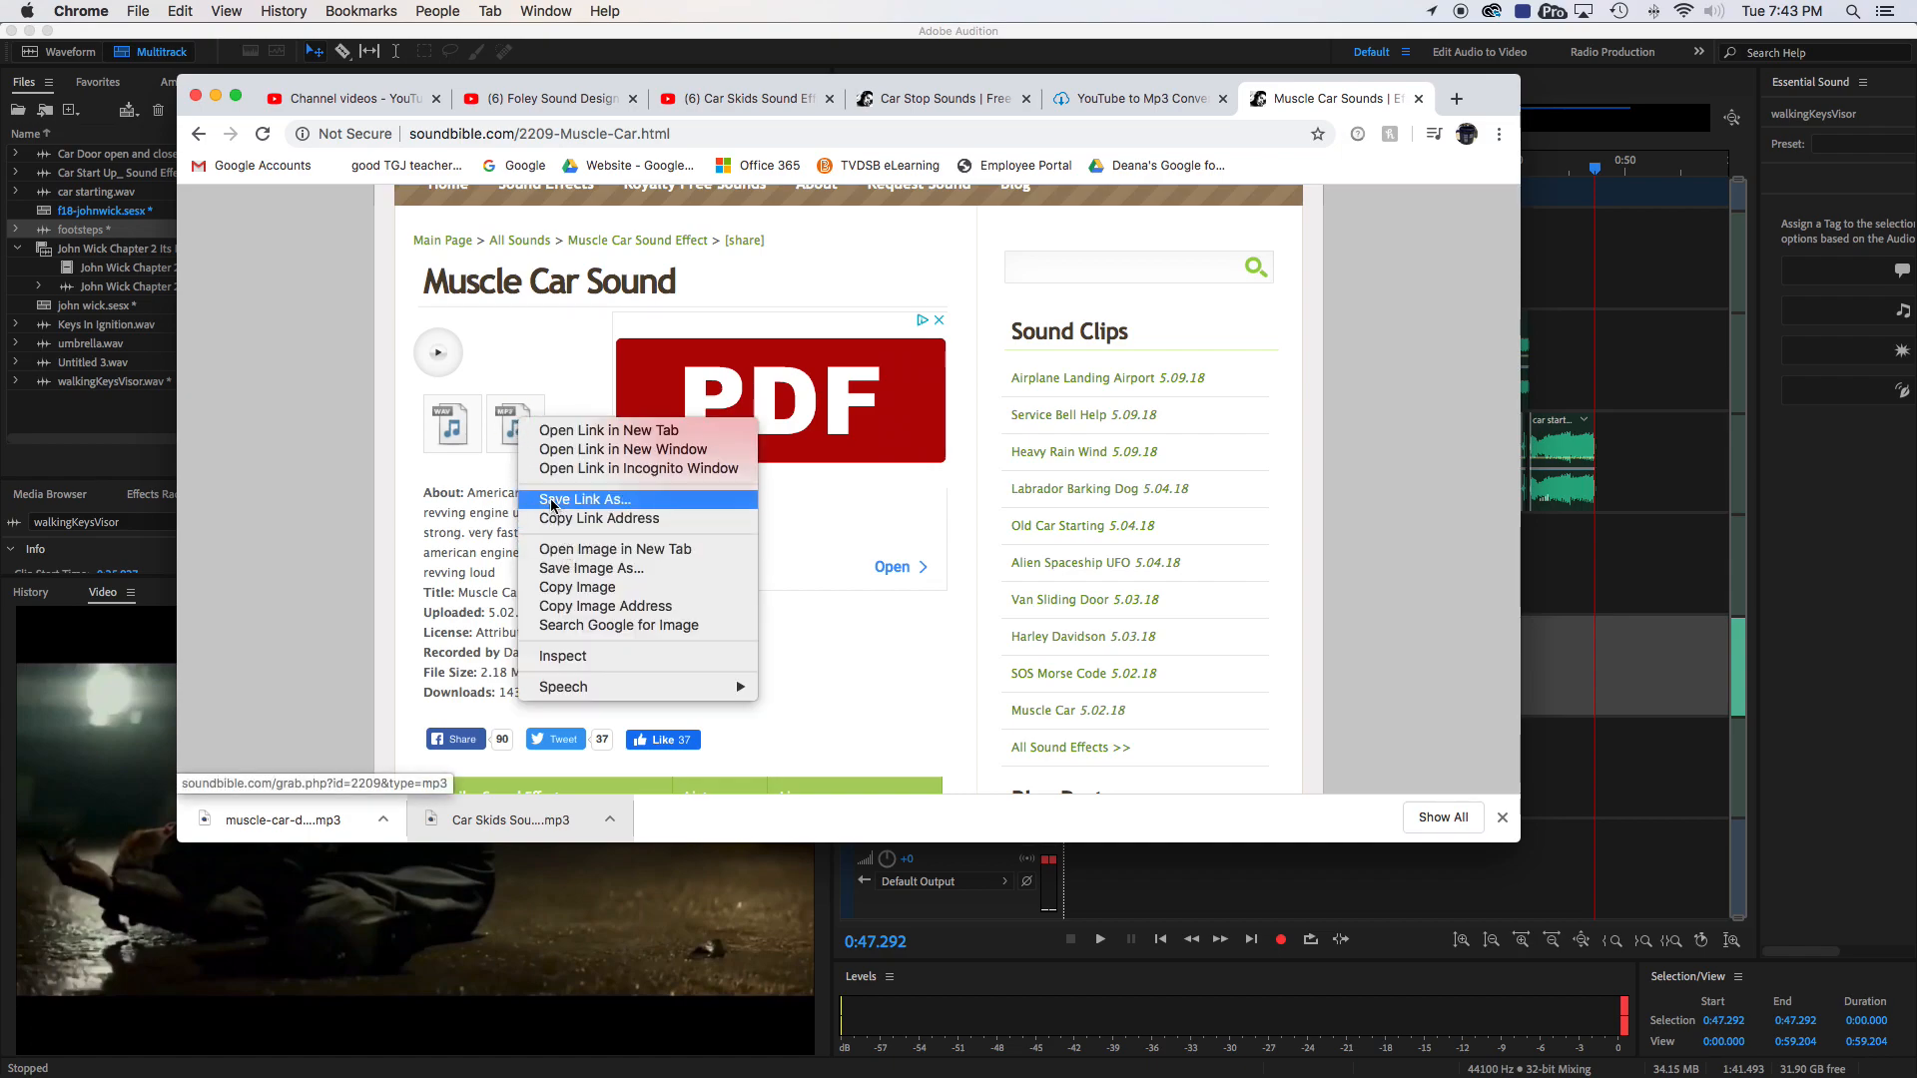
pyautogui.click(589, 501)
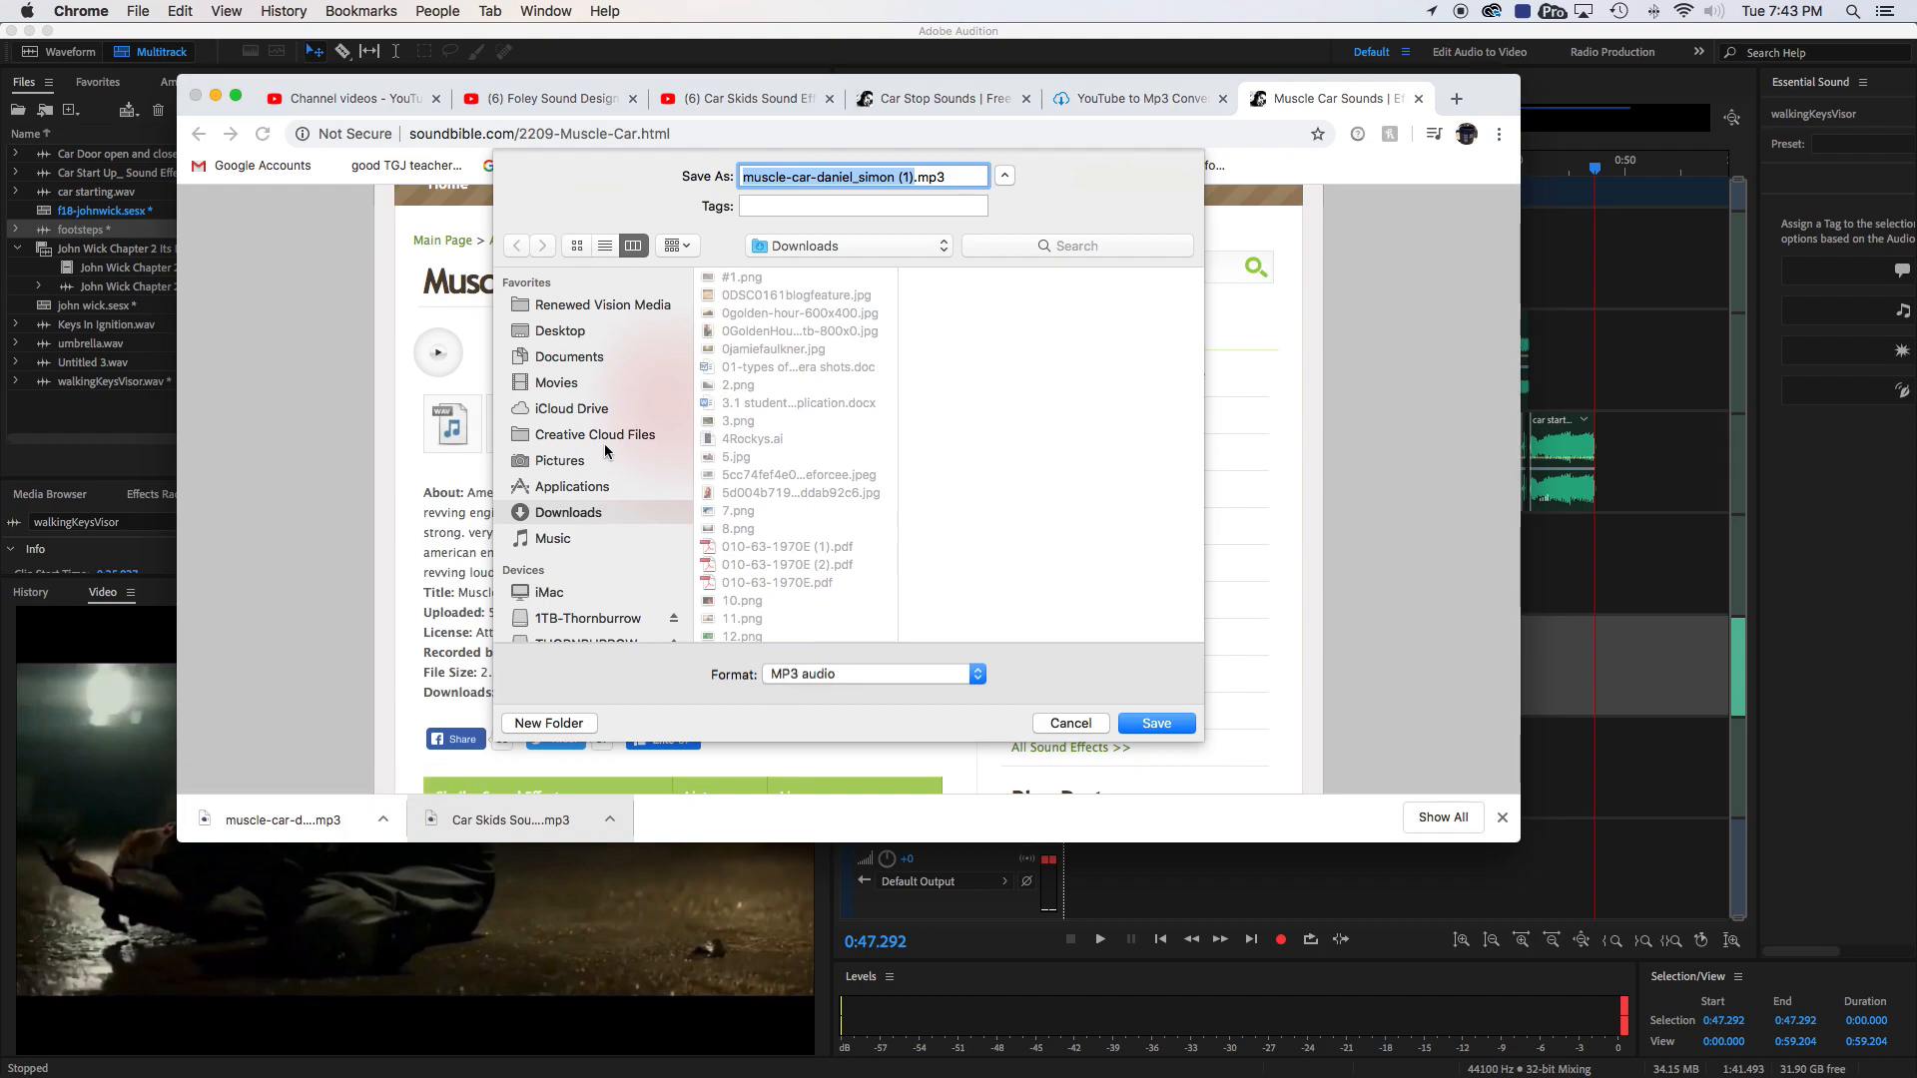
pyautogui.click(1071, 723)
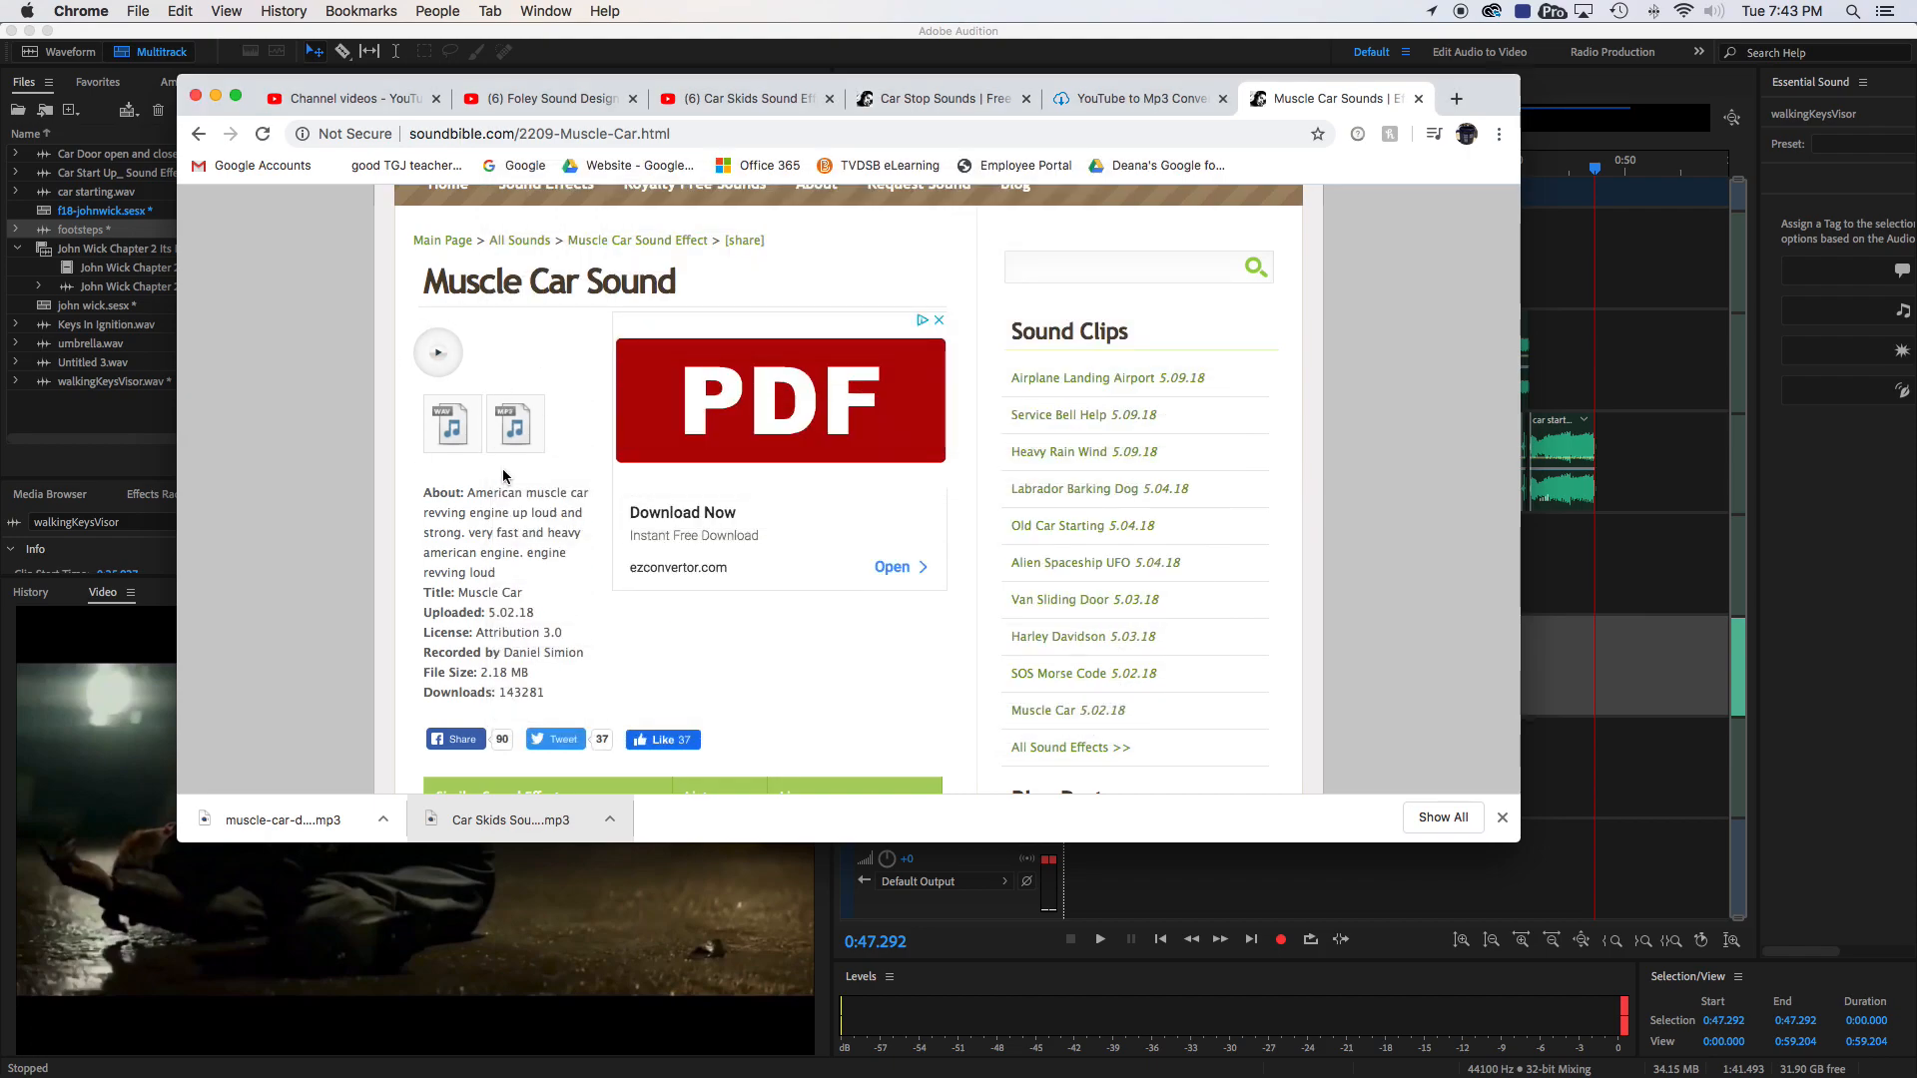
# - Return to the YouTube video Car Skids Sound Effects All Sounds, highlight its car screech search term, and move the video position to 0:18
pyautogui.scroll(5, 637, 485)
pyautogui.scroll(-4, 715, 589)
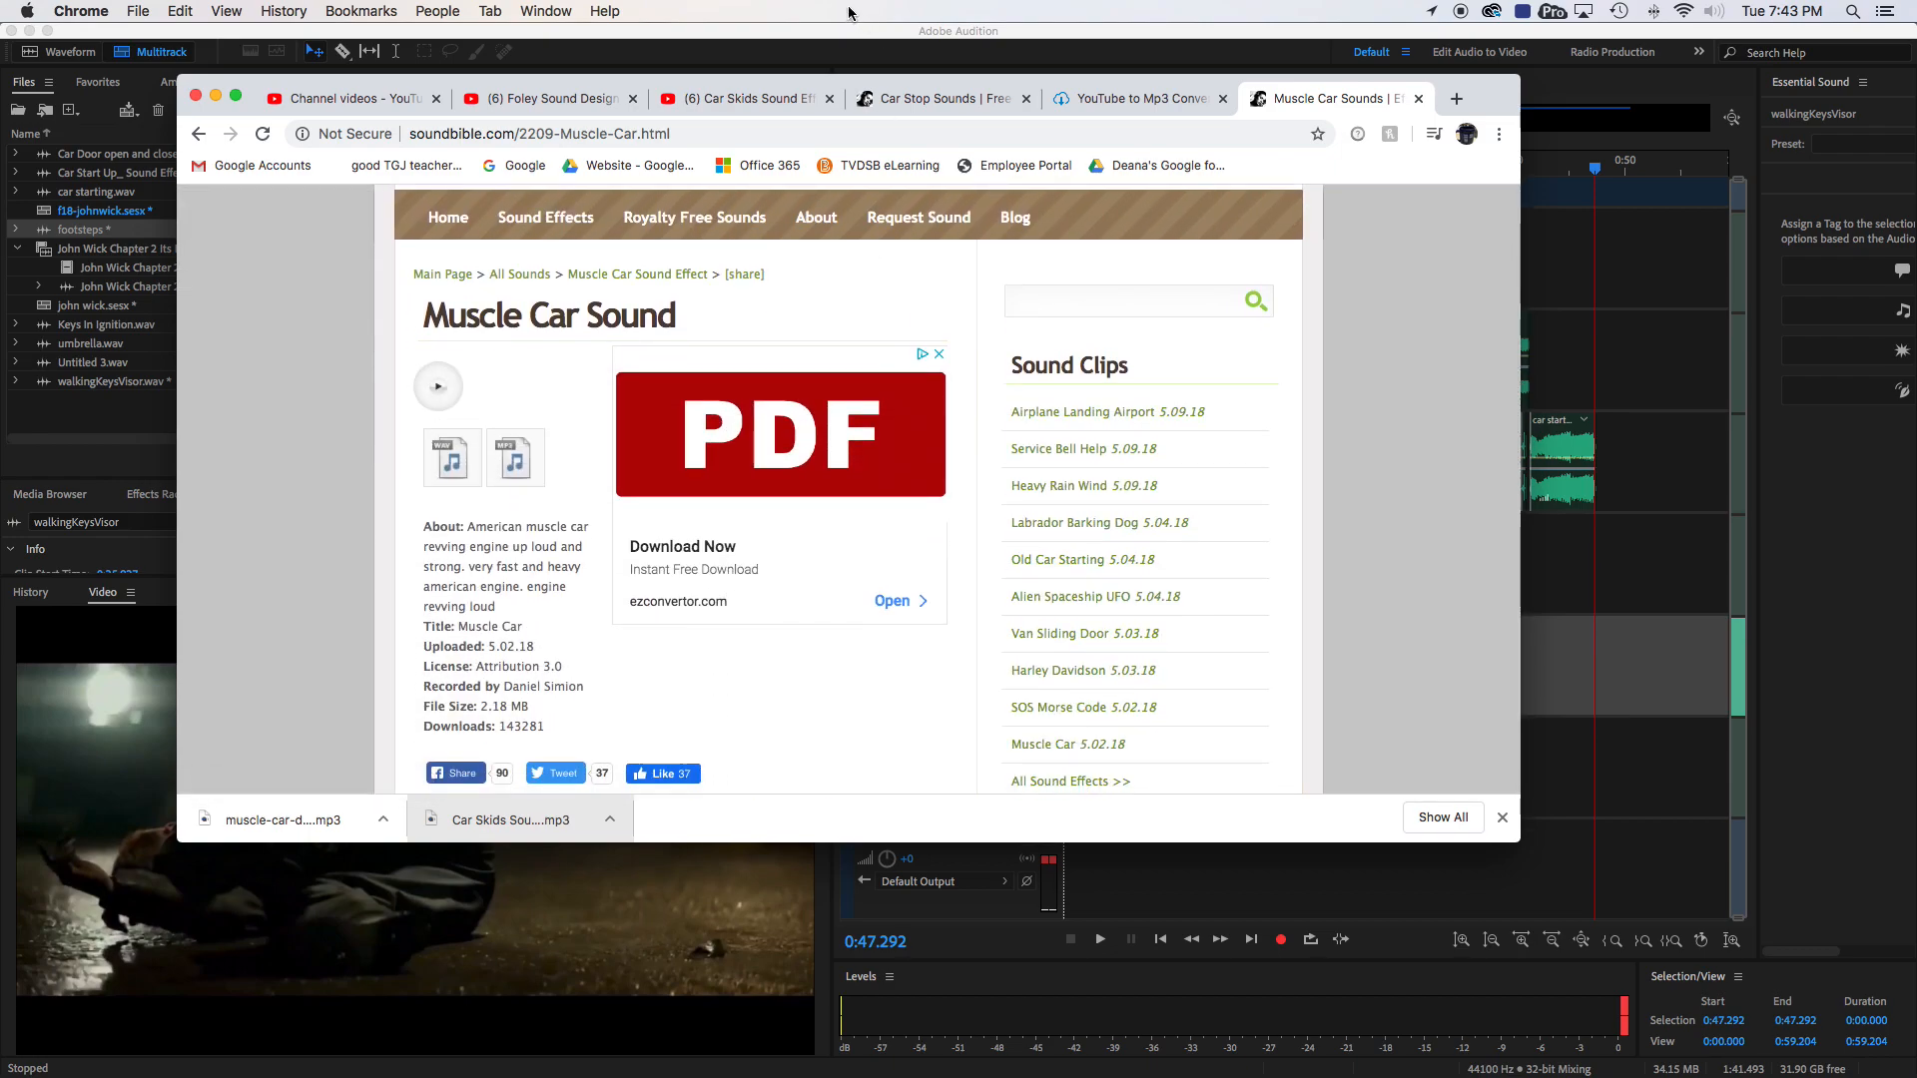
pyautogui.click(711, 98)
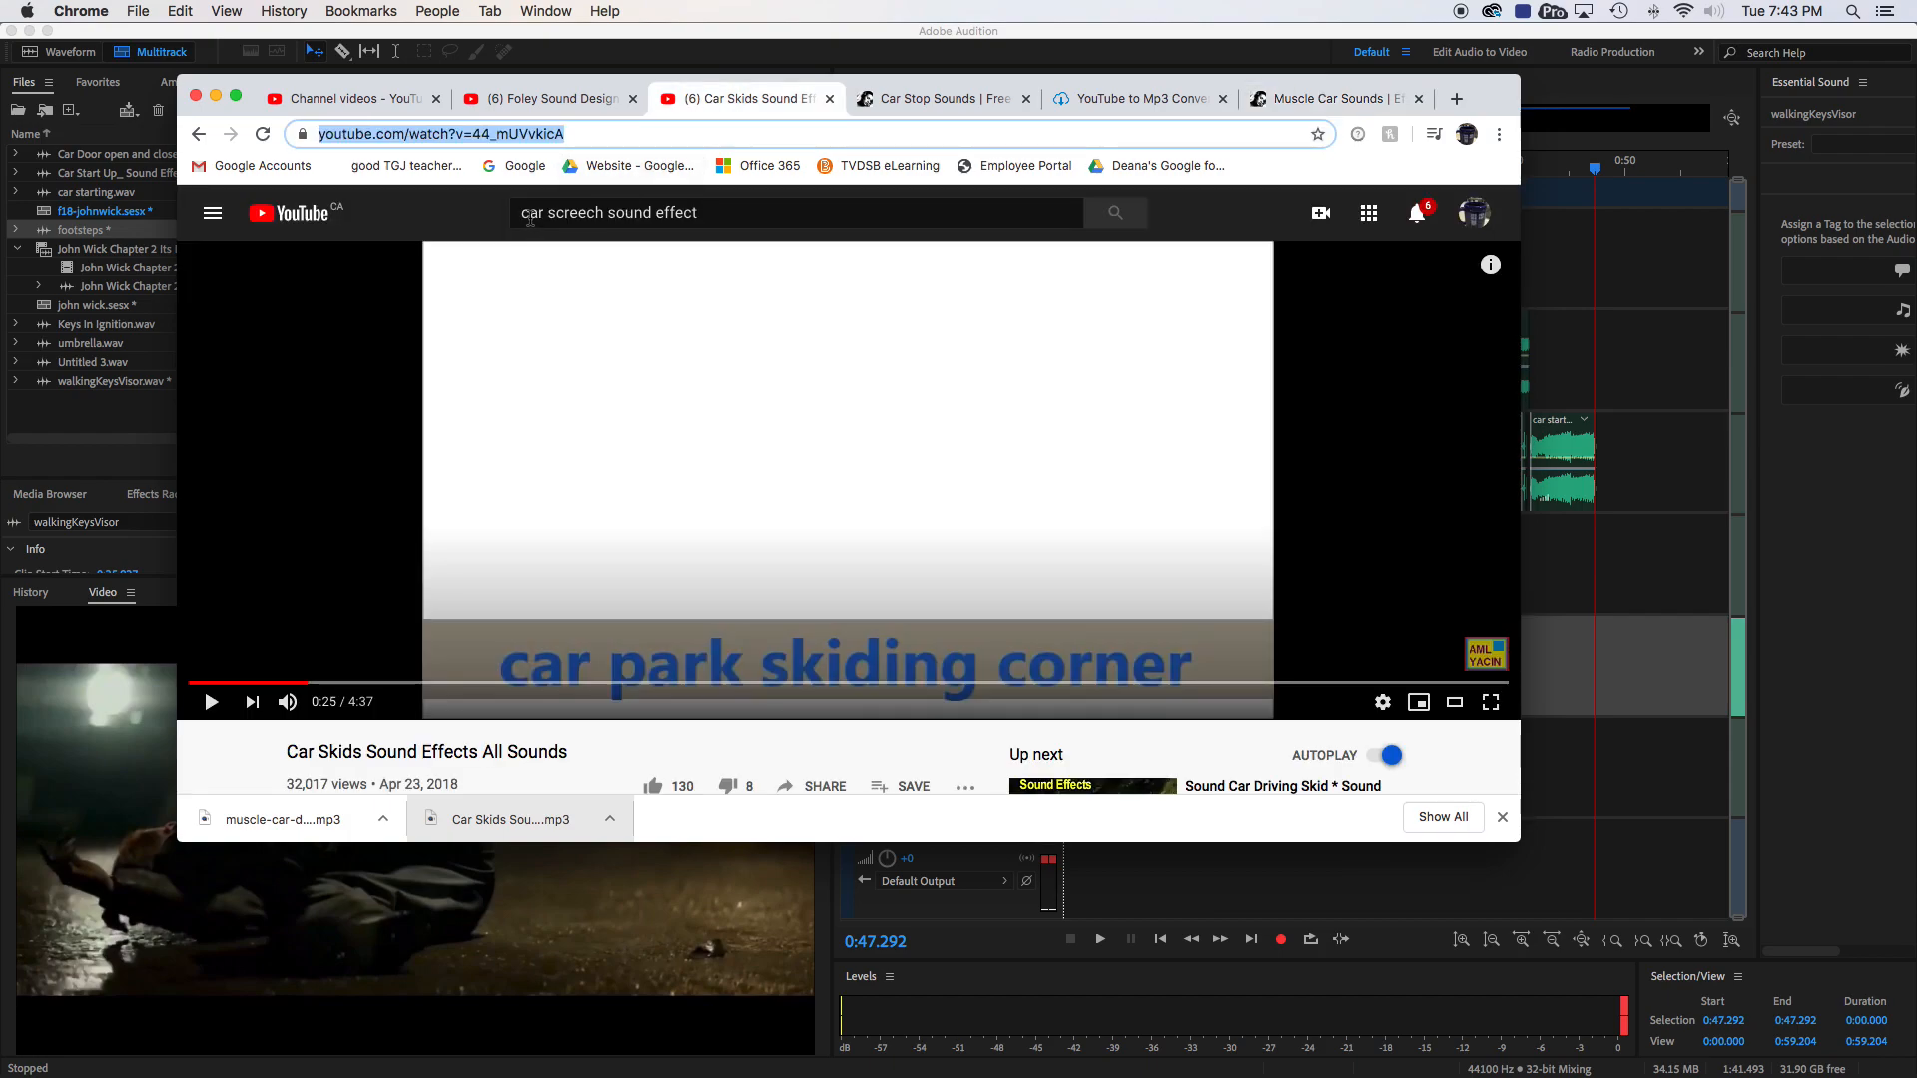
pyautogui.moveTo(529, 214); pyautogui.dragTo(711, 217)
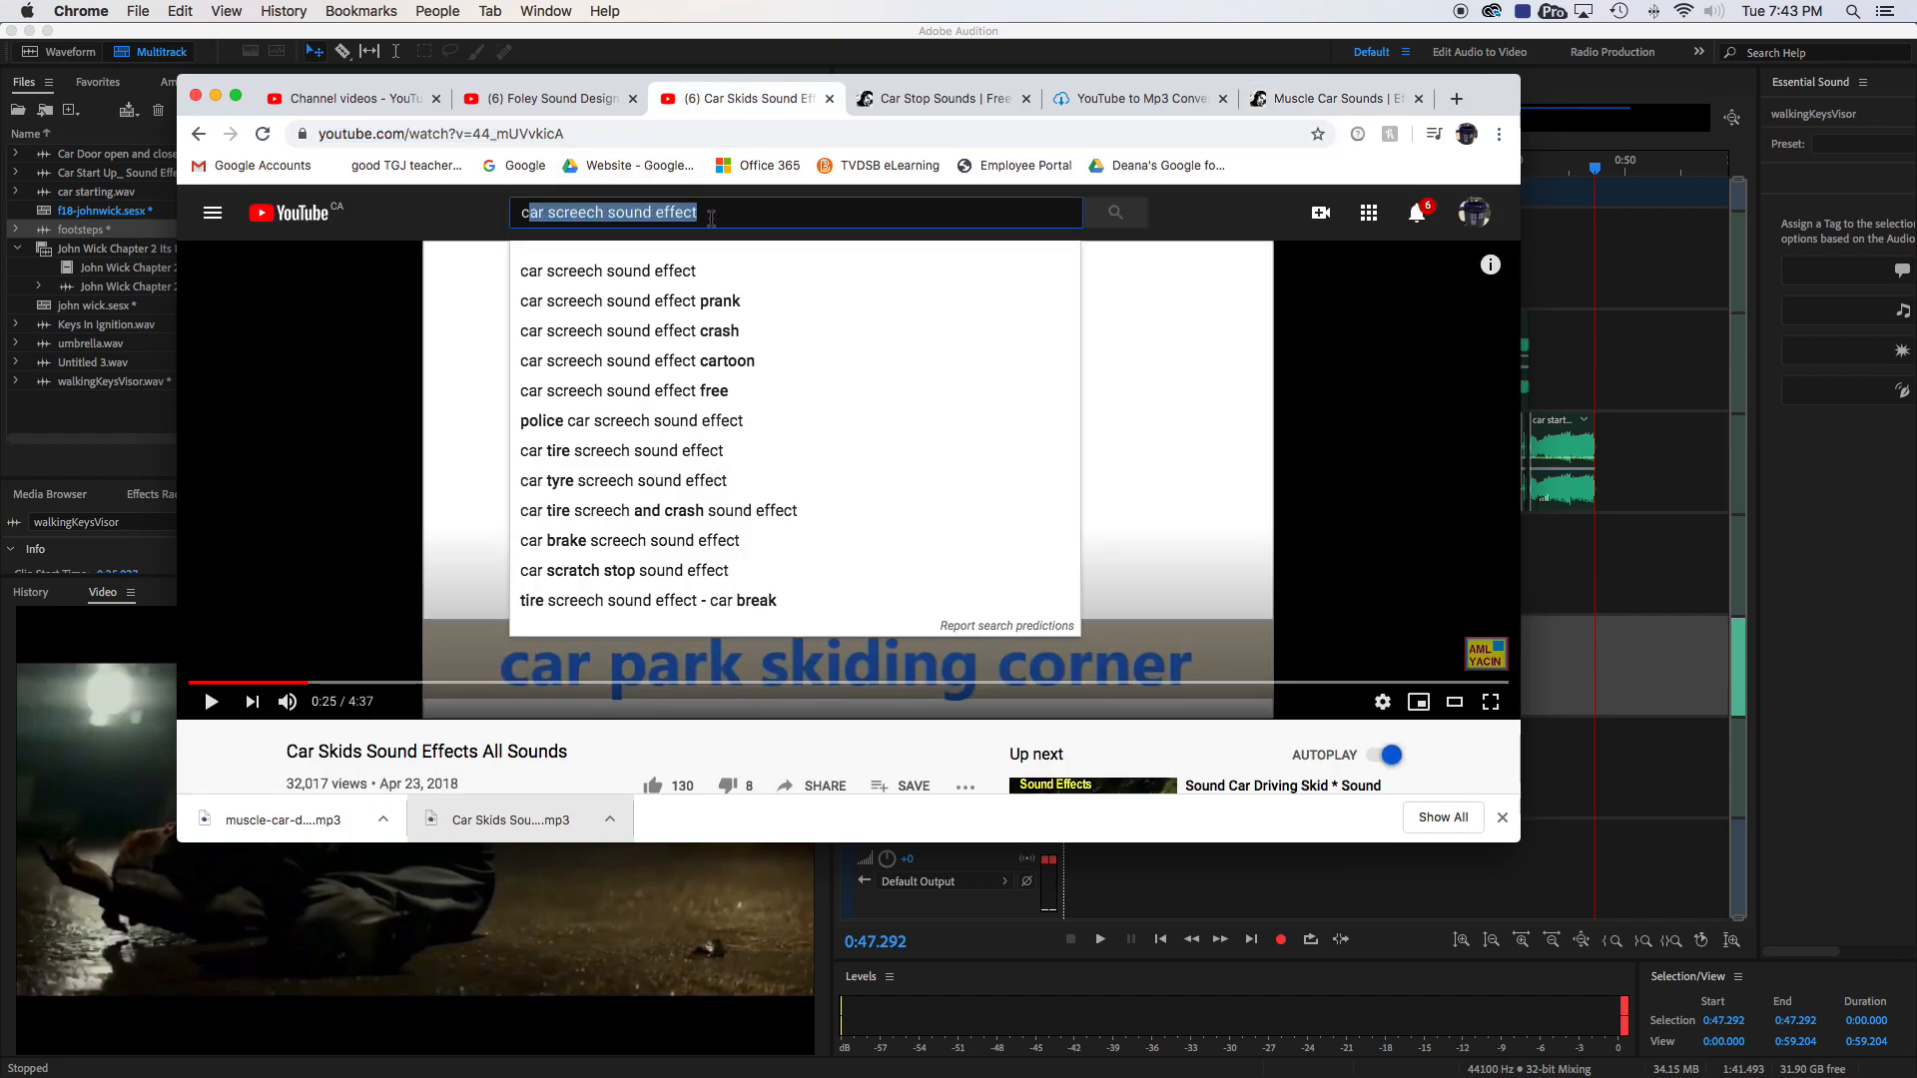
pyautogui.click(487, 230)
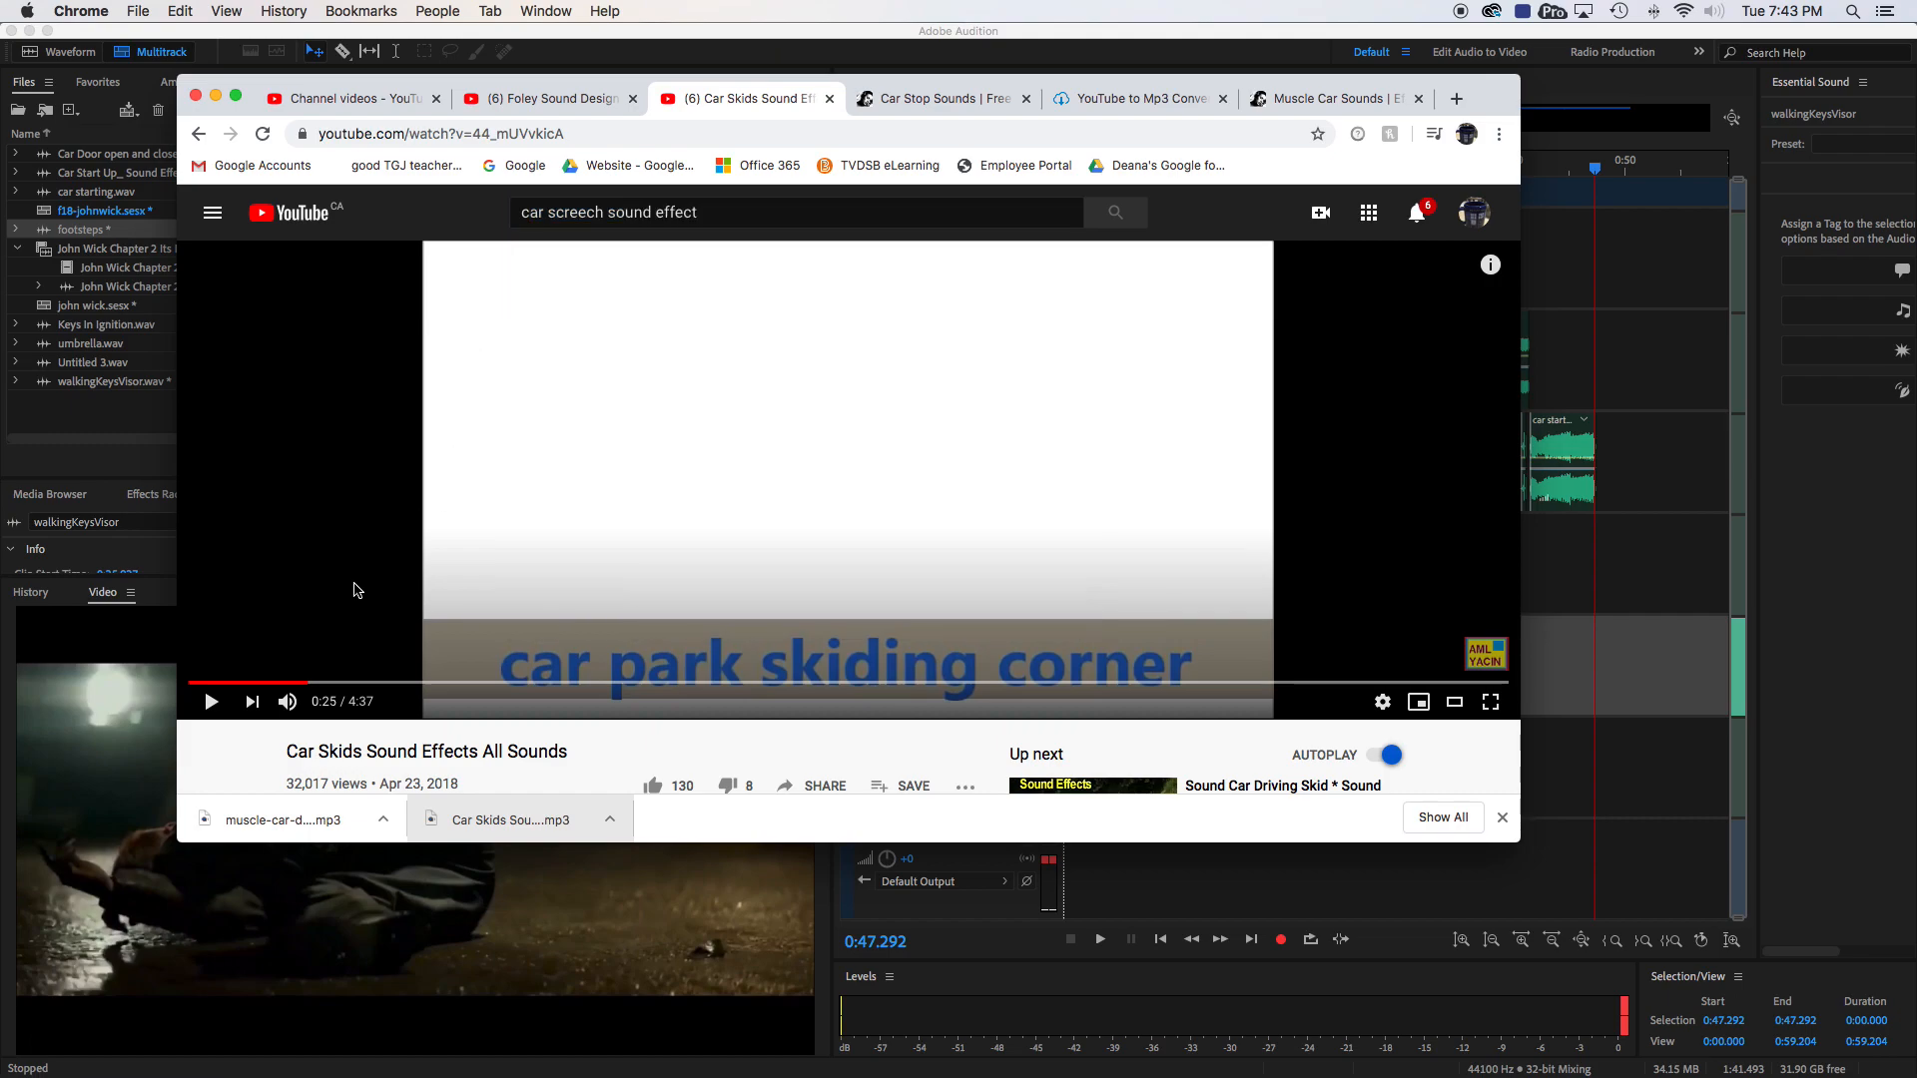
pyautogui.click(279, 684)
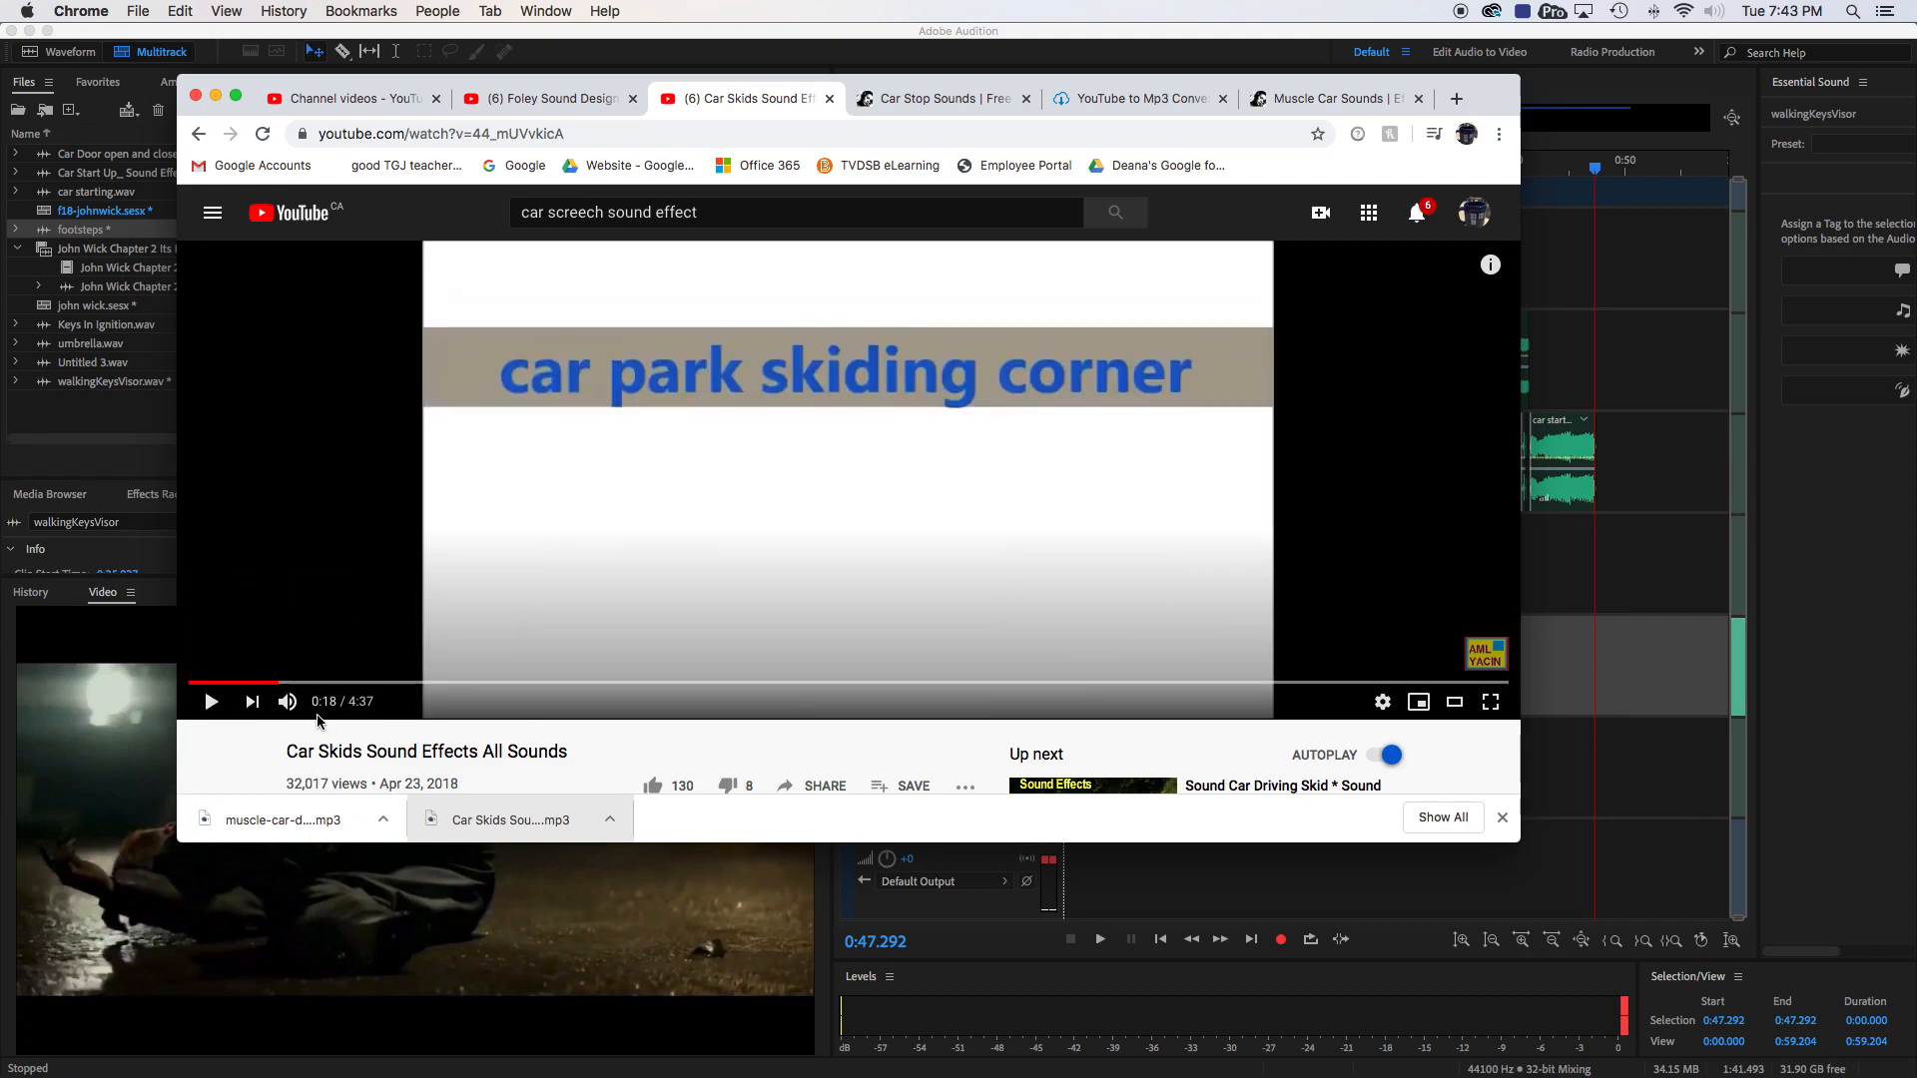
# - Listen to the car park skidding corner section of the video from 0:18, then switch to Adobe Audition
pyautogui.click(211, 703)
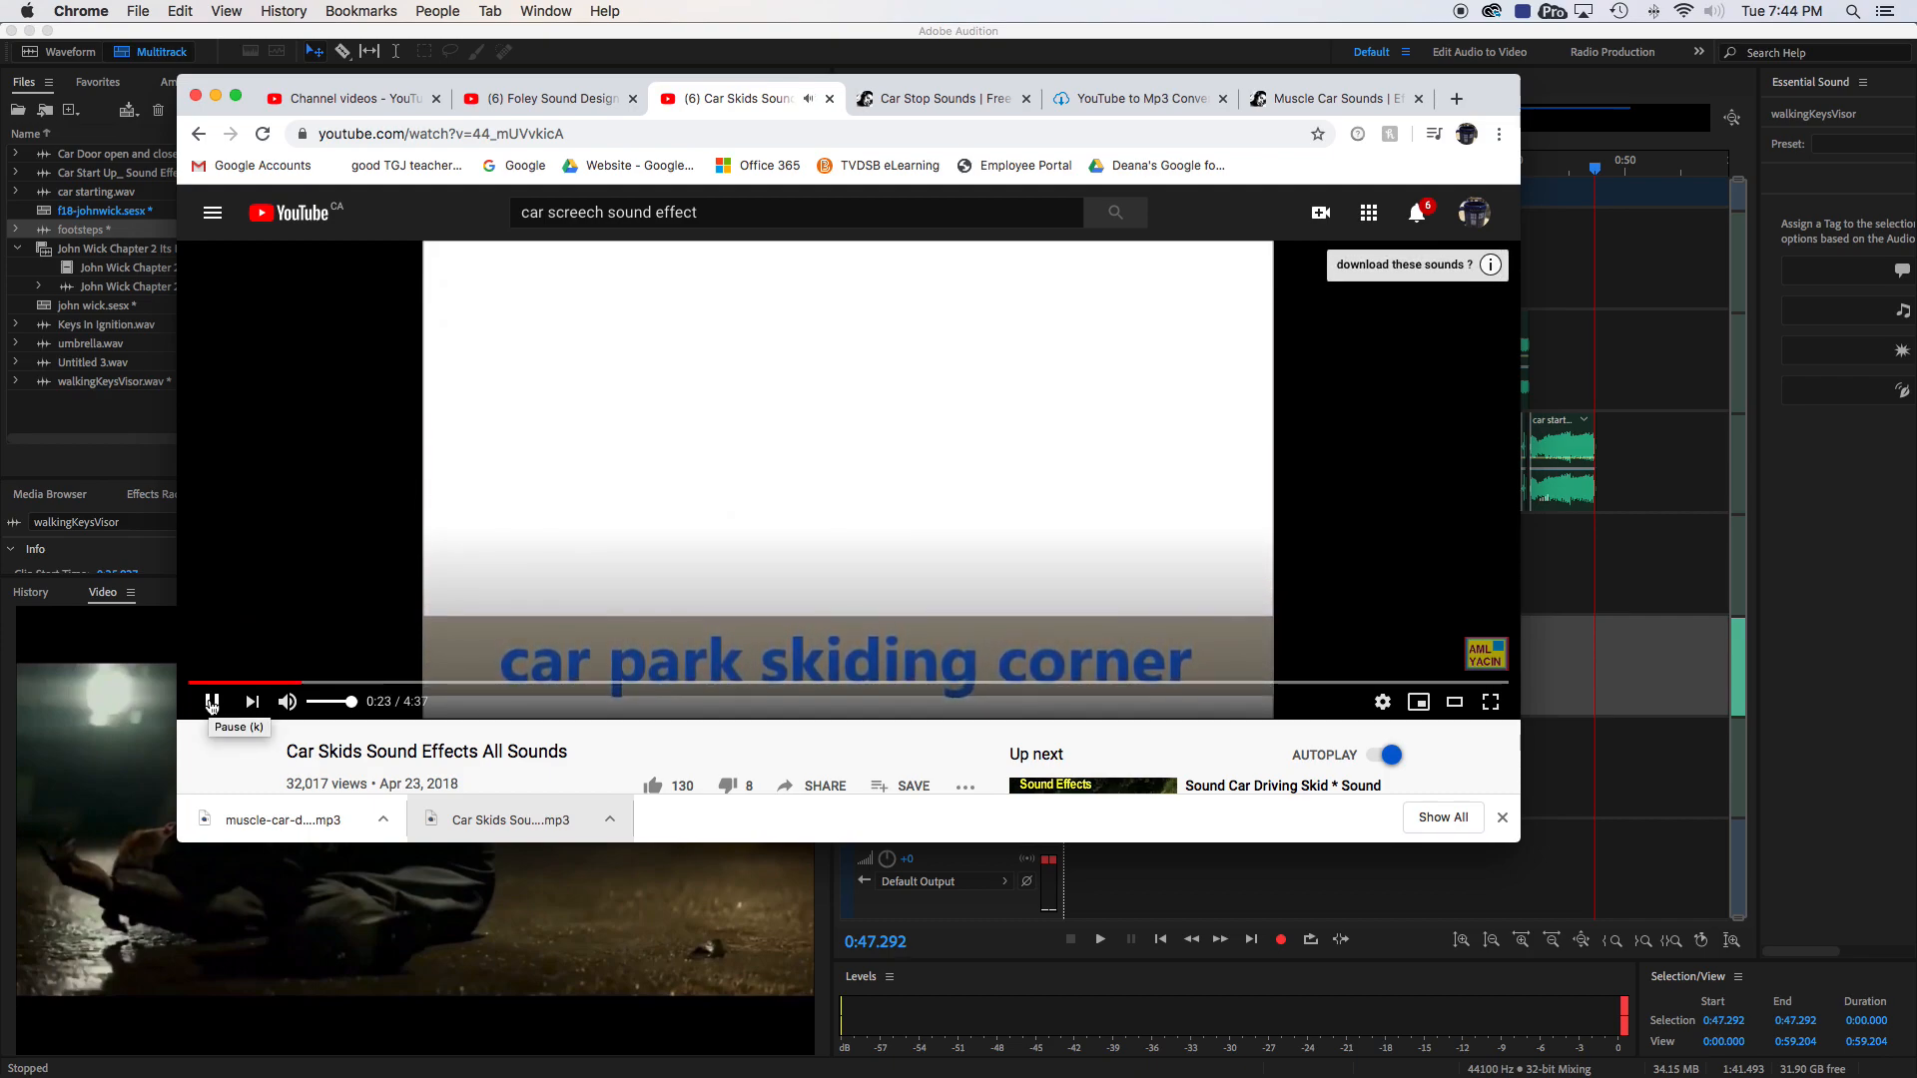
pyautogui.click(211, 703)
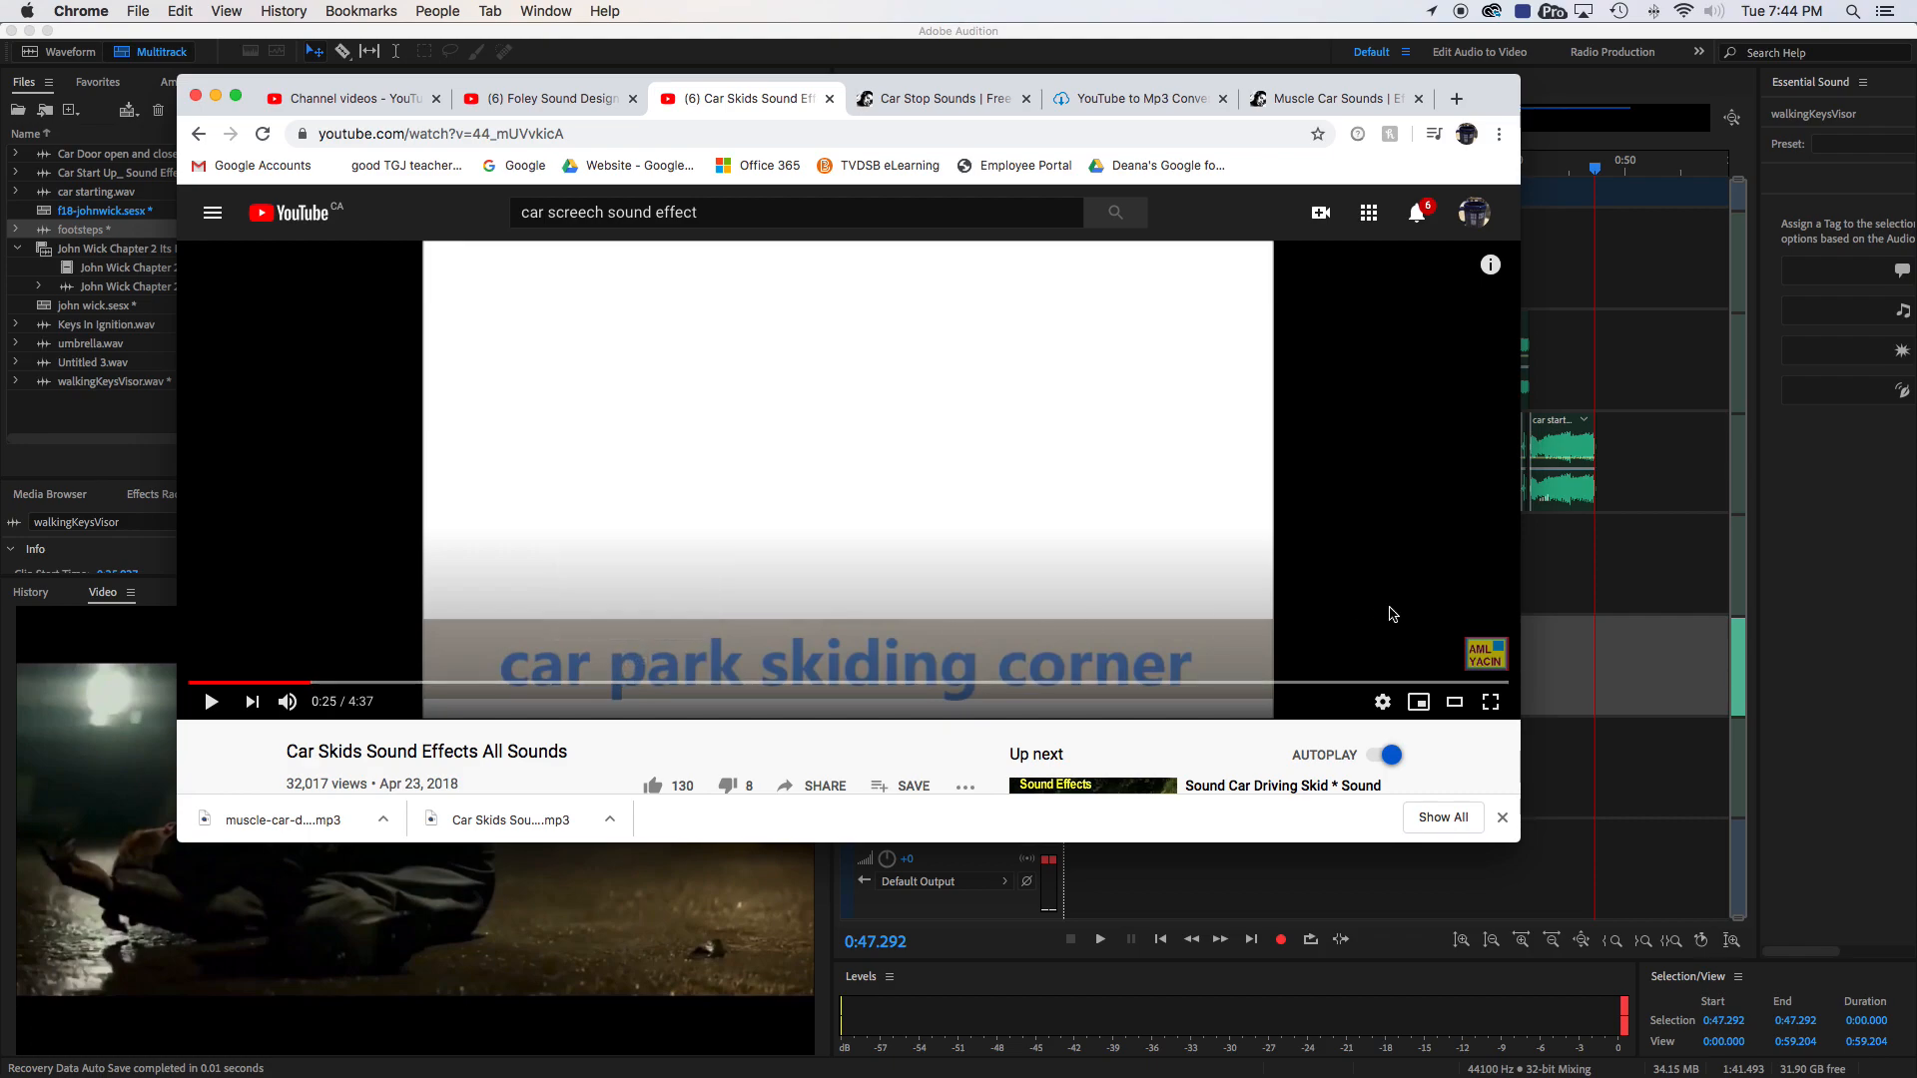
pyautogui.click(1590, 594)
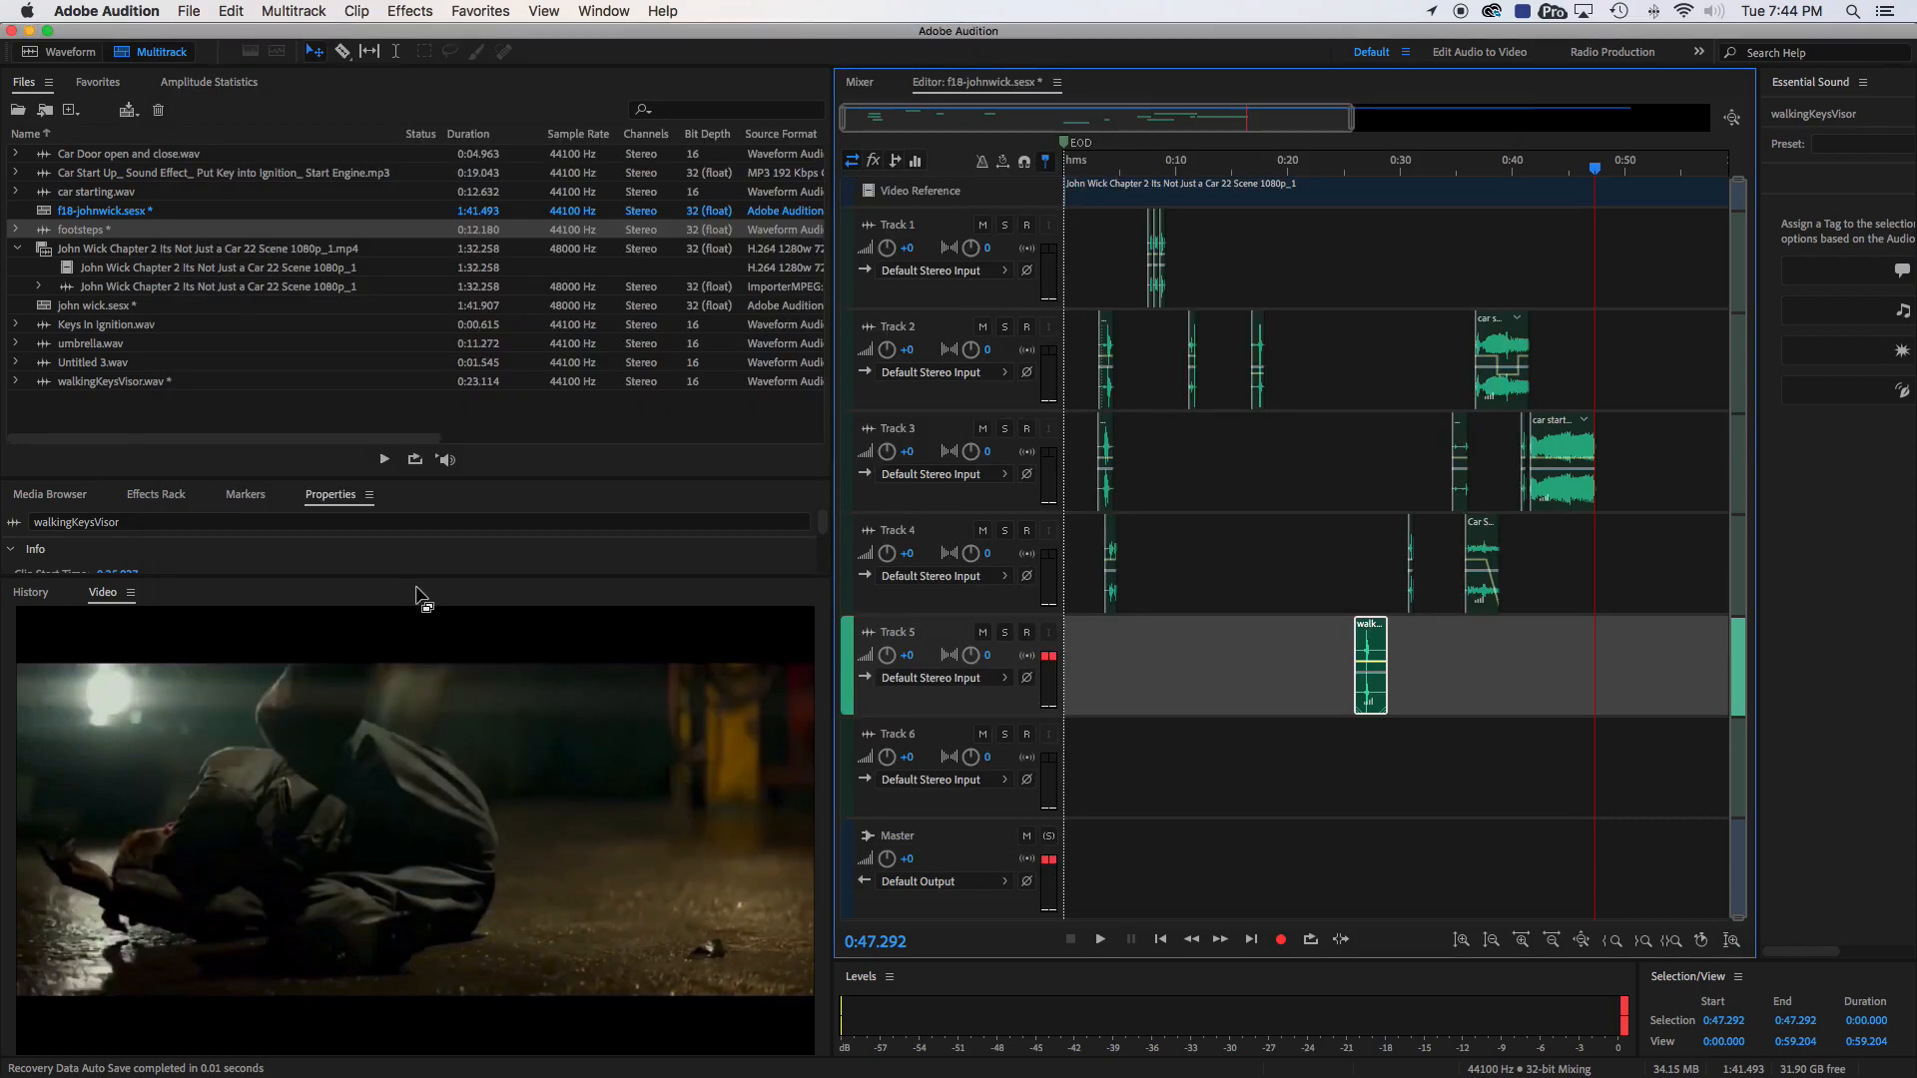
pyautogui.click(185, 12)
pyautogui.moveTo(247, 352)
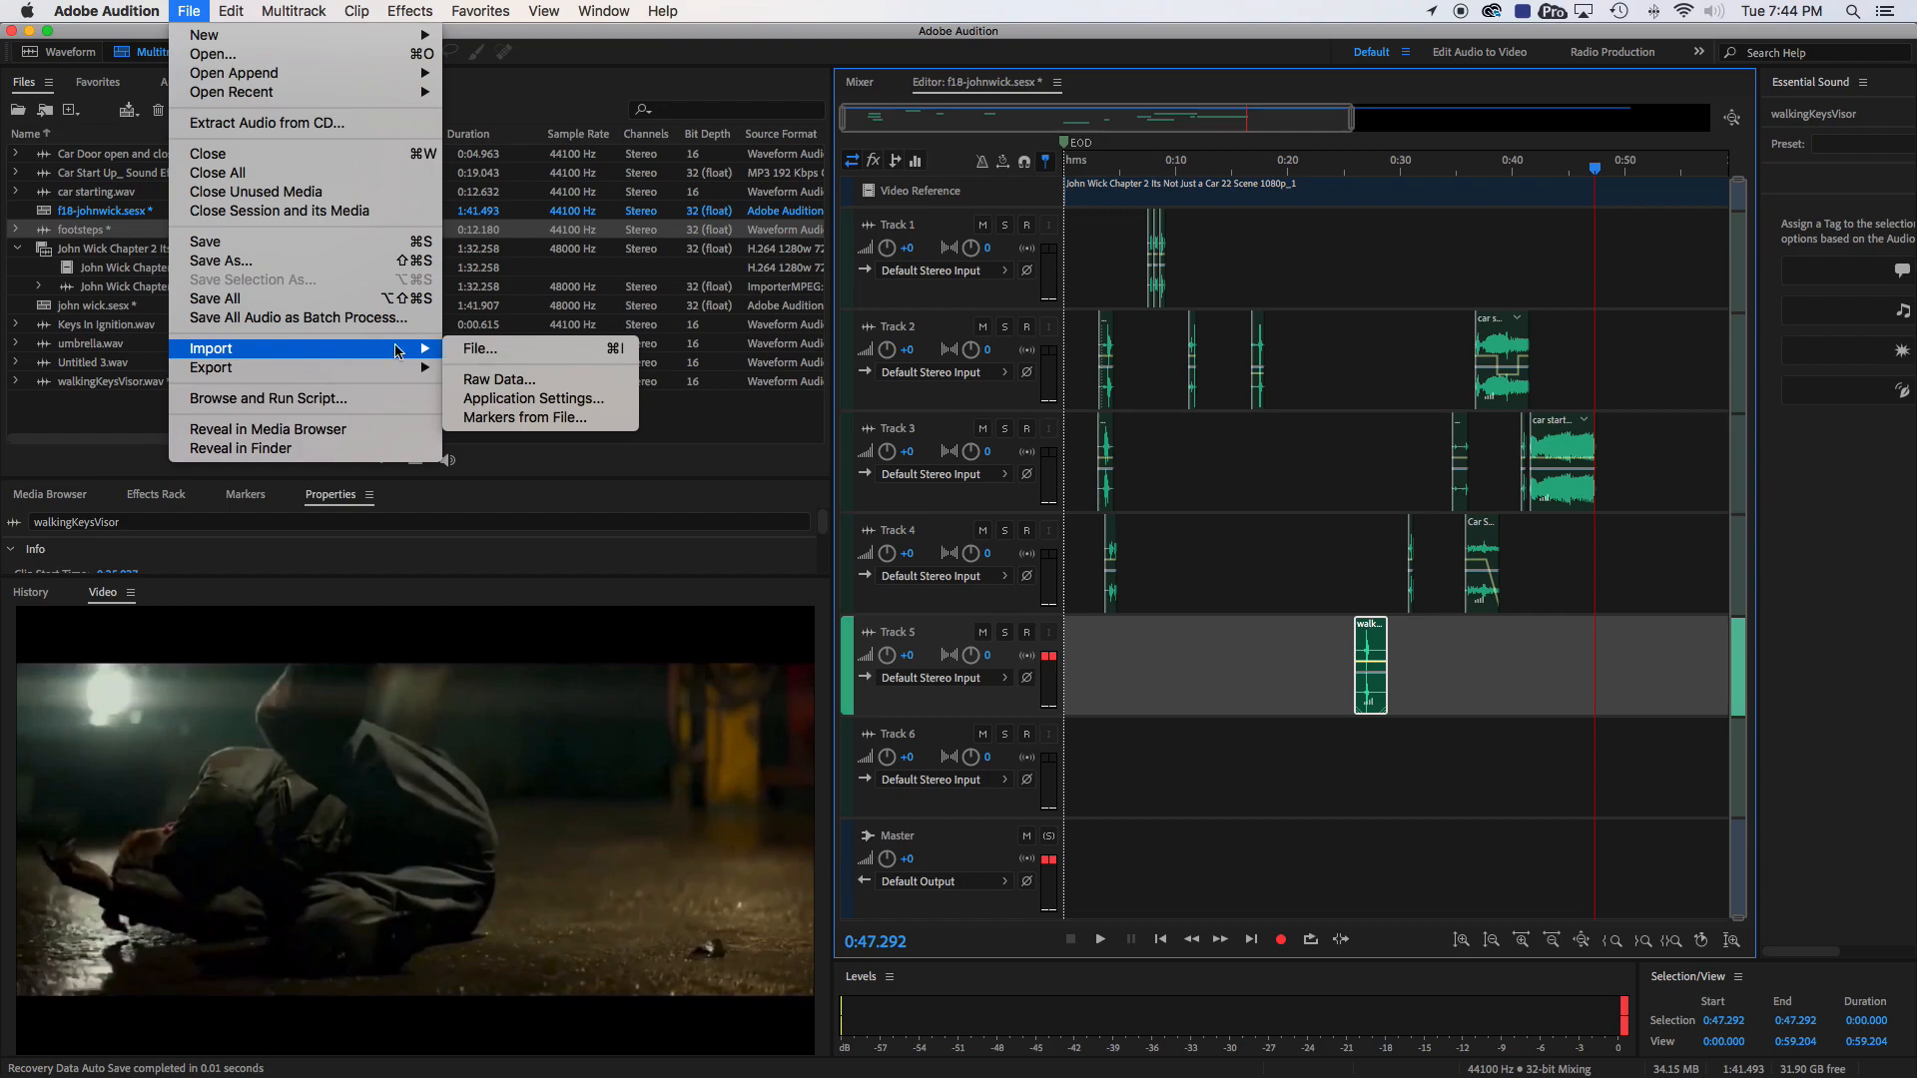
pyautogui.click(1203, 601)
pyautogui.moveTo(1525, 1075)
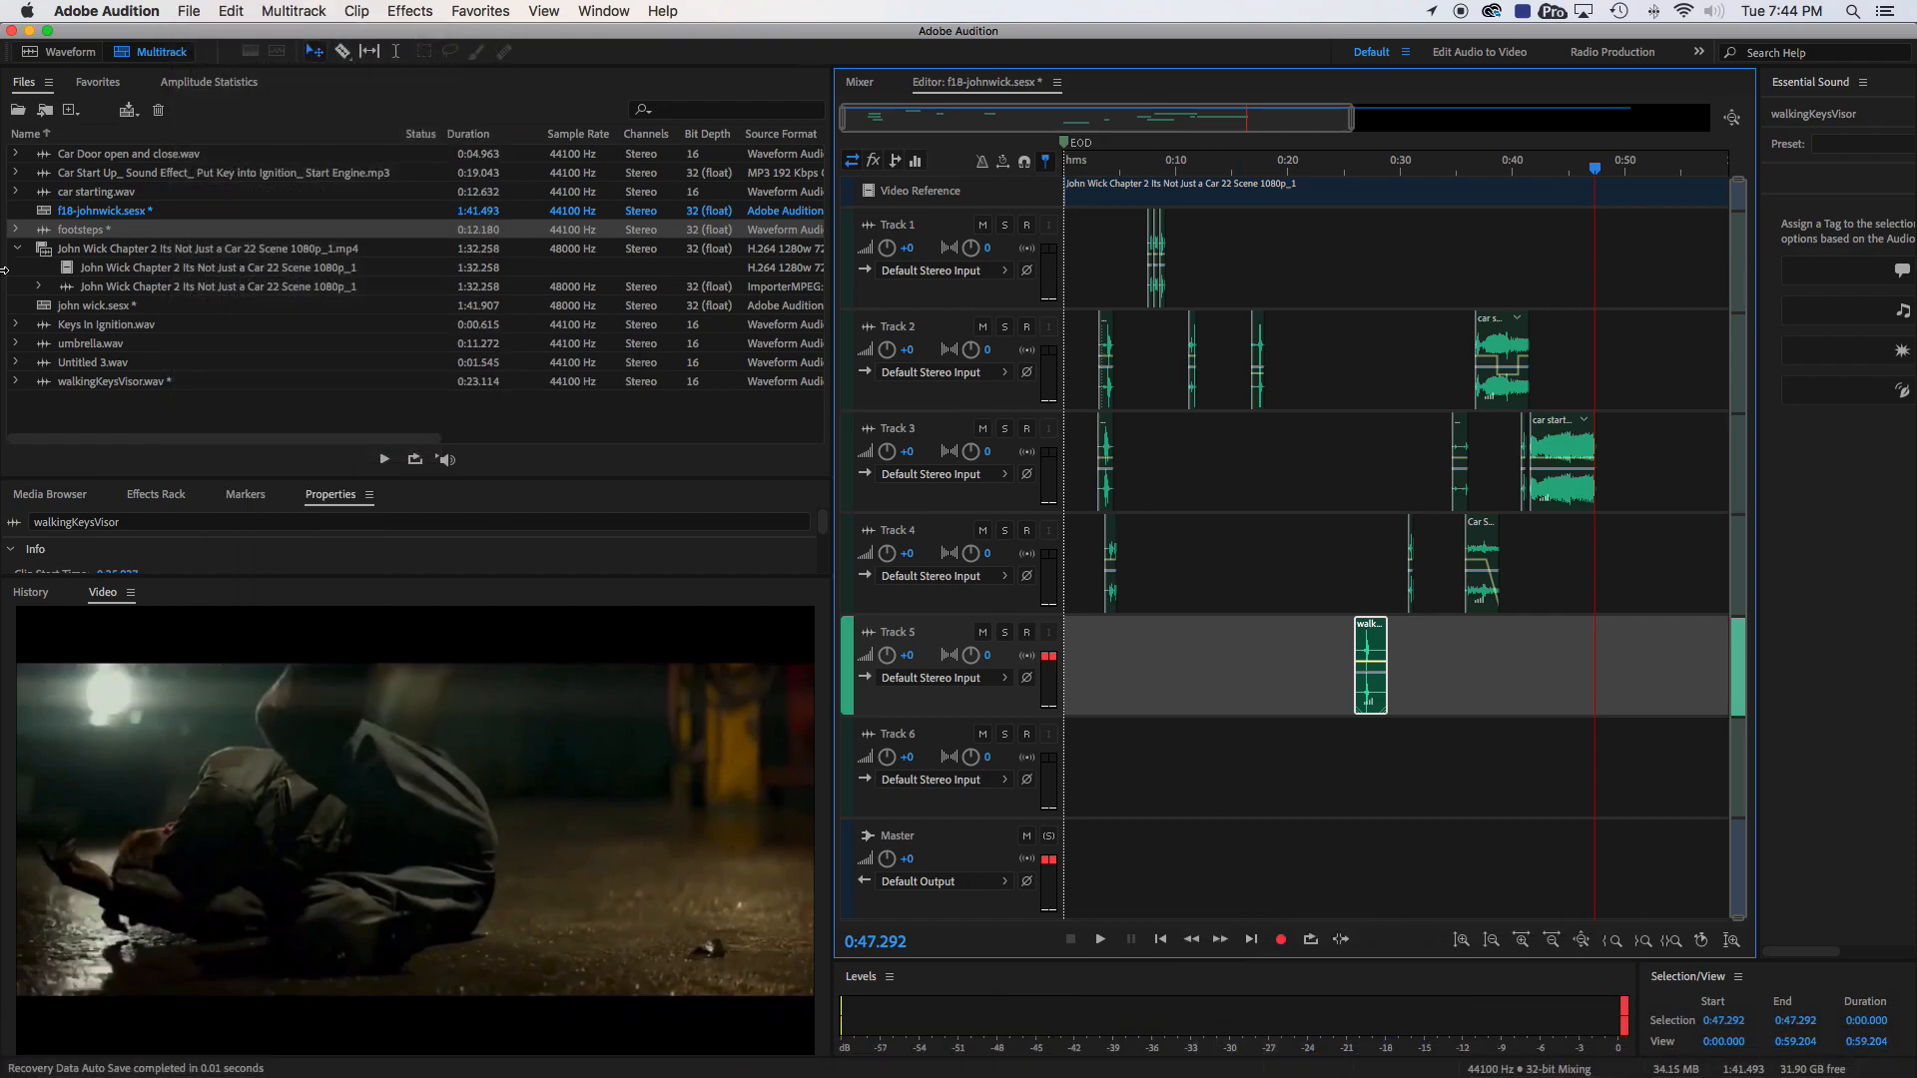
# - Import Car Skids Sound Effects All Sounds.mp3 from Finder's F18-John Wick folder into the Audition project files
pyautogui.press('super+Tab')
pyautogui.moveTo(2, 564); pyautogui.dragTo(976, 353)
pyautogui.hscroll(-5, 774, 517)
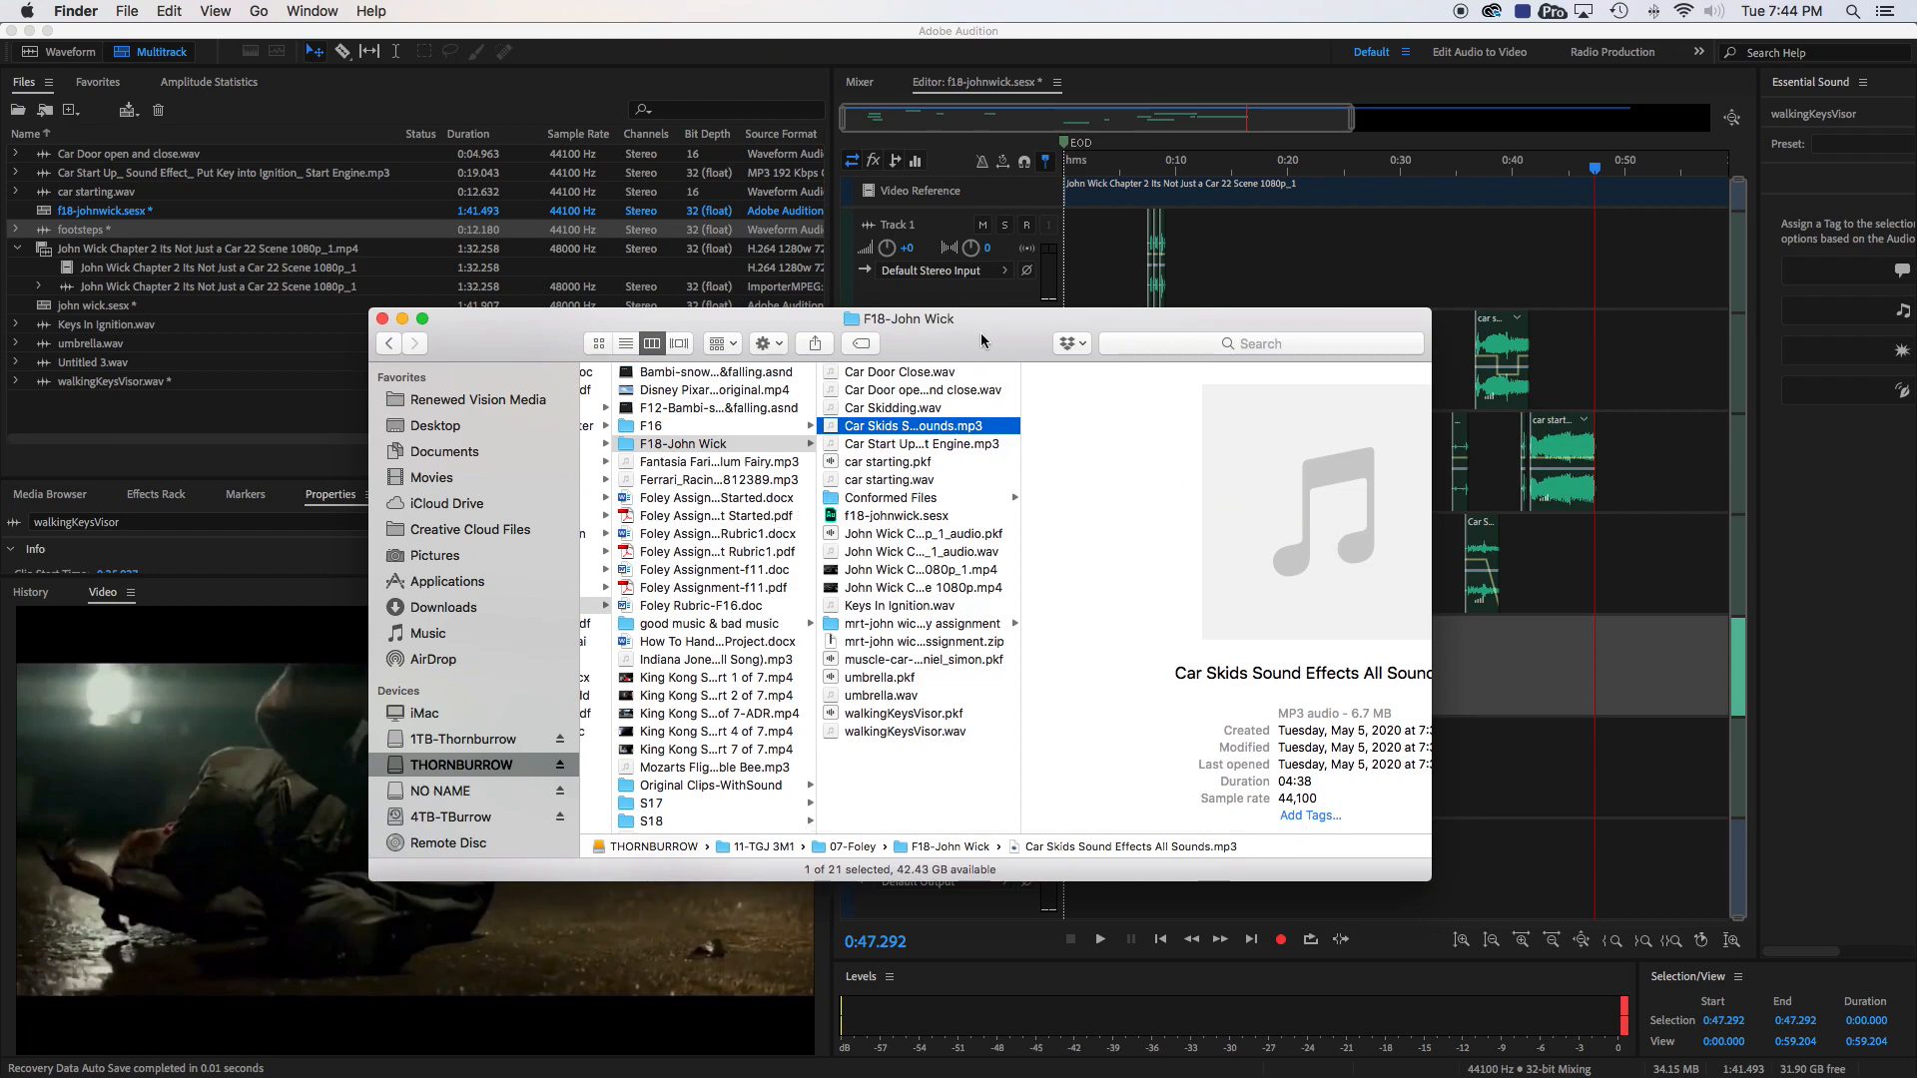
pyautogui.moveTo(896, 428); pyautogui.dragTo(167, 413)
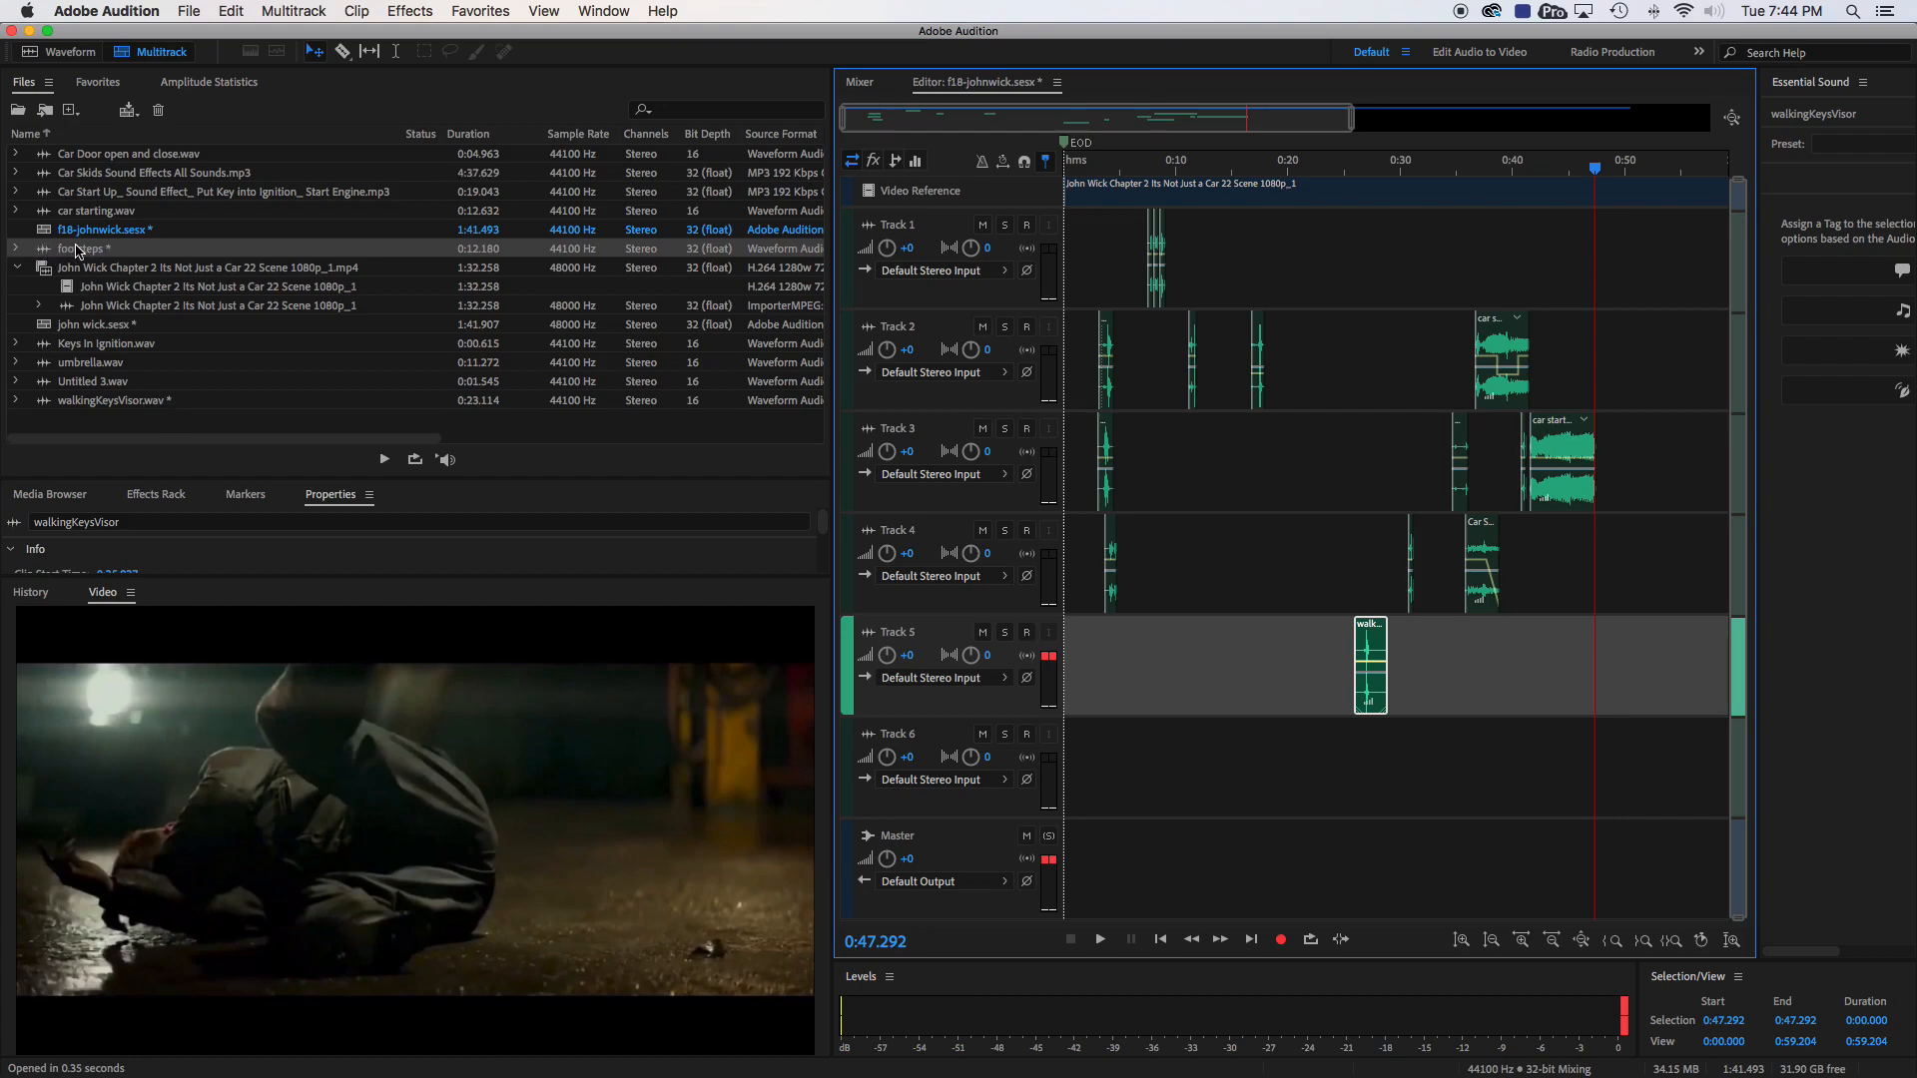
# - Place the Car Skids Sound Effects All Sounds clip on Track 6, starting at about 0:49
pyautogui.hscroll(3, 1295, 507)
pyautogui.hscroll(-3, 1295, 507)
pyautogui.moveTo(45, 178); pyautogui.dragTo(1096, 793)
pyautogui.hscroll(5, 1238, 782)
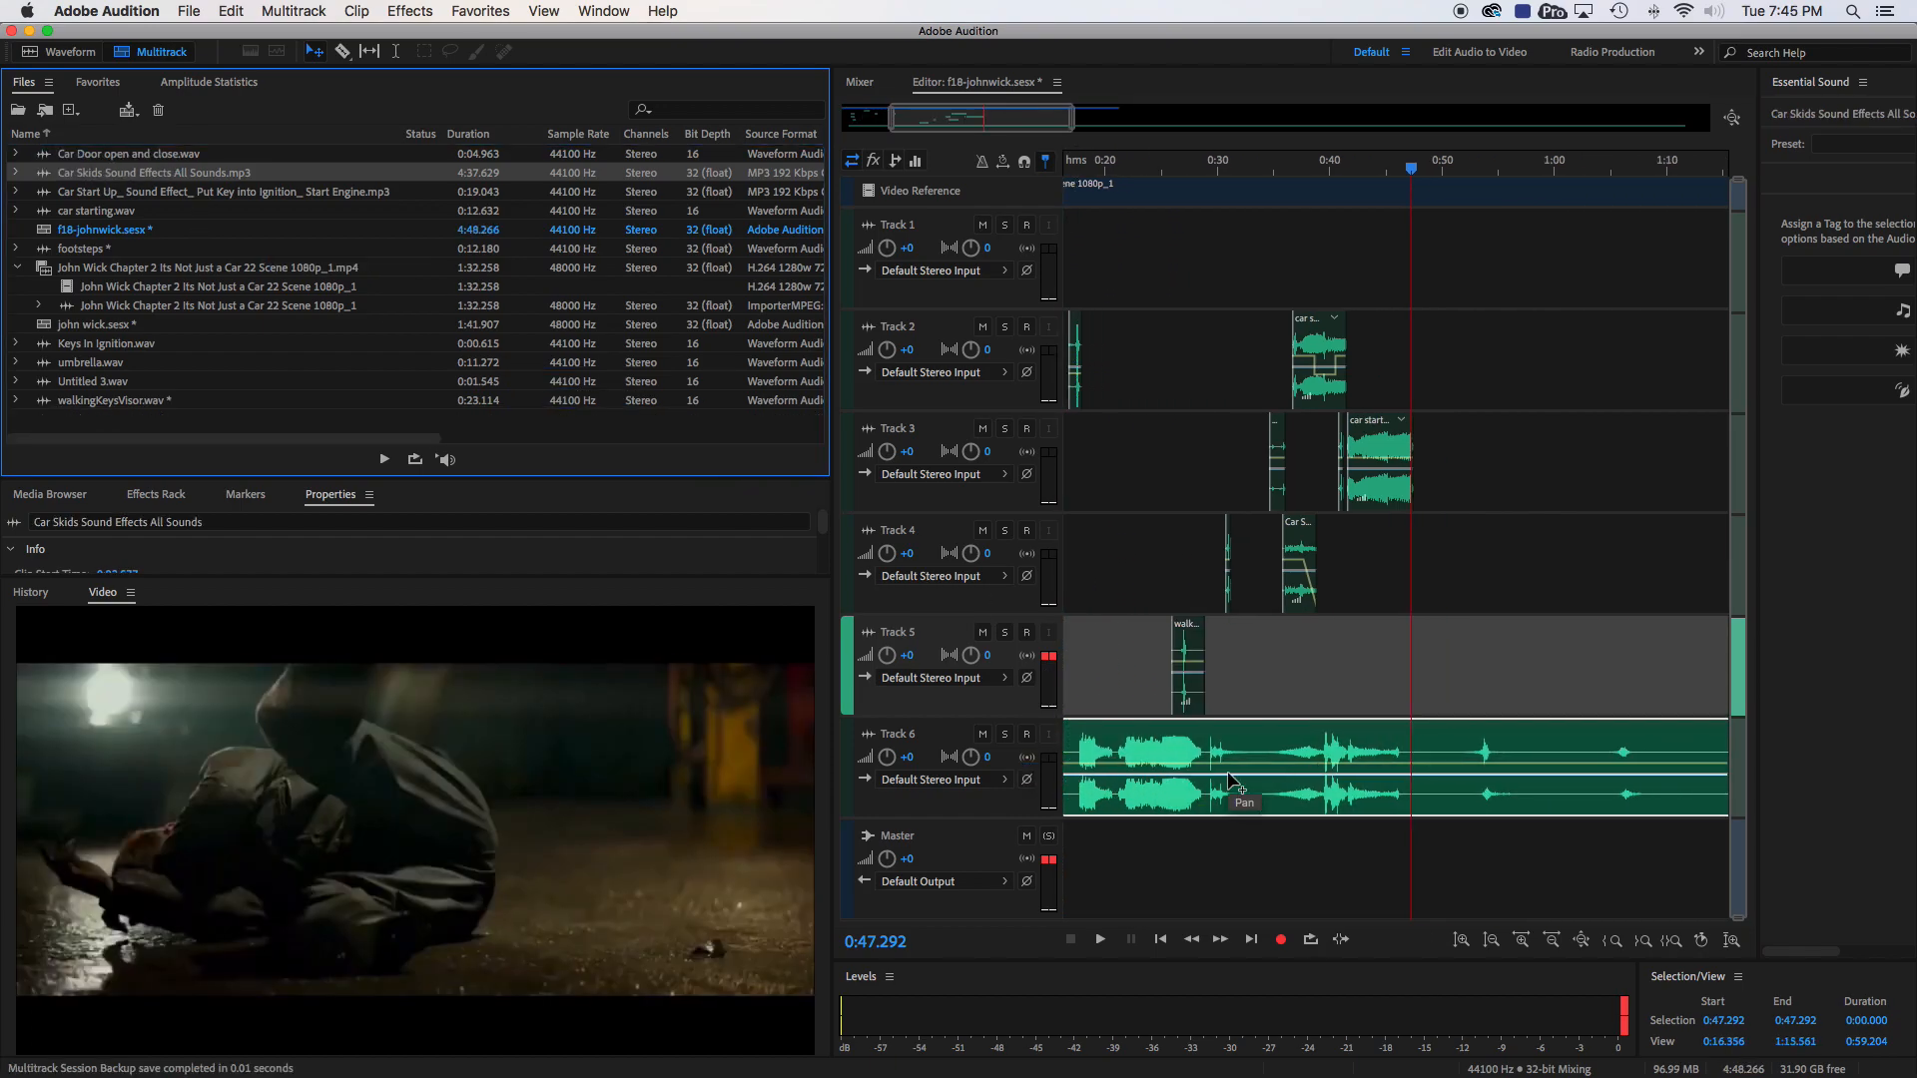
pyautogui.click(1109, 751)
pyautogui.moveTo(1109, 751); pyautogui.dragTo(1565, 769)
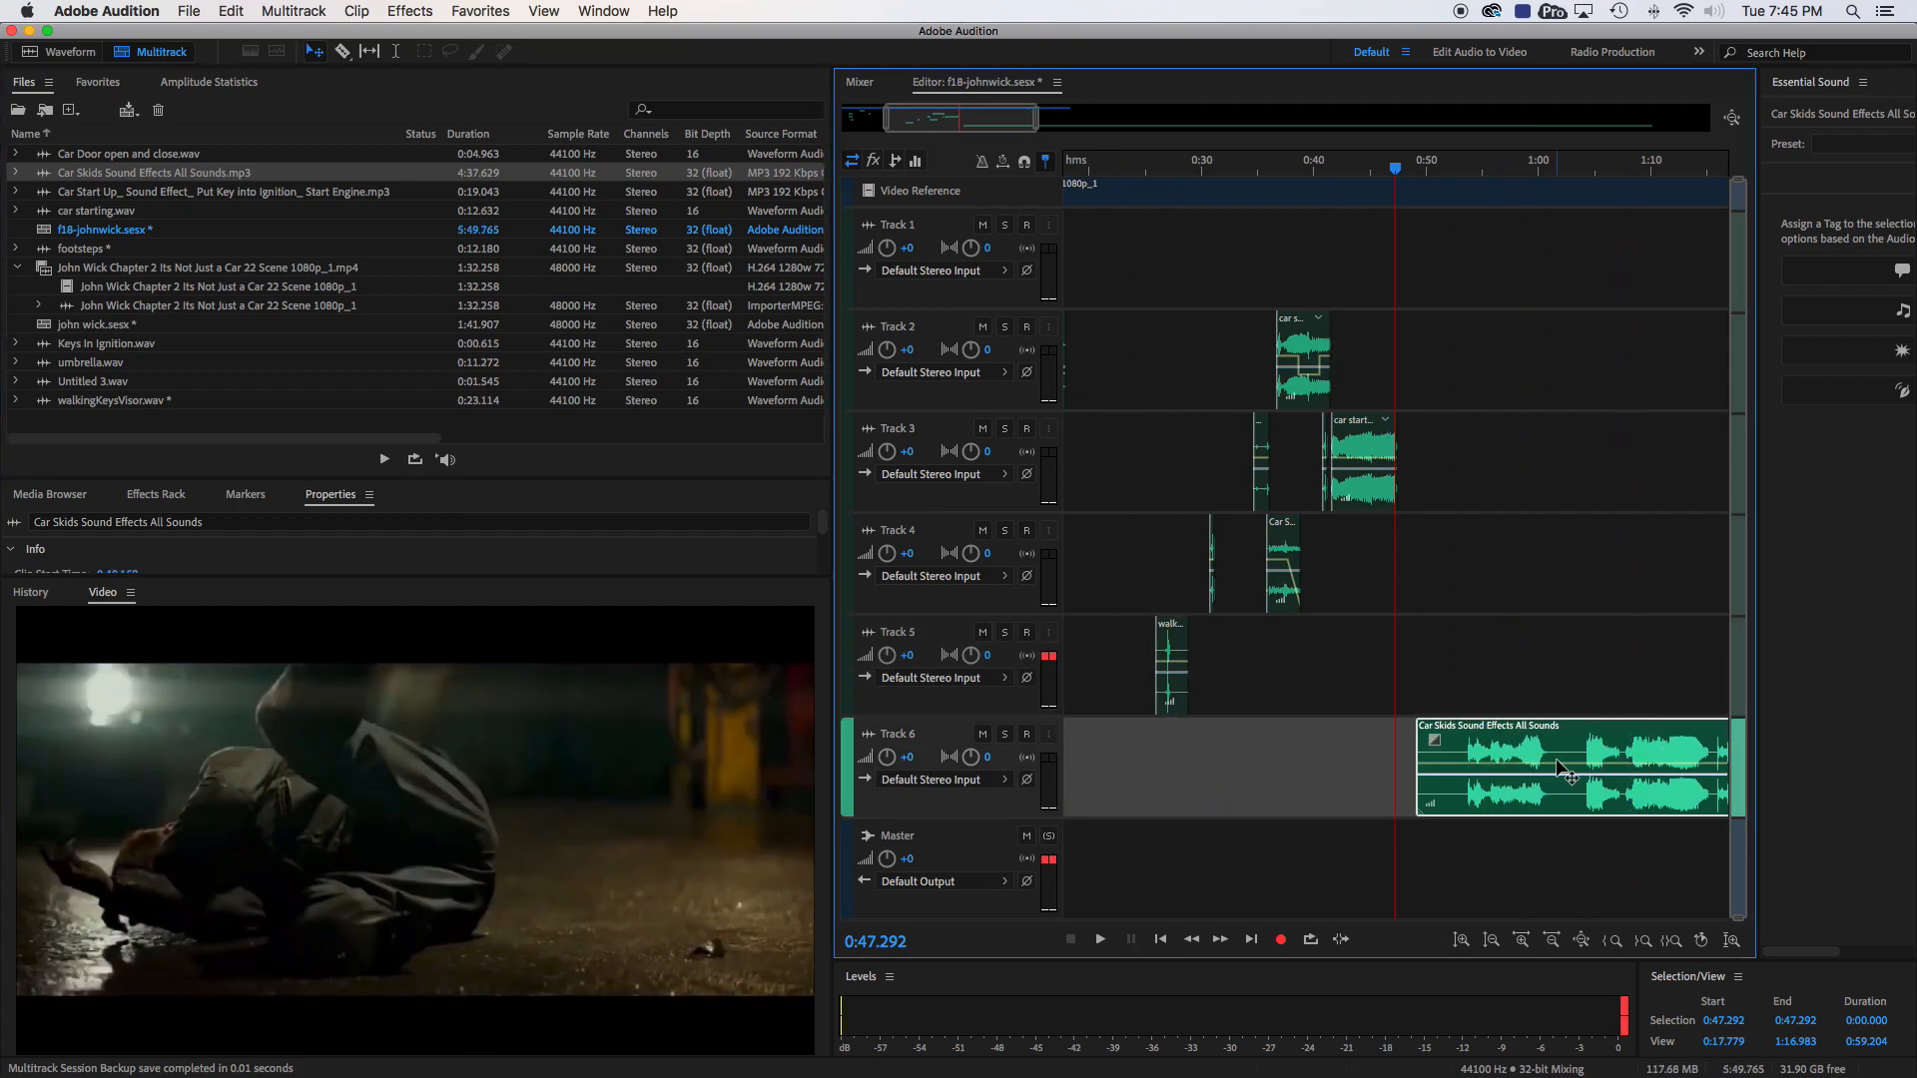
# - Play the car skids clip from 1:04.004 and stop at the end of the long skid, about 1:15
pyautogui.hscroll(2, 1576, 741)
pyautogui.click(1339, 168)
pyautogui.moveTo(1339, 167); pyautogui.dragTo(1503, 212)
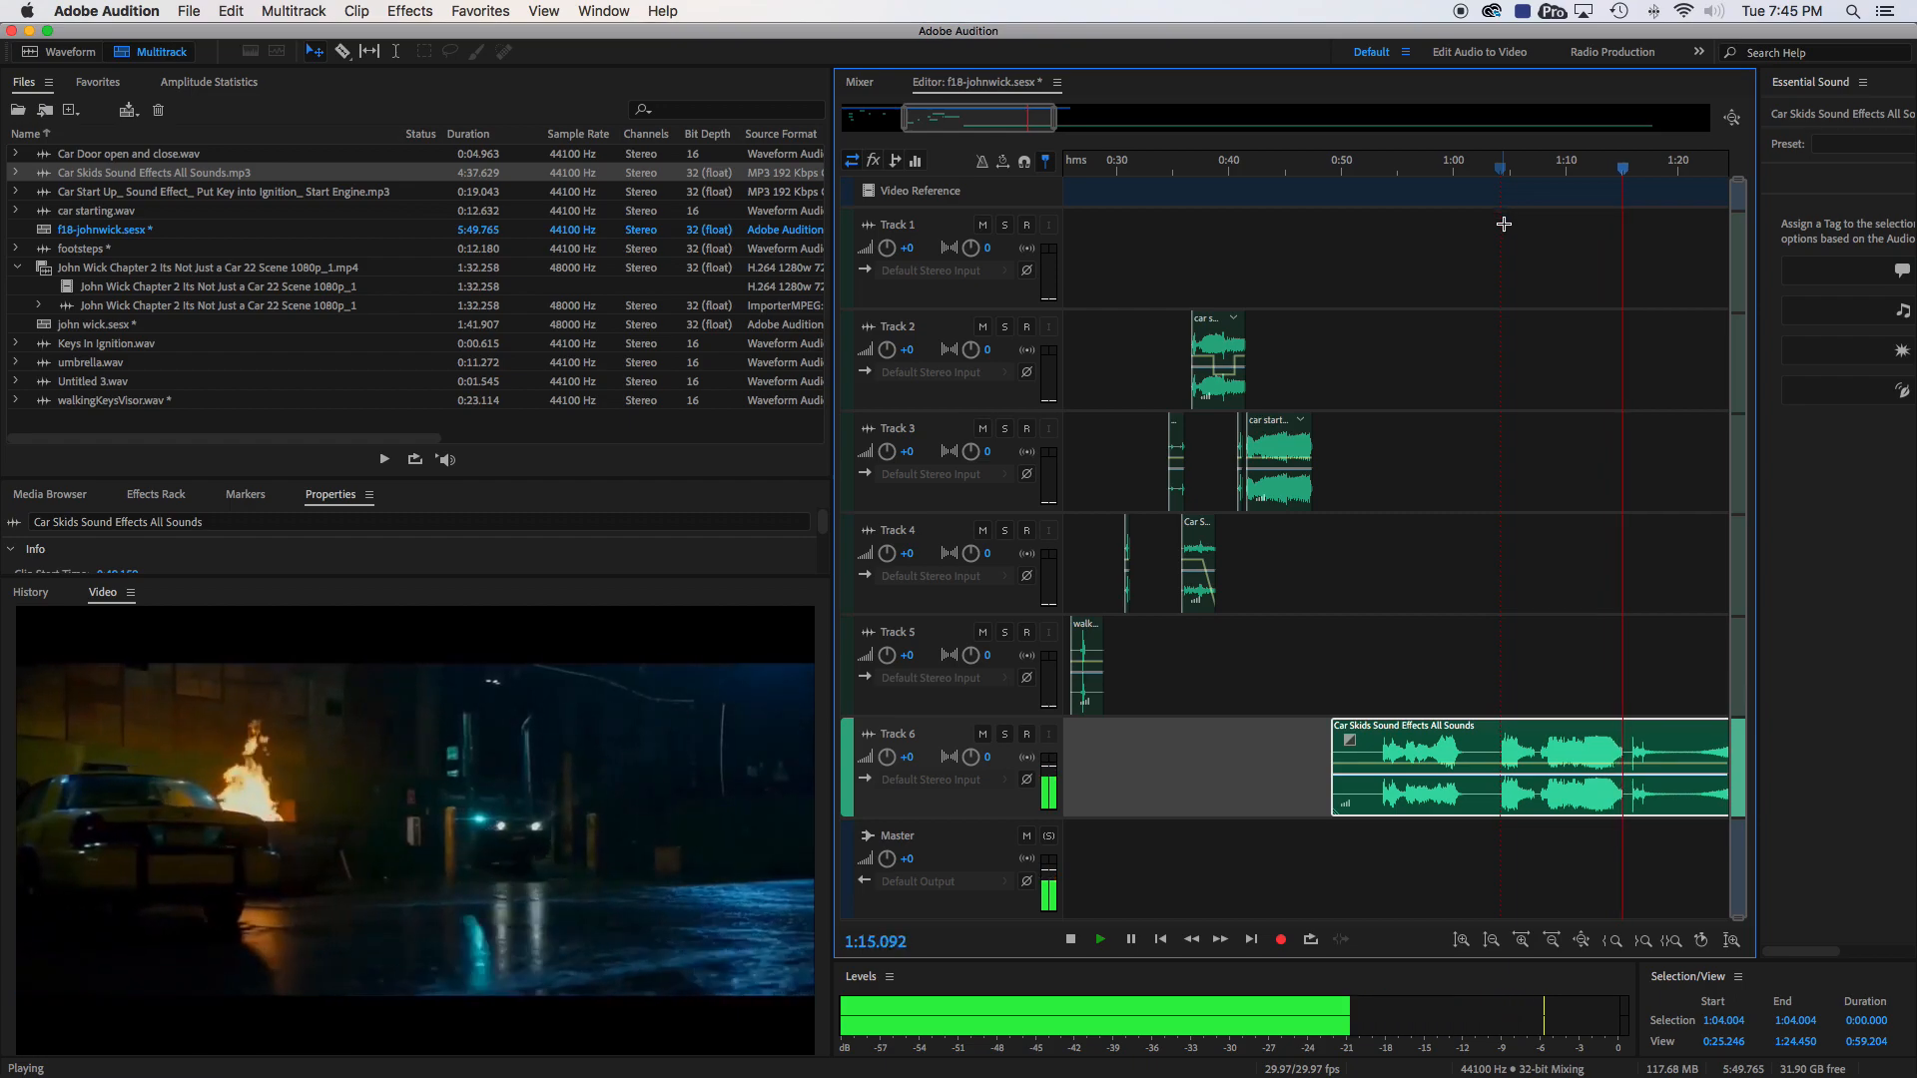
pyautogui.press('space')
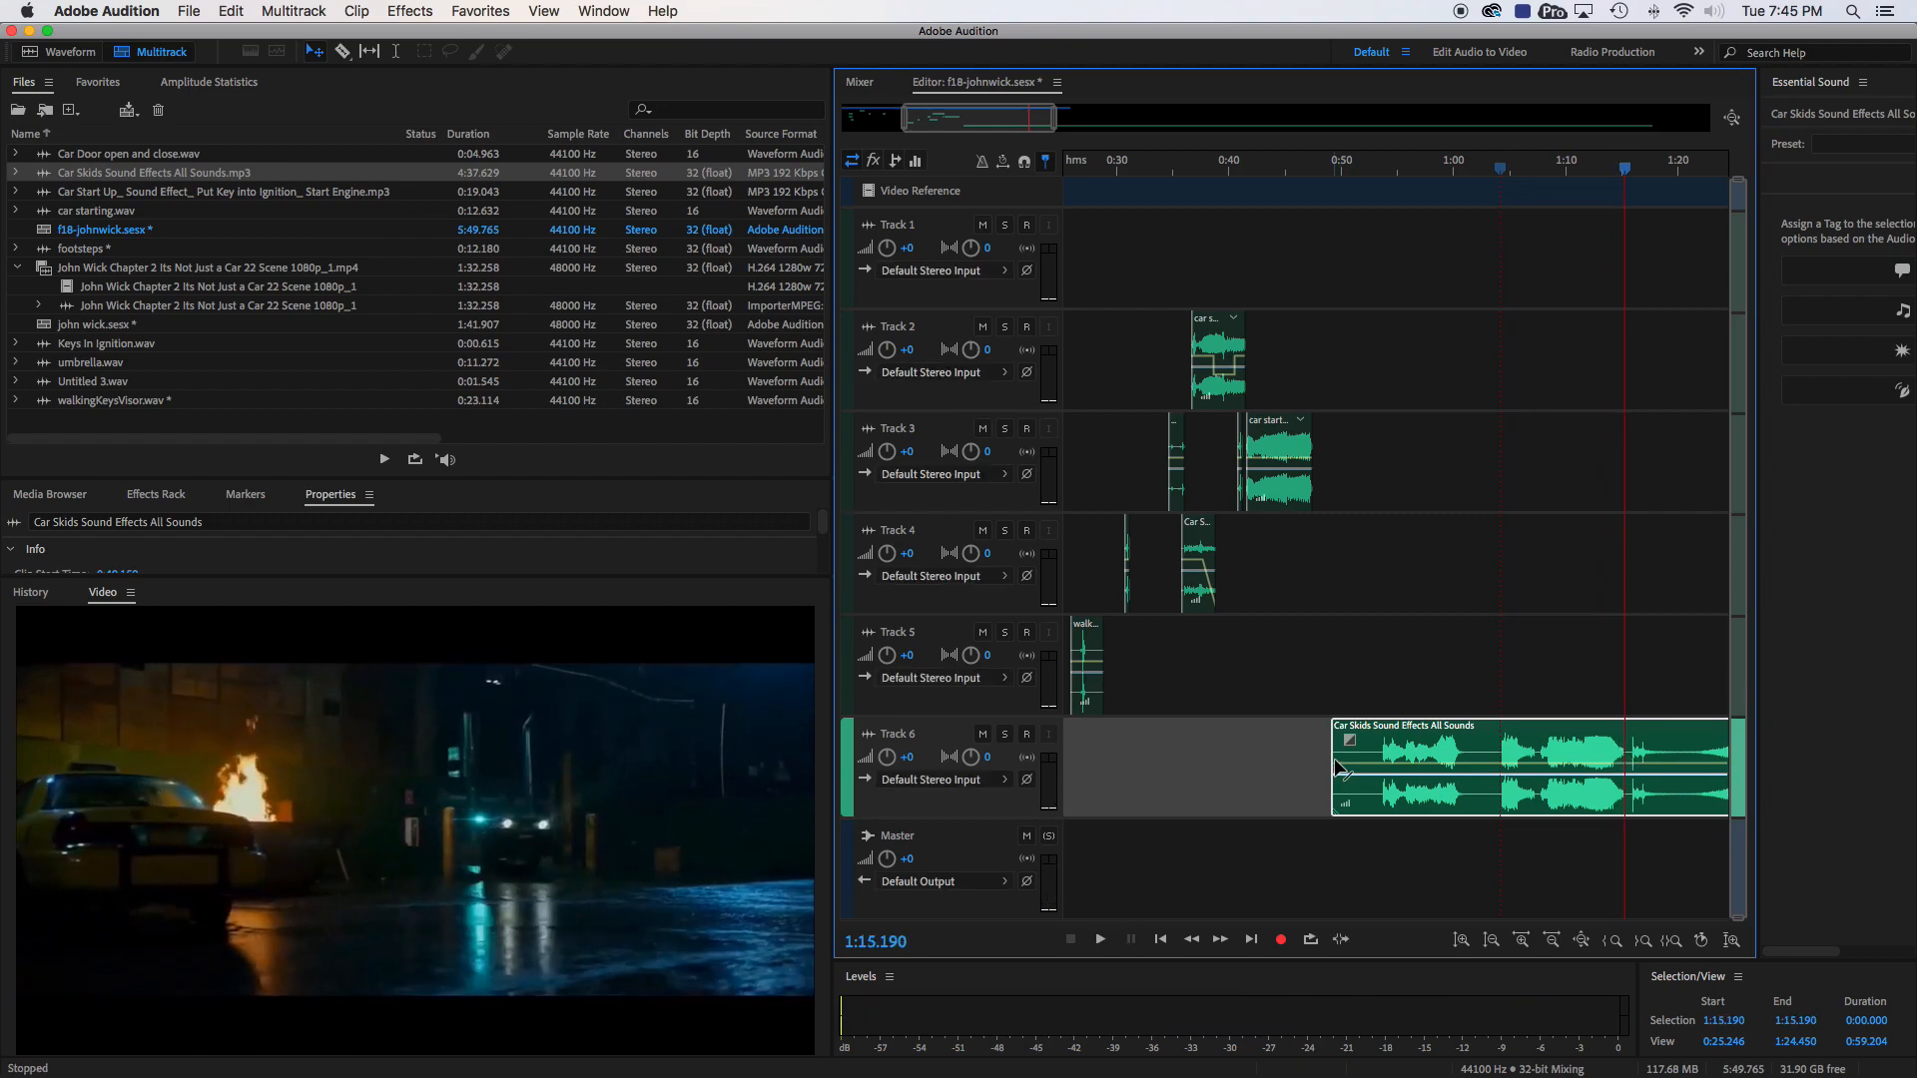
# - Trim the skid clip's start to about 1:07, split it at the playhead and delete the part after the split
pyautogui.moveTo(1337, 759); pyautogui.dragTo(1538, 765)
pyautogui.hscroll(3, 1573, 758)
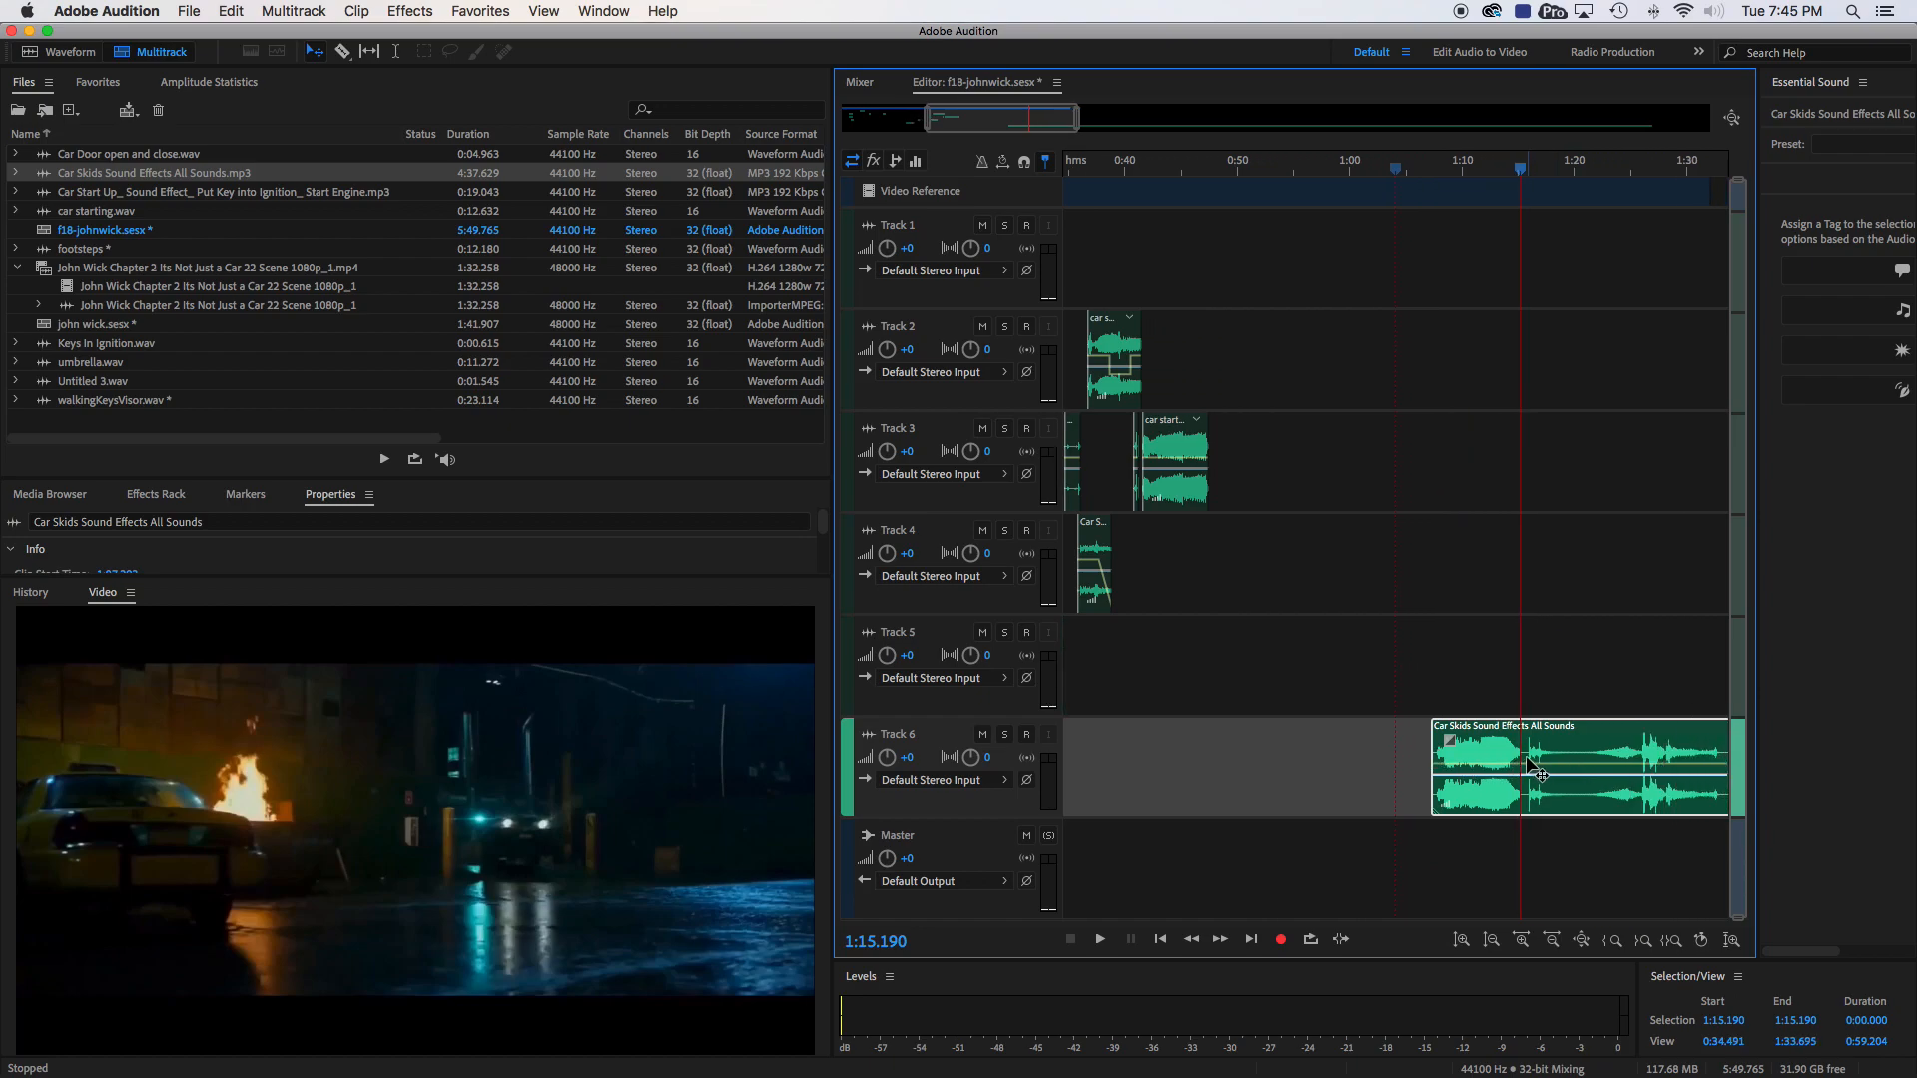
pyautogui.hscroll(10, 1547, 749)
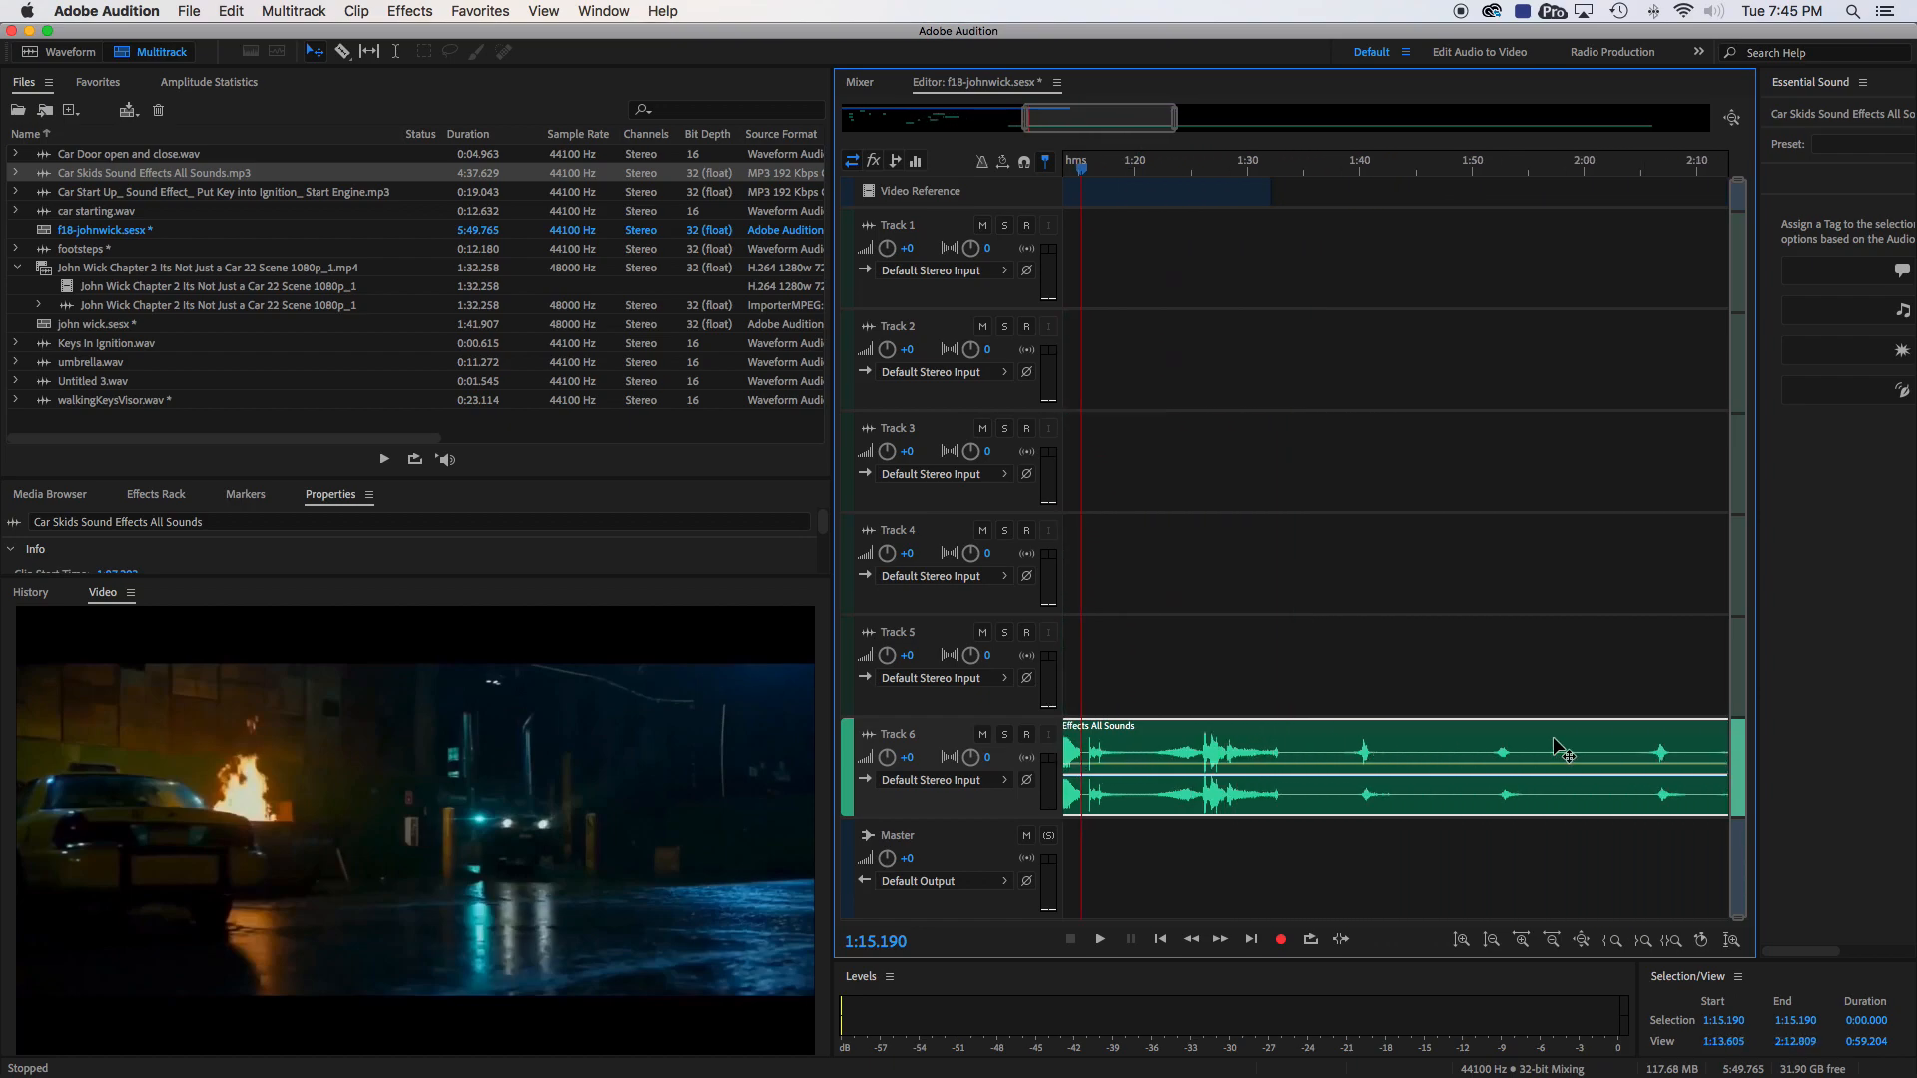
pyautogui.hscroll(-5, 1558, 749)
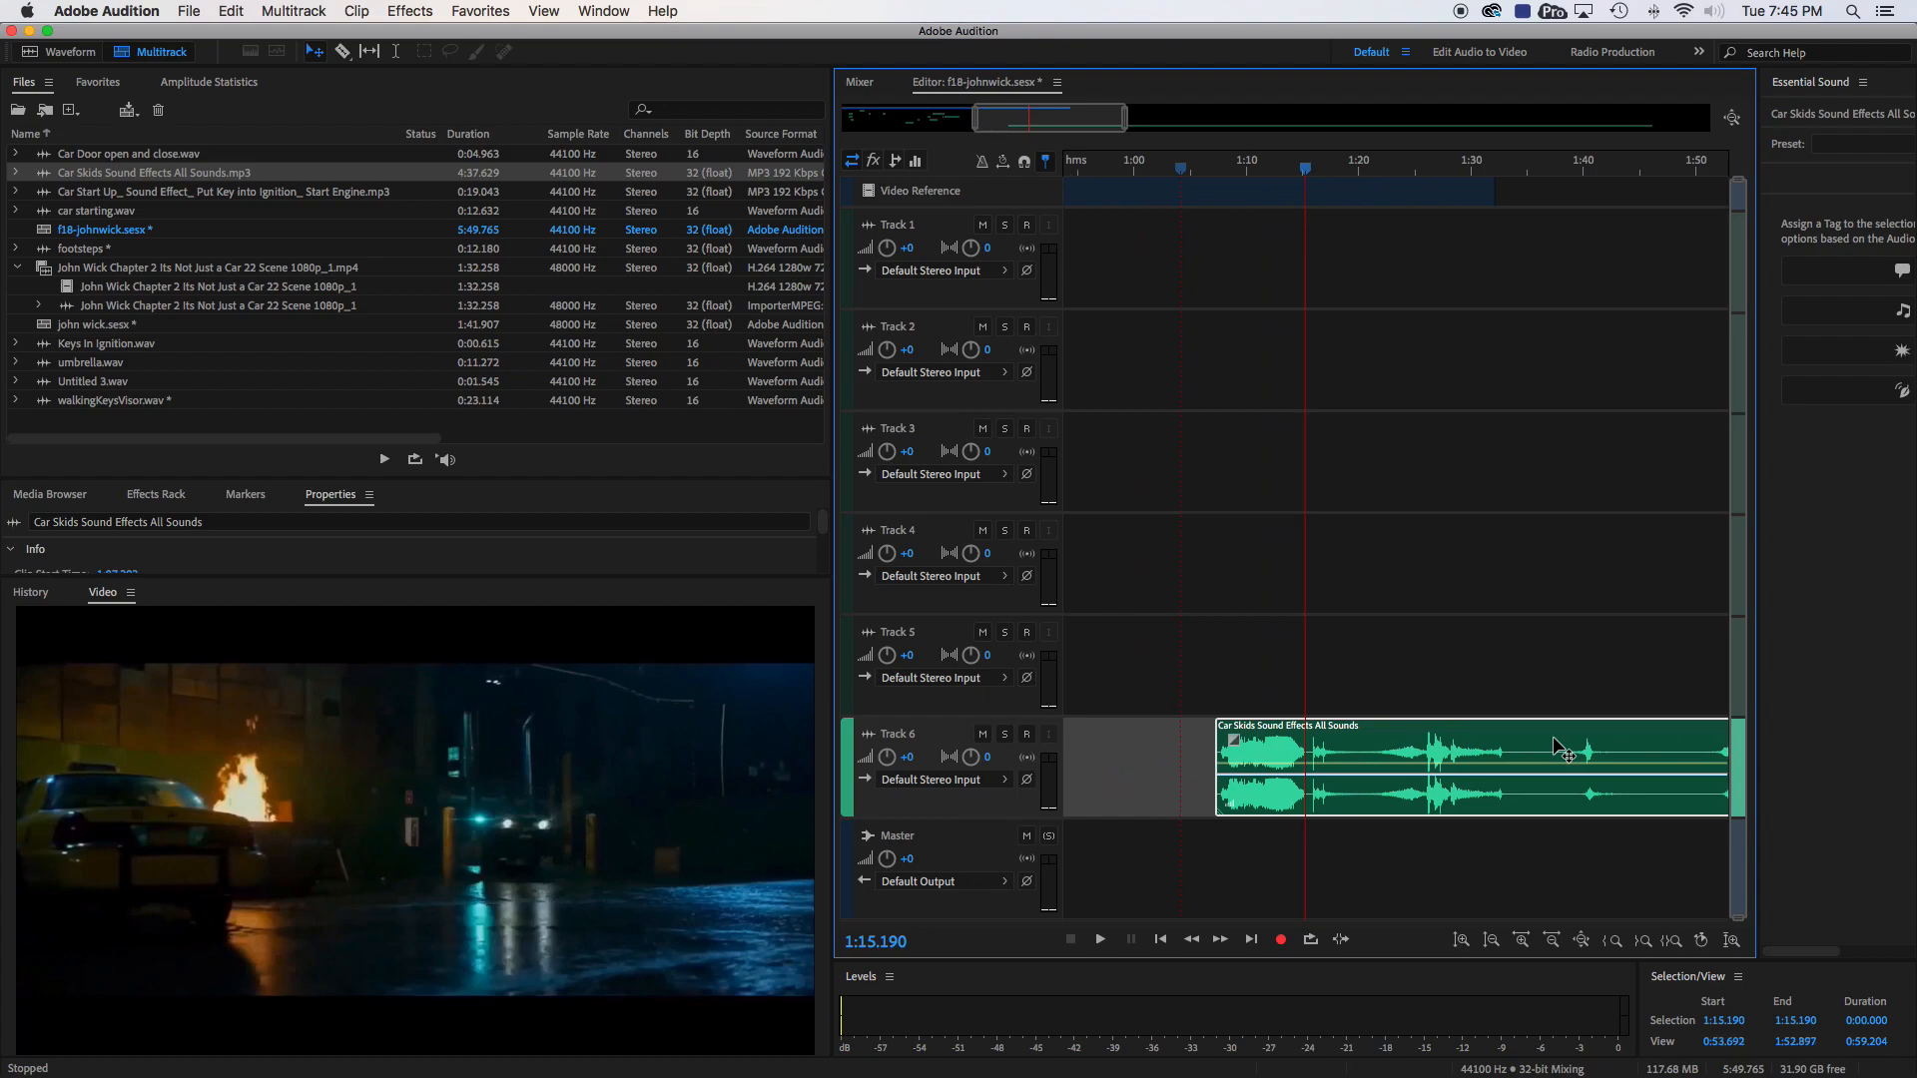
pyautogui.press('super+k')
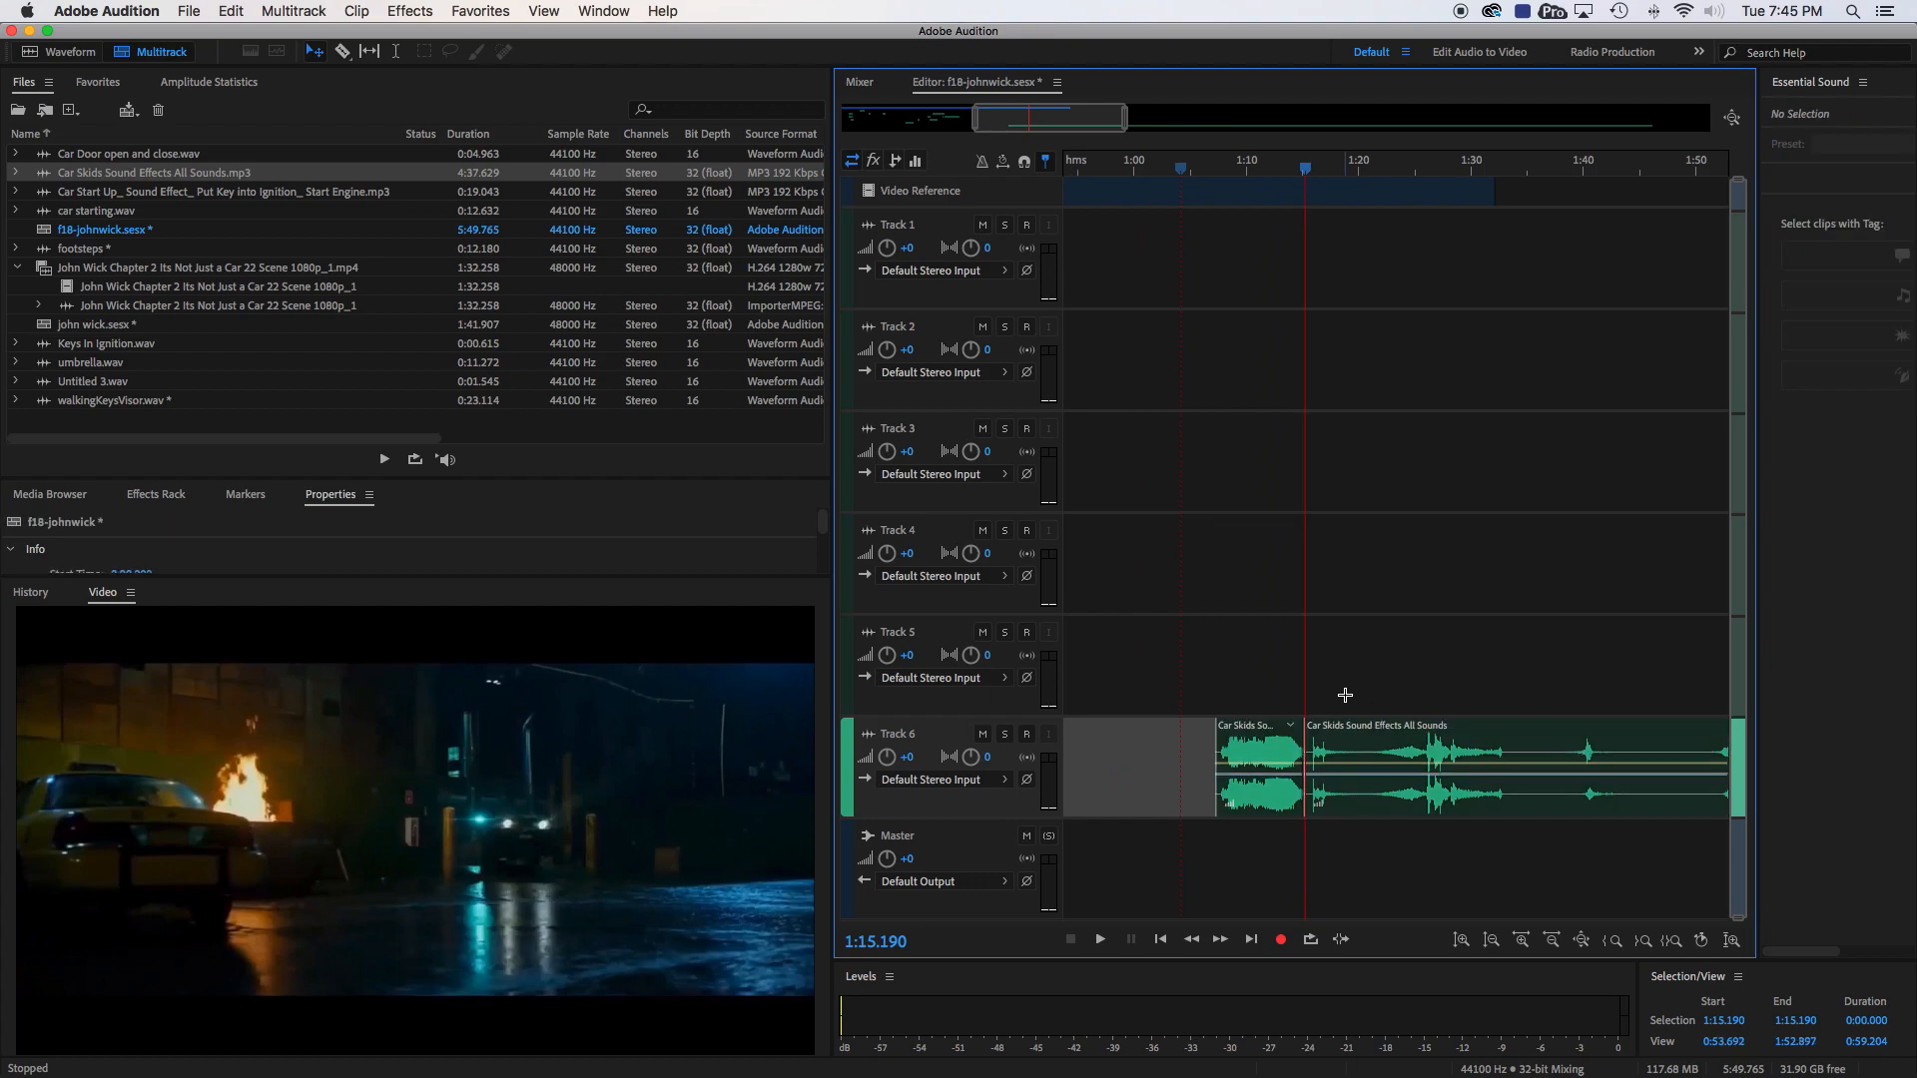
pyautogui.click(1368, 739)
pyautogui.press('Delete')
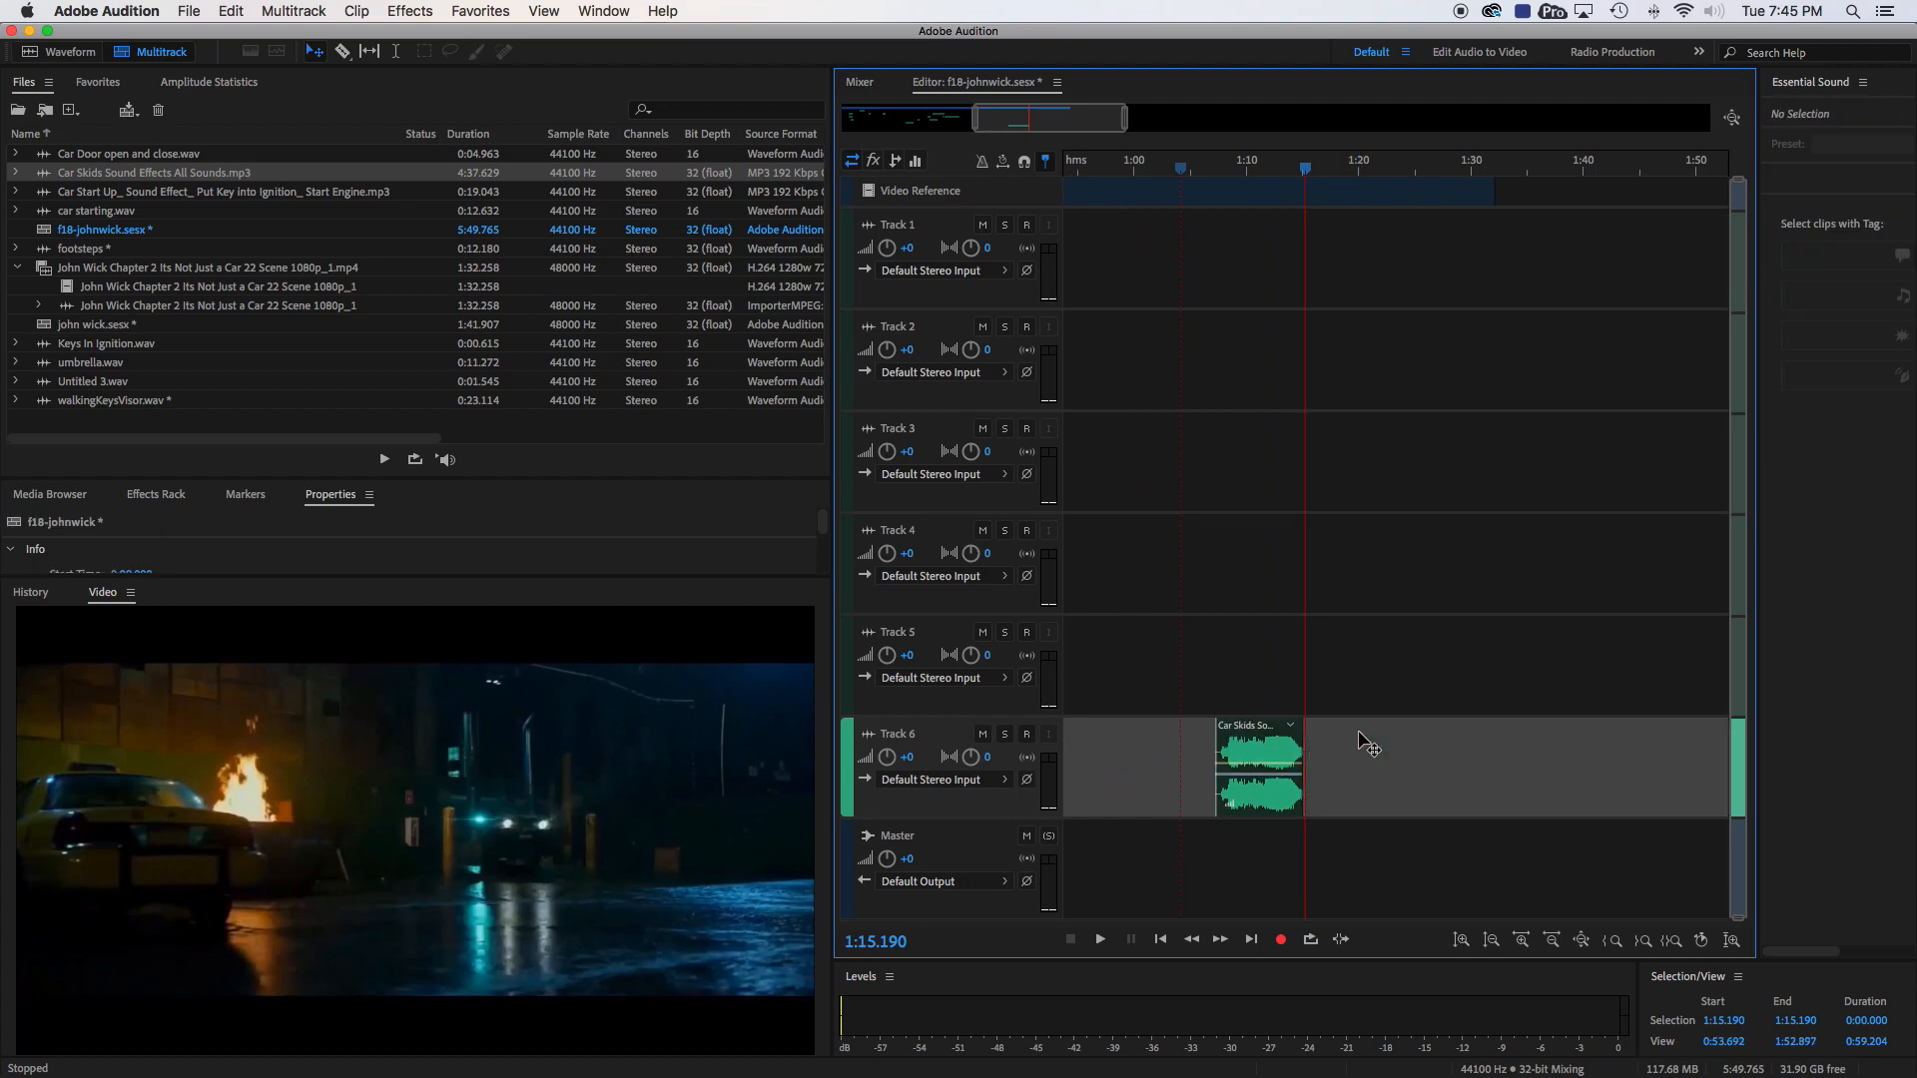
# - Move the trimmed skid clip earlier on Track 6 to start at about 0:42.7, with the playhead set to 0:50.048 as reference
pyautogui.hscroll(-5, 1368, 744)
pyautogui.moveTo(1430, 734); pyautogui.dragTo(1258, 733)
pyautogui.hscroll(-6, 1260, 735)
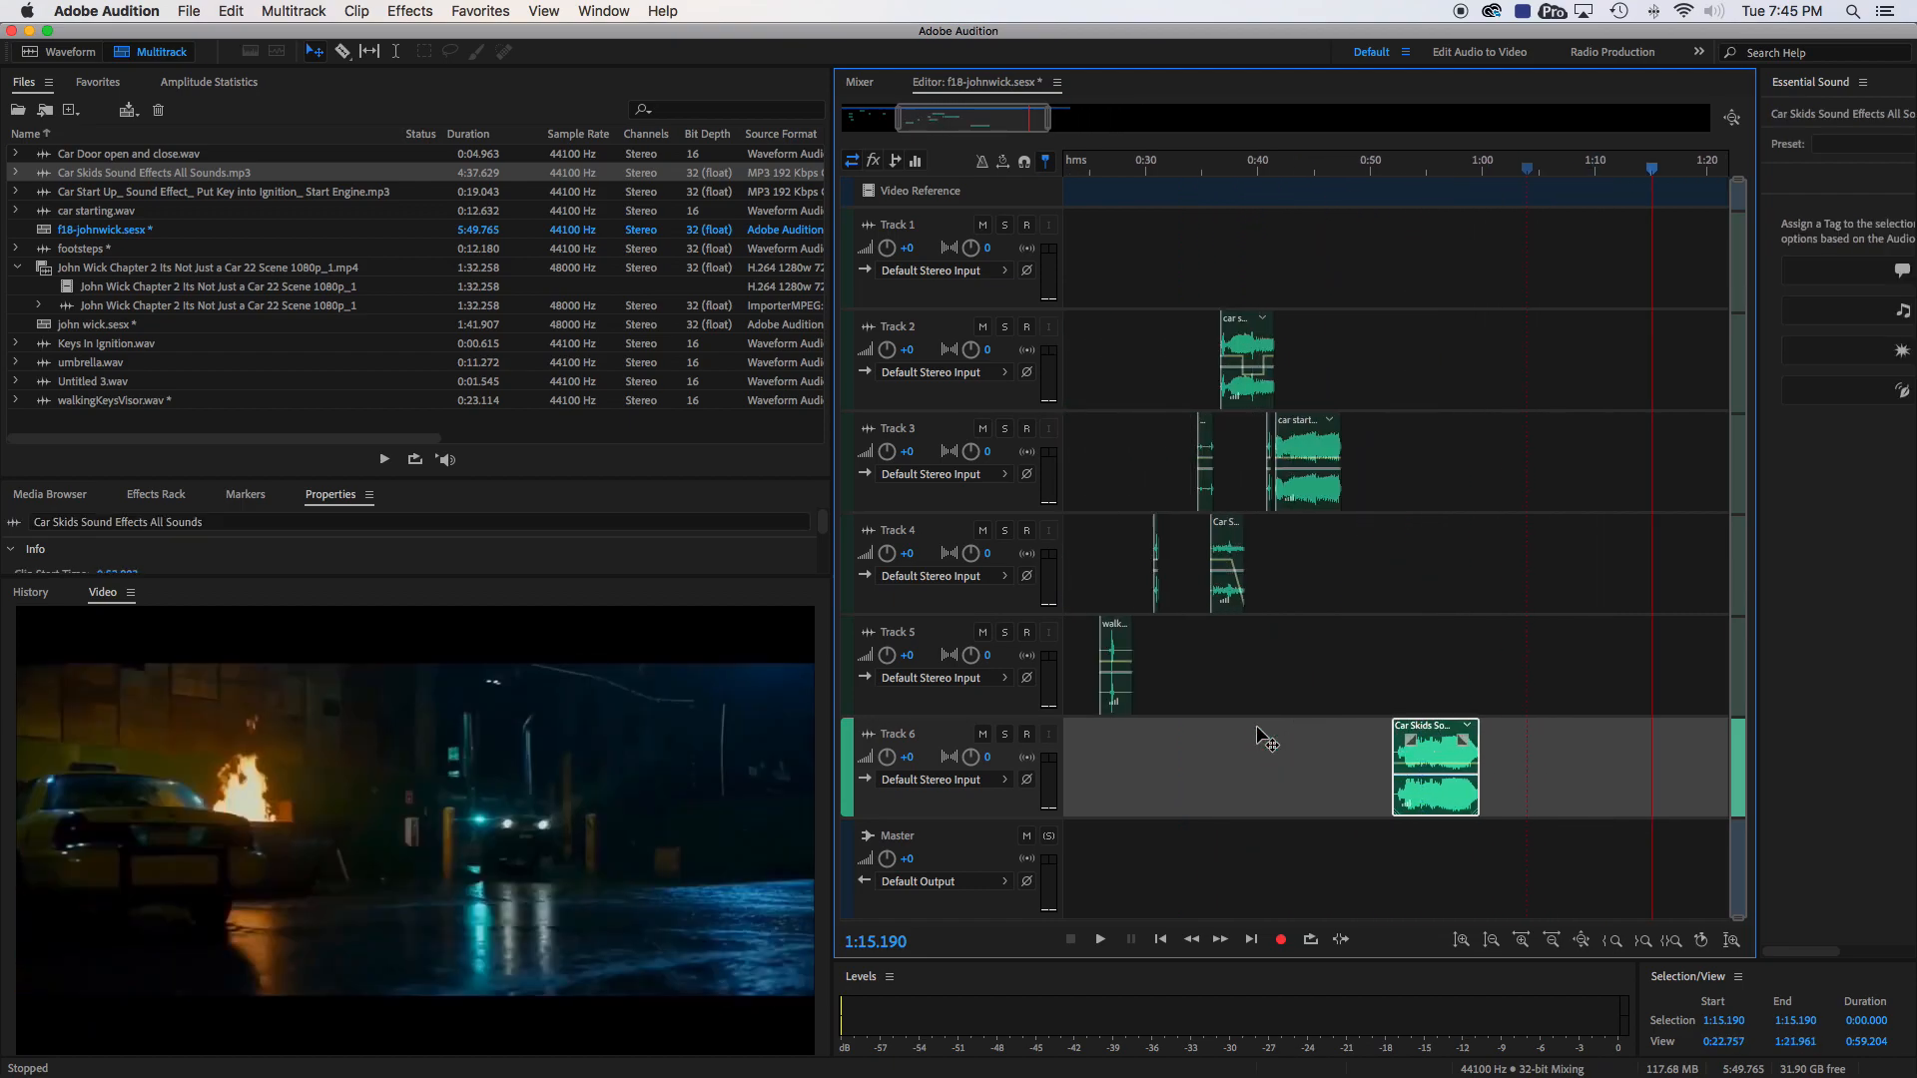
pyautogui.click(1411, 168)
pyautogui.moveTo(1410, 167)
pyautogui.mouseDown()
pyautogui.moveTo(1292, 165)
pyautogui.moveTo(1438, 168)
pyautogui.mouseUp()
pyautogui.moveTo(1501, 734); pyautogui.dragTo(1402, 726)
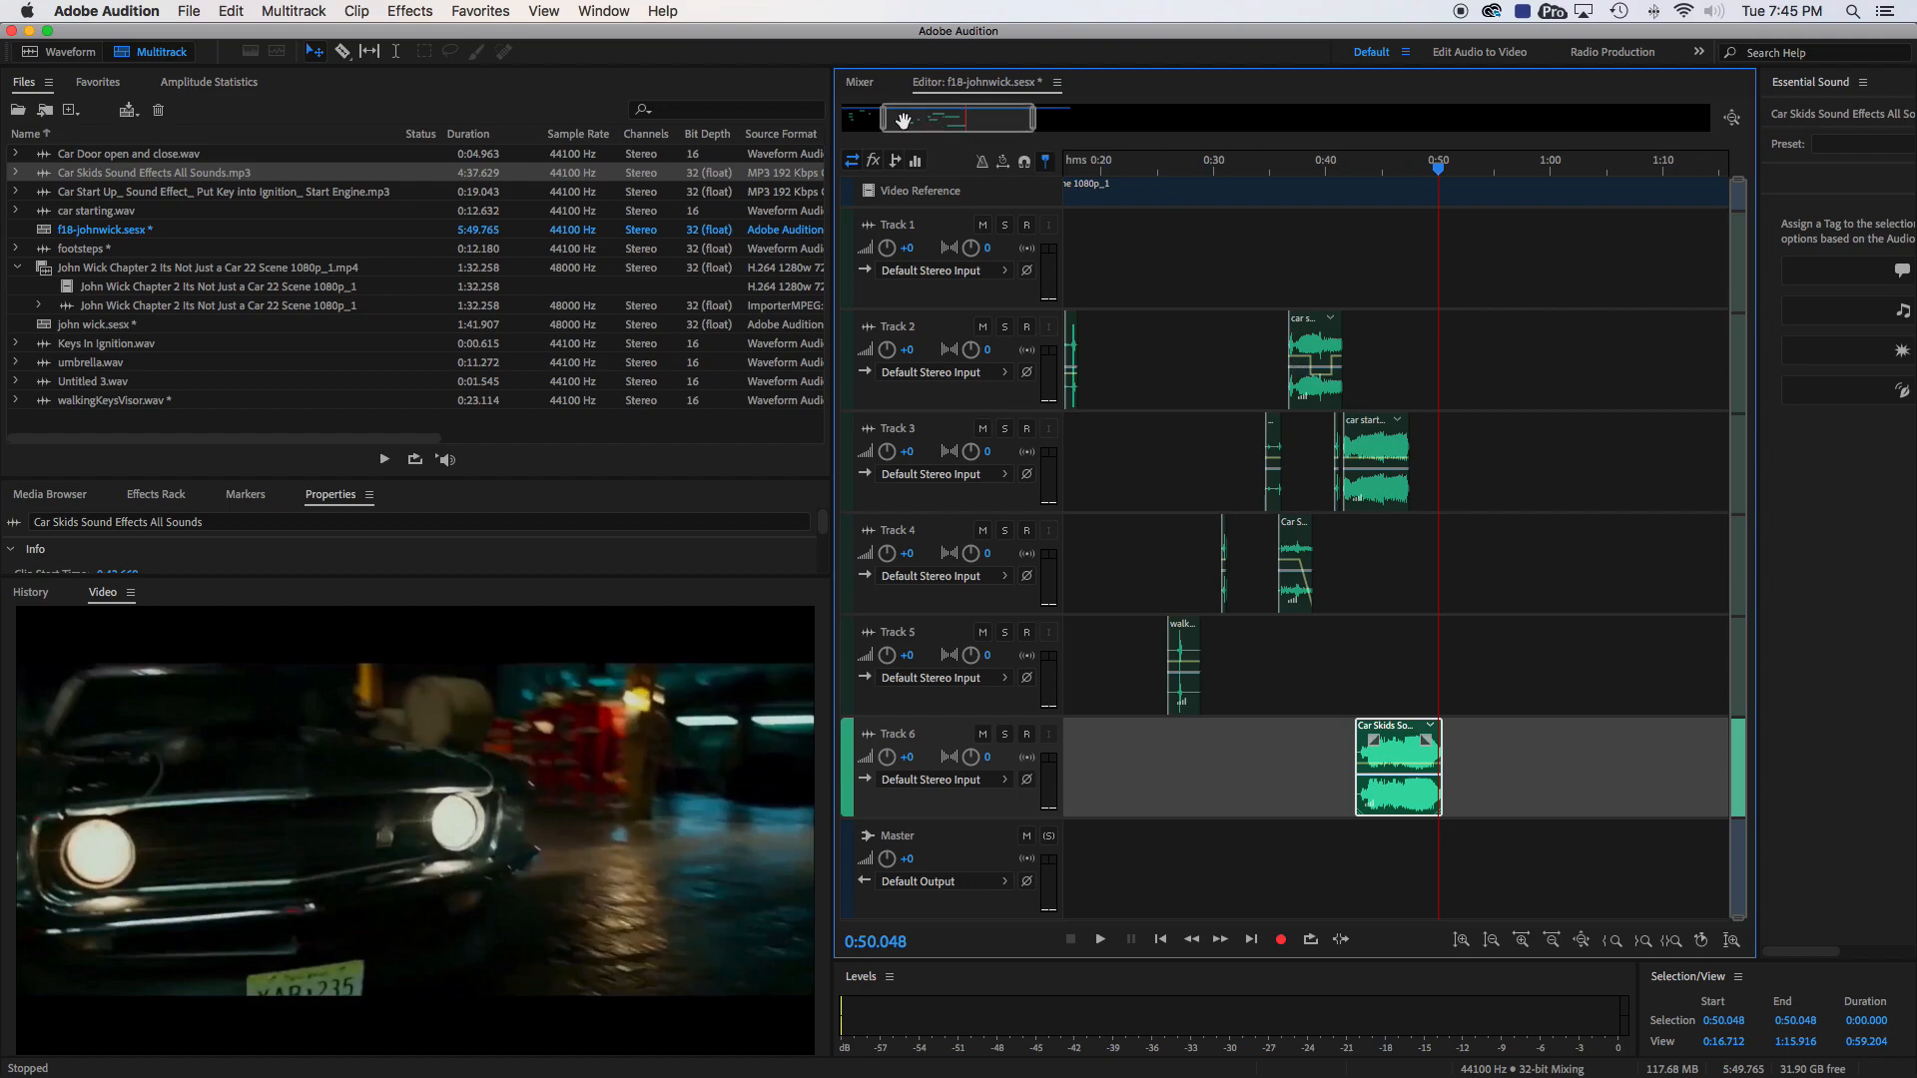
# - Play the skid clip on Track 6 from 0:43.085 to check its timing against the picture
pyautogui.moveTo(885, 125); pyautogui.dragTo(974, 117)
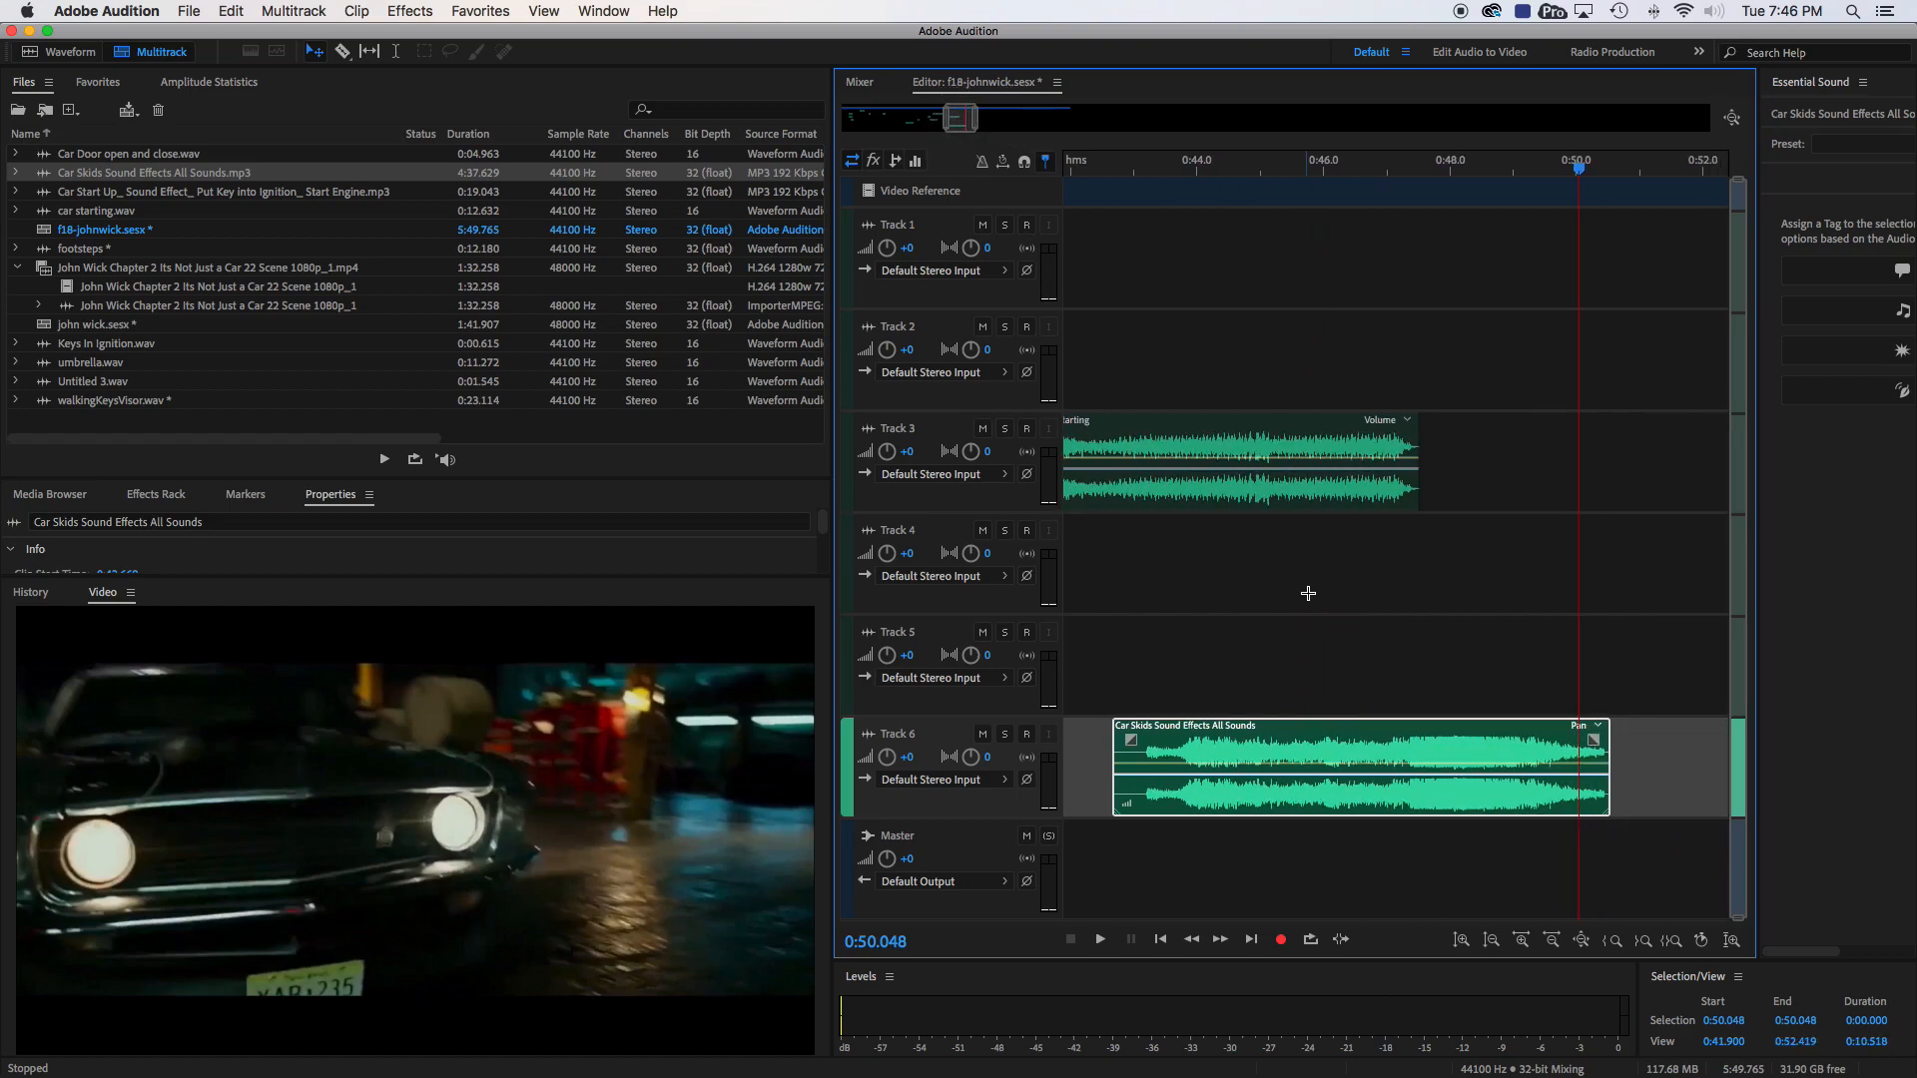
pyautogui.moveTo(1757, 185); pyautogui.dragTo(1736, 673)
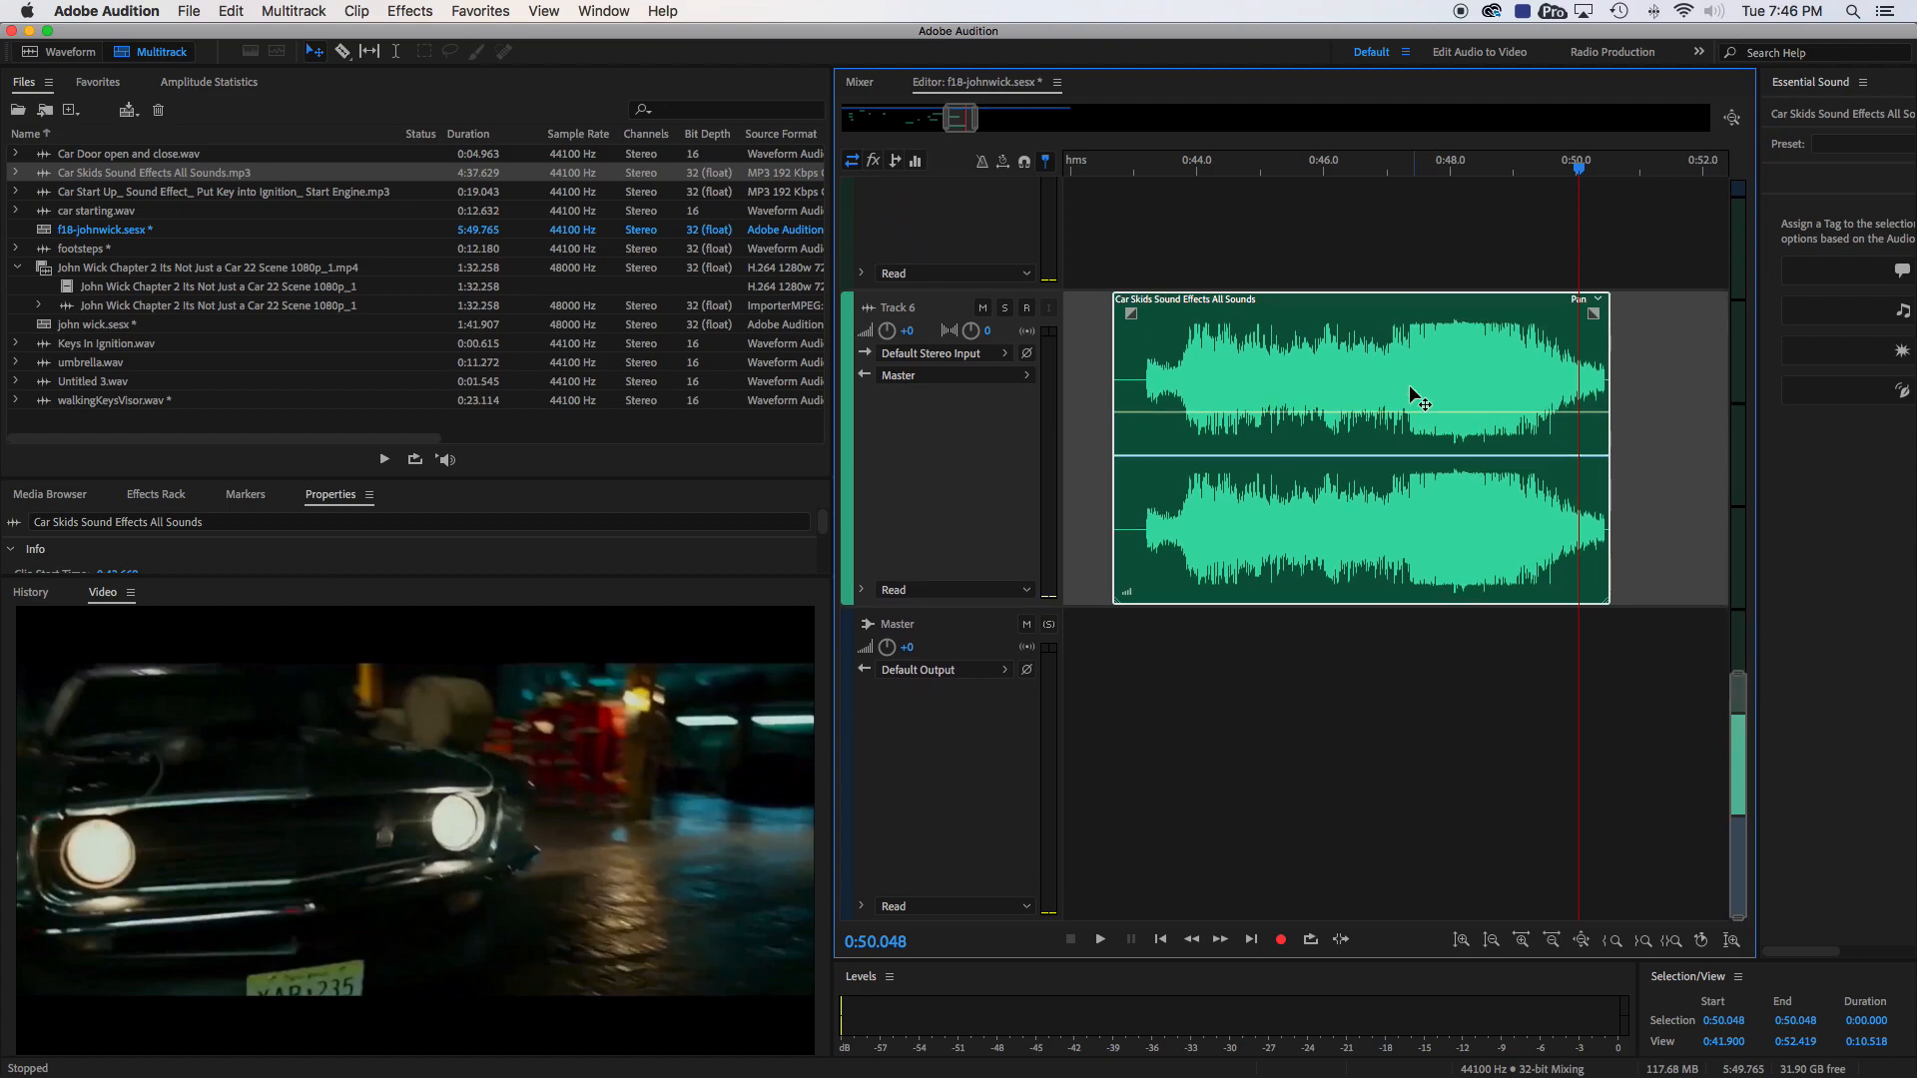
pyautogui.click(1140, 168)
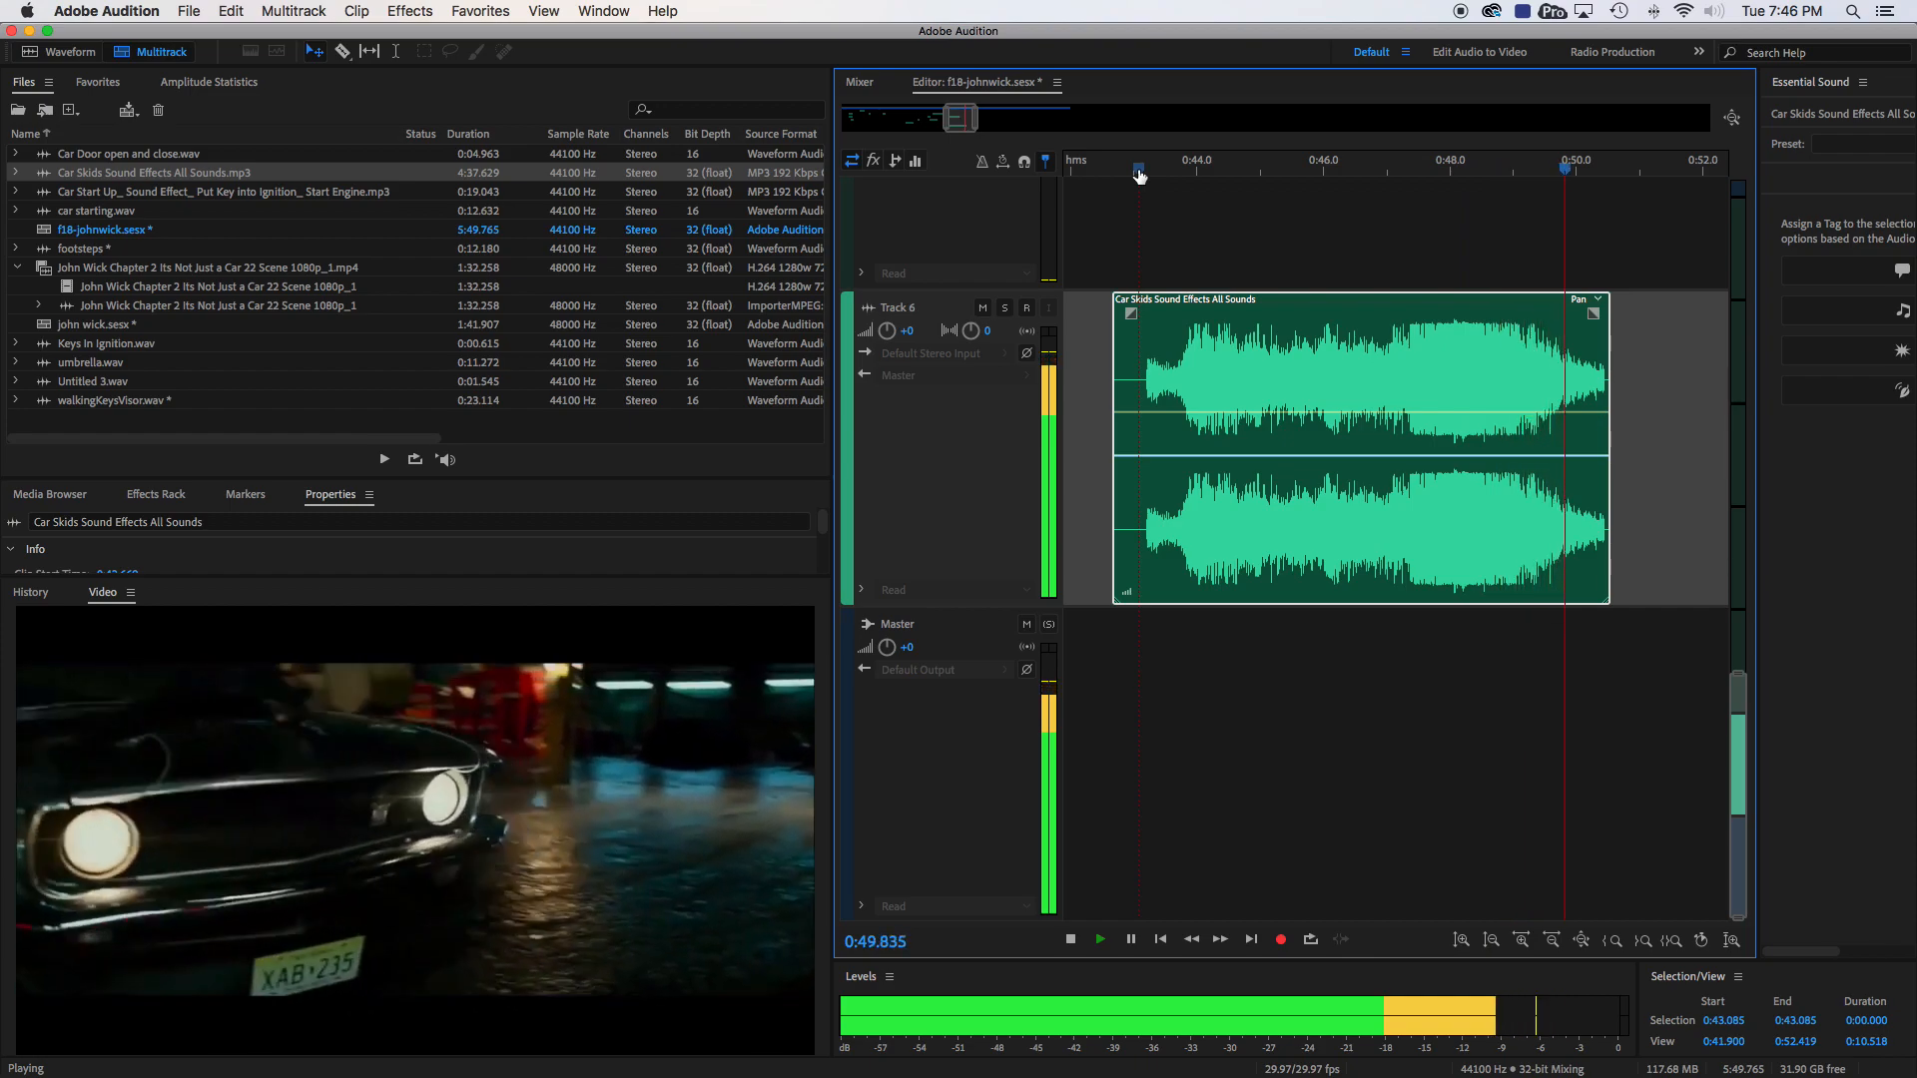
pyautogui.press('space')
# - Shift the skid clip later on Track 6 to start at about 0:43.2, checking the picture at 0:50.271
pyautogui.moveTo(1316, 301)
pyautogui.mouseDown()
pyautogui.moveTo(1369, 308)
pyautogui.moveTo(1342, 305)
pyautogui.mouseUp()
pyautogui.moveTo(1406, 176); pyautogui.dragTo(1595, 186)
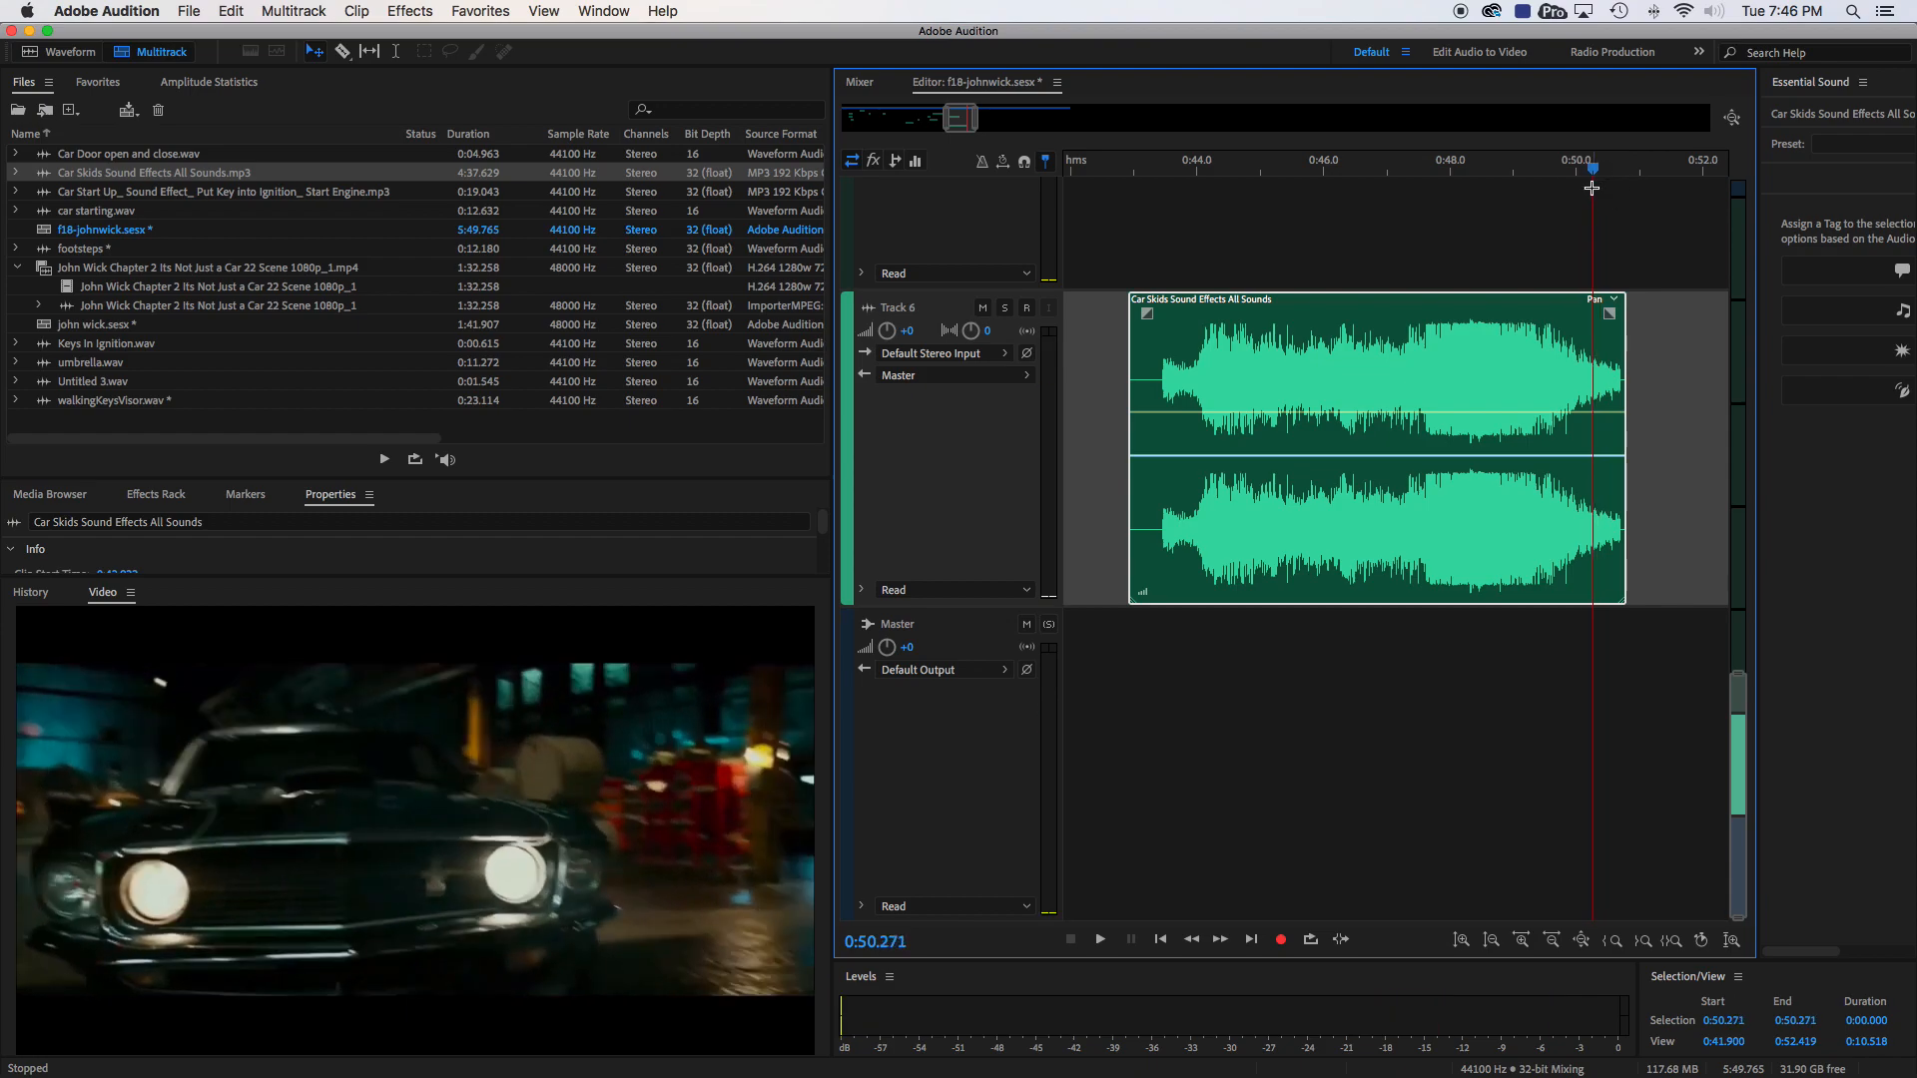
pyautogui.moveTo(1495, 303); pyautogui.dragTo(1510, 304)
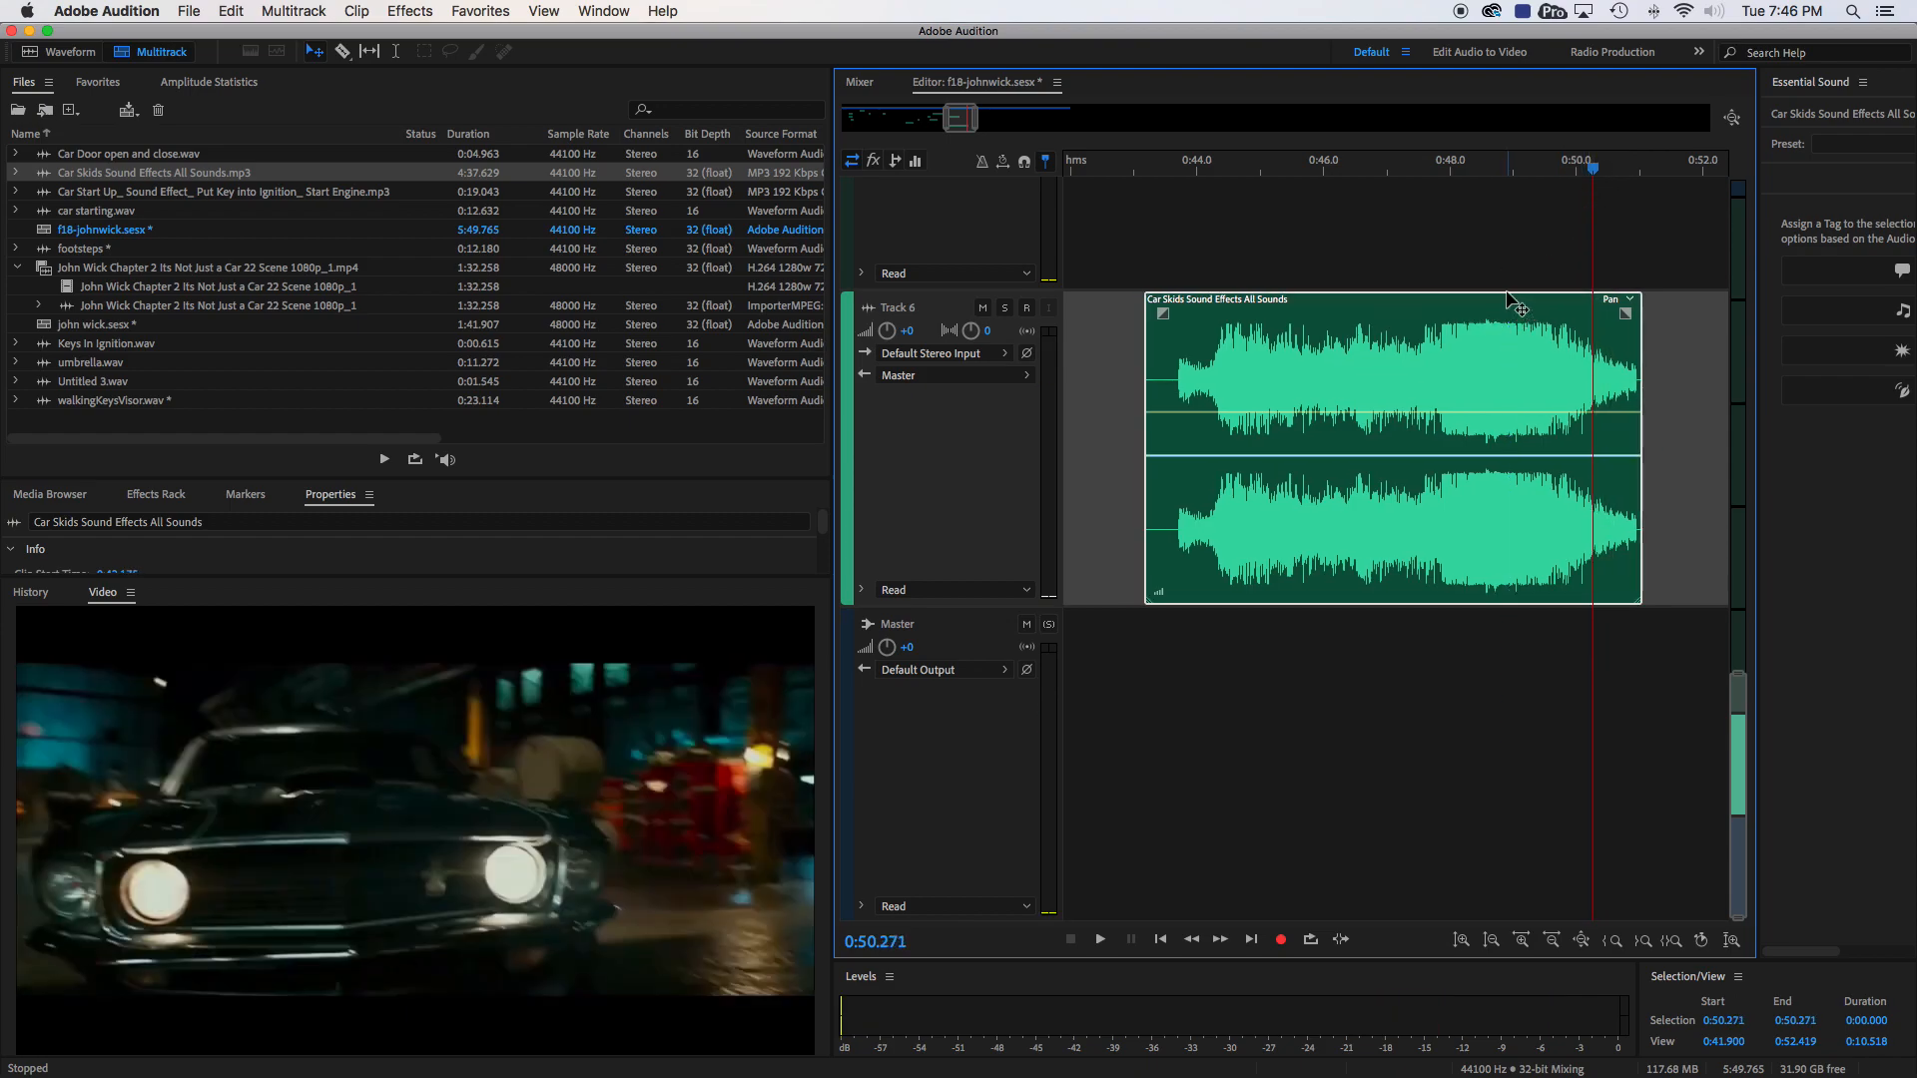
# - Play the session from 0:48.170 to check the shifted skid sound against the picture
pyautogui.click(1462, 175)
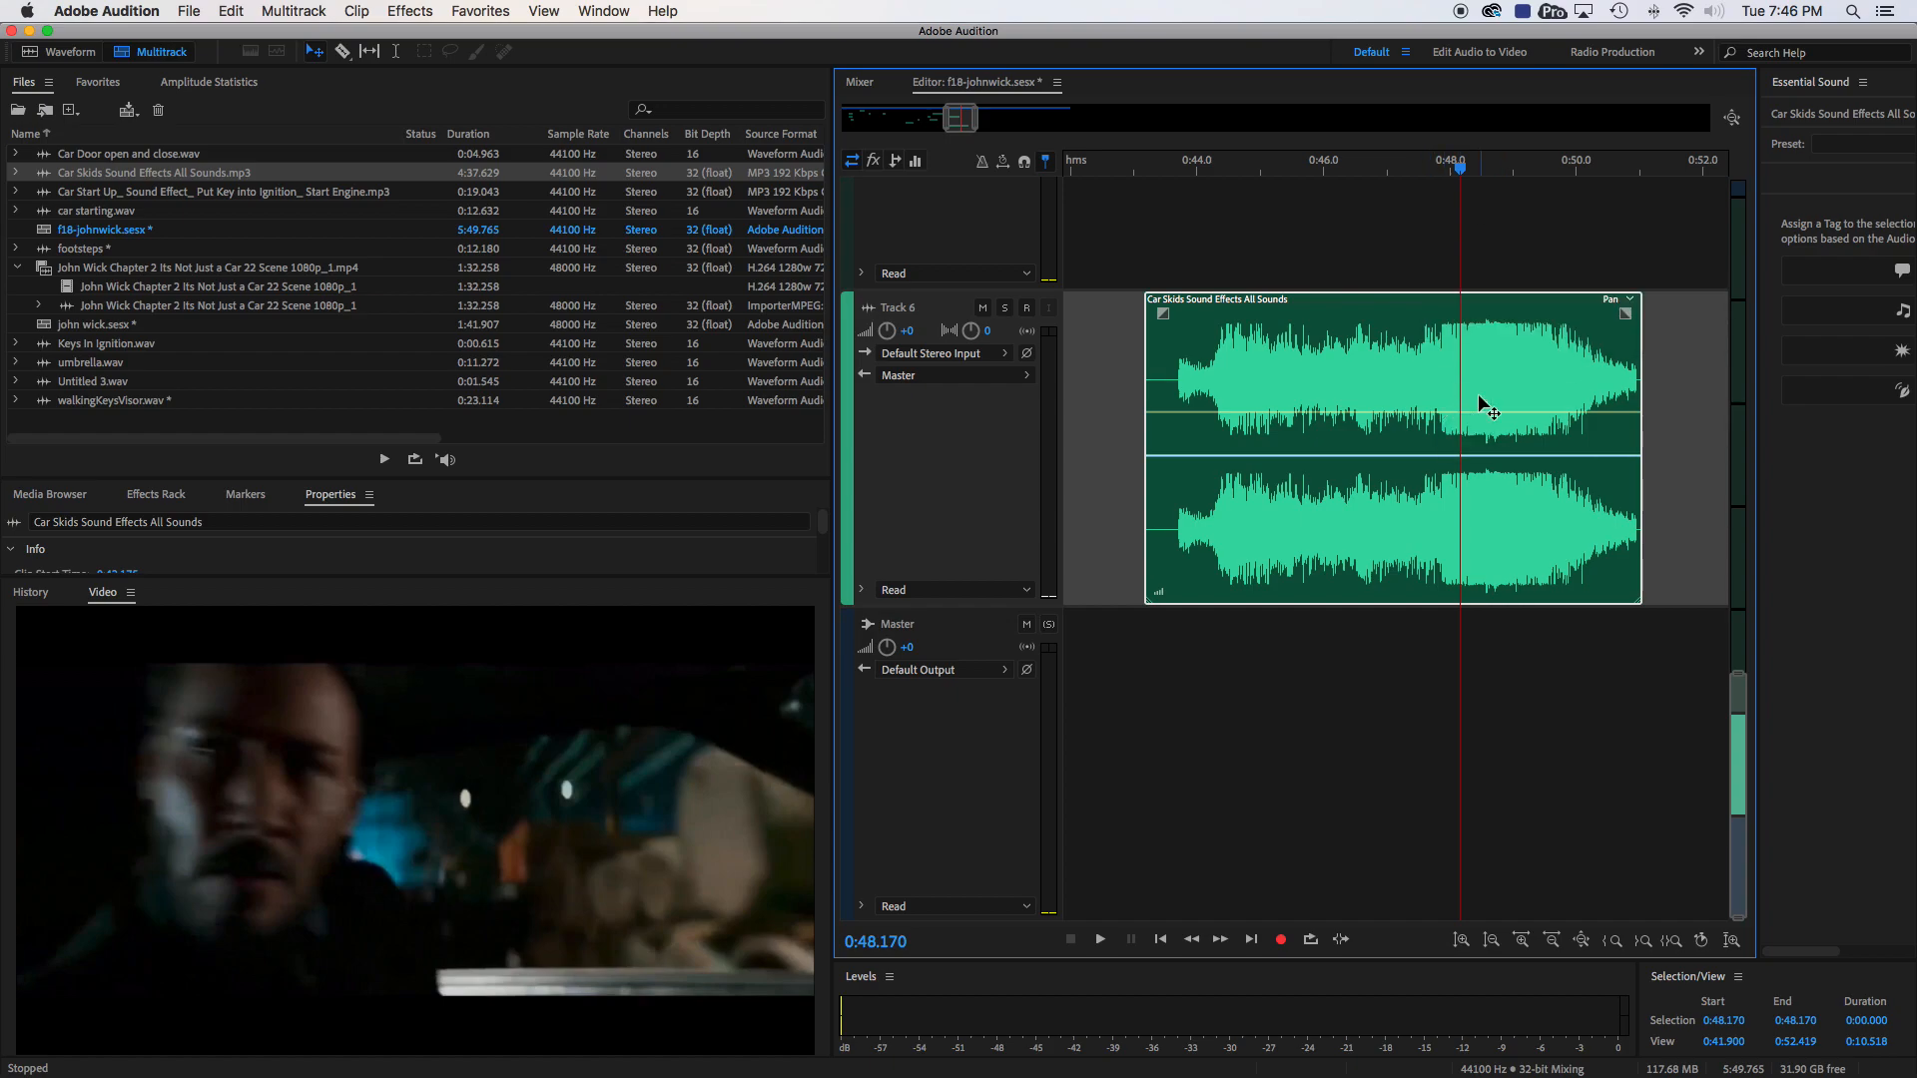
pyautogui.press('space')
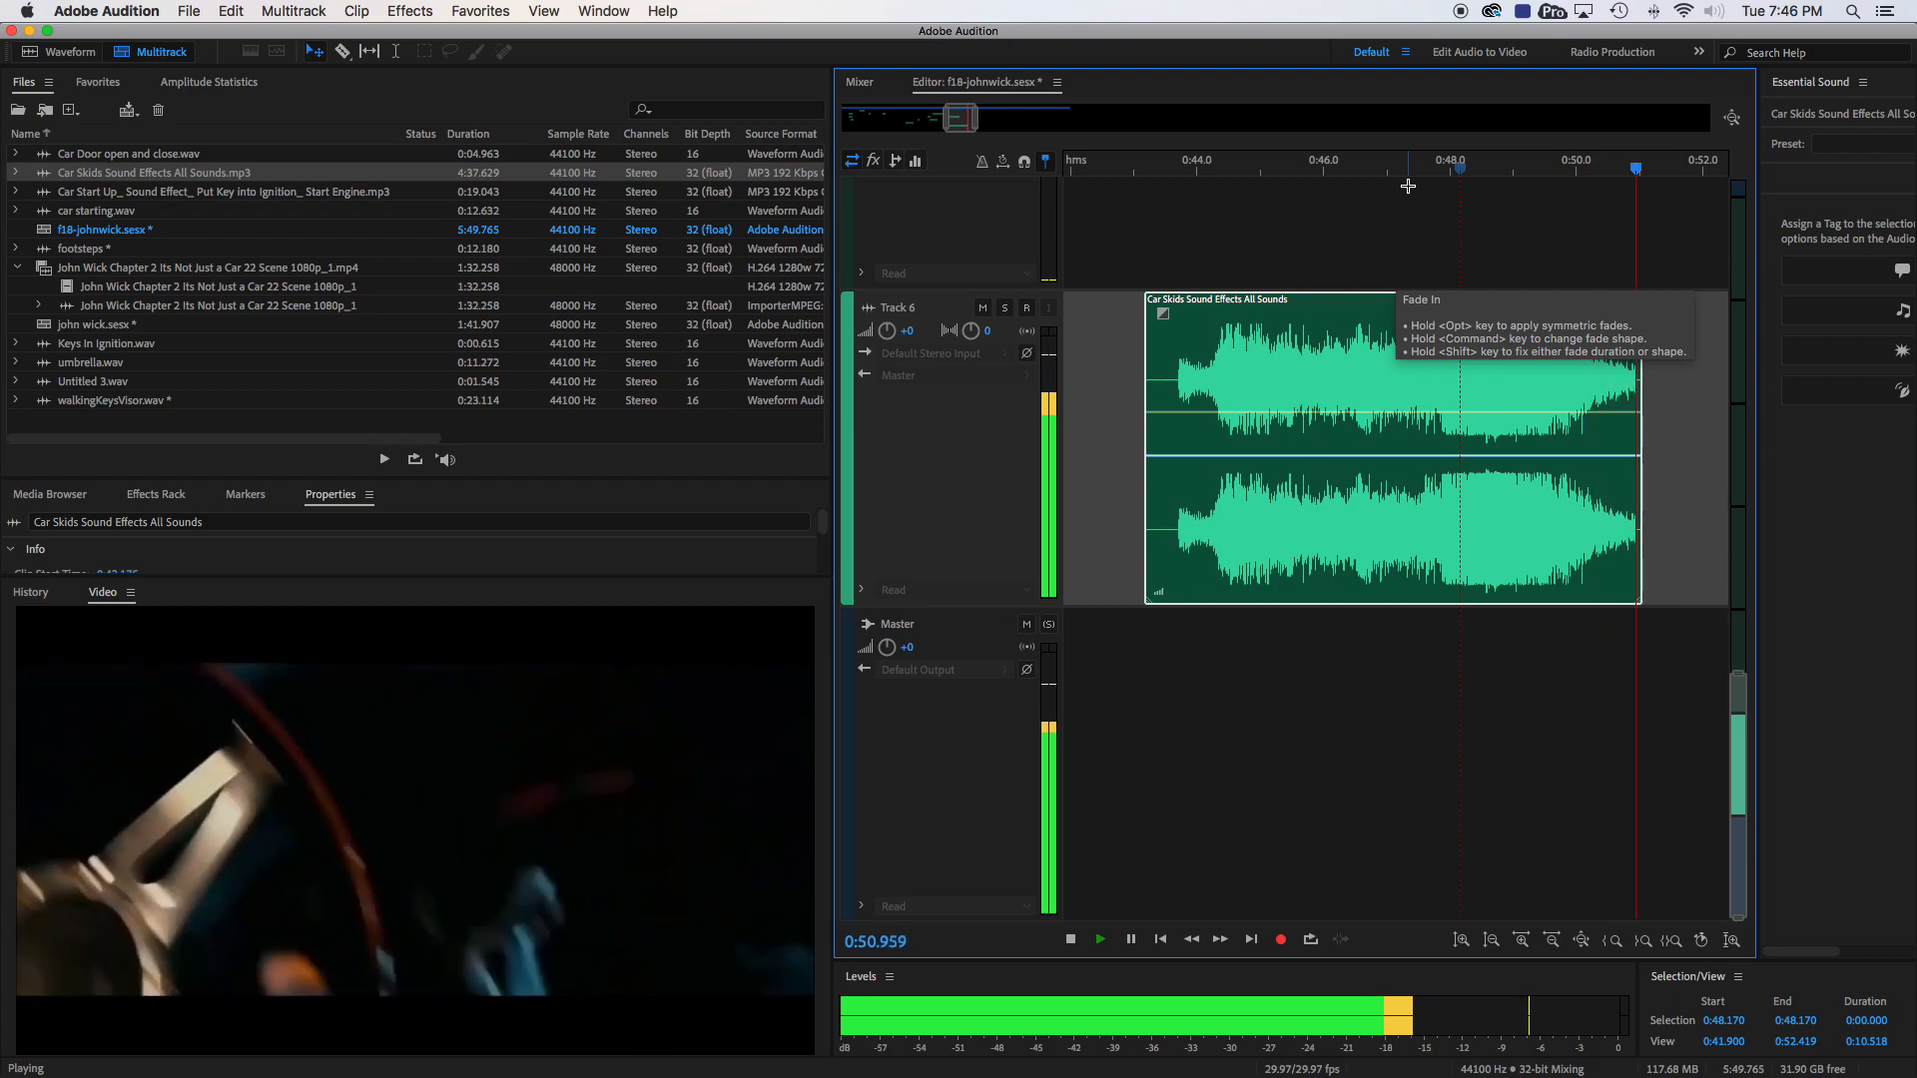
pyautogui.press('space')
# - Check the picture at 0:49.355 and extend the skid clip's end to about 0:51.4
pyautogui.moveTo(1653, 184); pyautogui.dragTo(1542, 186)
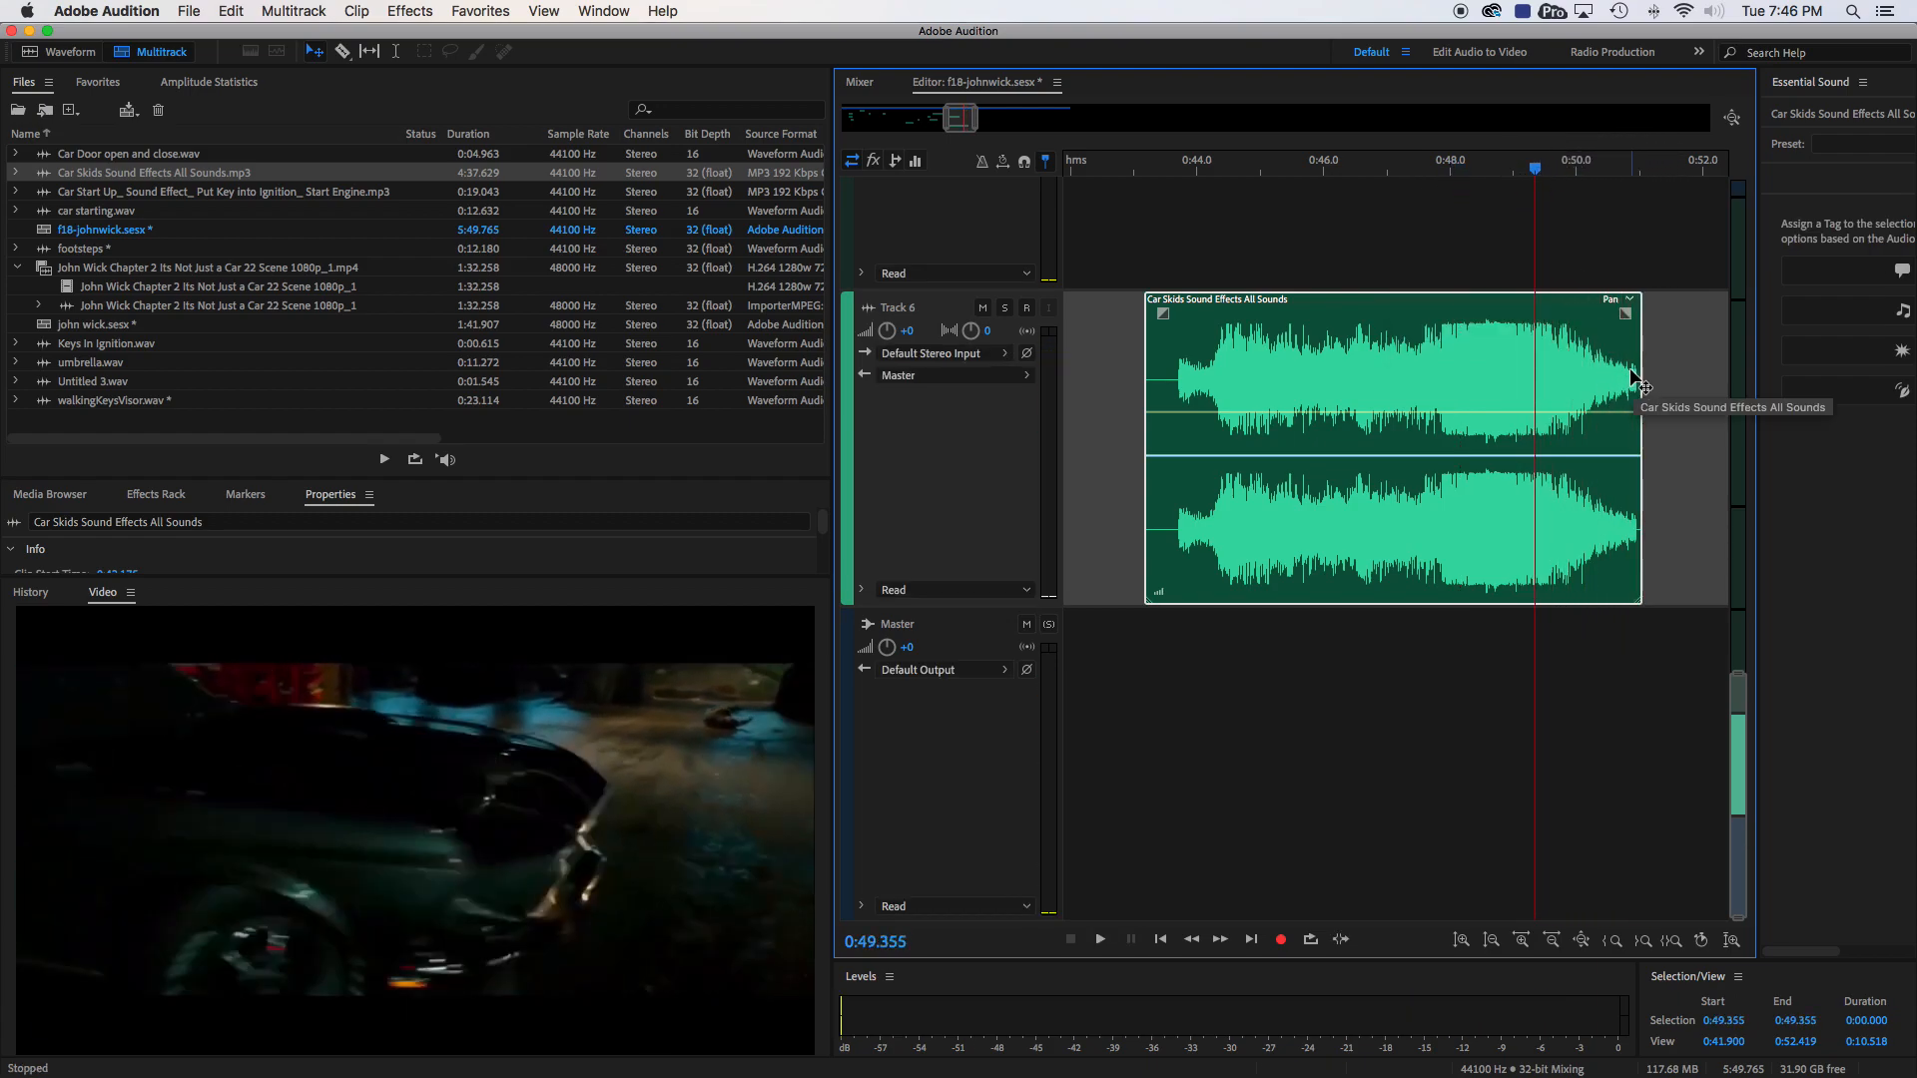
pyautogui.hscroll(3, 1653, 388)
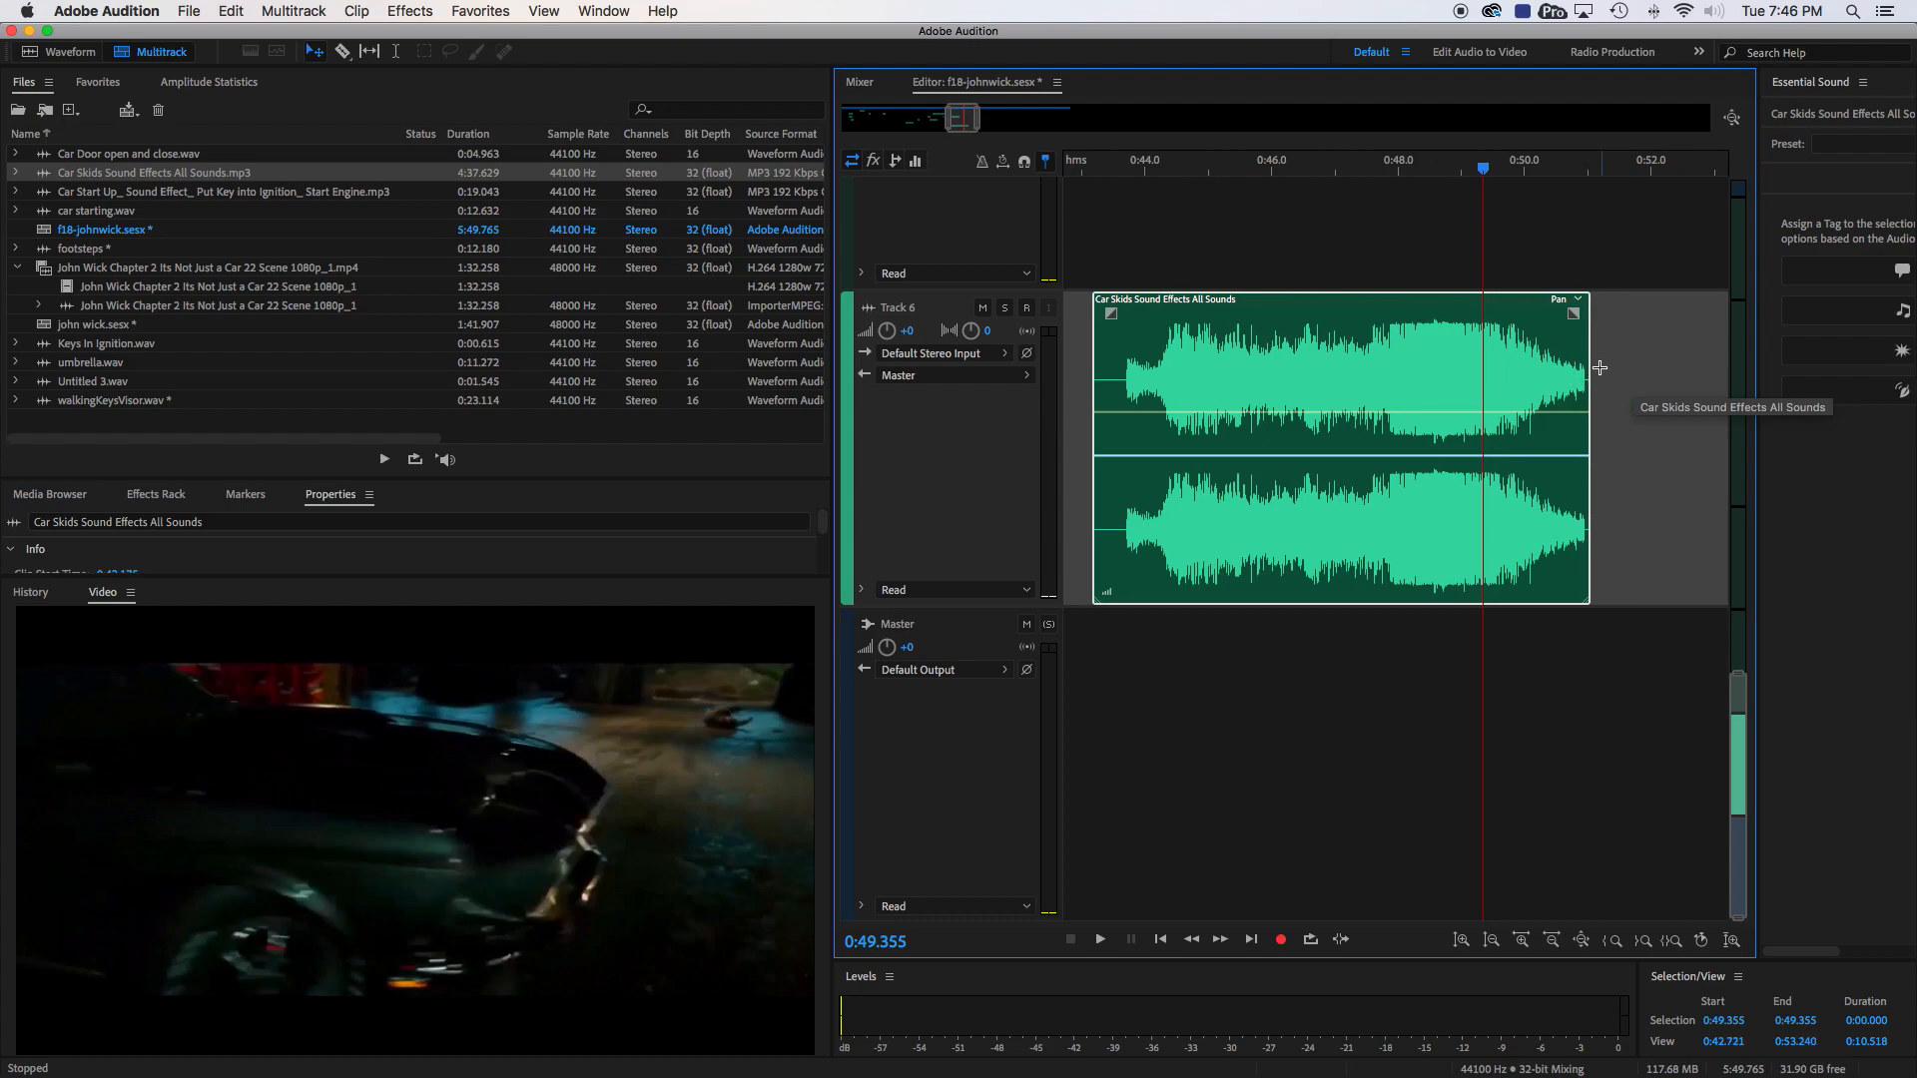
pyautogui.moveTo(1590, 365)
pyautogui.mouseDown()
pyautogui.moveTo(1661, 364)
pyautogui.moveTo(1613, 376)
pyautogui.mouseUp()
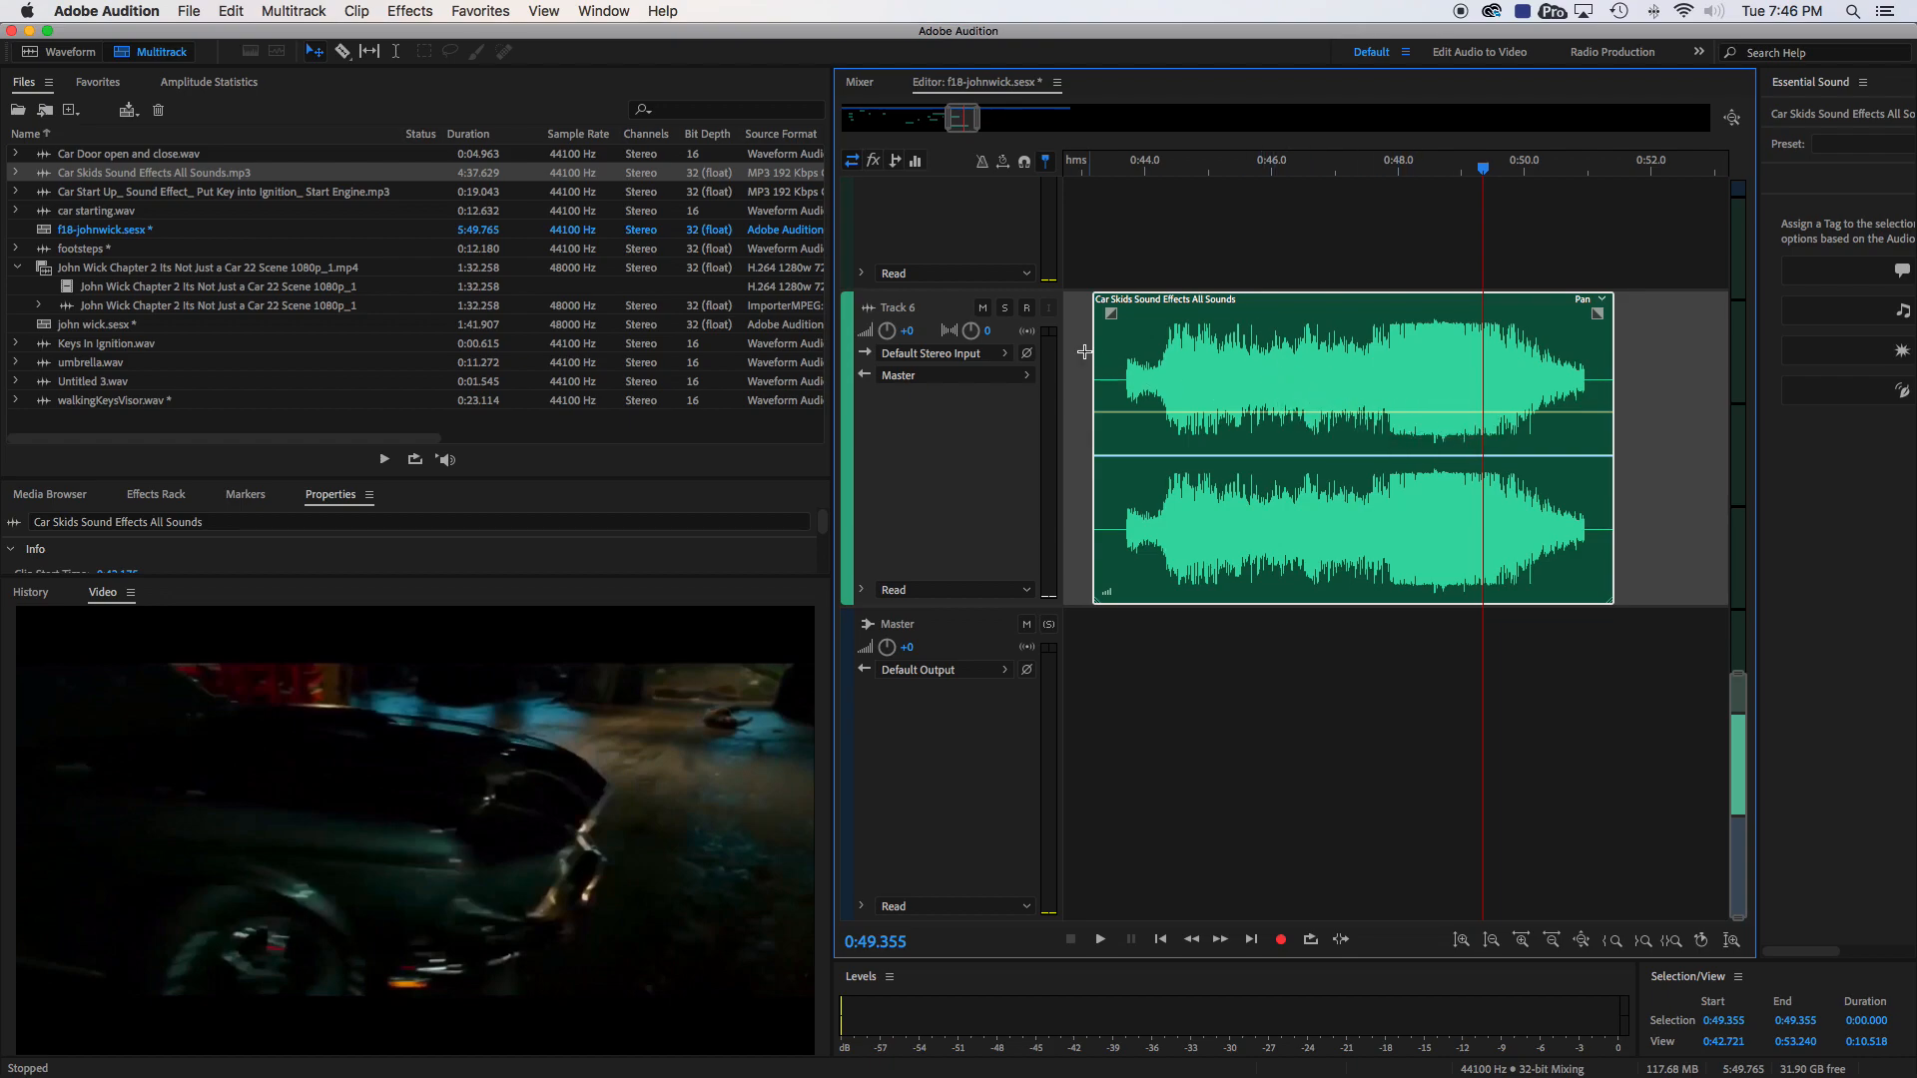
# - Solo Track 6 and listen to the skid clip from 0:44.980
pyautogui.click(1005, 308)
pyautogui.click(1207, 171)
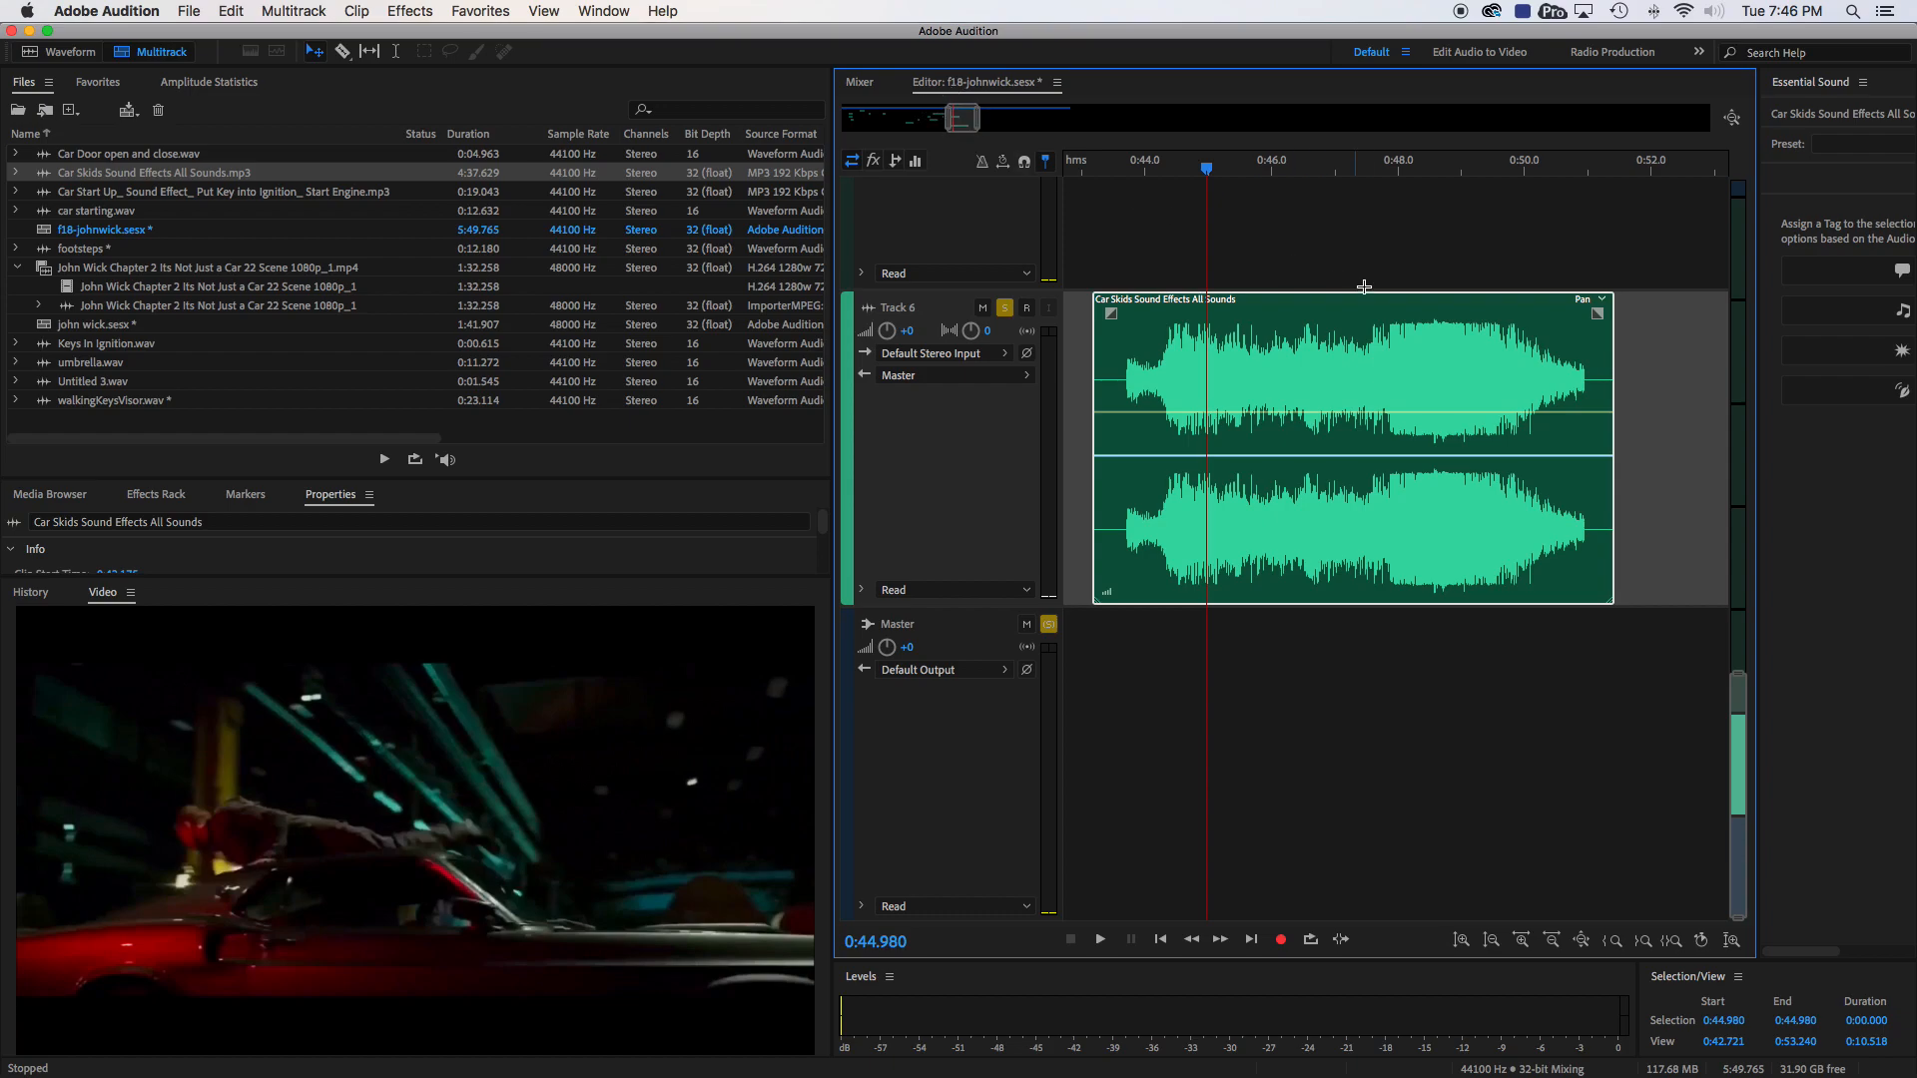
pyautogui.press('space')
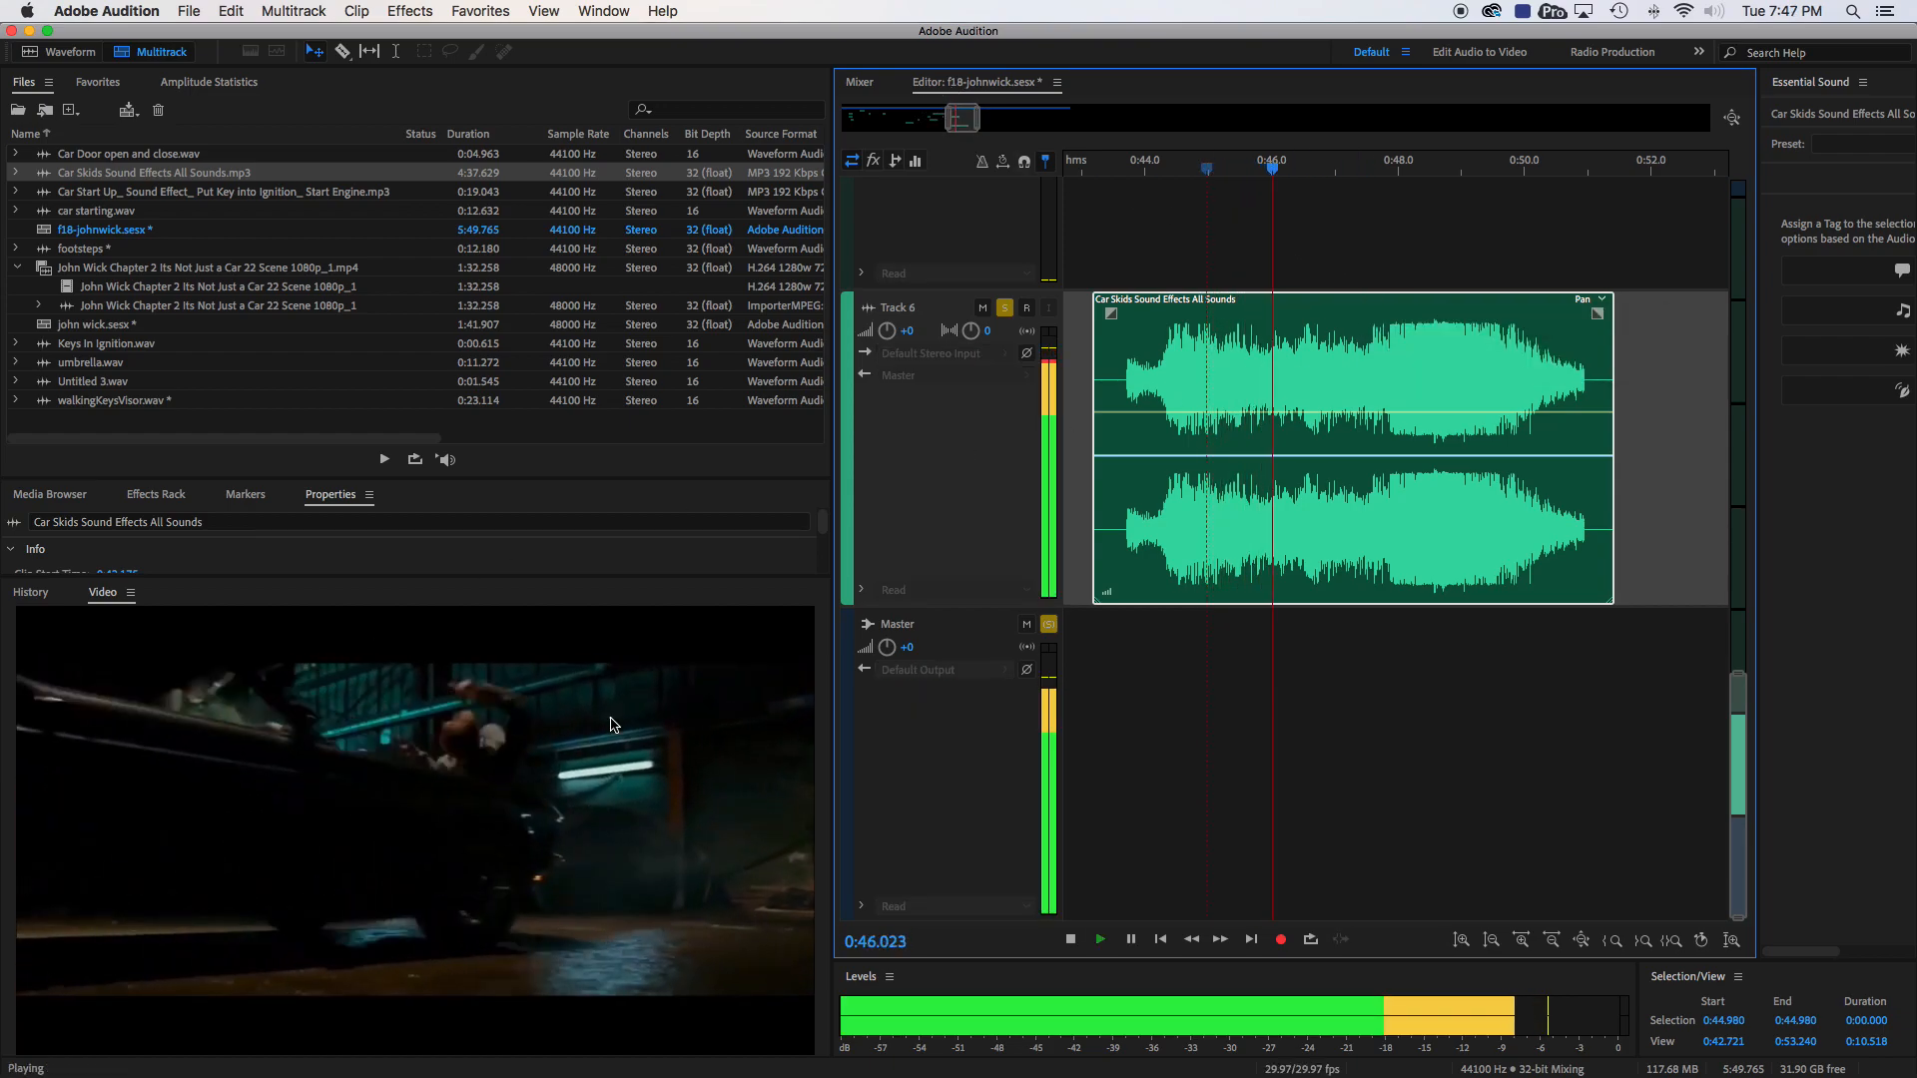
pyautogui.press('space')
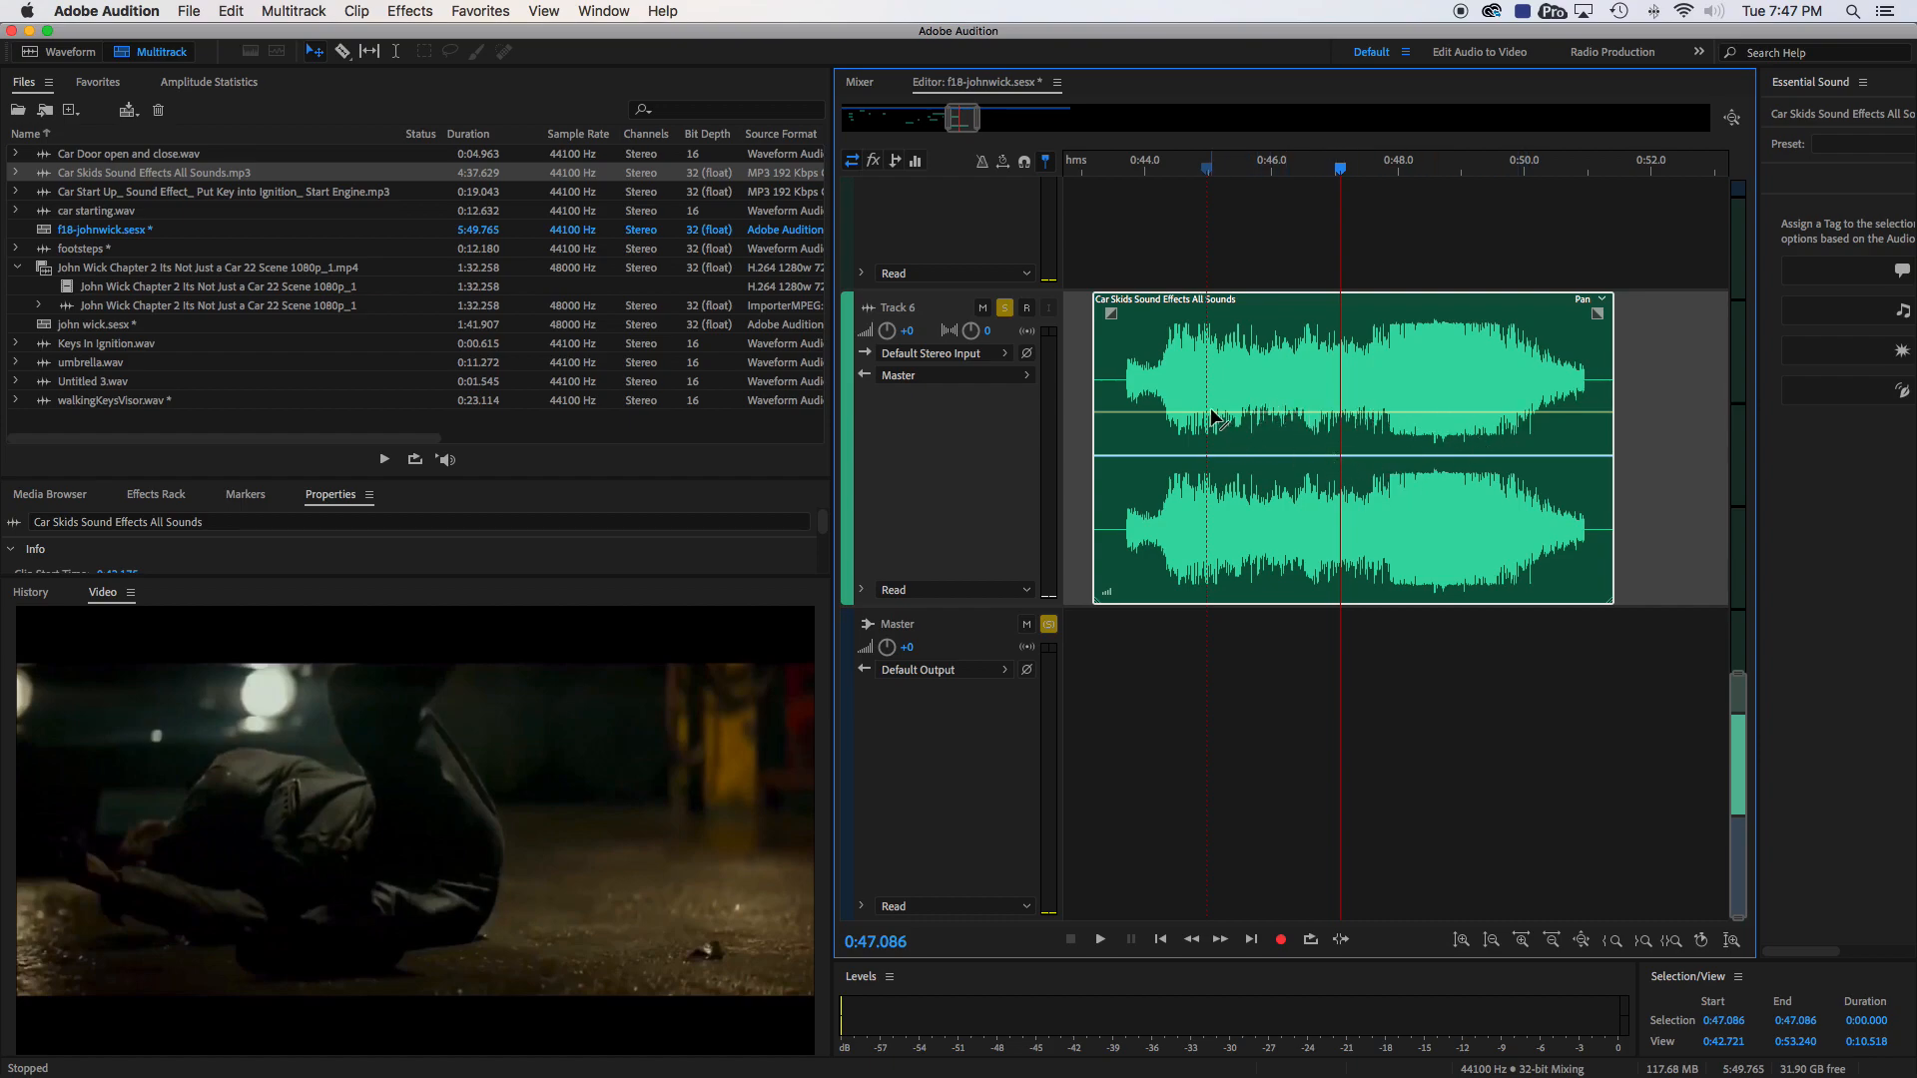
# - Add three volume keyframes to the skid clip, lowering the one at about 0:47.8 and raising those at about 0:46.5 and 0:49.3
pyautogui.click(1244, 414)
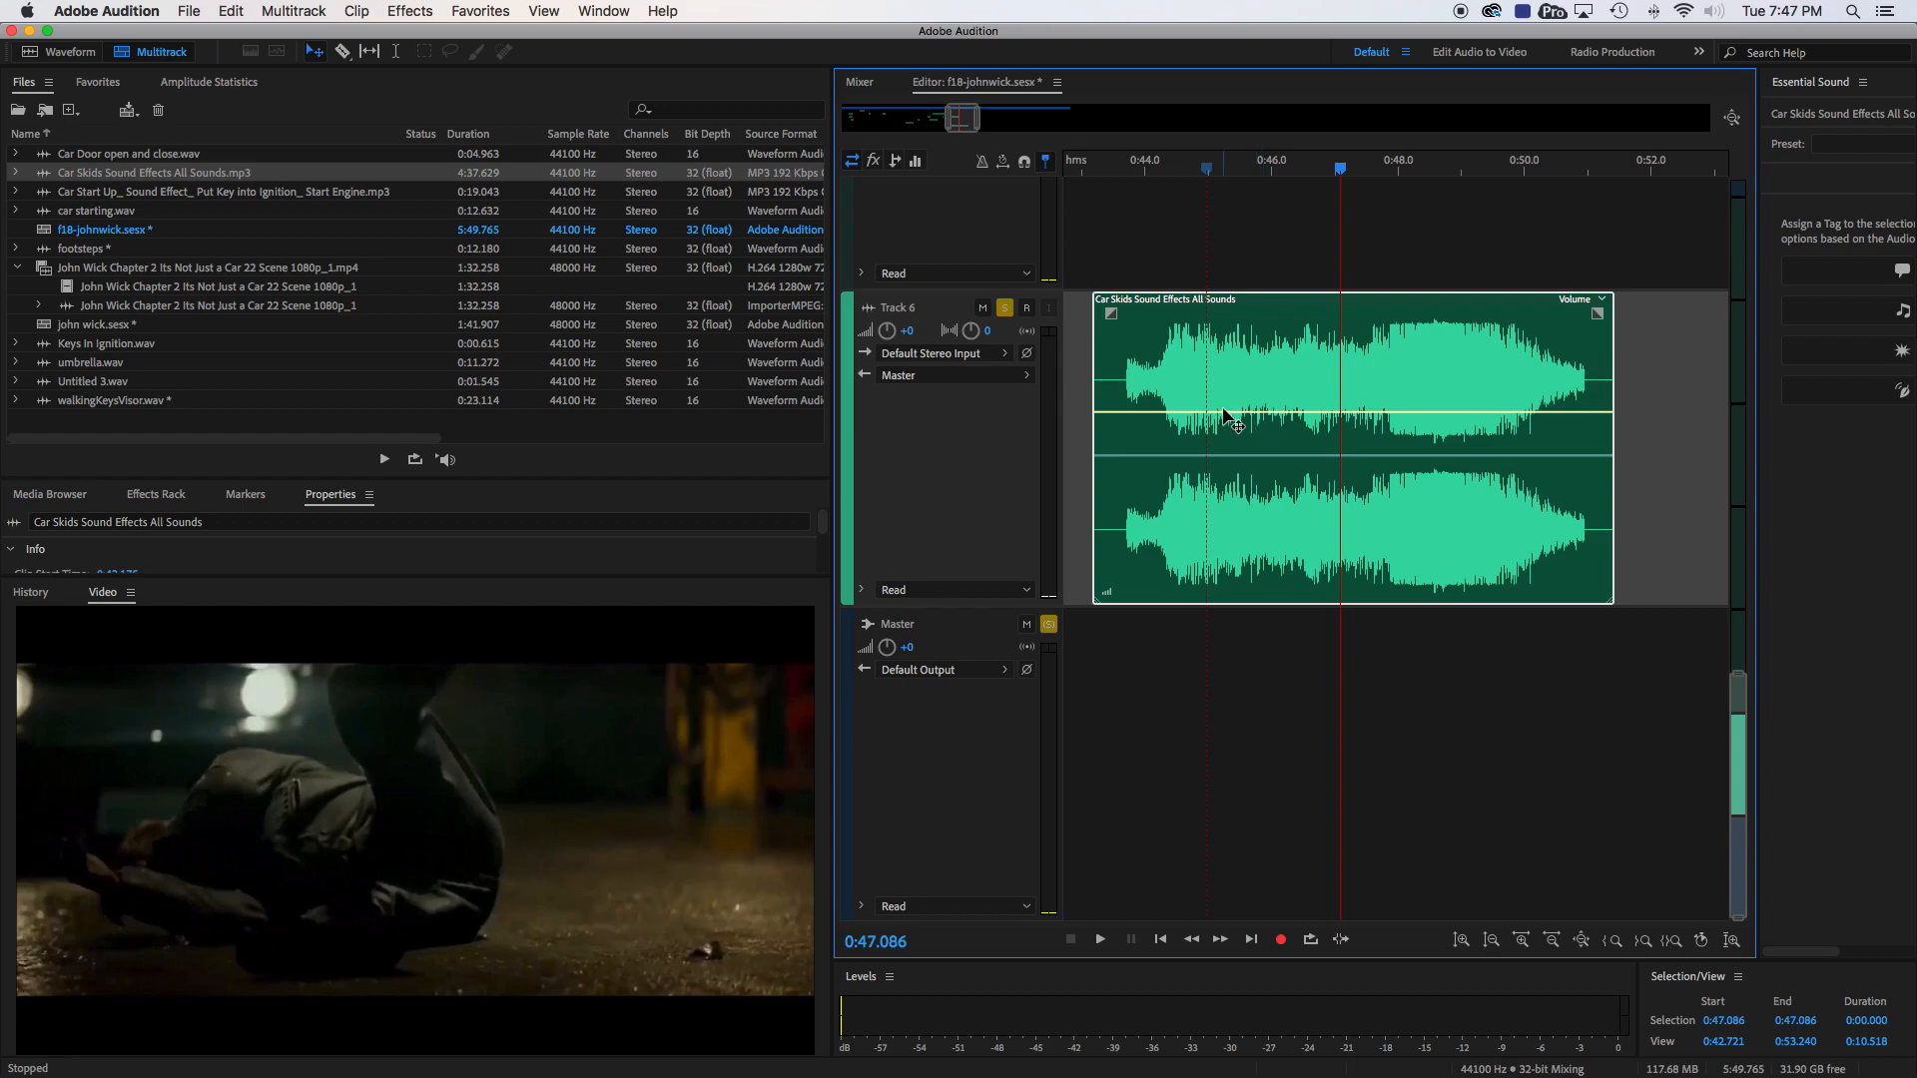
pyautogui.click(1227, 414)
pyautogui.click(1388, 411)
pyautogui.click(1485, 412)
pyautogui.moveTo(1388, 411); pyautogui.dragTo(1386, 585)
pyautogui.moveTo(1488, 411); pyautogui.dragTo(1483, 320)
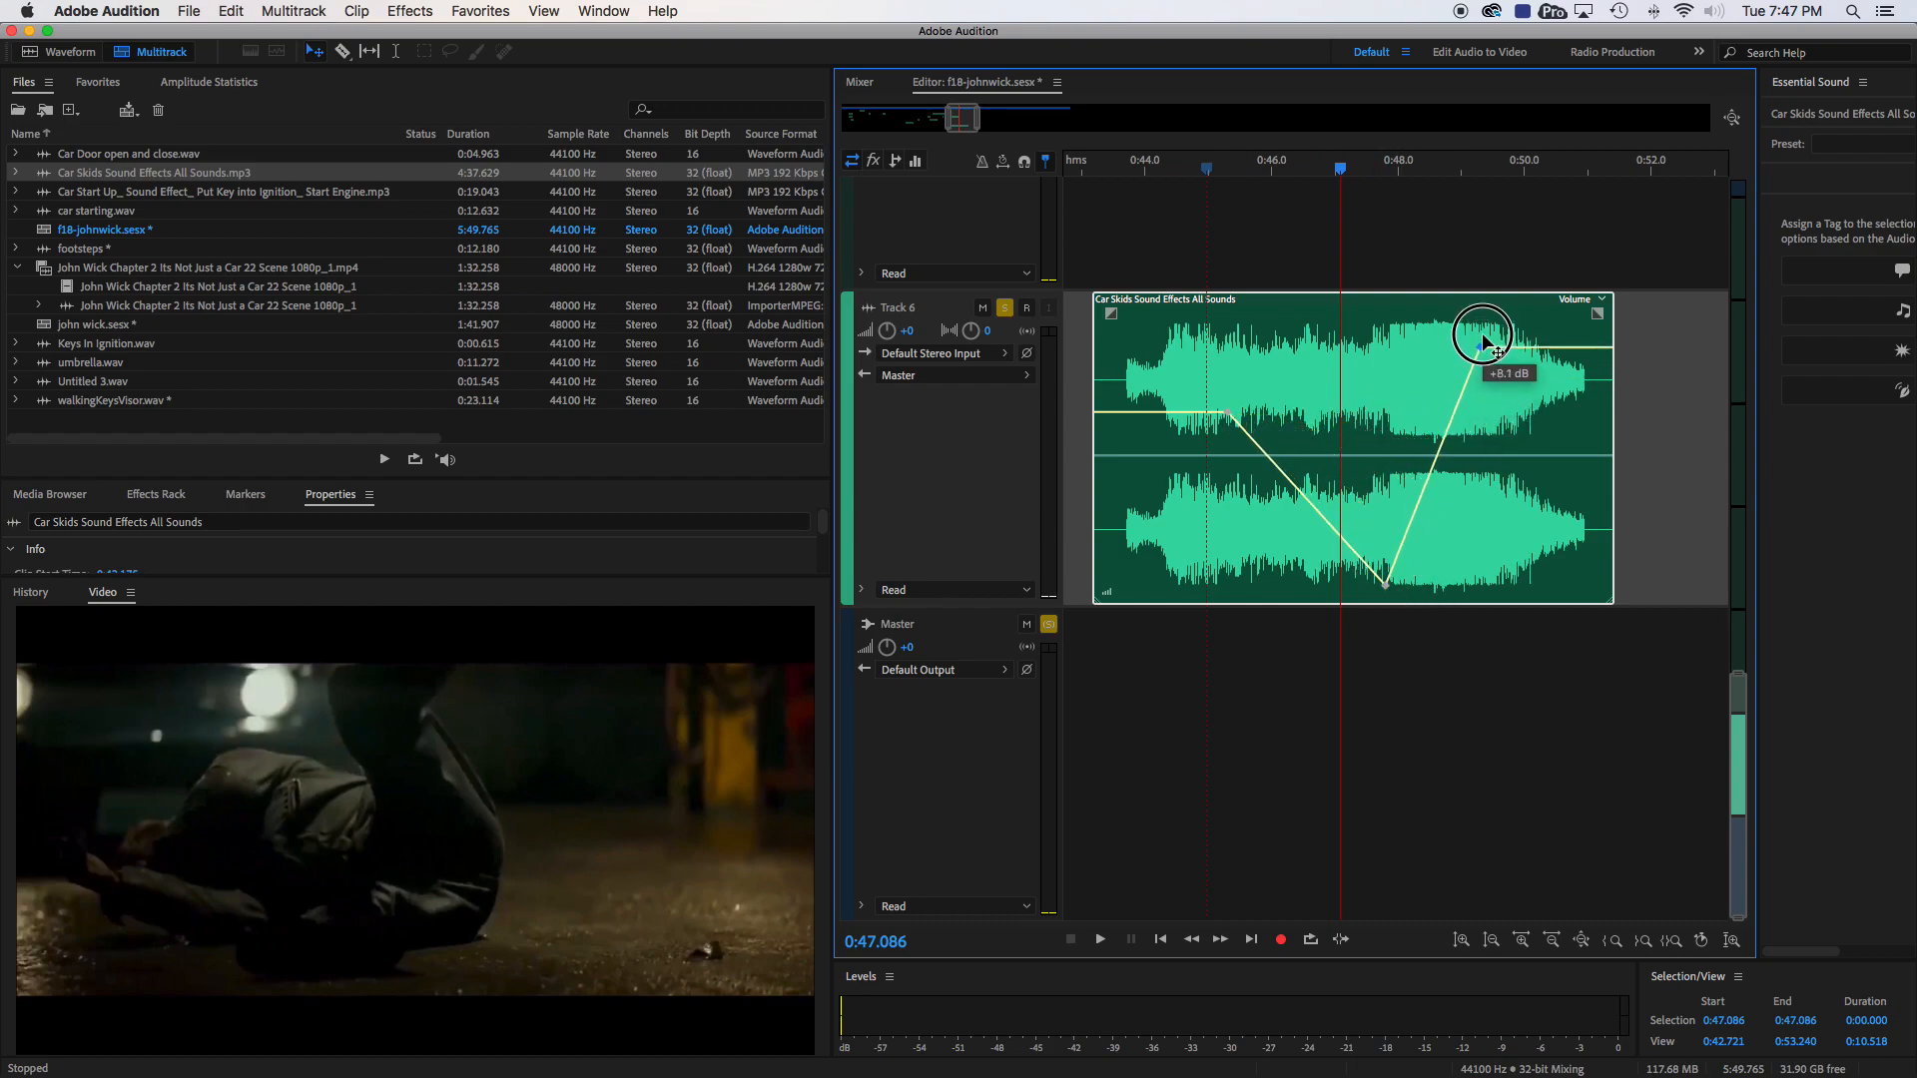
pyautogui.moveTo(1227, 411); pyautogui.dragTo(1302, 321)
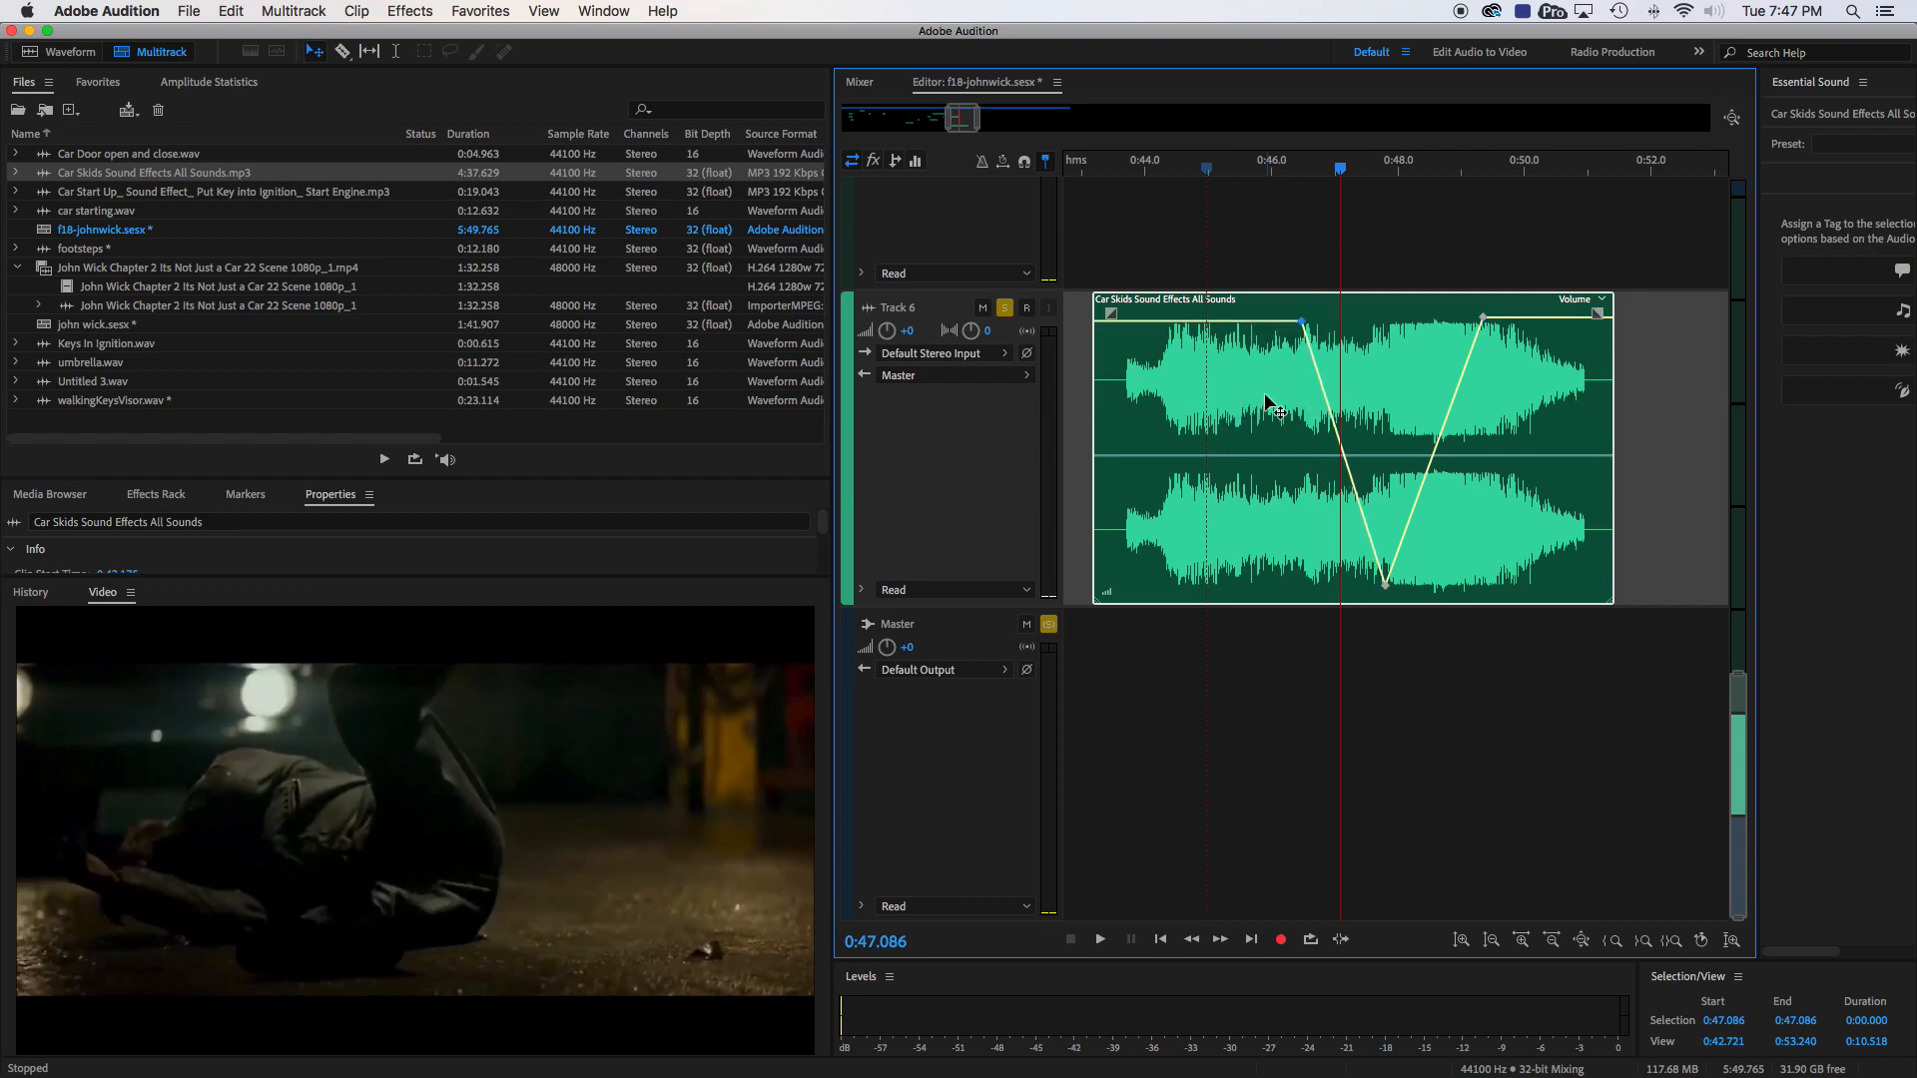
# - Play the soloed skid clip from 0:45.943 to hear the volume dip against the picture
pyautogui.scroll(1, 1326, 377)
pyautogui.click(1264, 171)
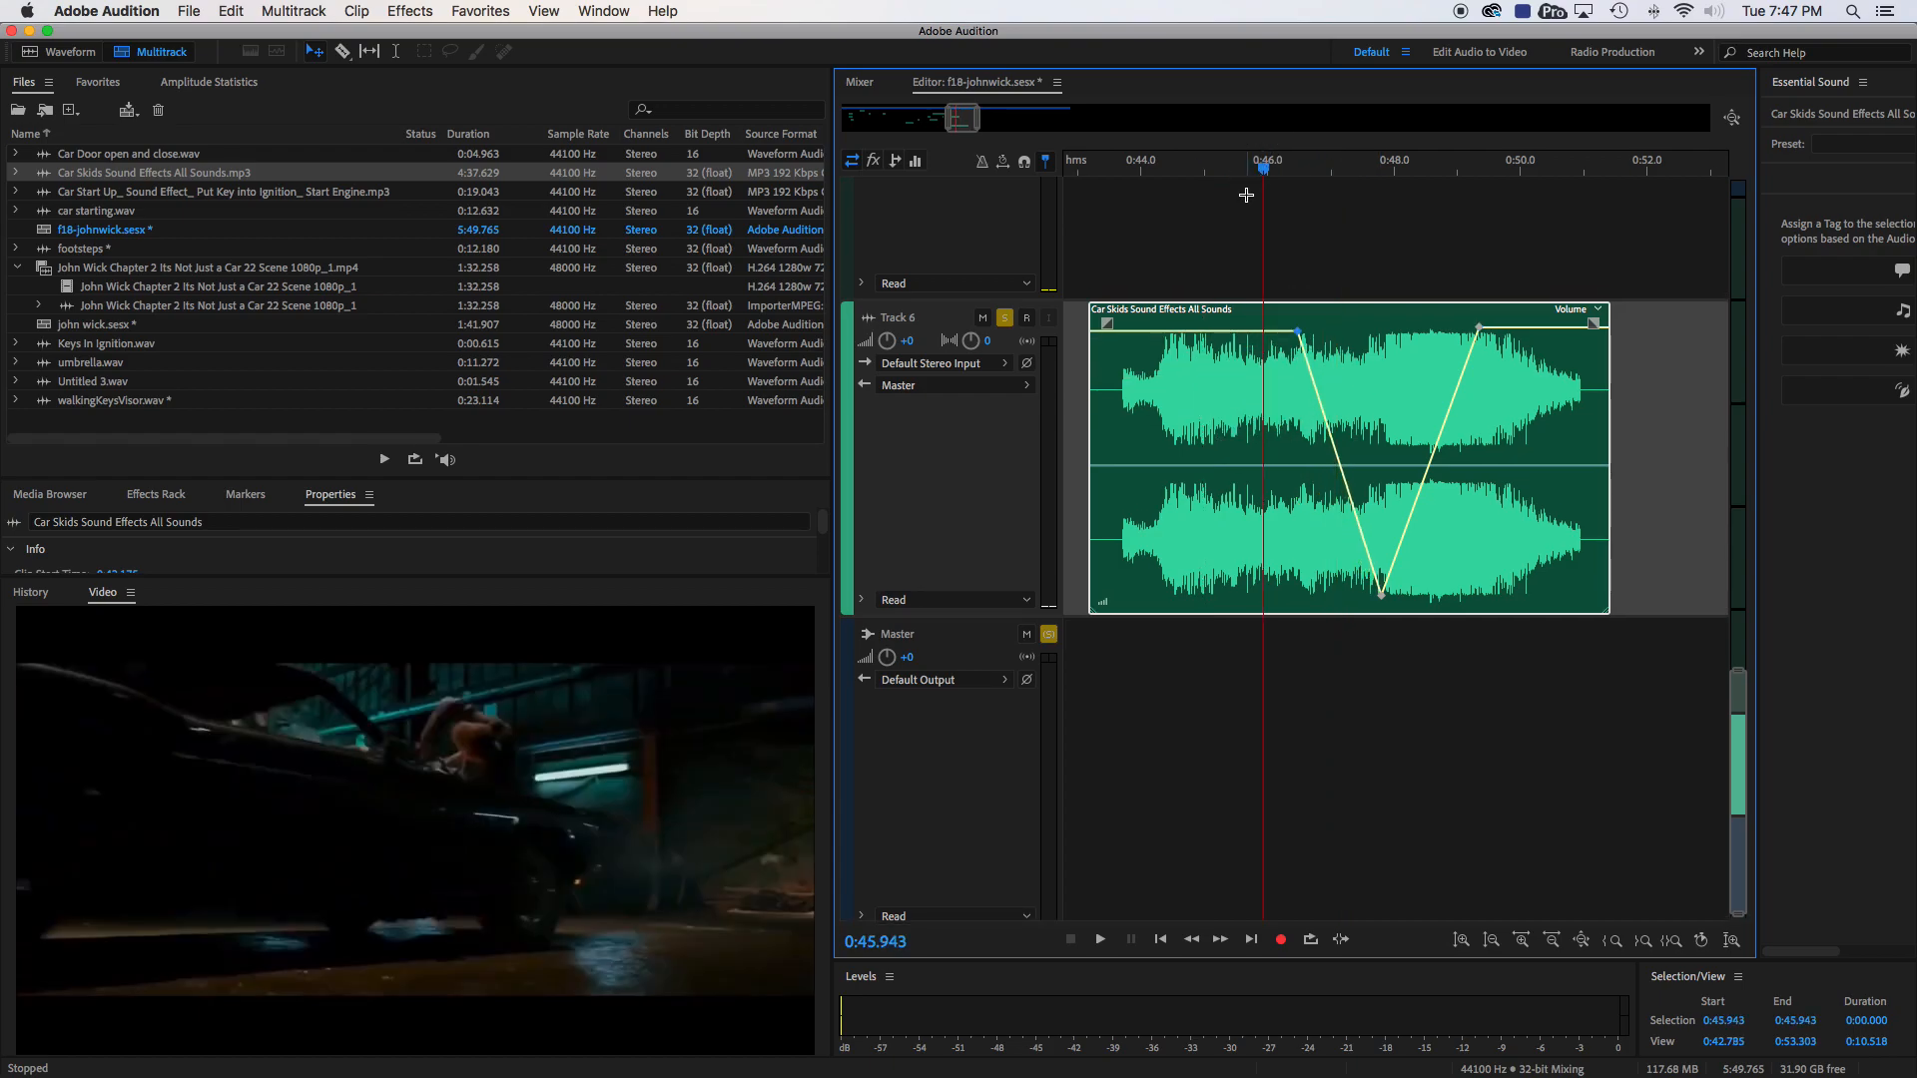
pyautogui.press('space')
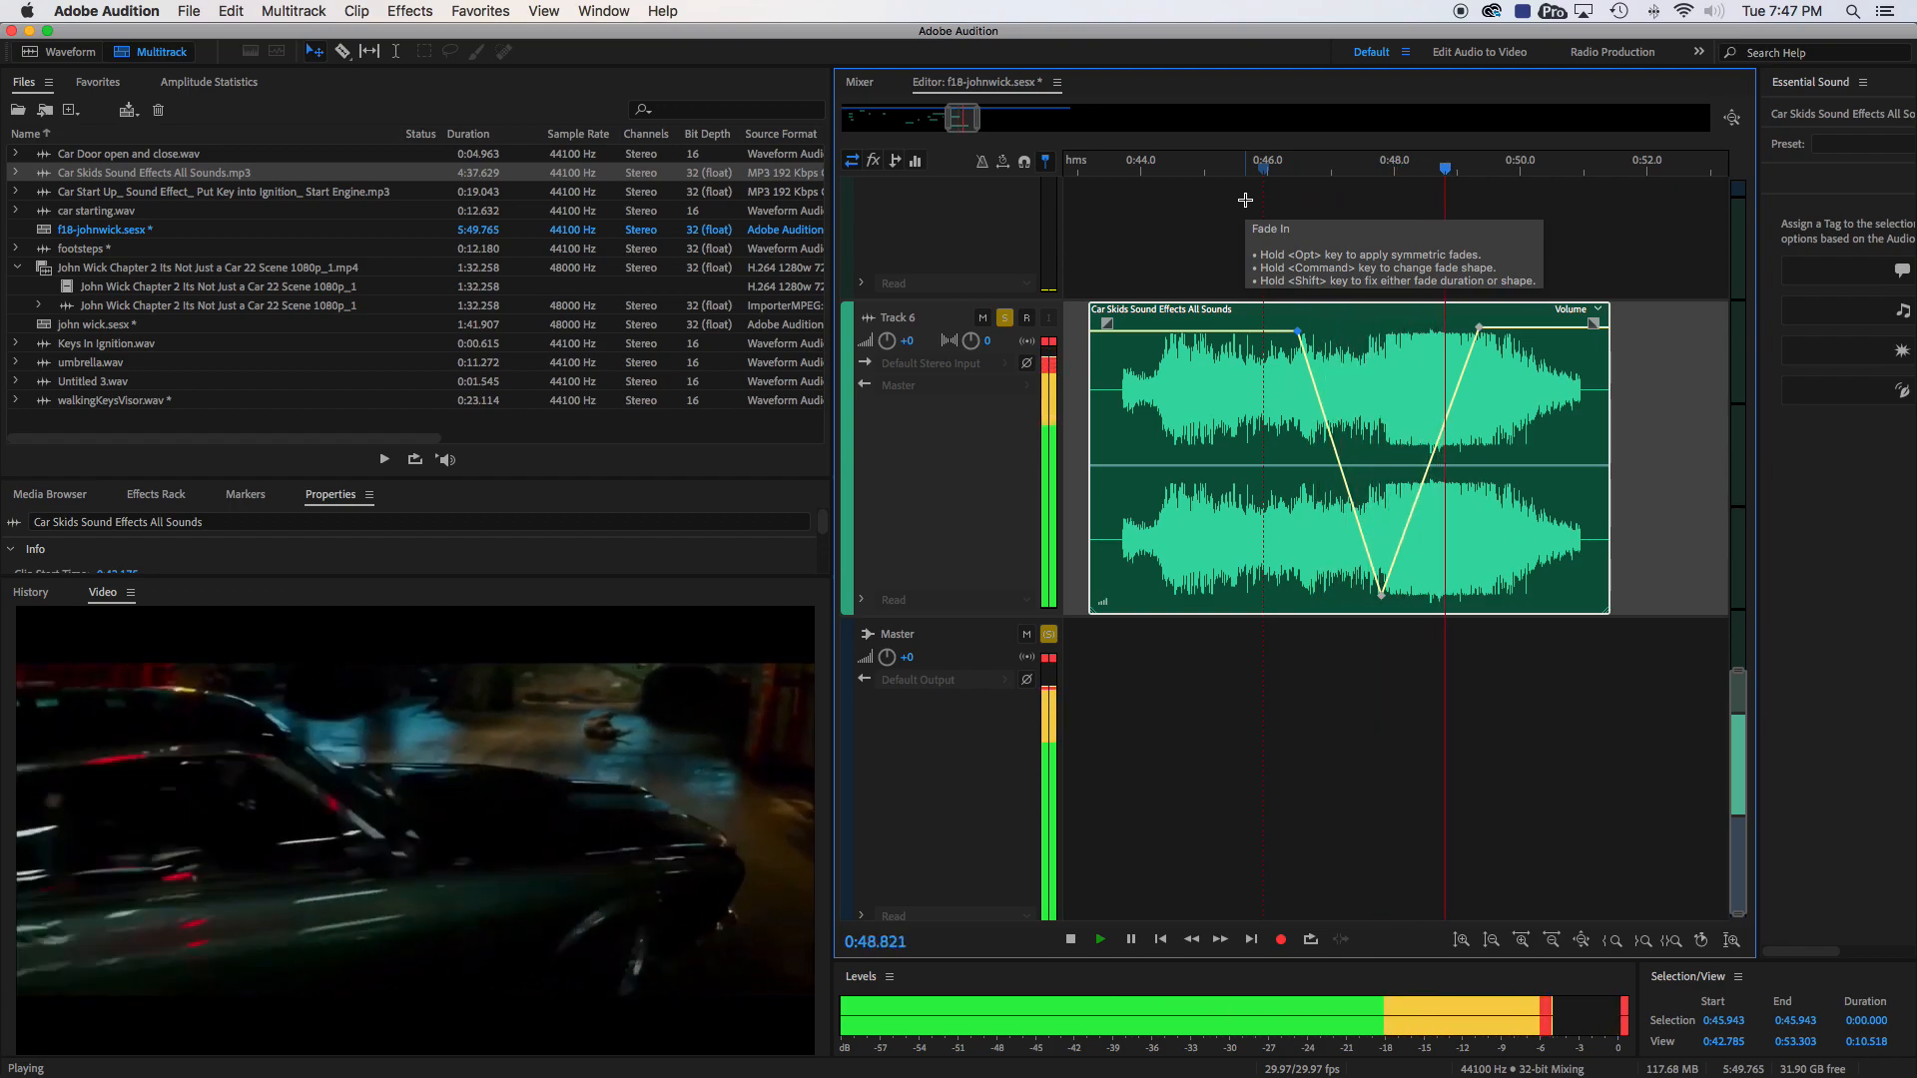
pyautogui.press('space')
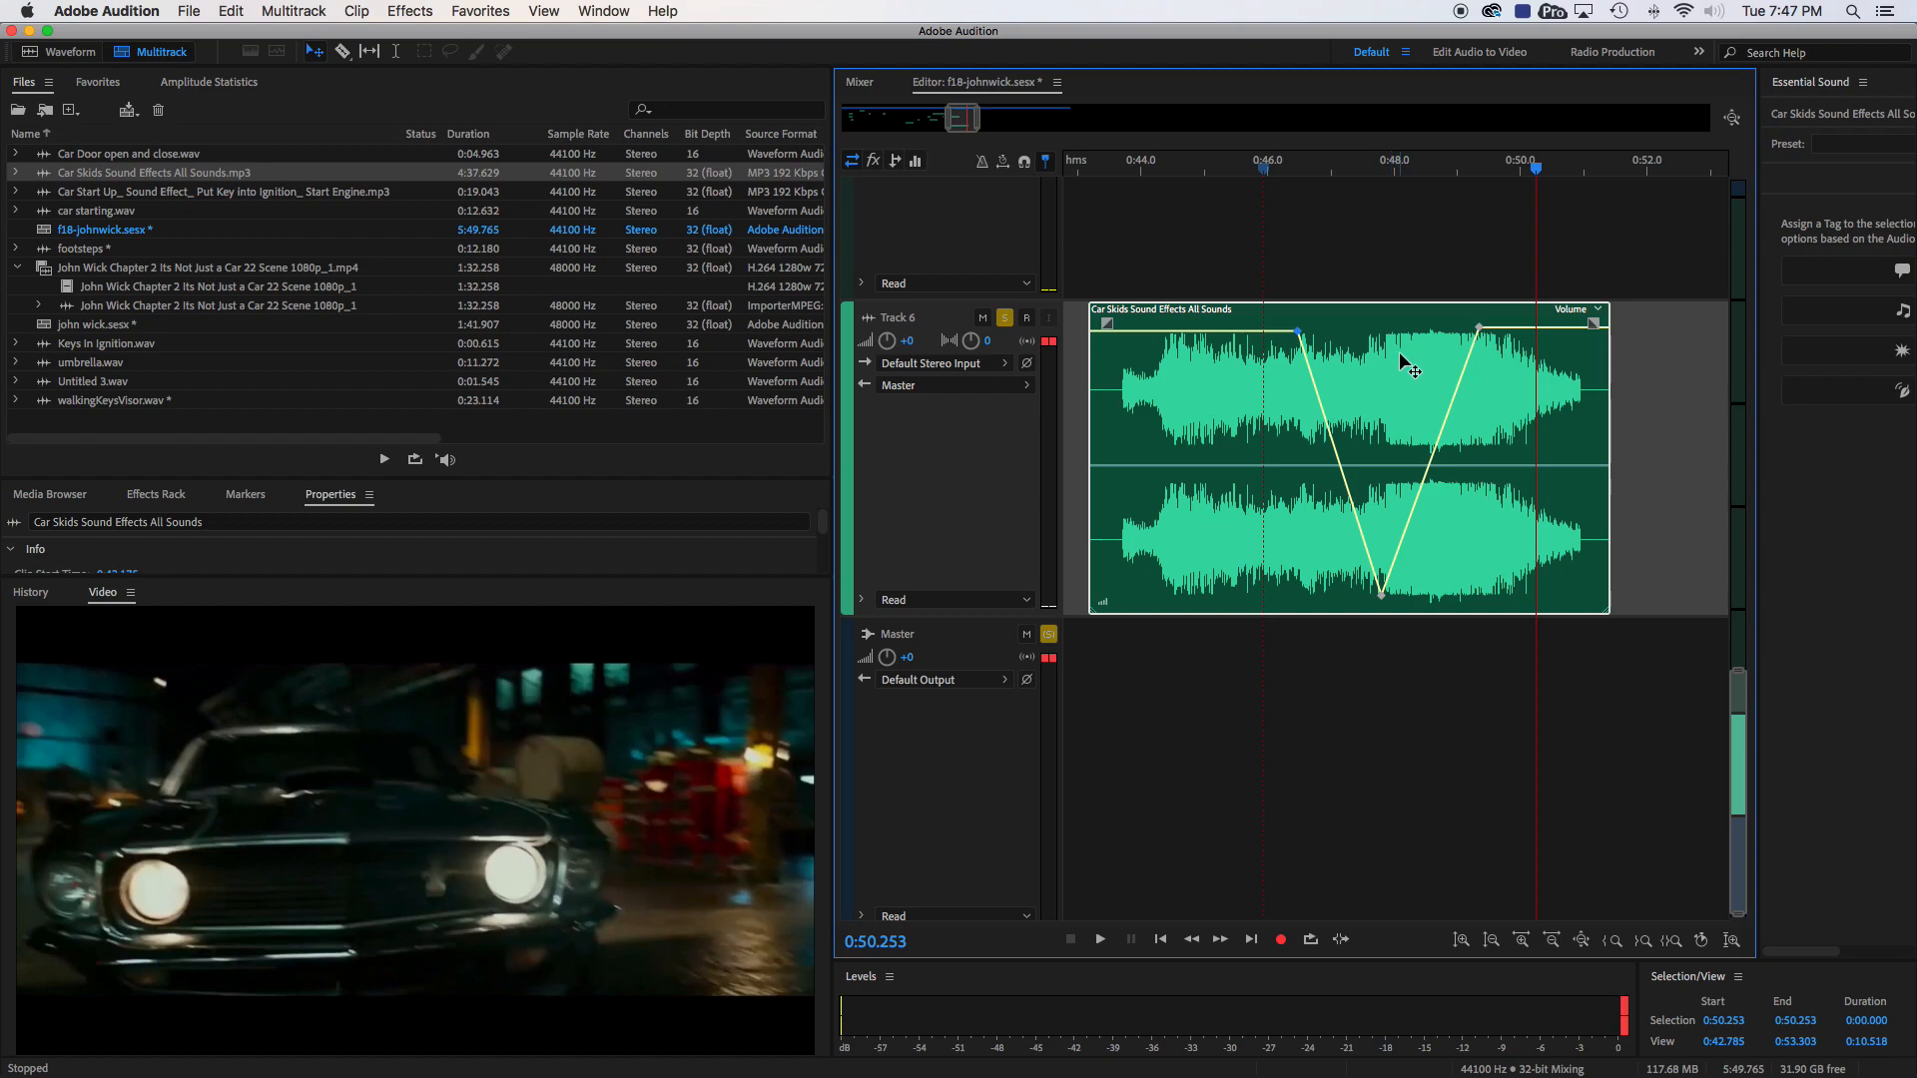
# - Undo the volume keyframe edits on the skid clip to flatten its volume envelope
pyautogui.press('super+z')
pyautogui.press('super+z')
pyautogui.press('super+z')
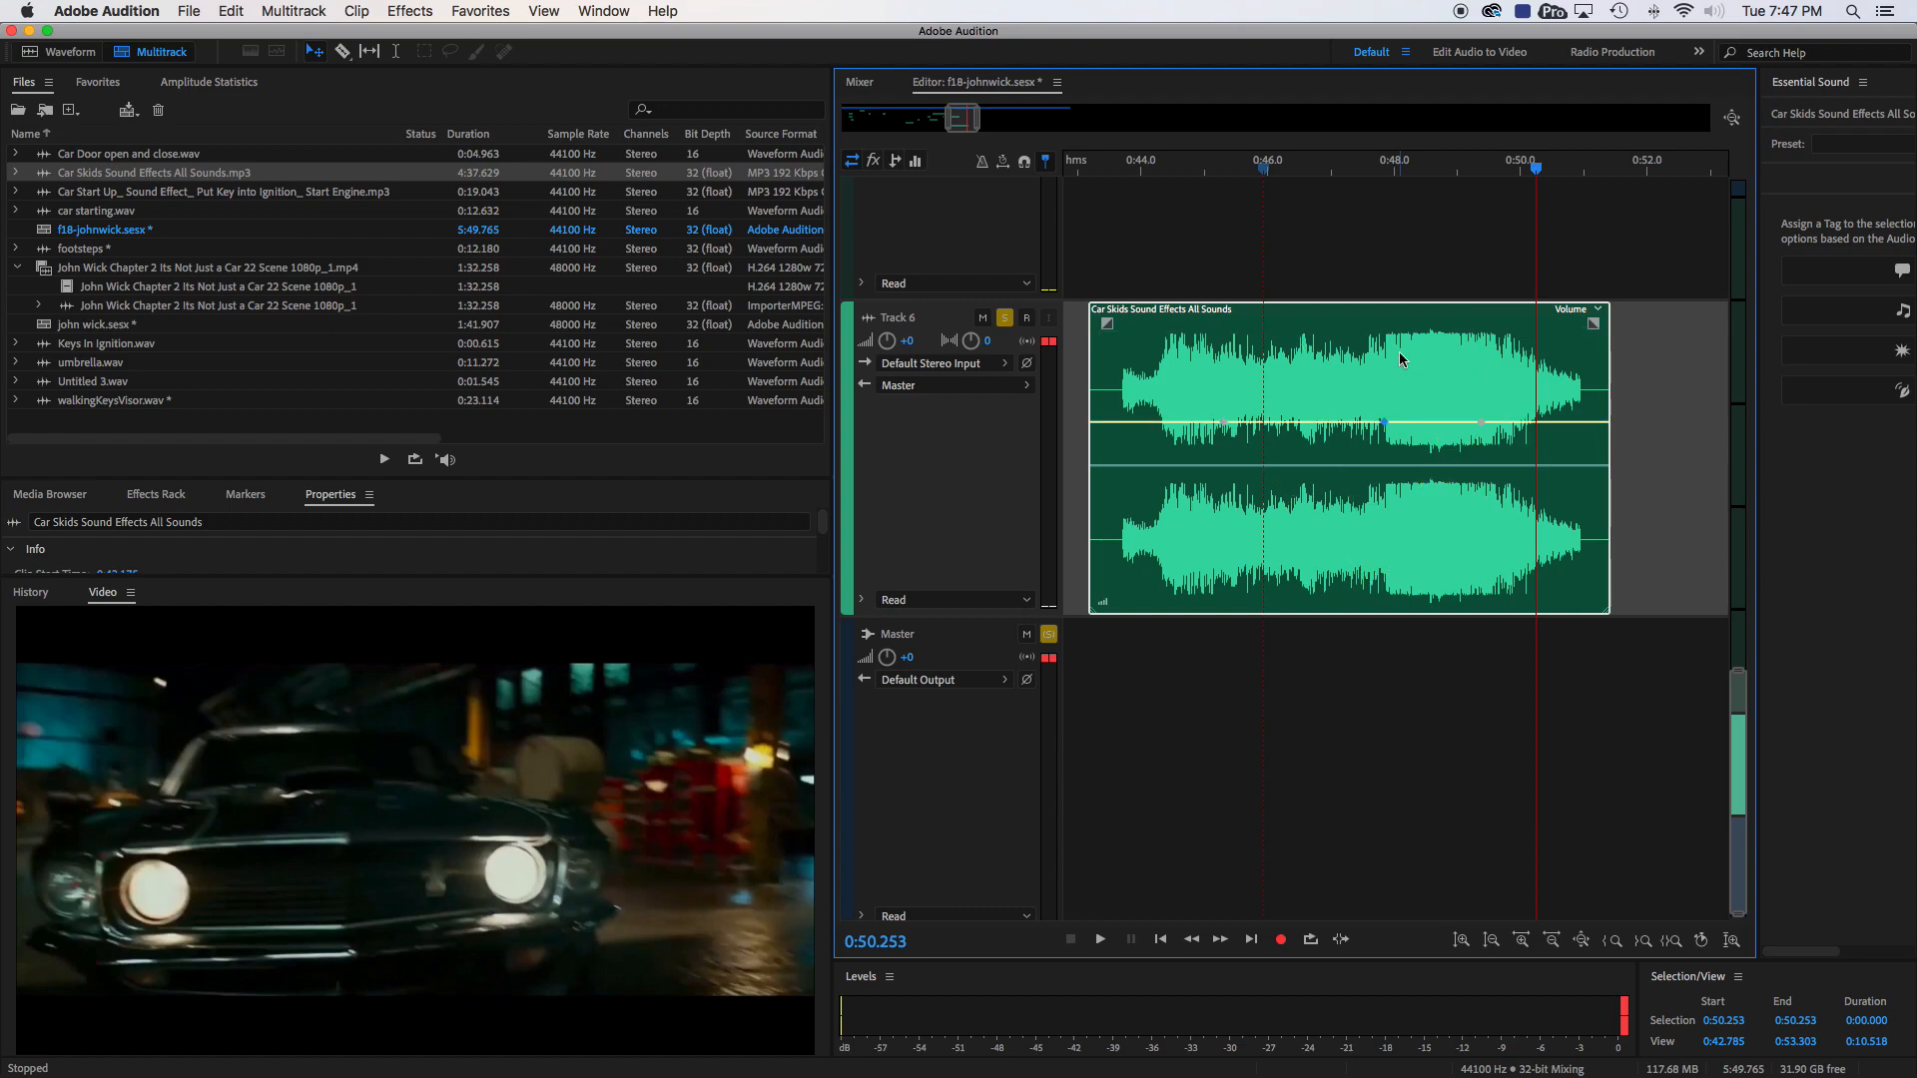
# - Try lowering the skid clip's end with volume keyframes at about 0:50.0 and 0:51.1, listen from 0:49.118, and undo it
pyautogui.click(1523, 423)
pyautogui.moveTo(1586, 423); pyautogui.dragTo(1591, 604)
pyautogui.click(1461, 170)
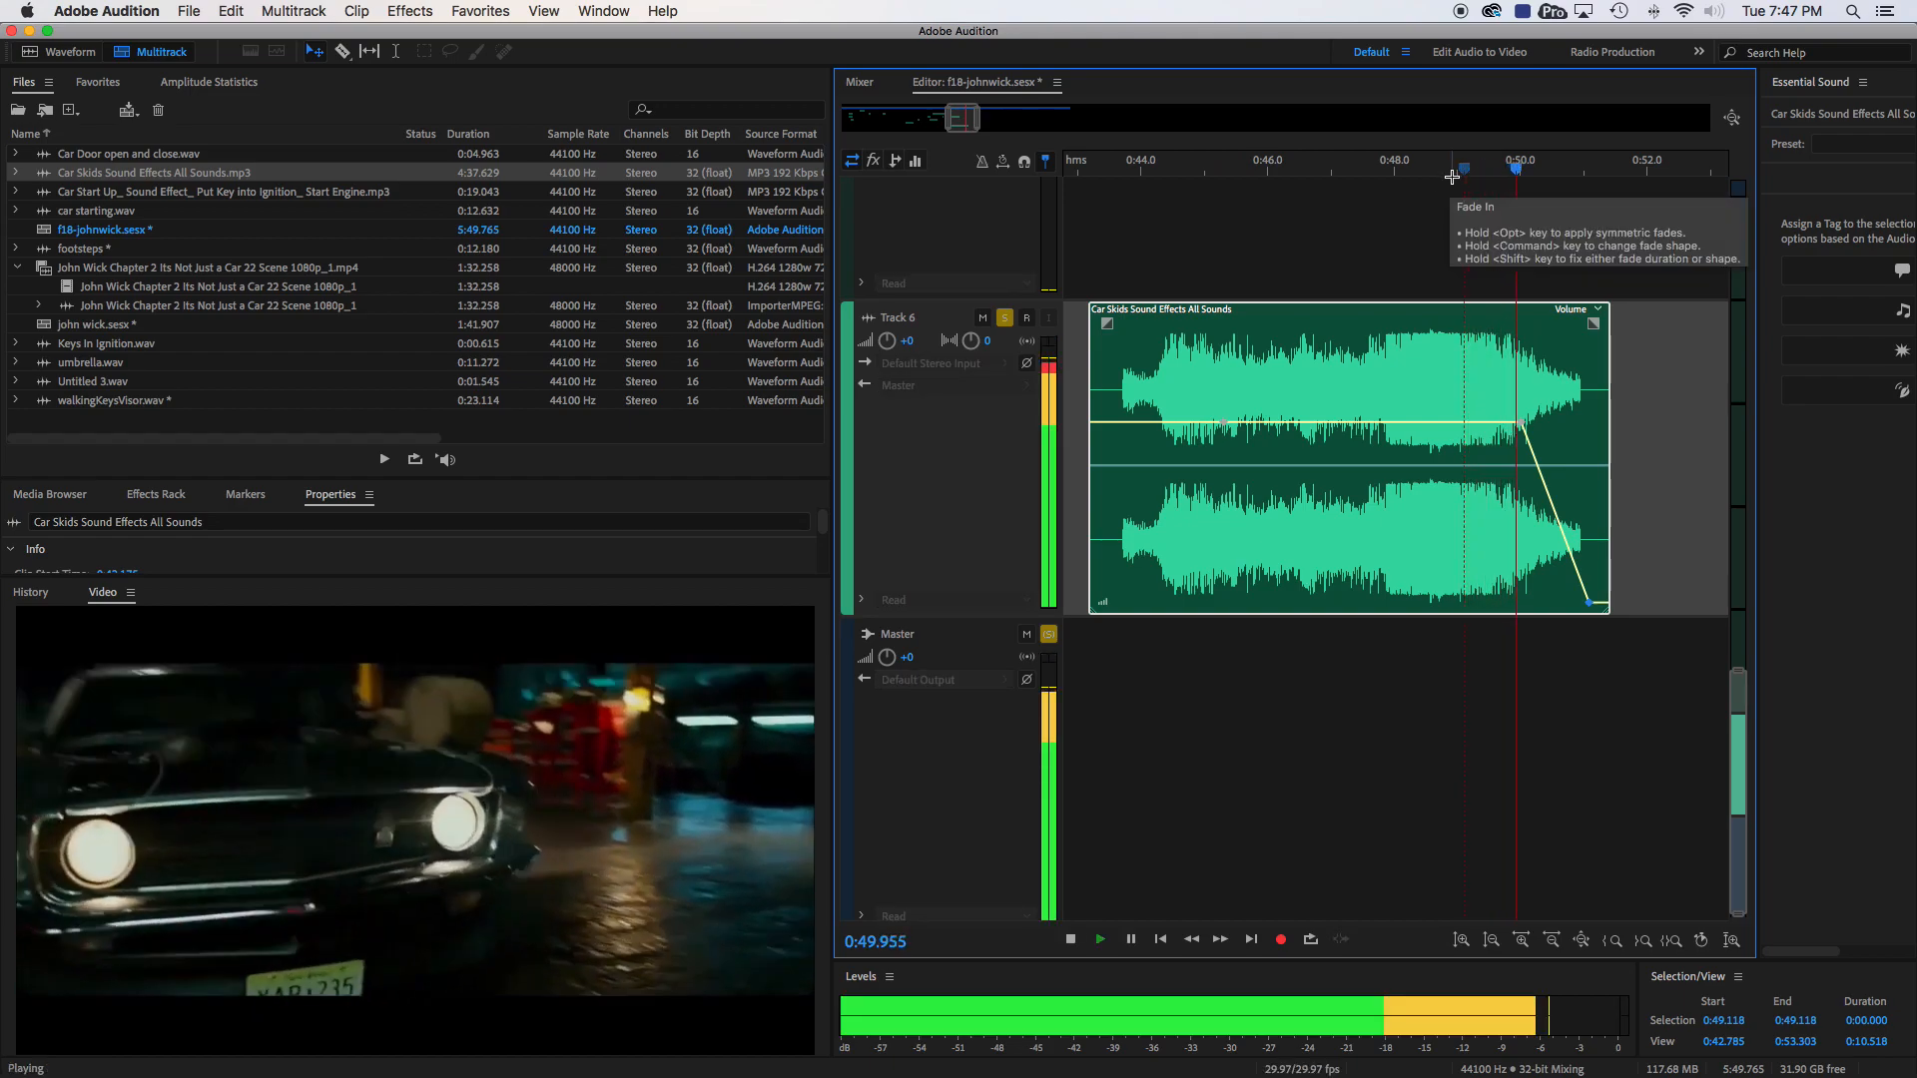
pyautogui.press('space')
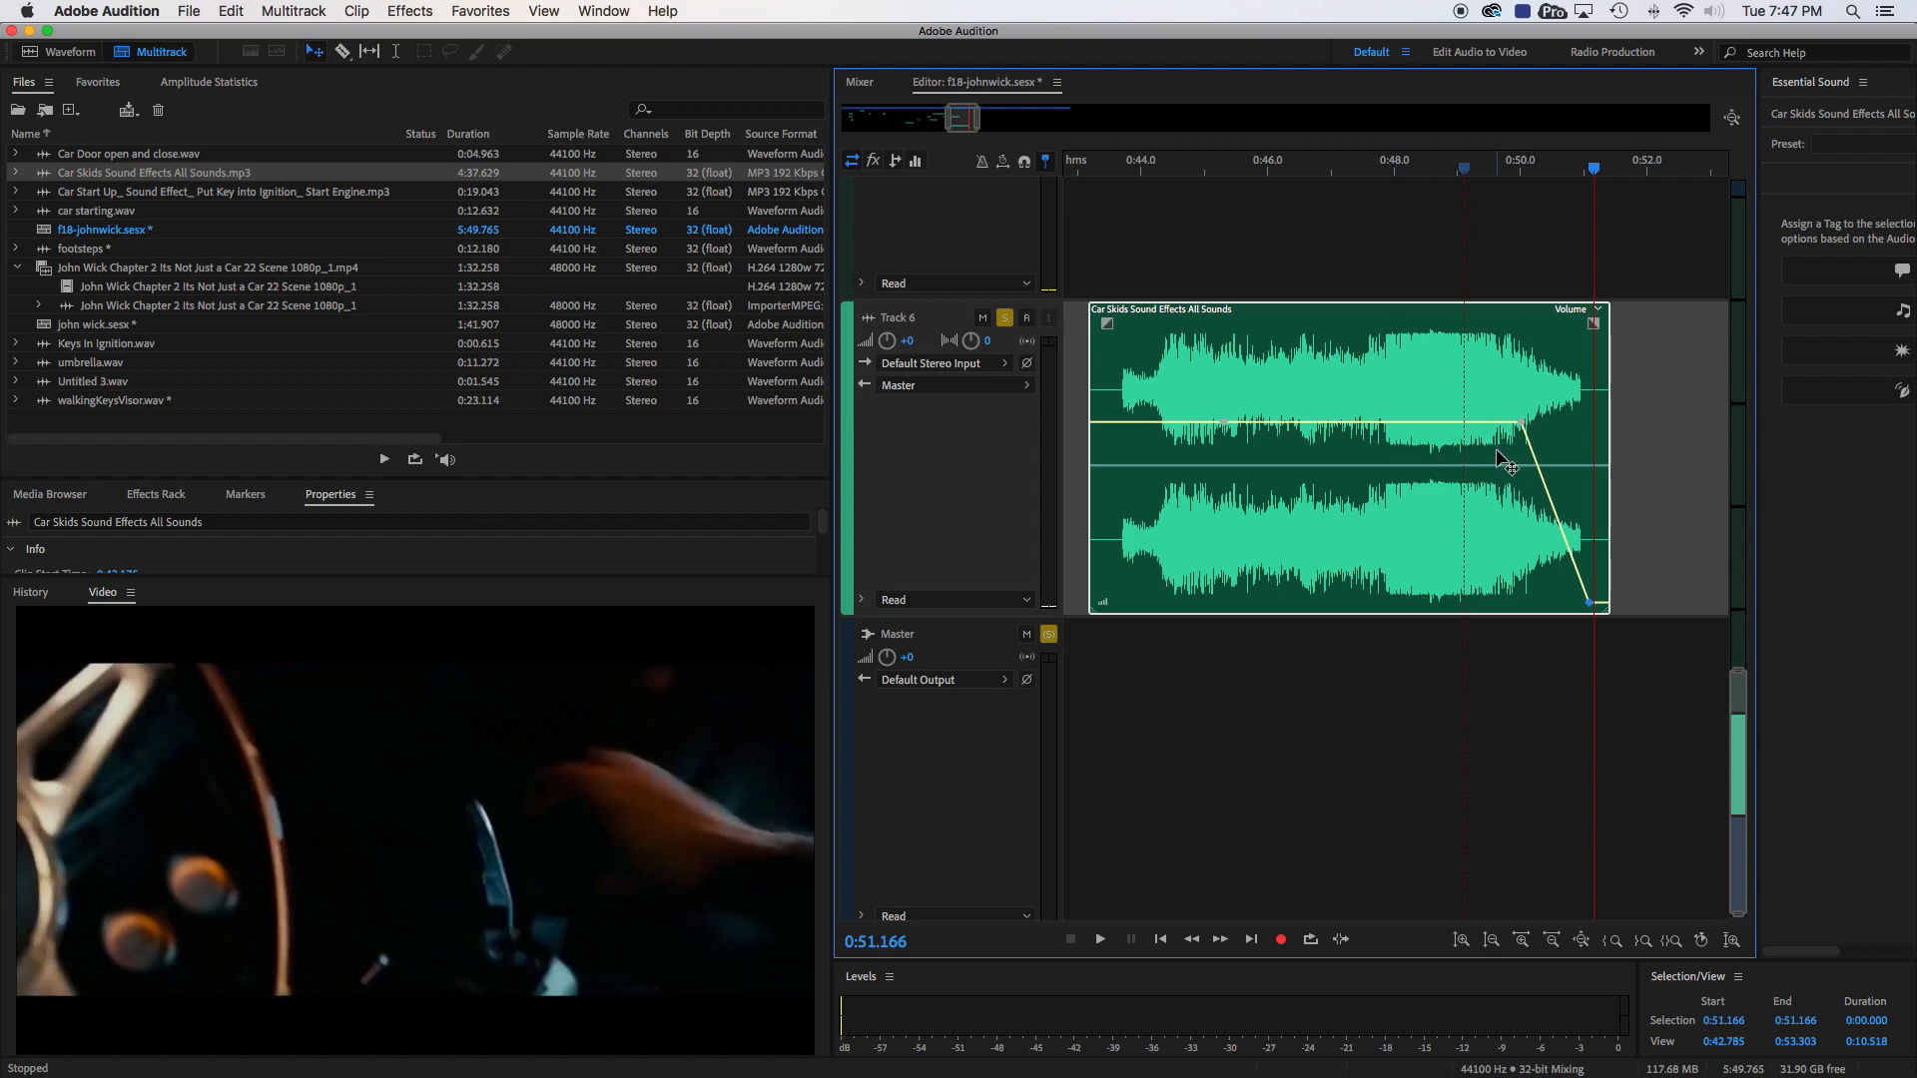
pyautogui.press('super+z')
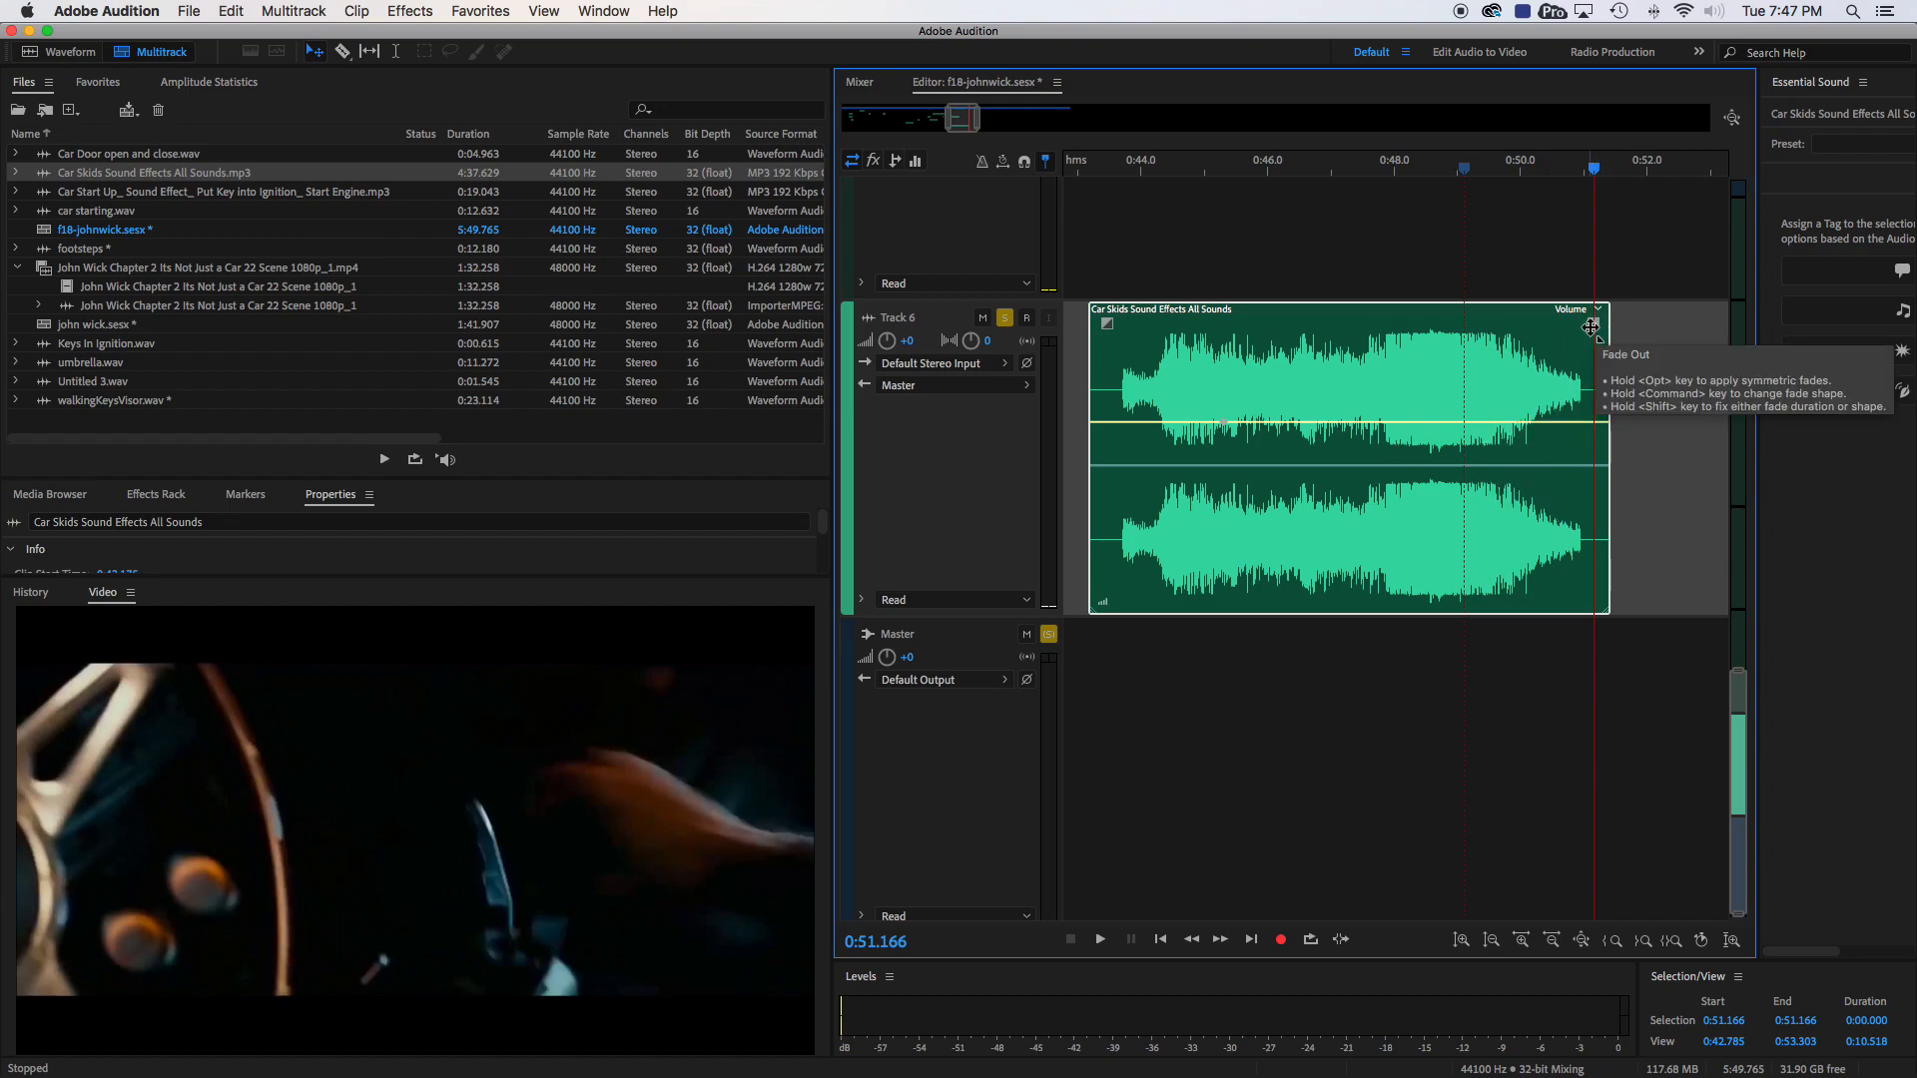
# - Try a long fade-out on the skid clip, trim its end to about 0:49.3, remove the fade, and listen from 0:48.202
pyautogui.moveTo(1594, 323); pyautogui.dragTo(1354, 358)
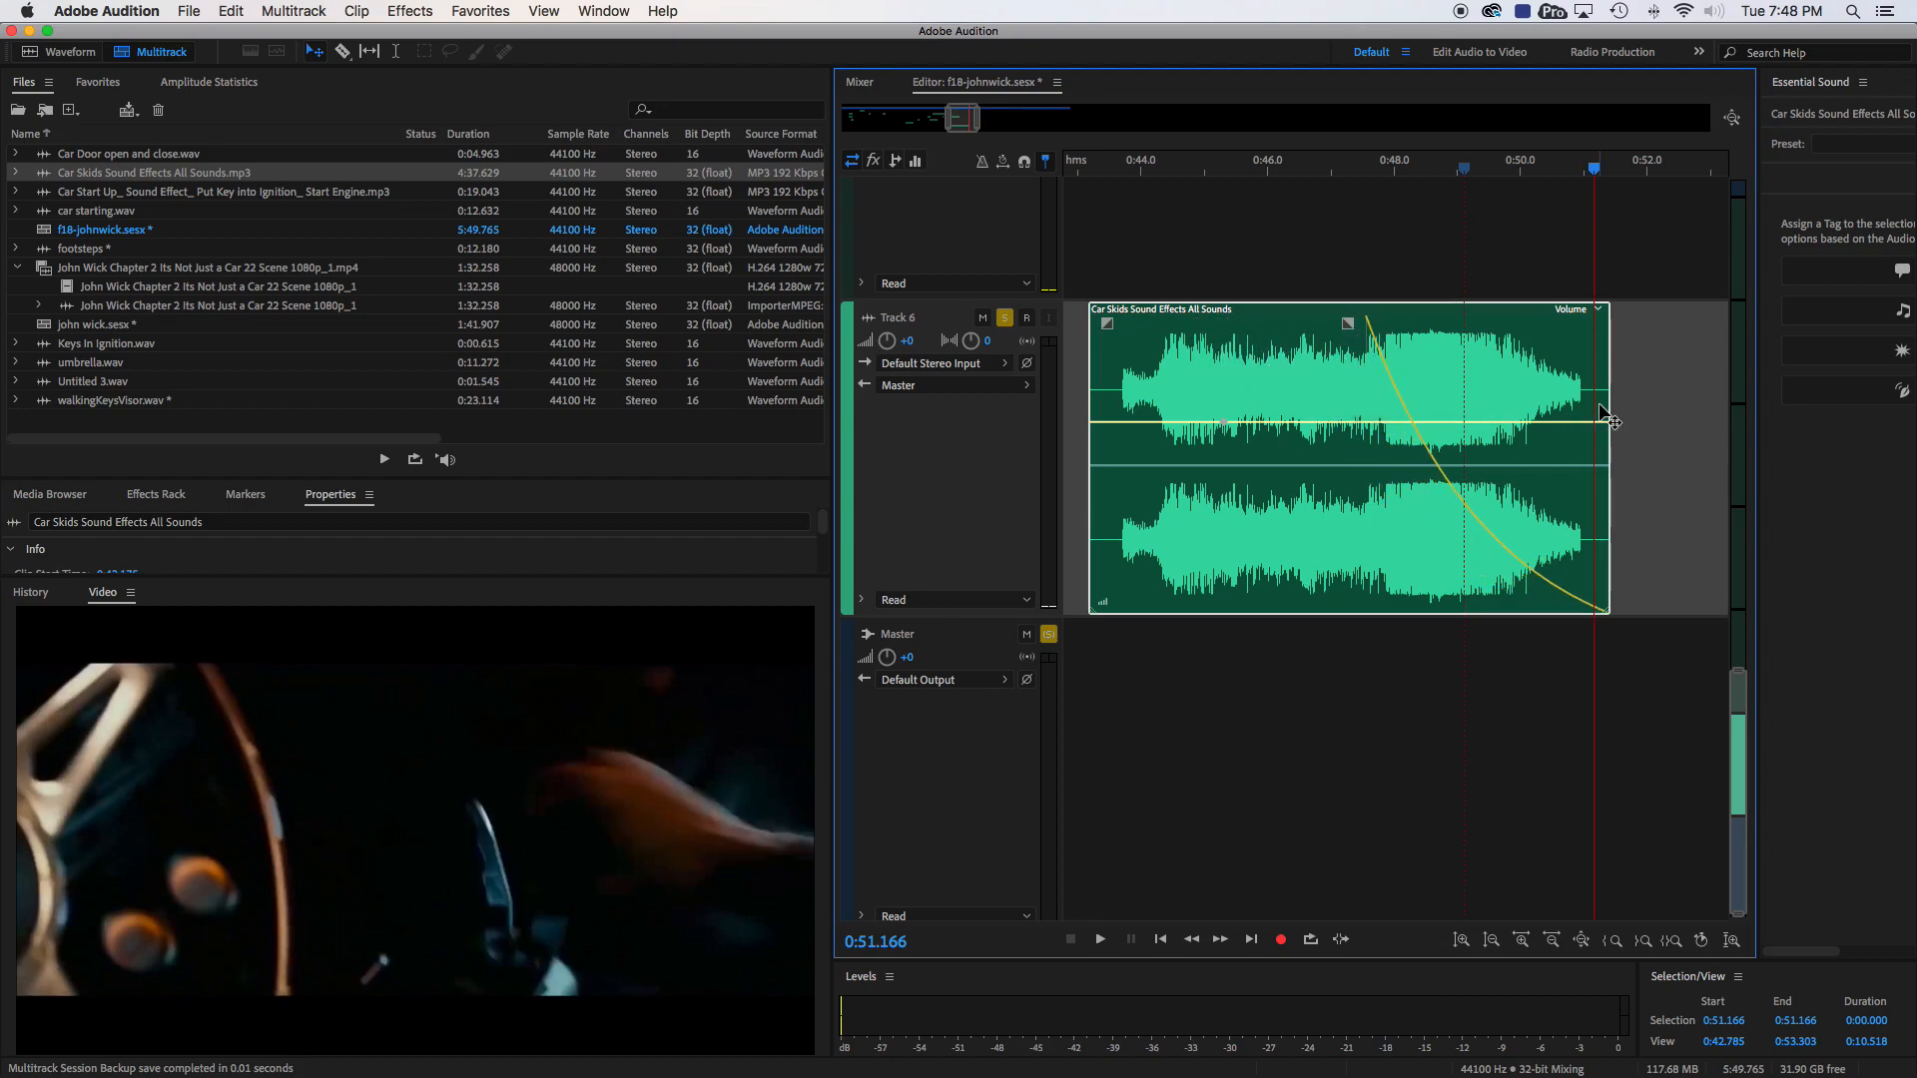
pyautogui.moveTo(1610, 404); pyautogui.dragTo(1486, 399)
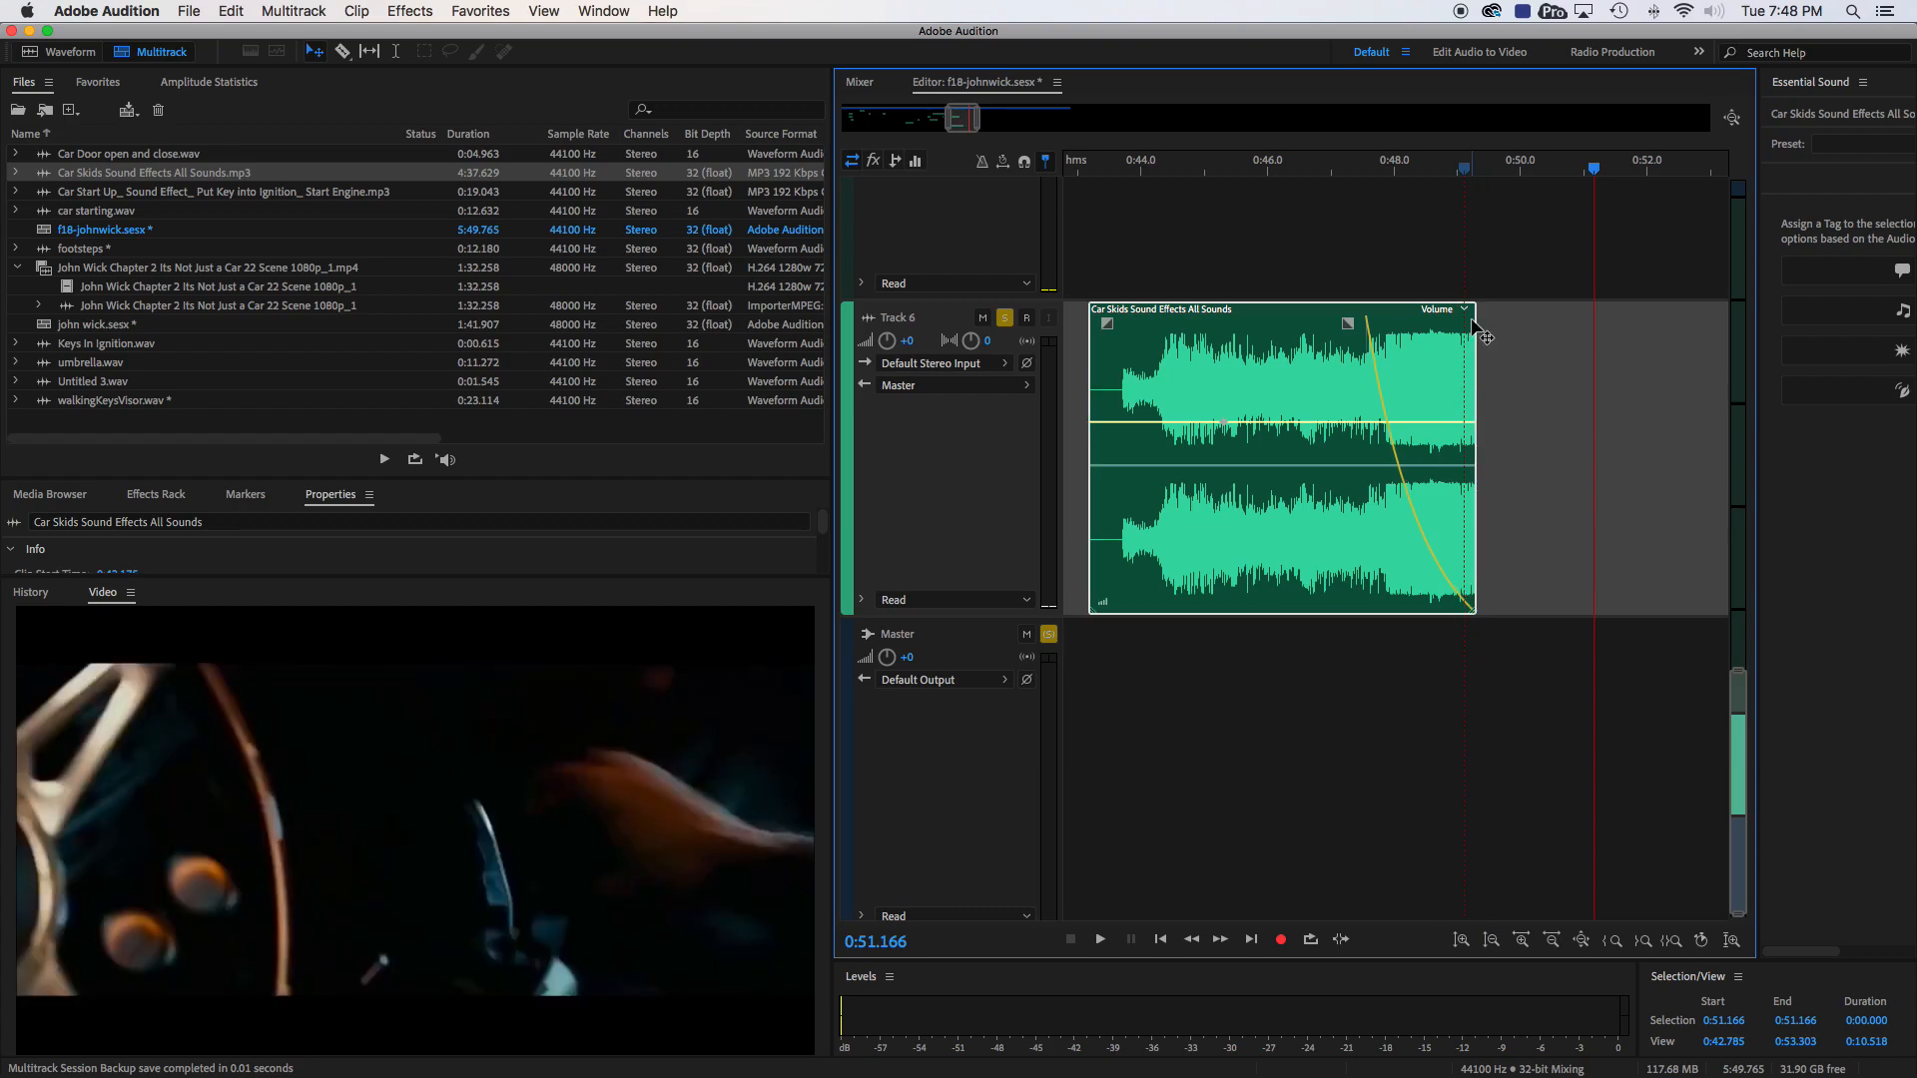
pyautogui.moveTo(1348, 323); pyautogui.dragTo(1464, 323)
pyautogui.click(1406, 176)
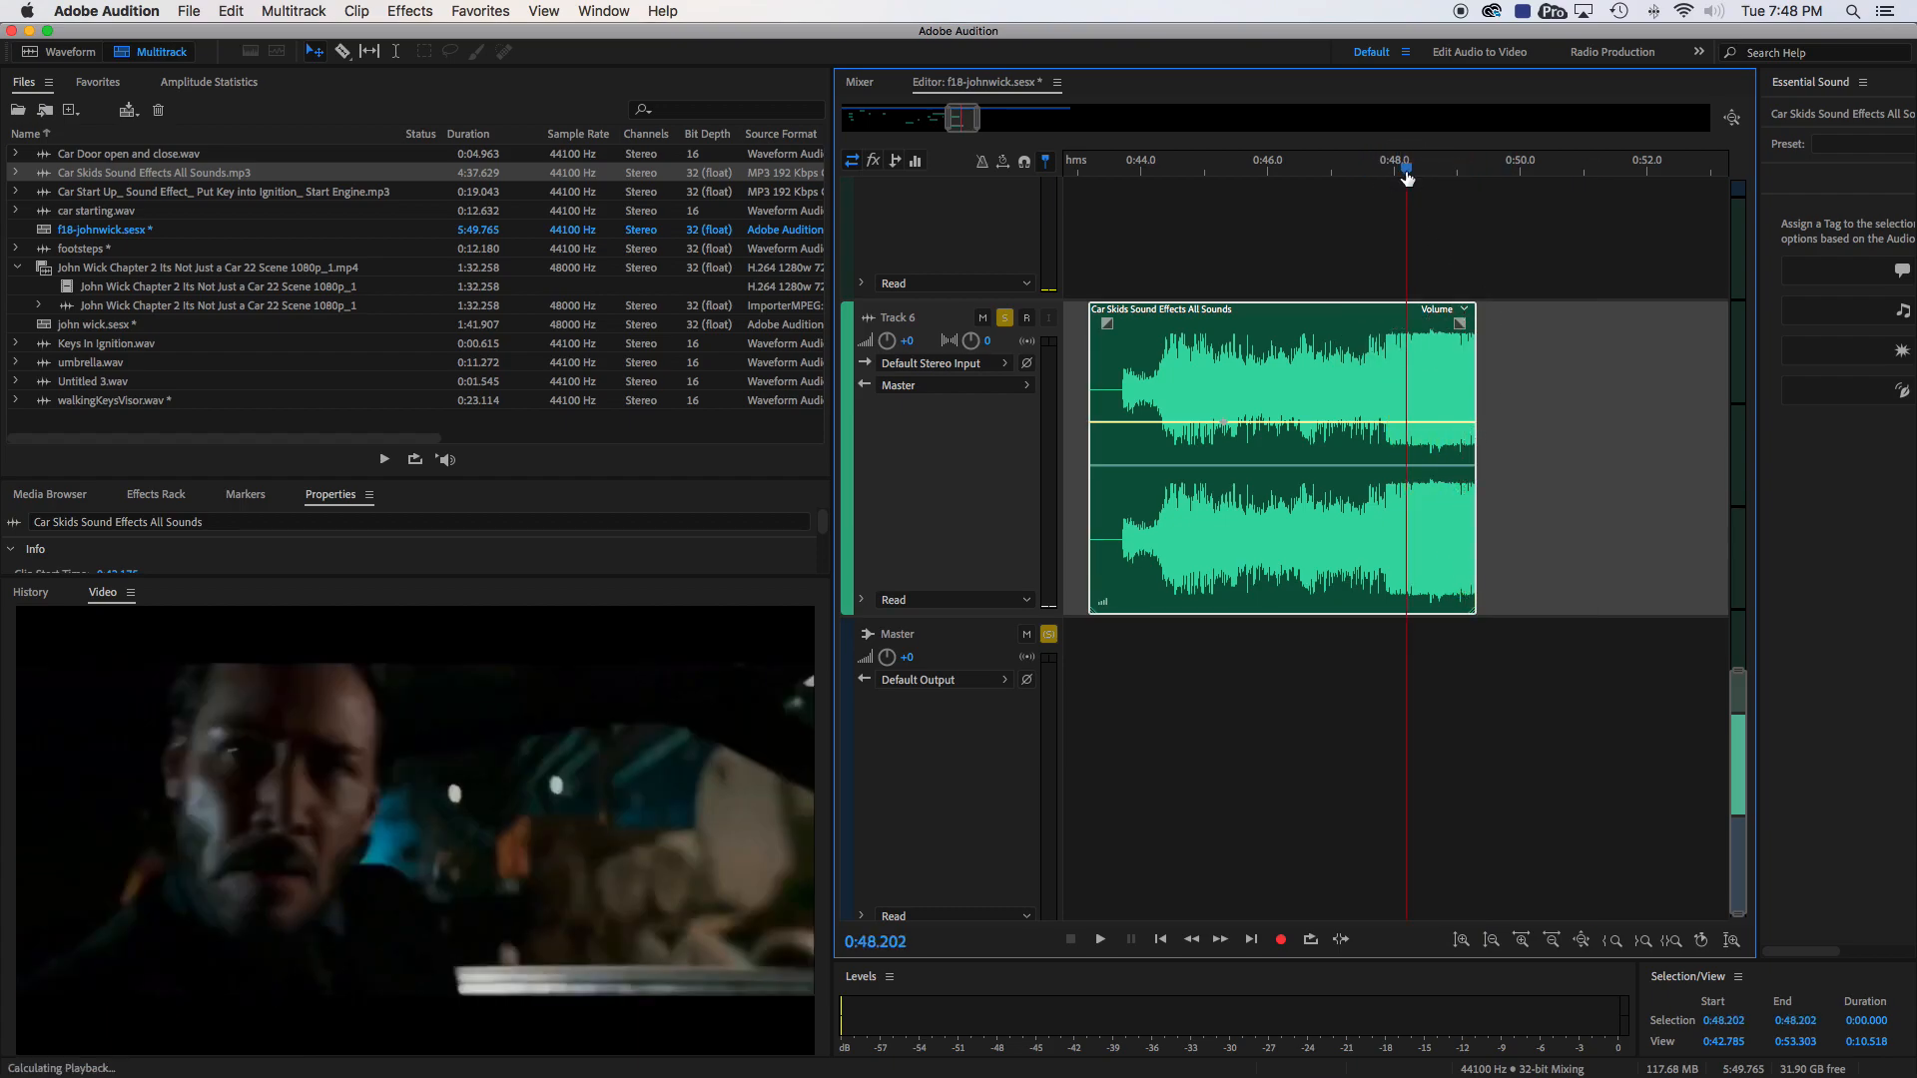
pyautogui.press('space')
# - Fade out the shortened skid clip from about 0:47.9 with a strongly rounded curve and listen from 0:47.918
pyautogui.moveTo(1460, 323); pyautogui.dragTo(1376, 325)
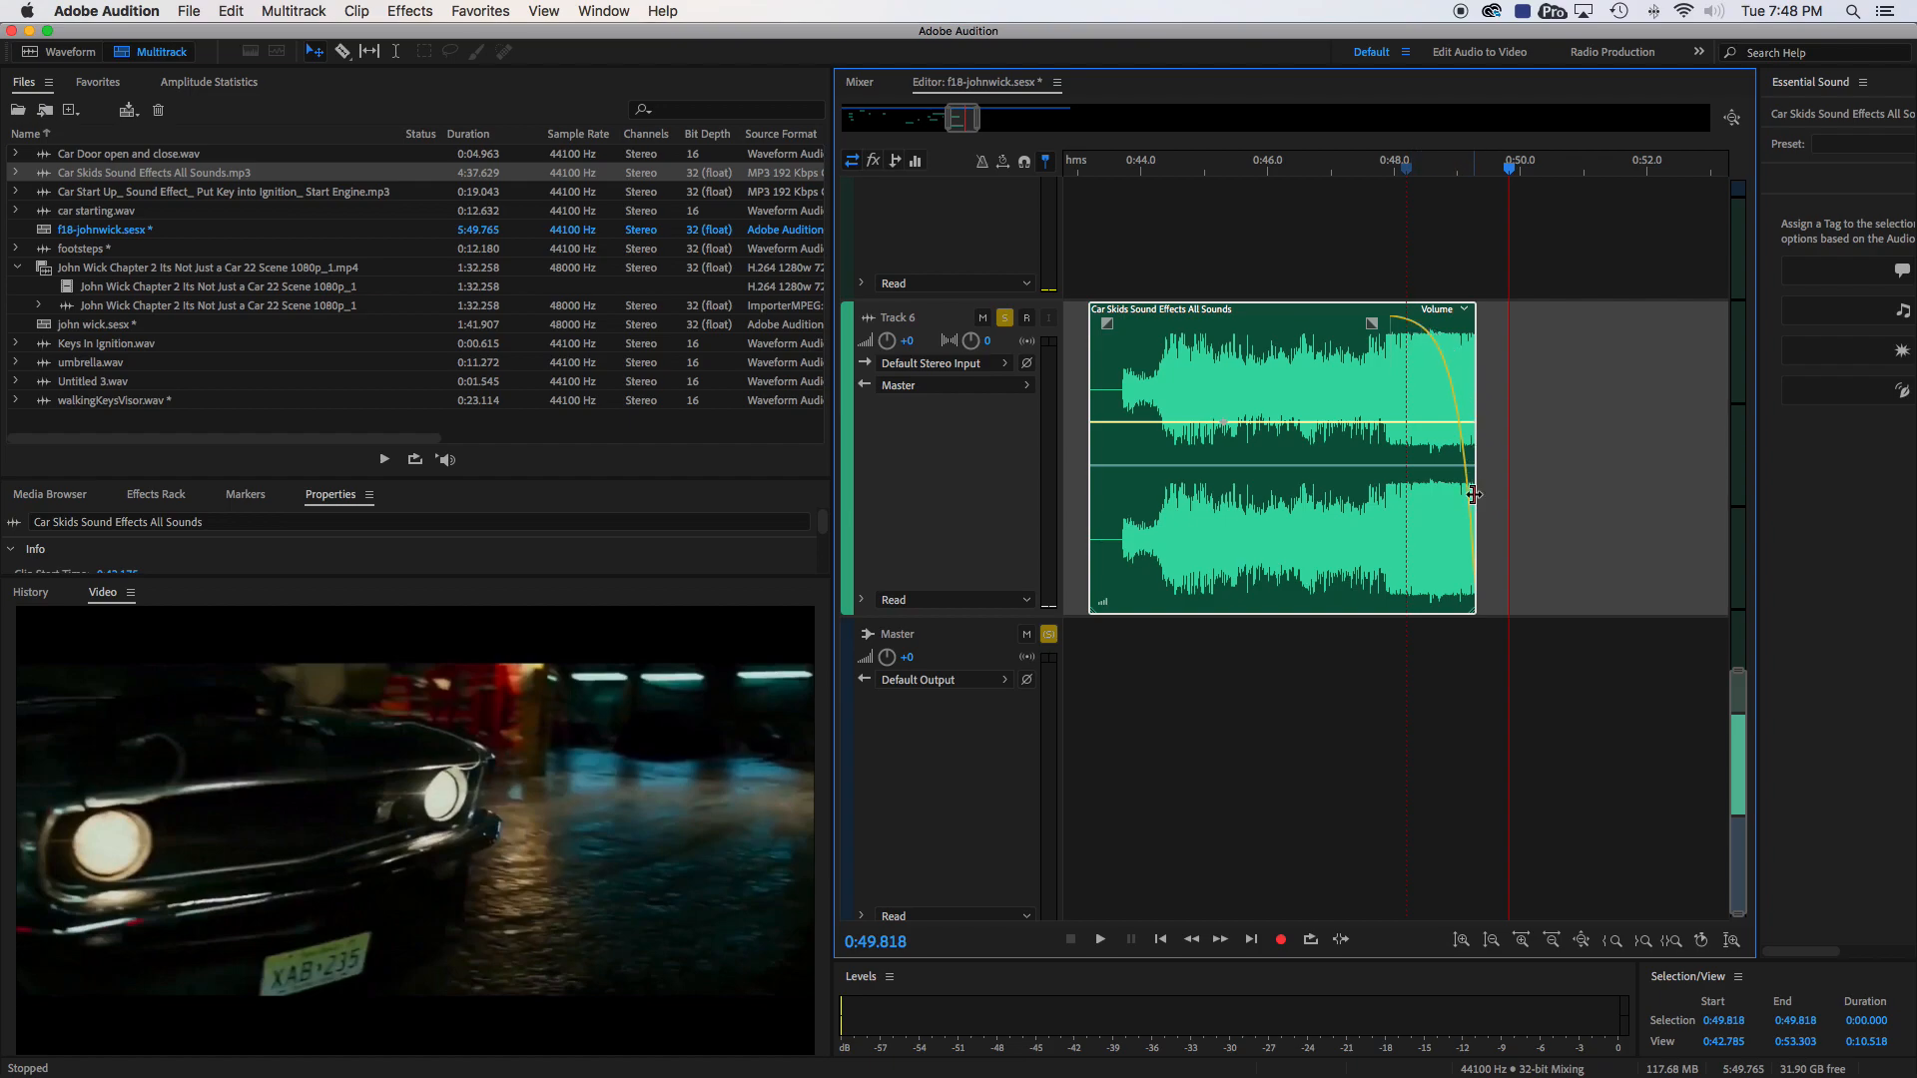
pyautogui.click(1389, 170)
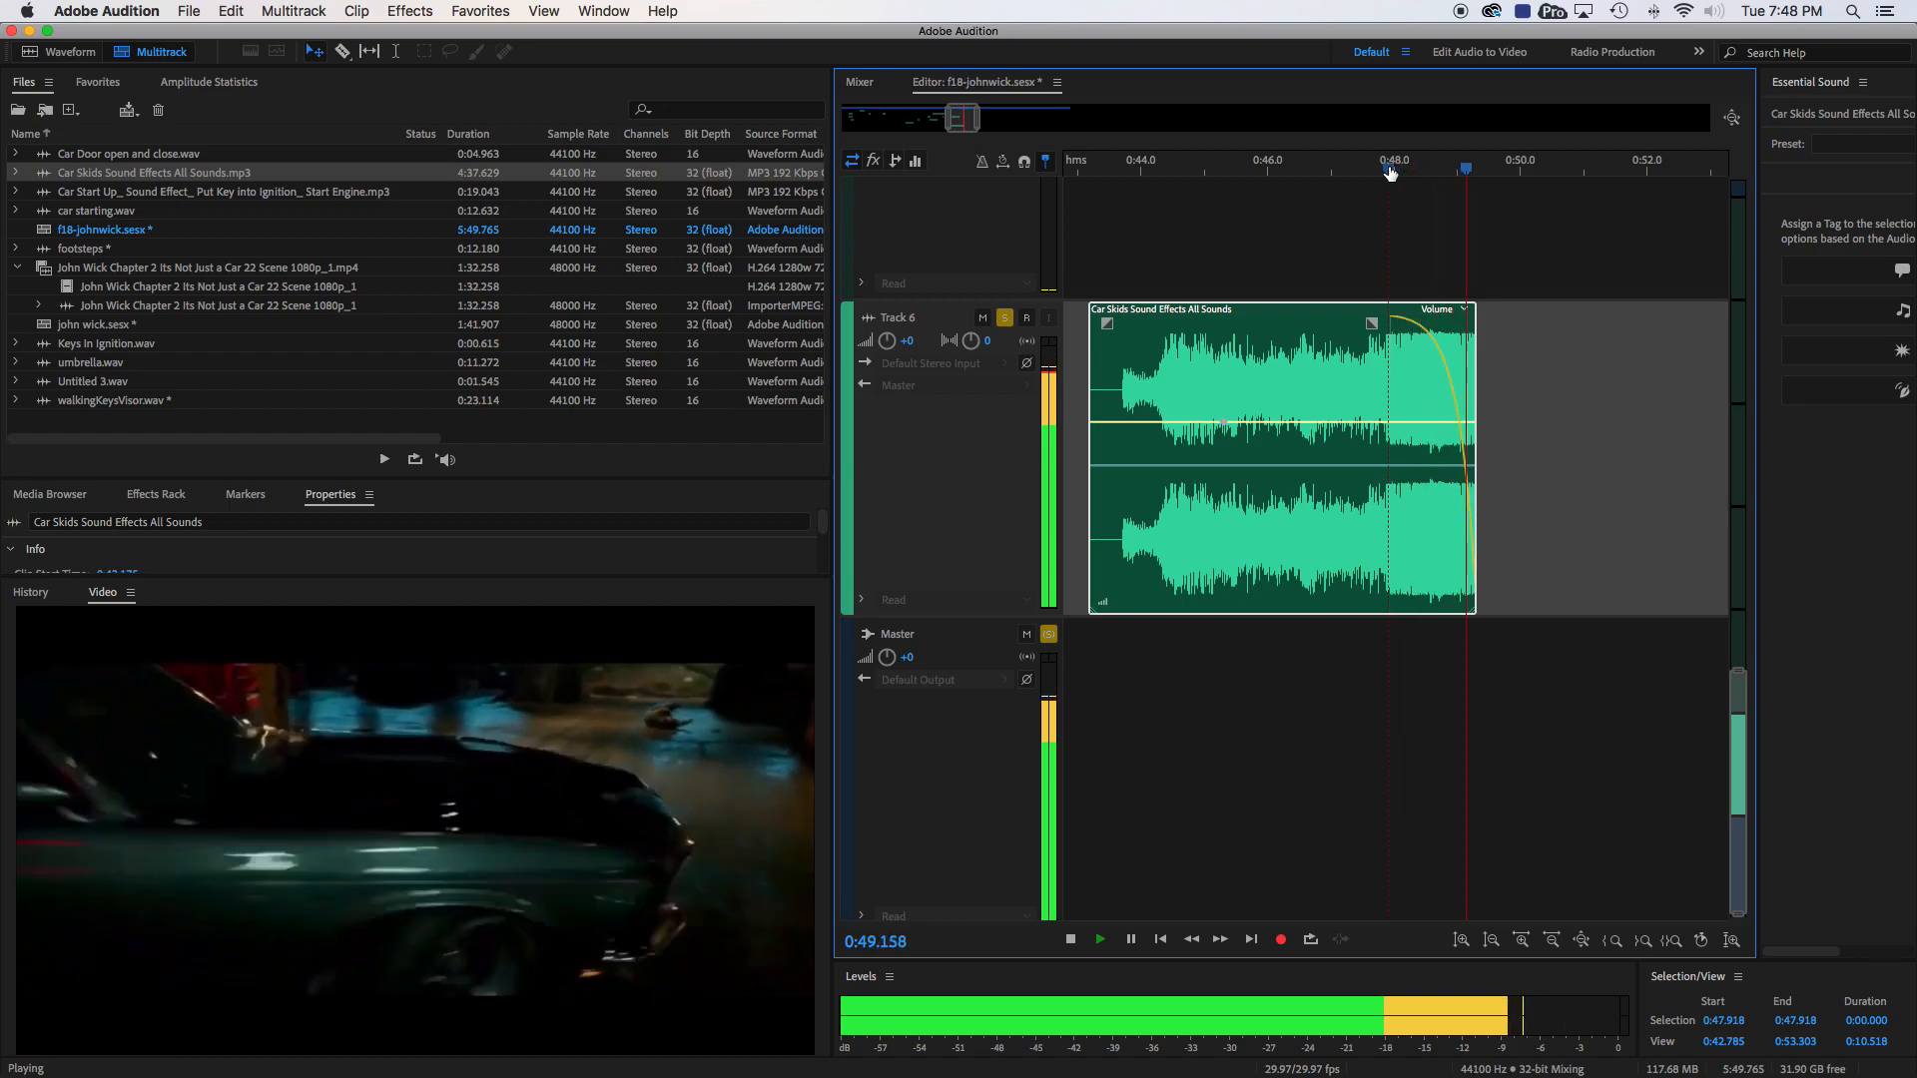
pyautogui.press('space')
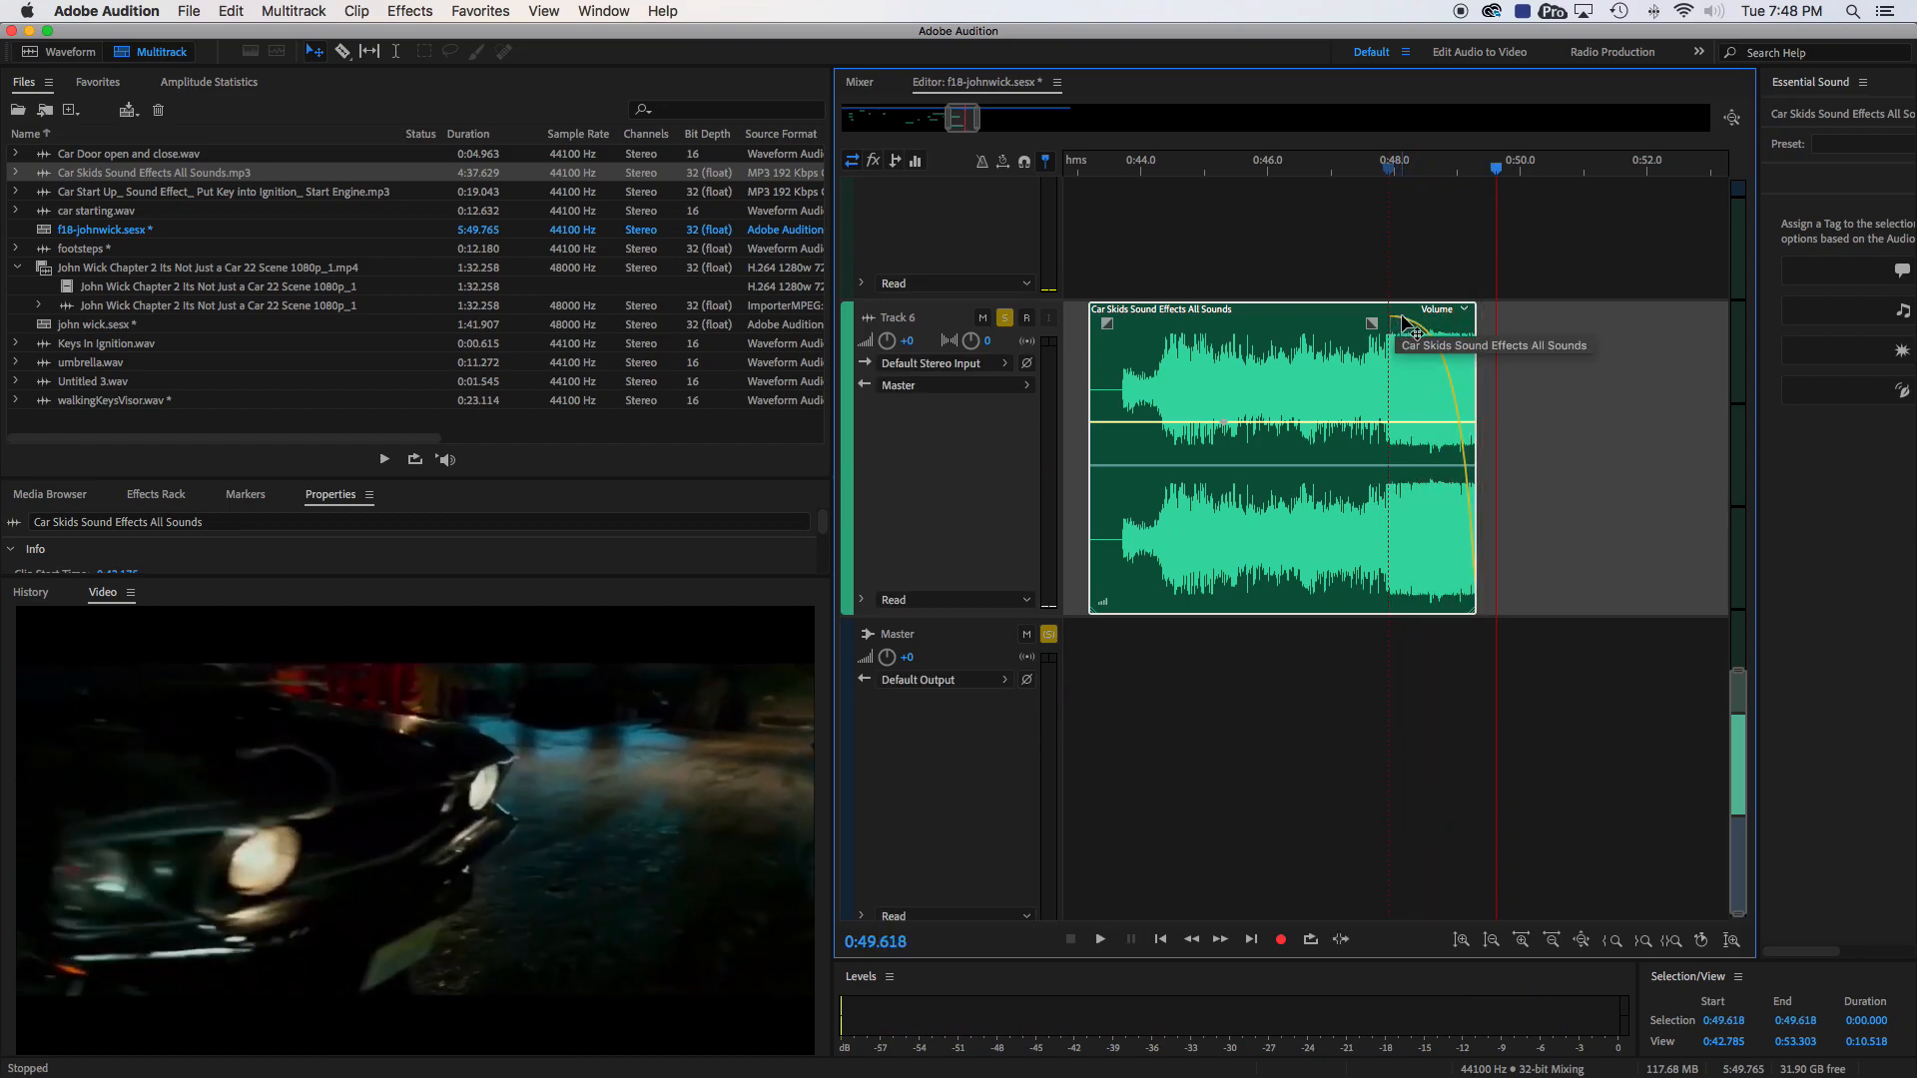
# - Reshape the skid clip's fade-out into a steep early drop starting at about 0:48.2 and listen from 0:47.949
pyautogui.moveTo(1403, 321); pyautogui.dragTo(1403, 417)
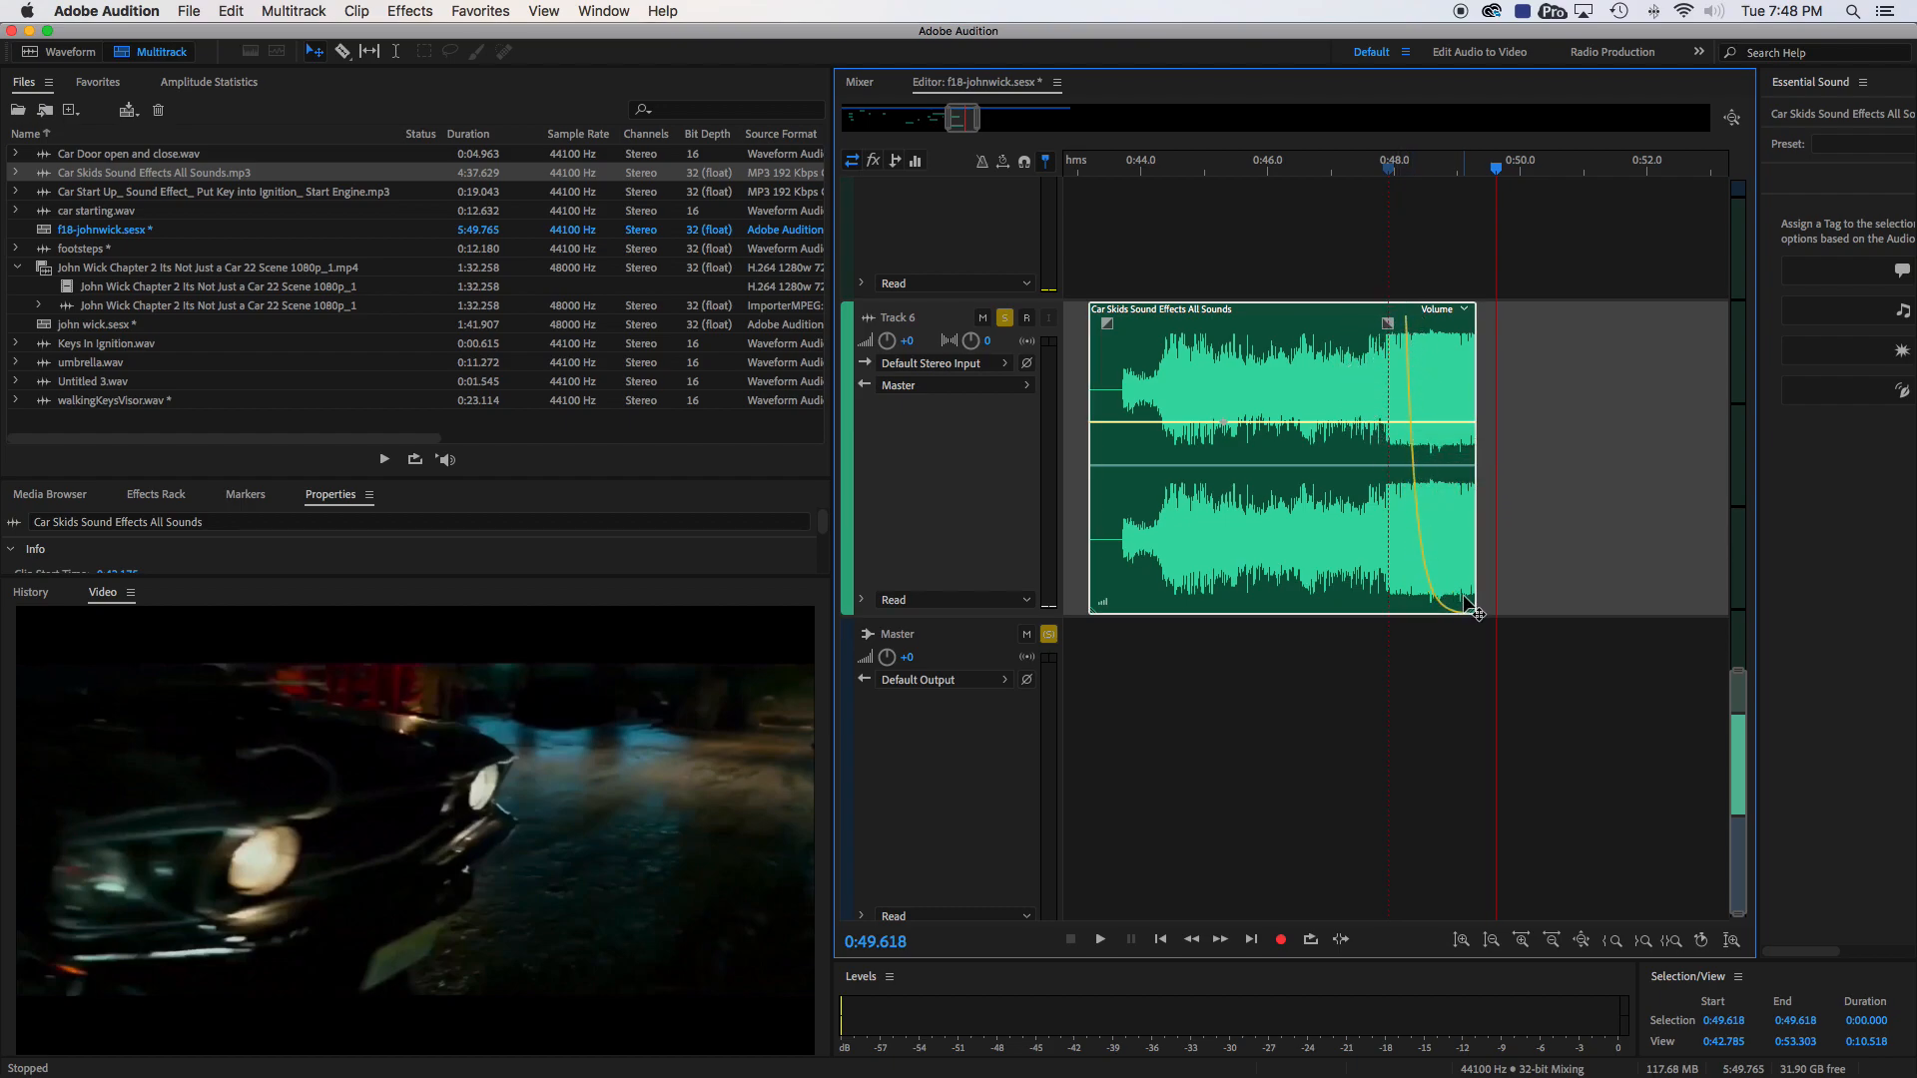
pyautogui.click(1392, 169)
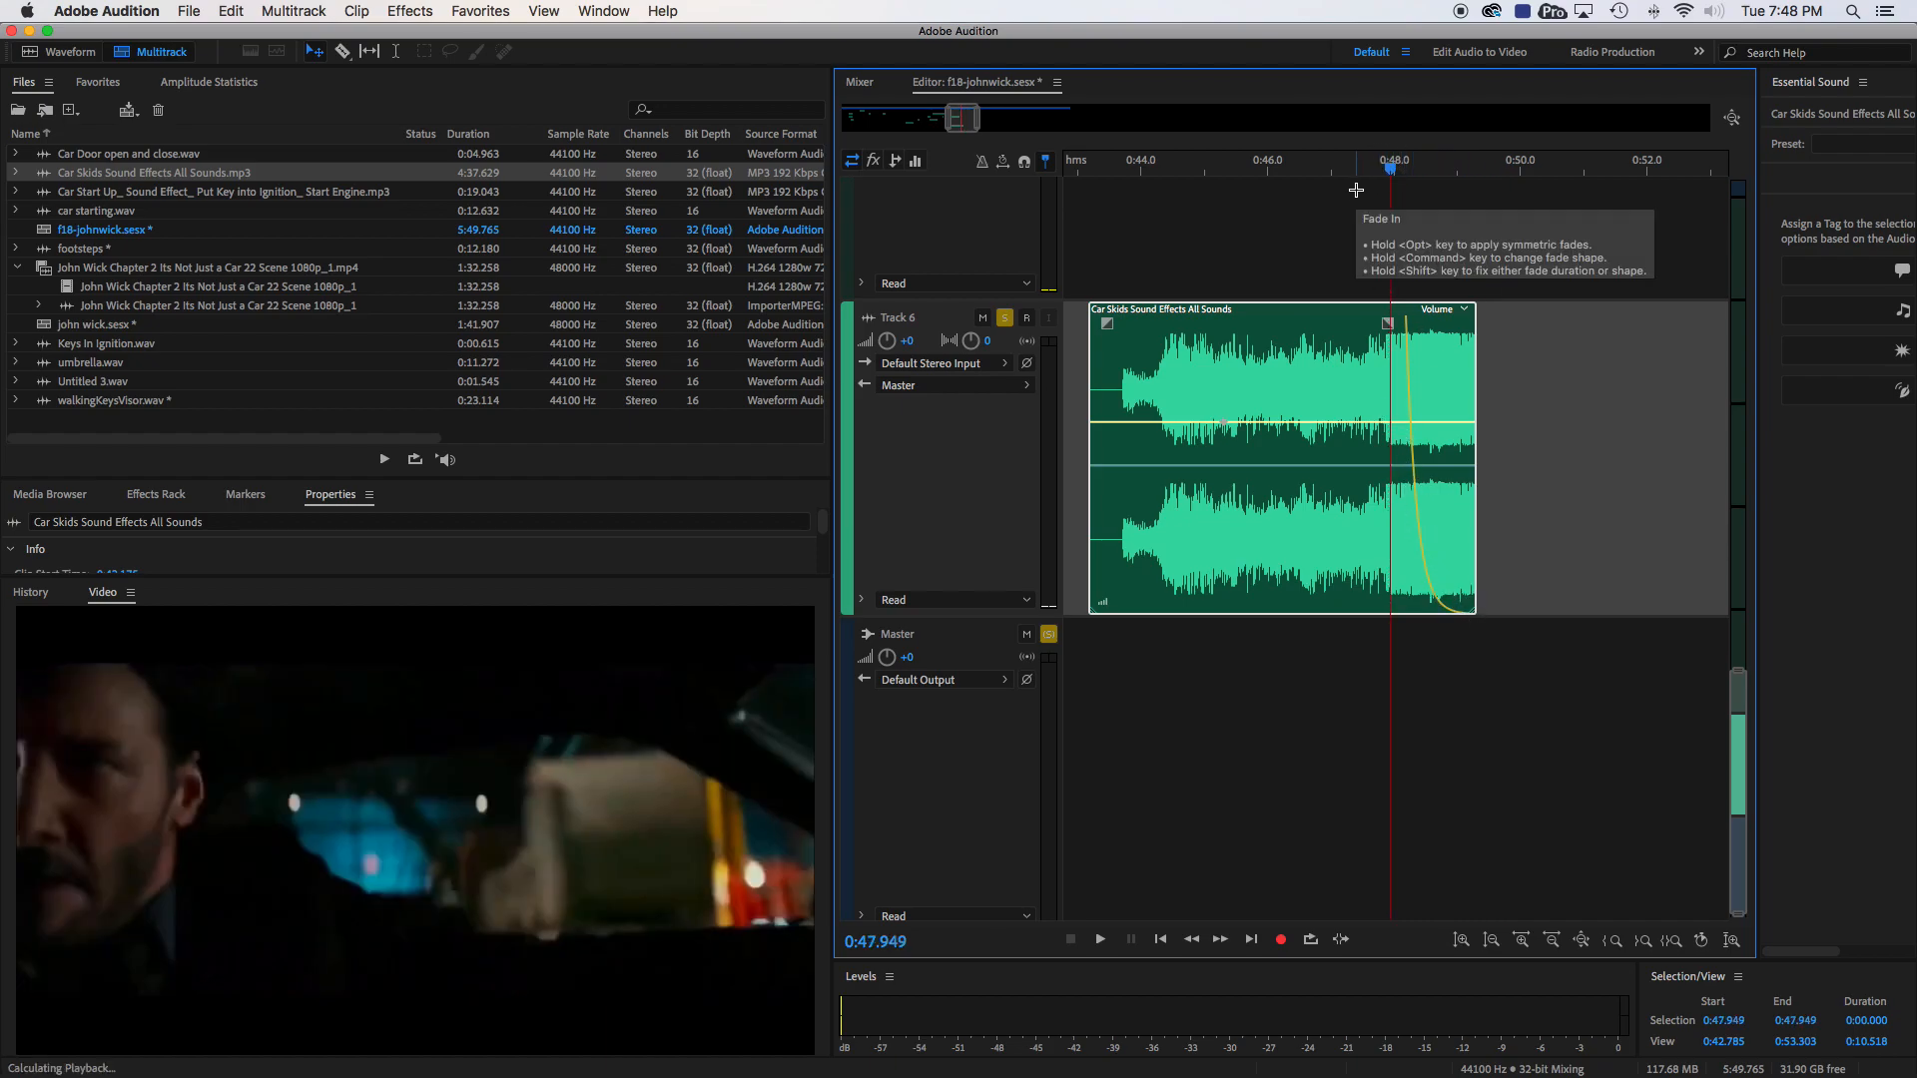
pyautogui.press('space')
pyautogui.press('space')
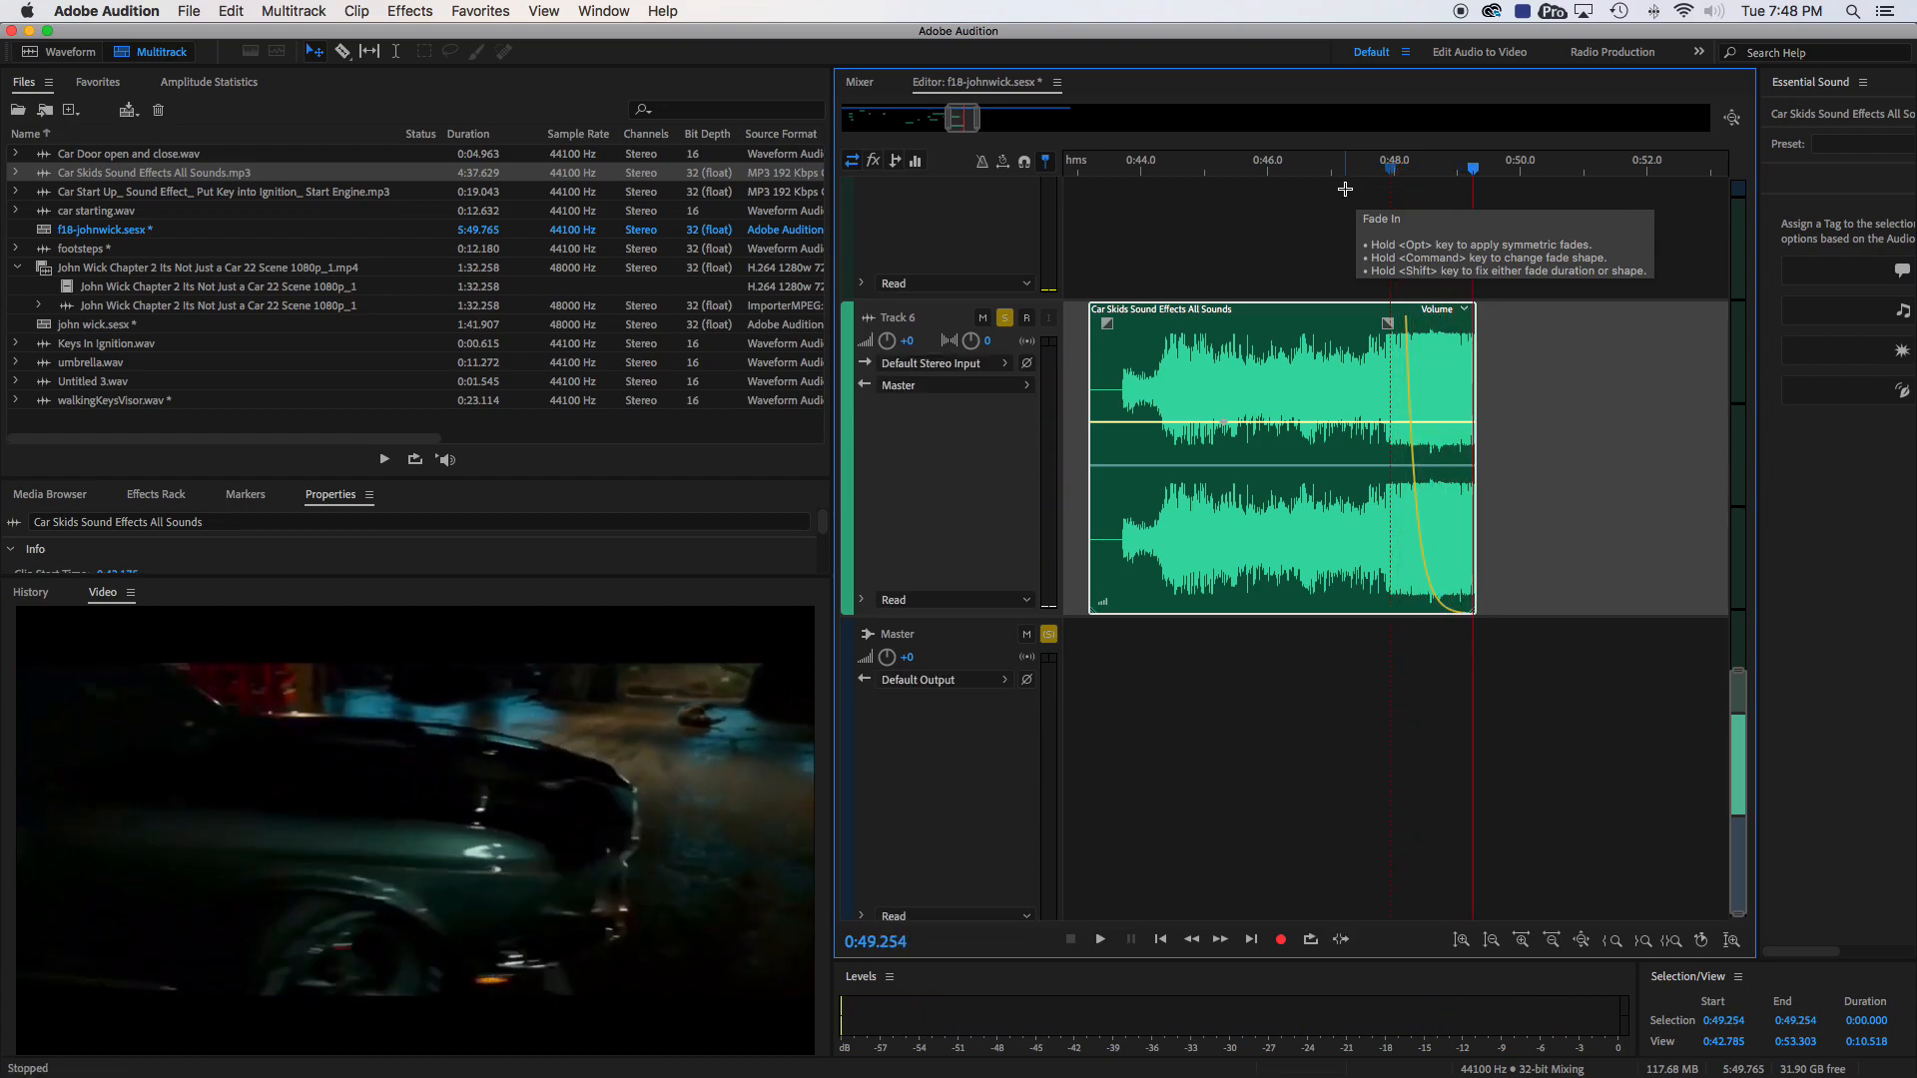
# - Reshape the skid clip's fade-out into a slightly rounded curve starting at about 0:48.3 and listen from 0:47.981
pyautogui.moveTo(1390, 322); pyautogui.dragTo(1393, 250)
pyautogui.click(1394, 173)
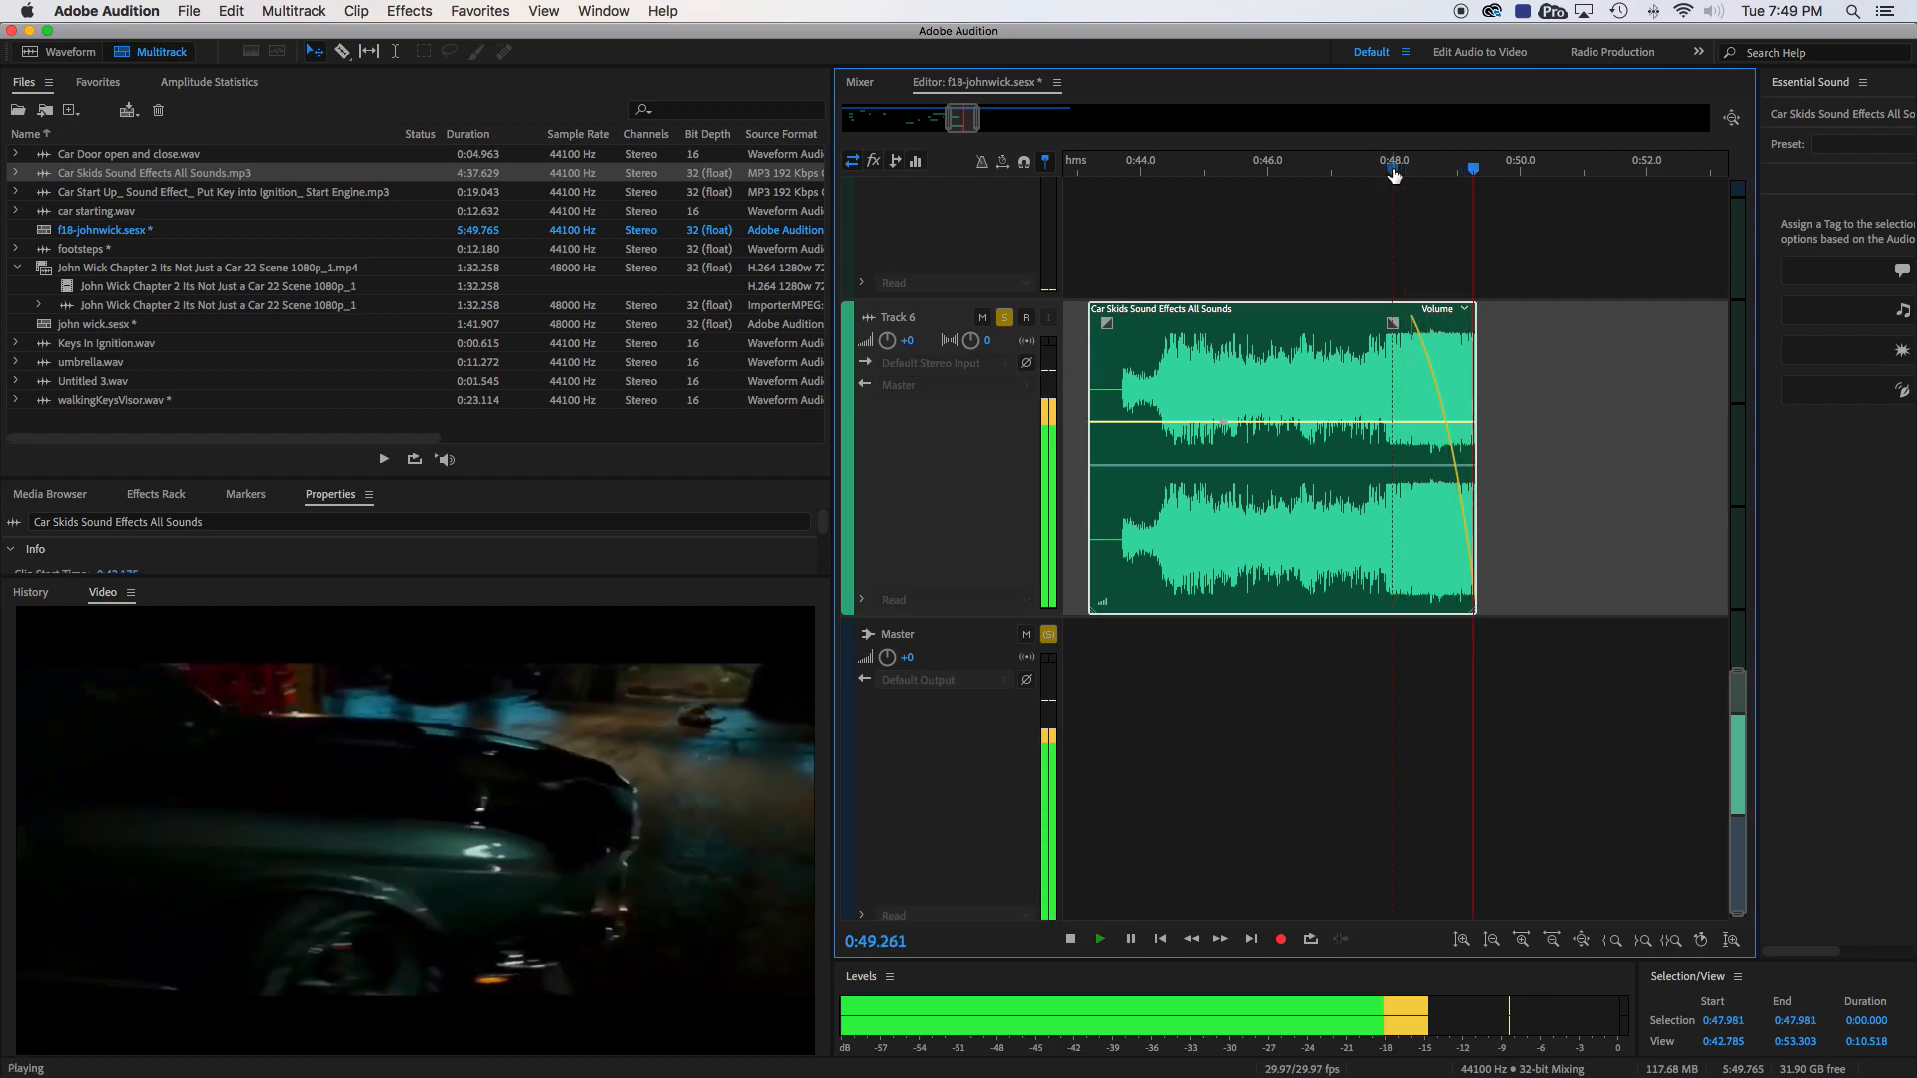
pyautogui.press('space')
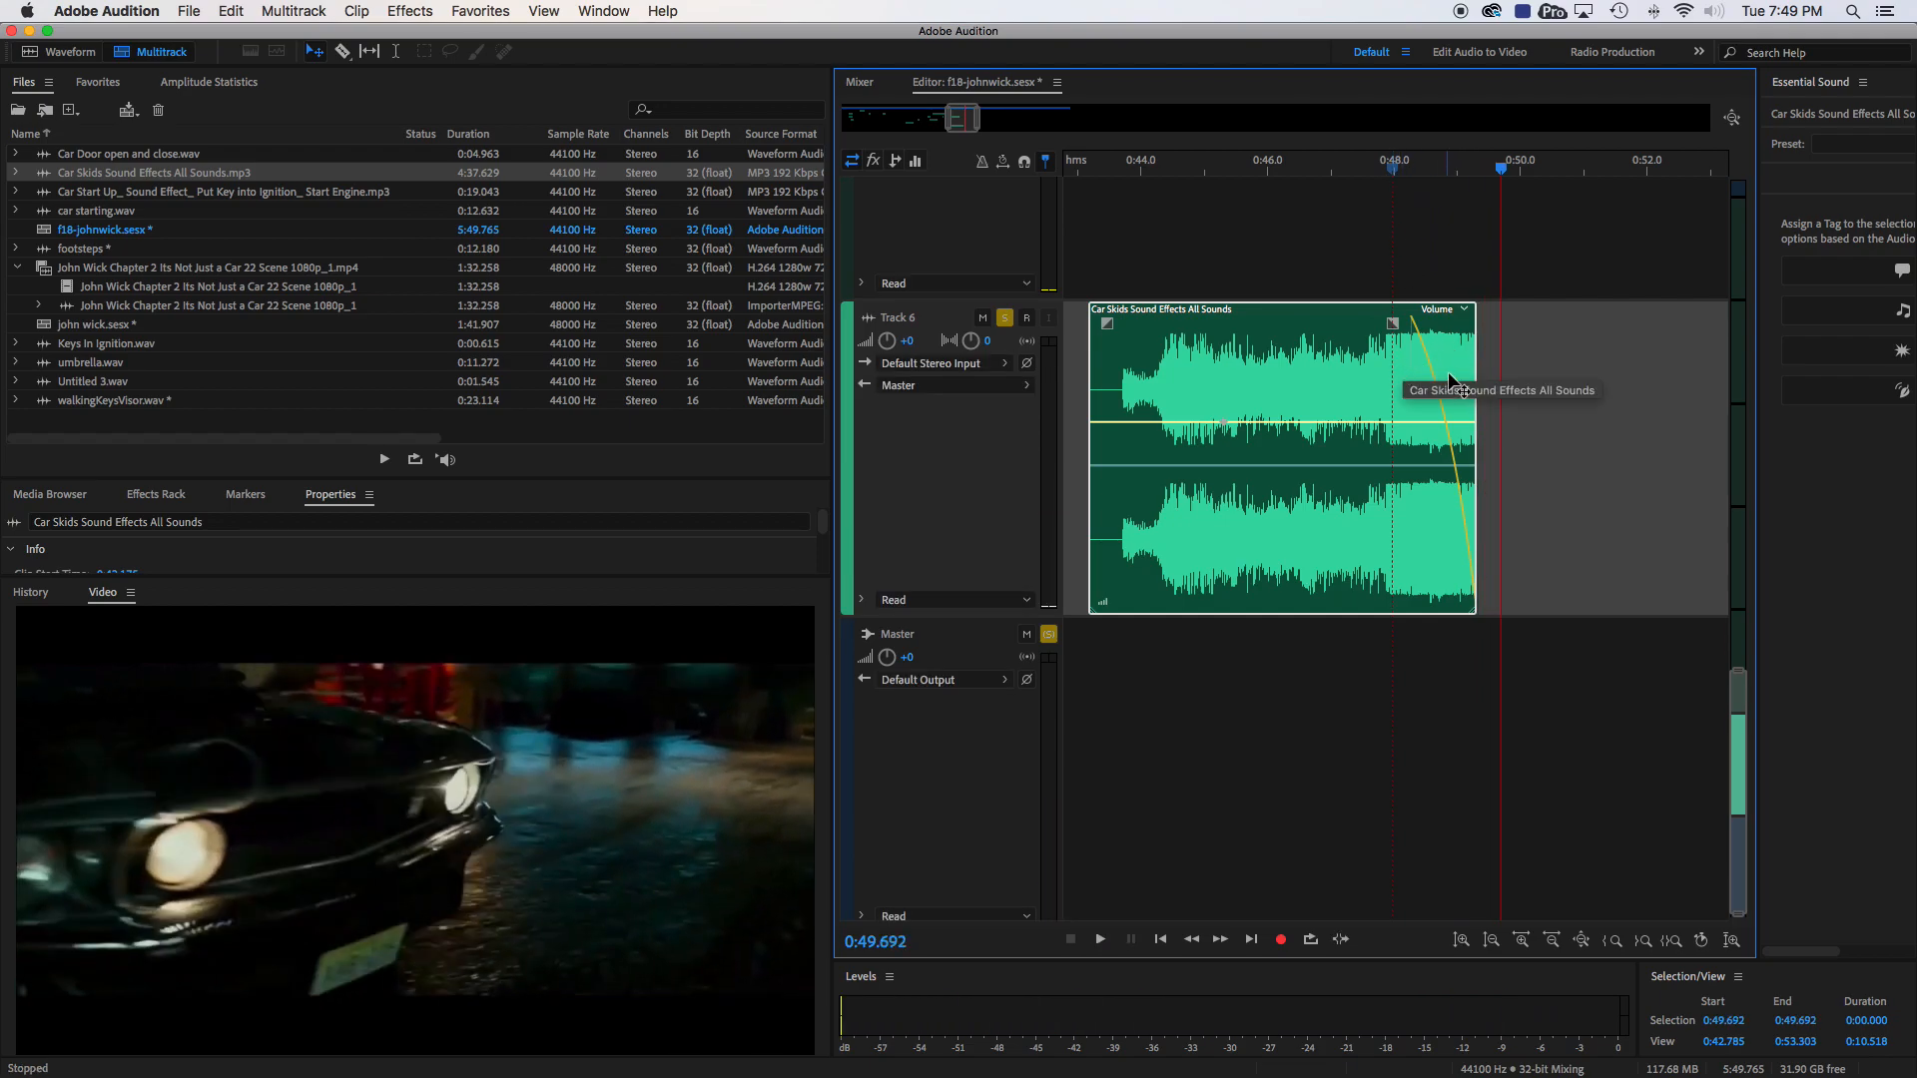
# - Extend the skid clip's end to about 0:51.0, start its fade-out at about 0:50.3, and listen from 0:47.839
pyautogui.moveTo(1474, 358); pyautogui.dragTo(1582, 369)
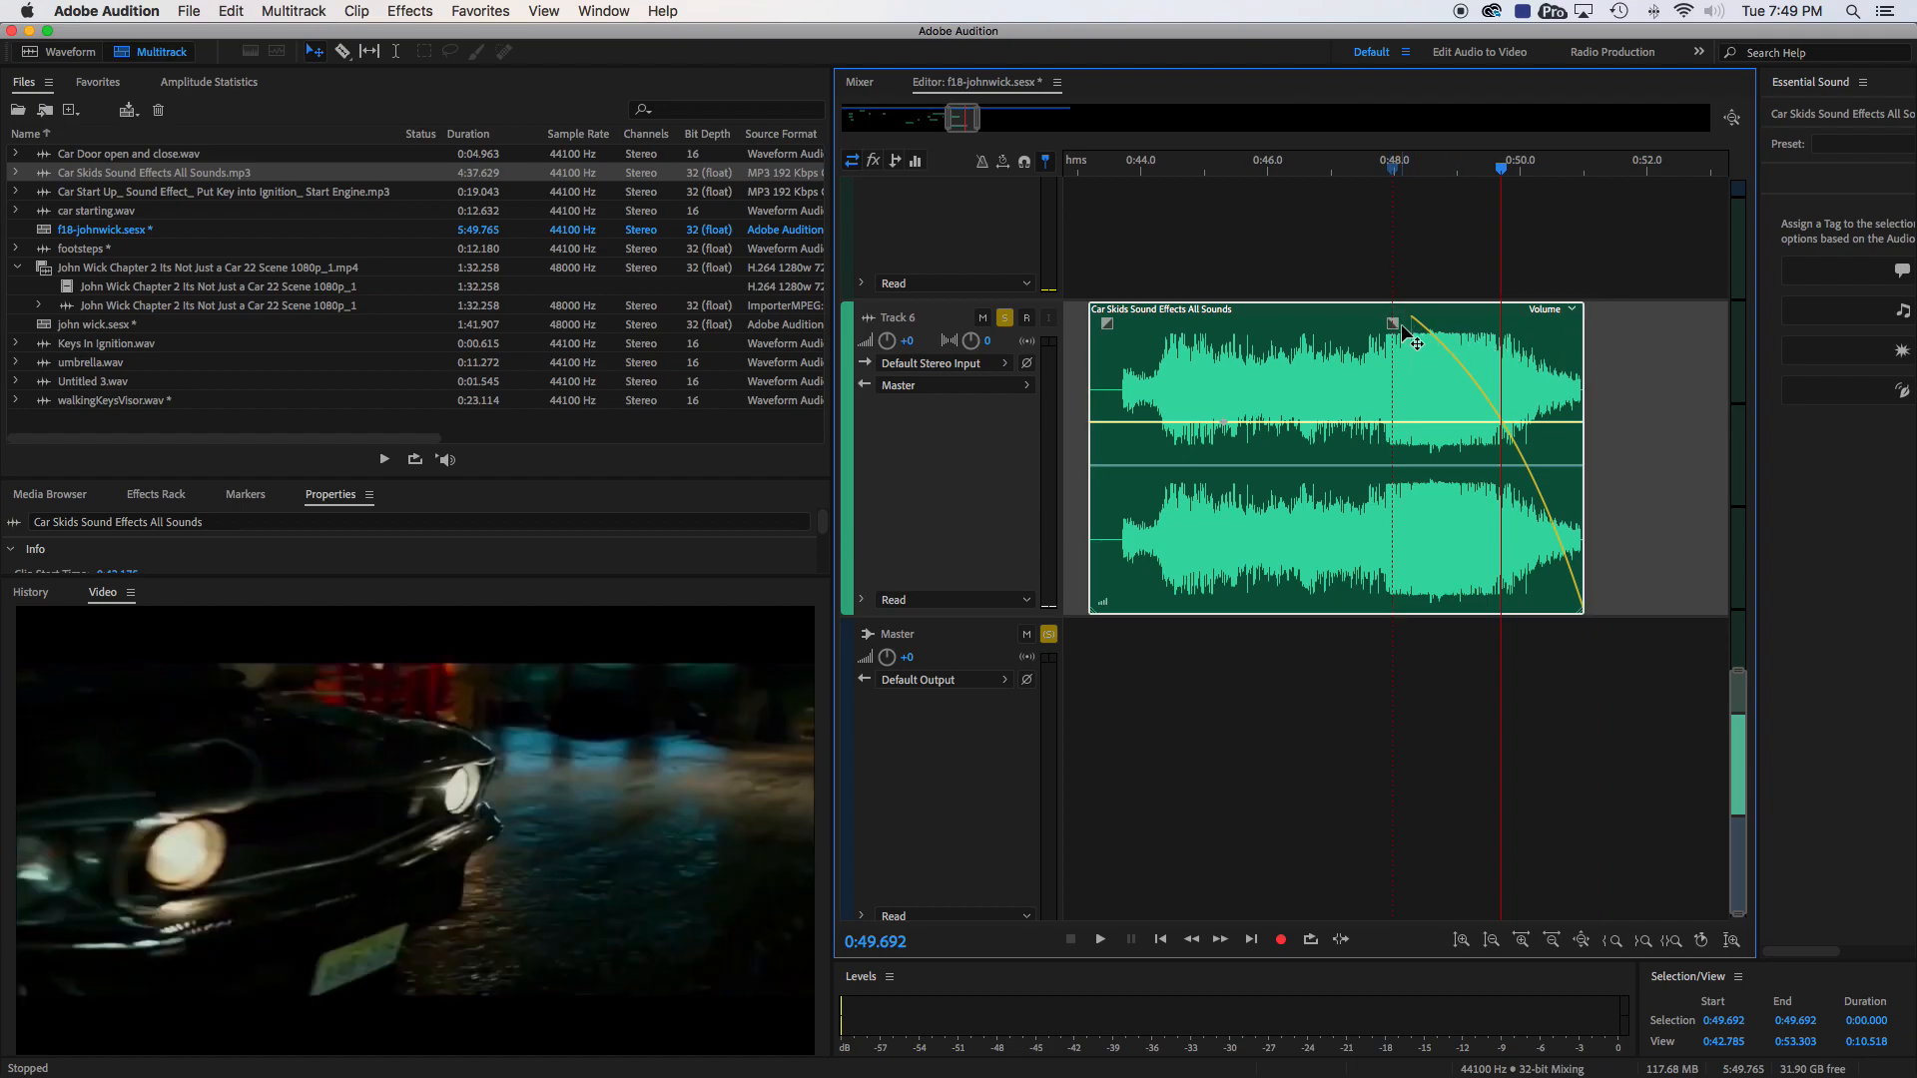
pyautogui.moveTo(1391, 322); pyautogui.dragTo(1519, 320)
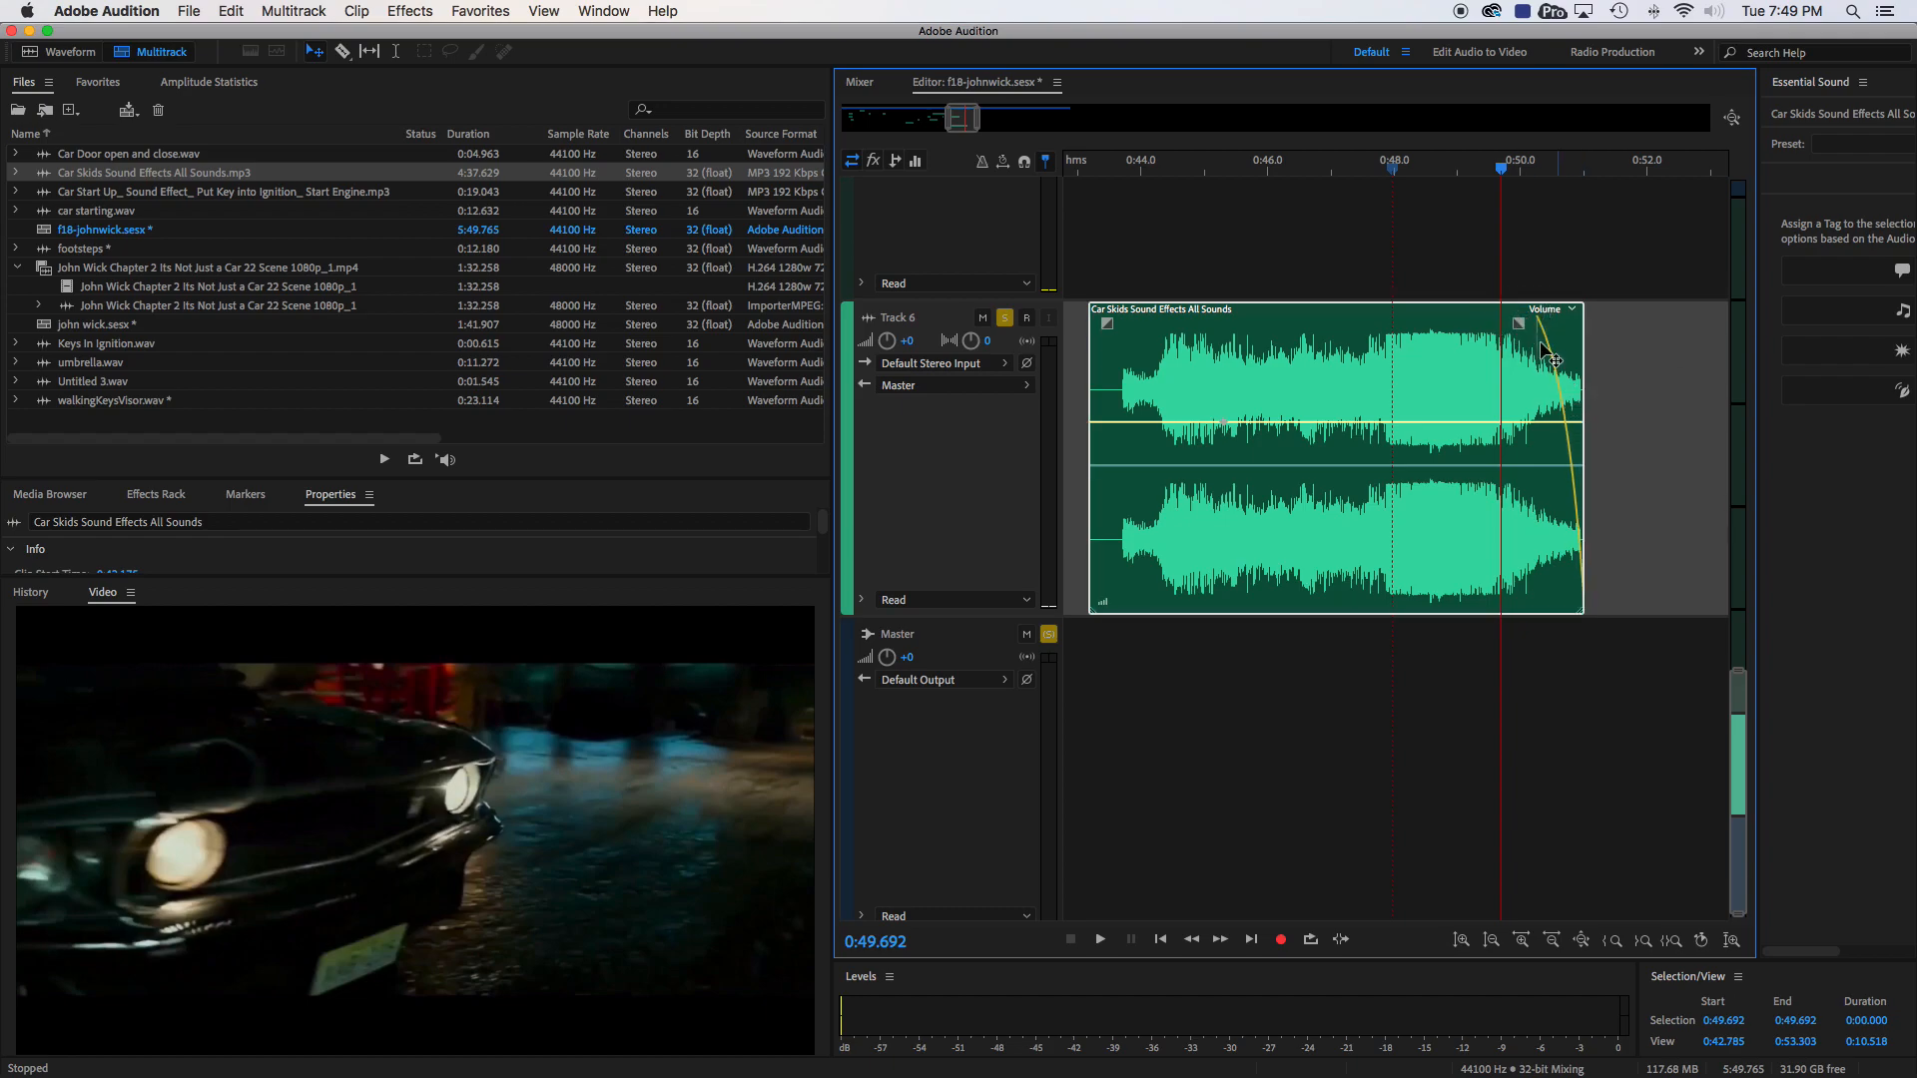
pyautogui.click(1384, 172)
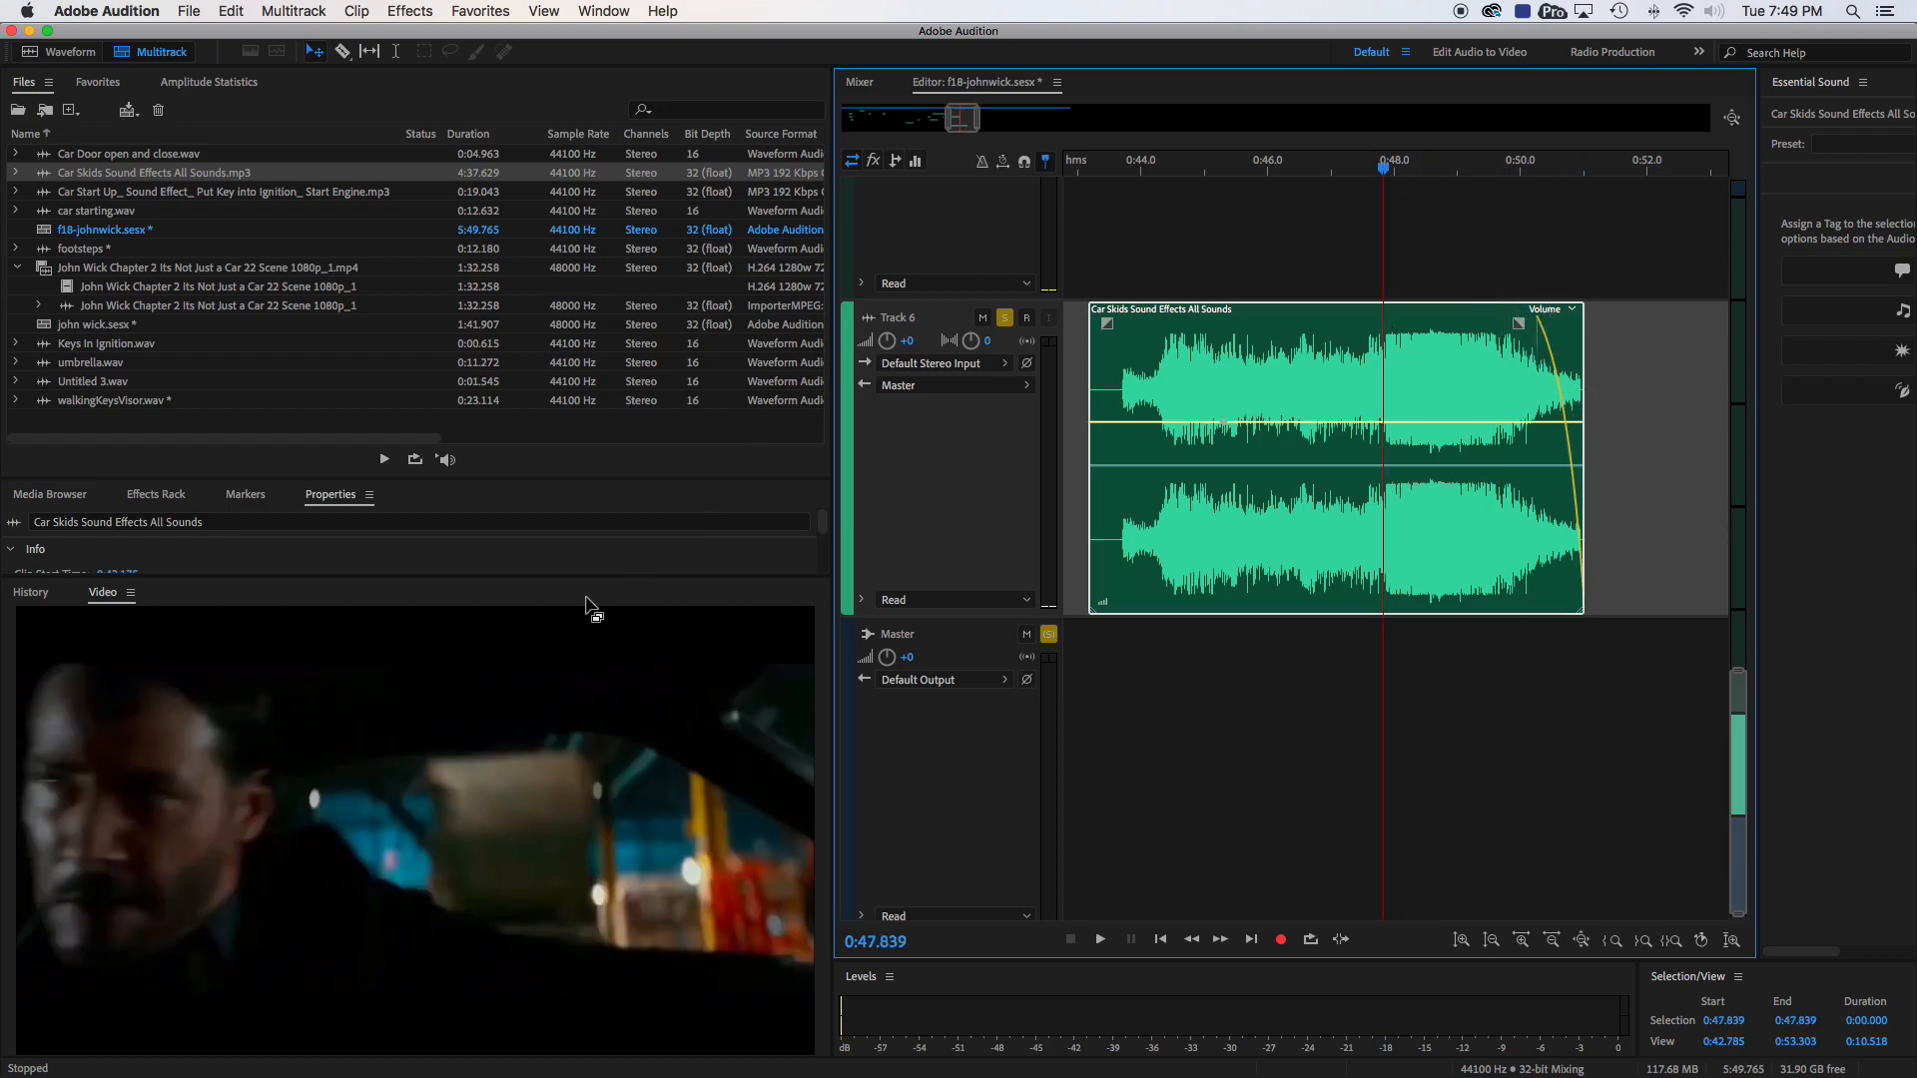
pyautogui.press('space')
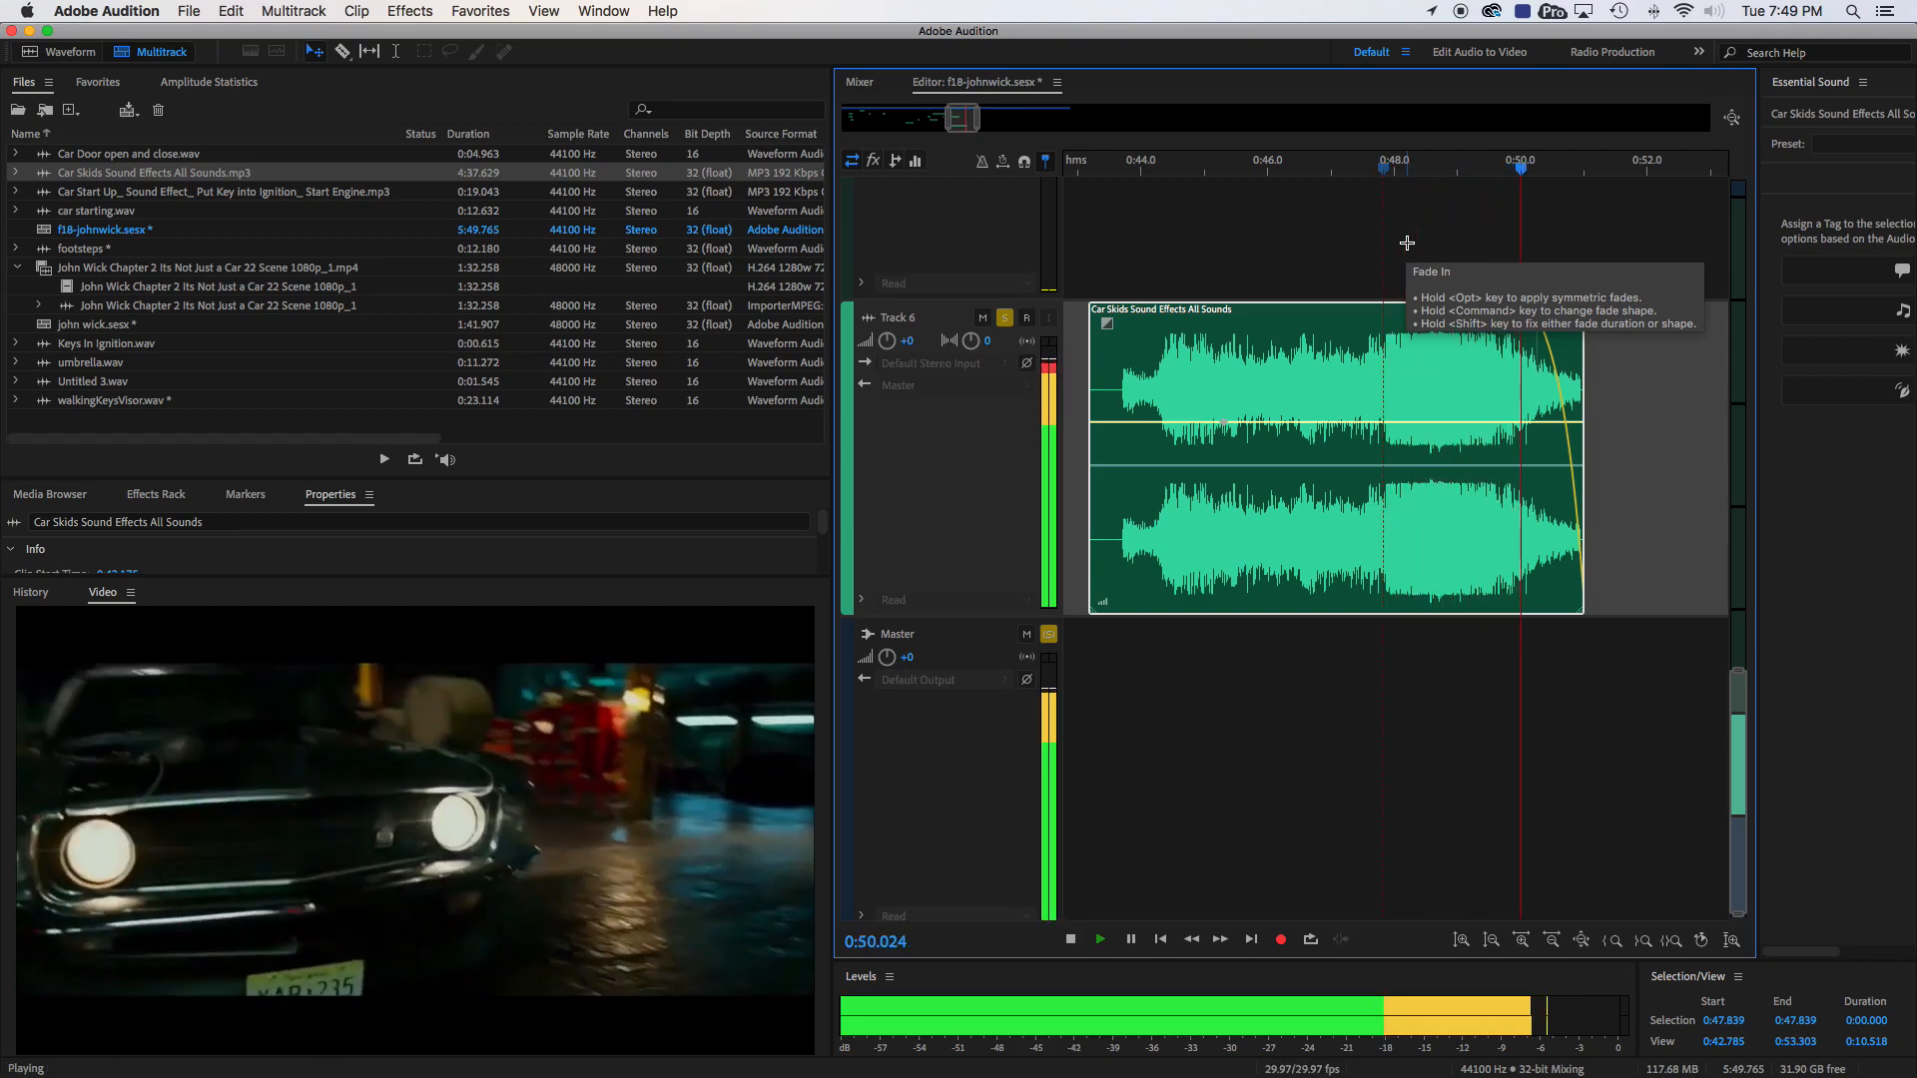
pyautogui.press('space')
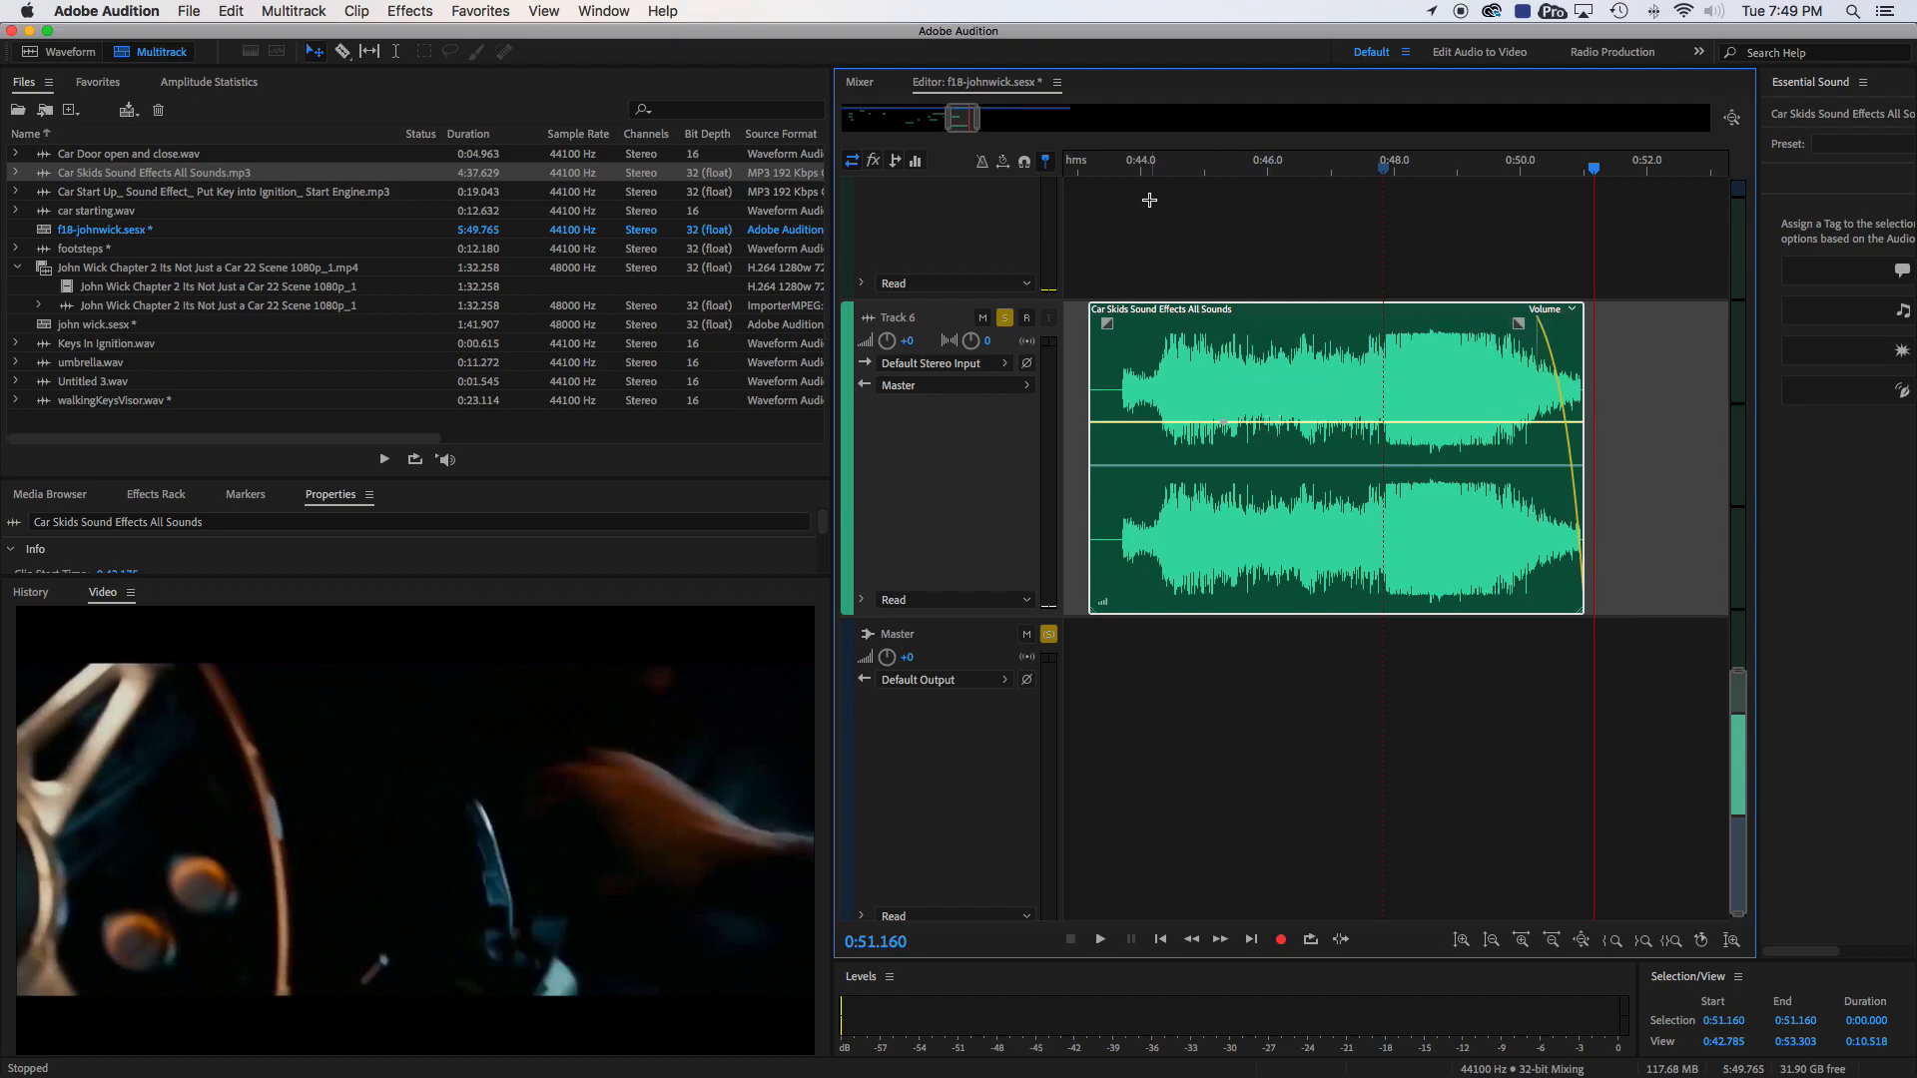
# - Trim the skid clip's start to about 0:46.9, fade it in until about 0:47.8, and check it from 0:46.322
pyautogui.click(1137, 165)
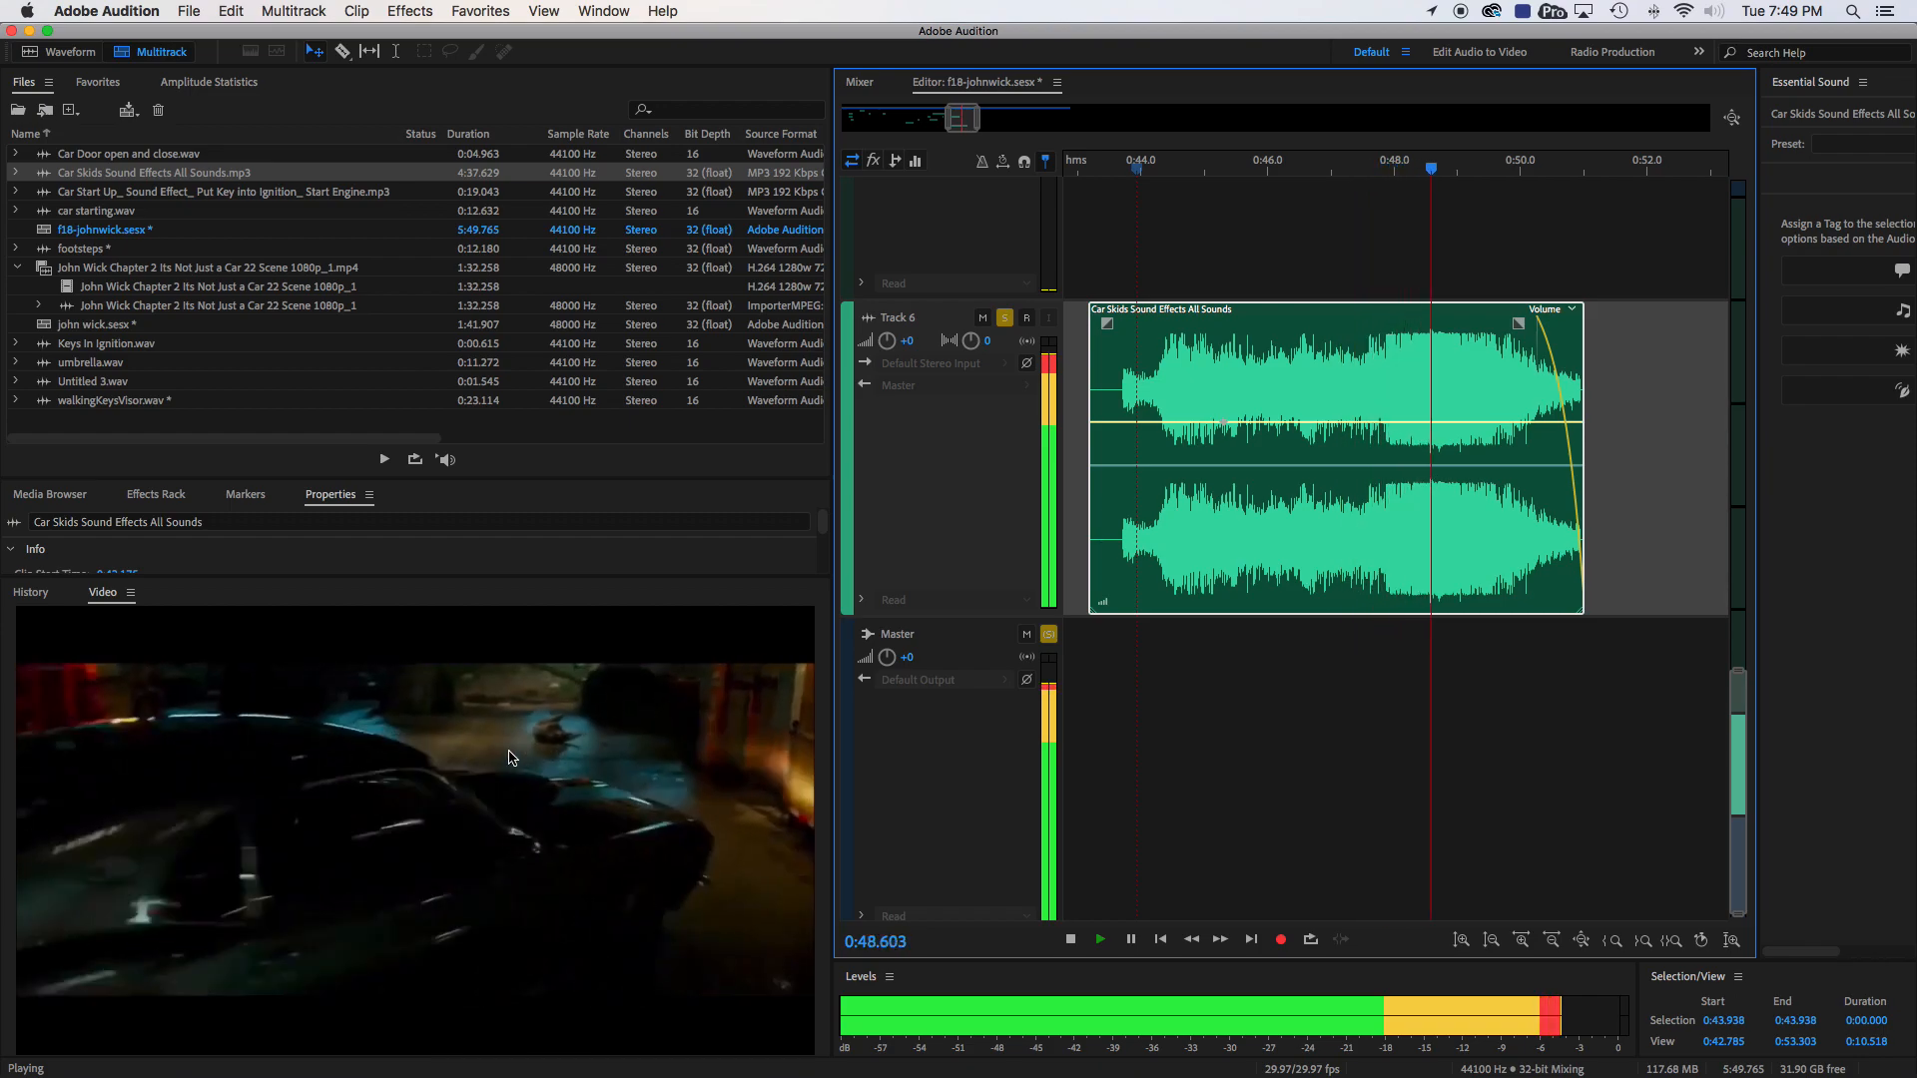
pyautogui.press('space')
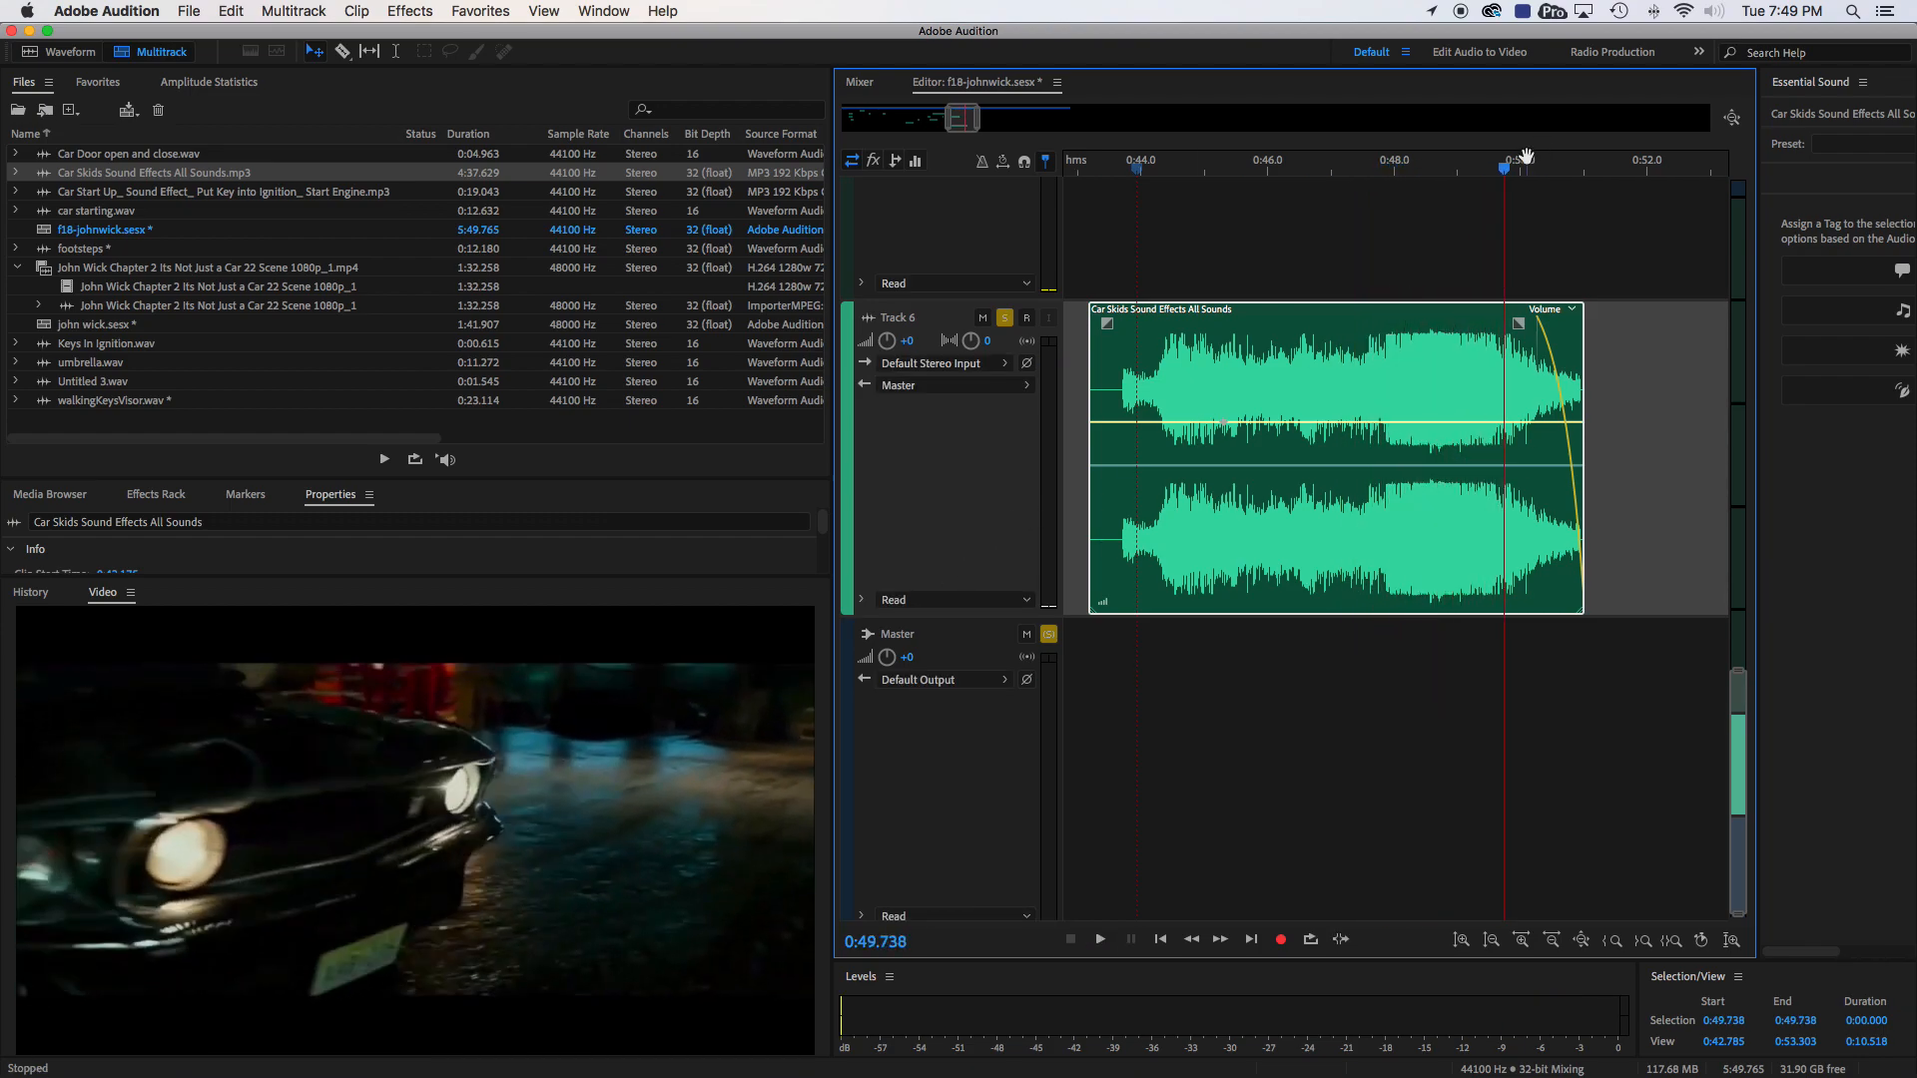
pyautogui.moveTo(1505, 174); pyautogui.dragTo(1358, 159)
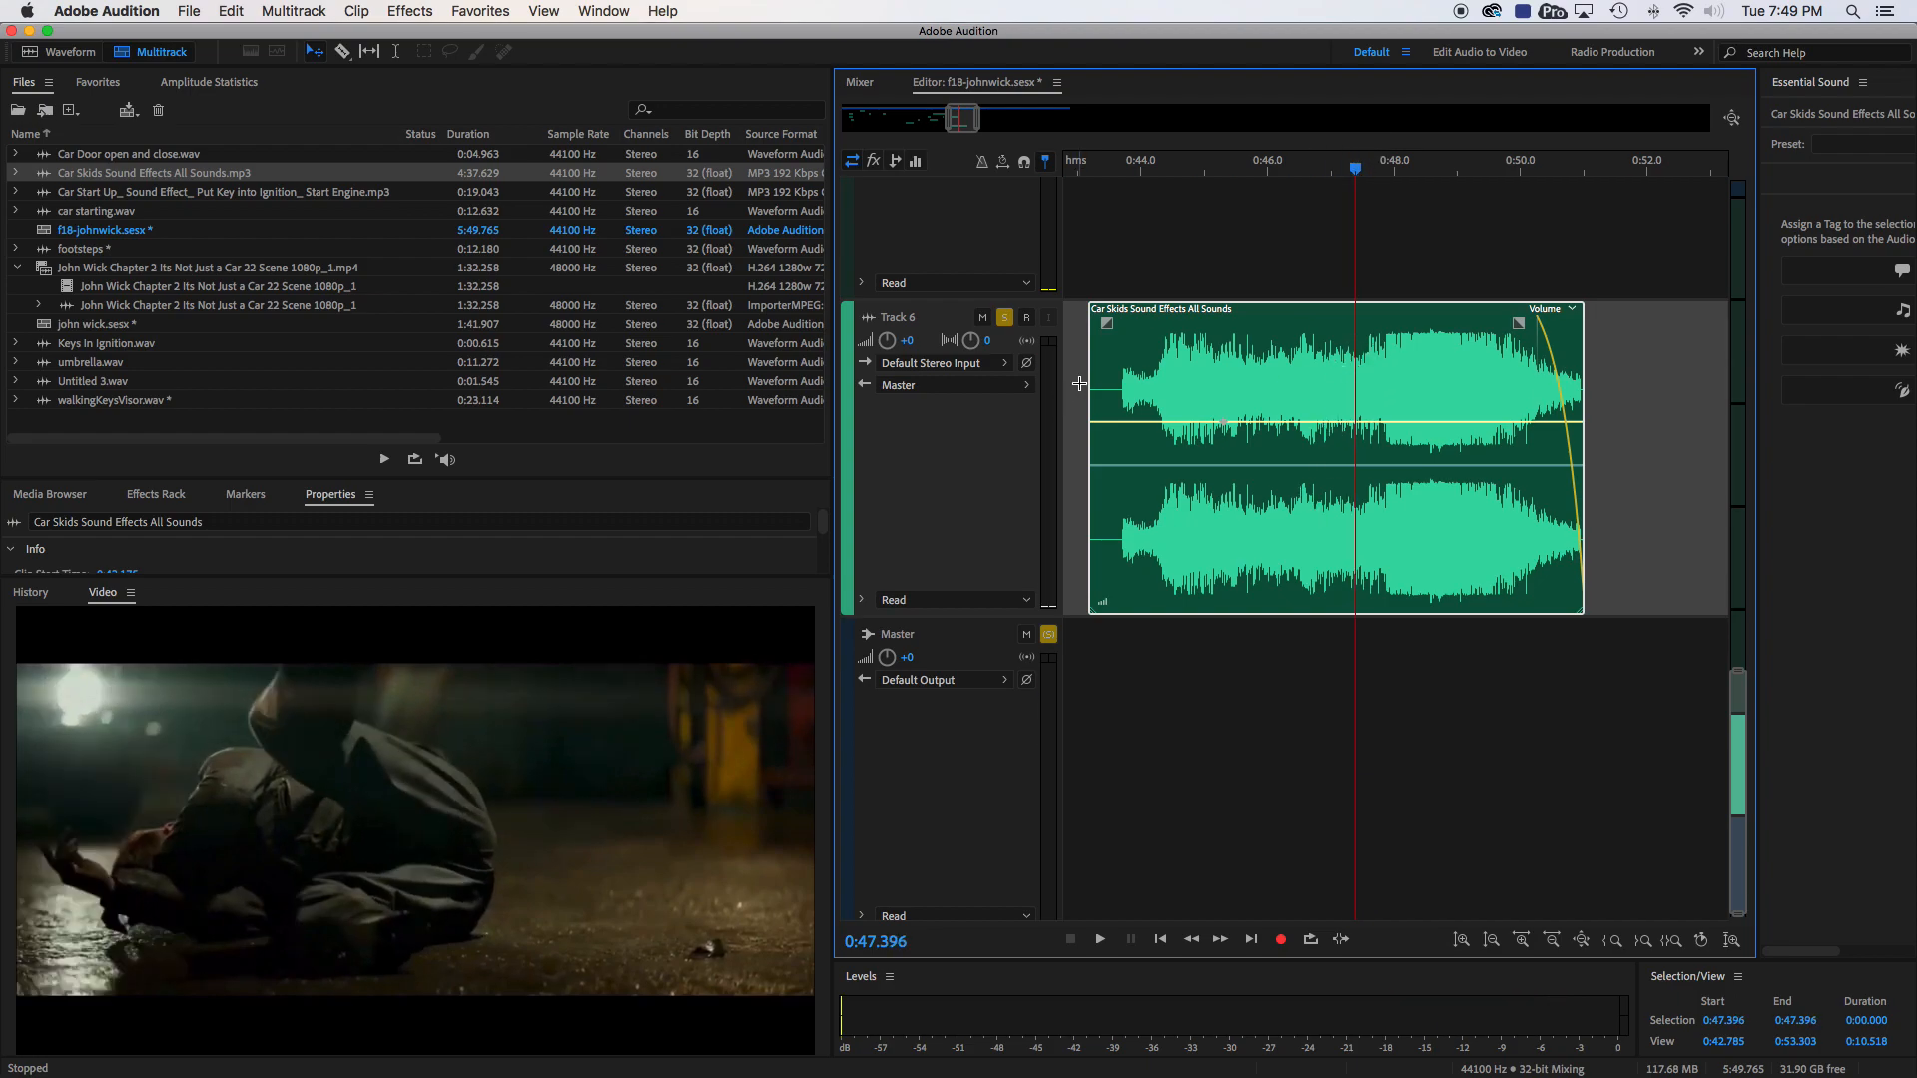
pyautogui.moveTo(1090, 374); pyautogui.dragTo(1408, 328)
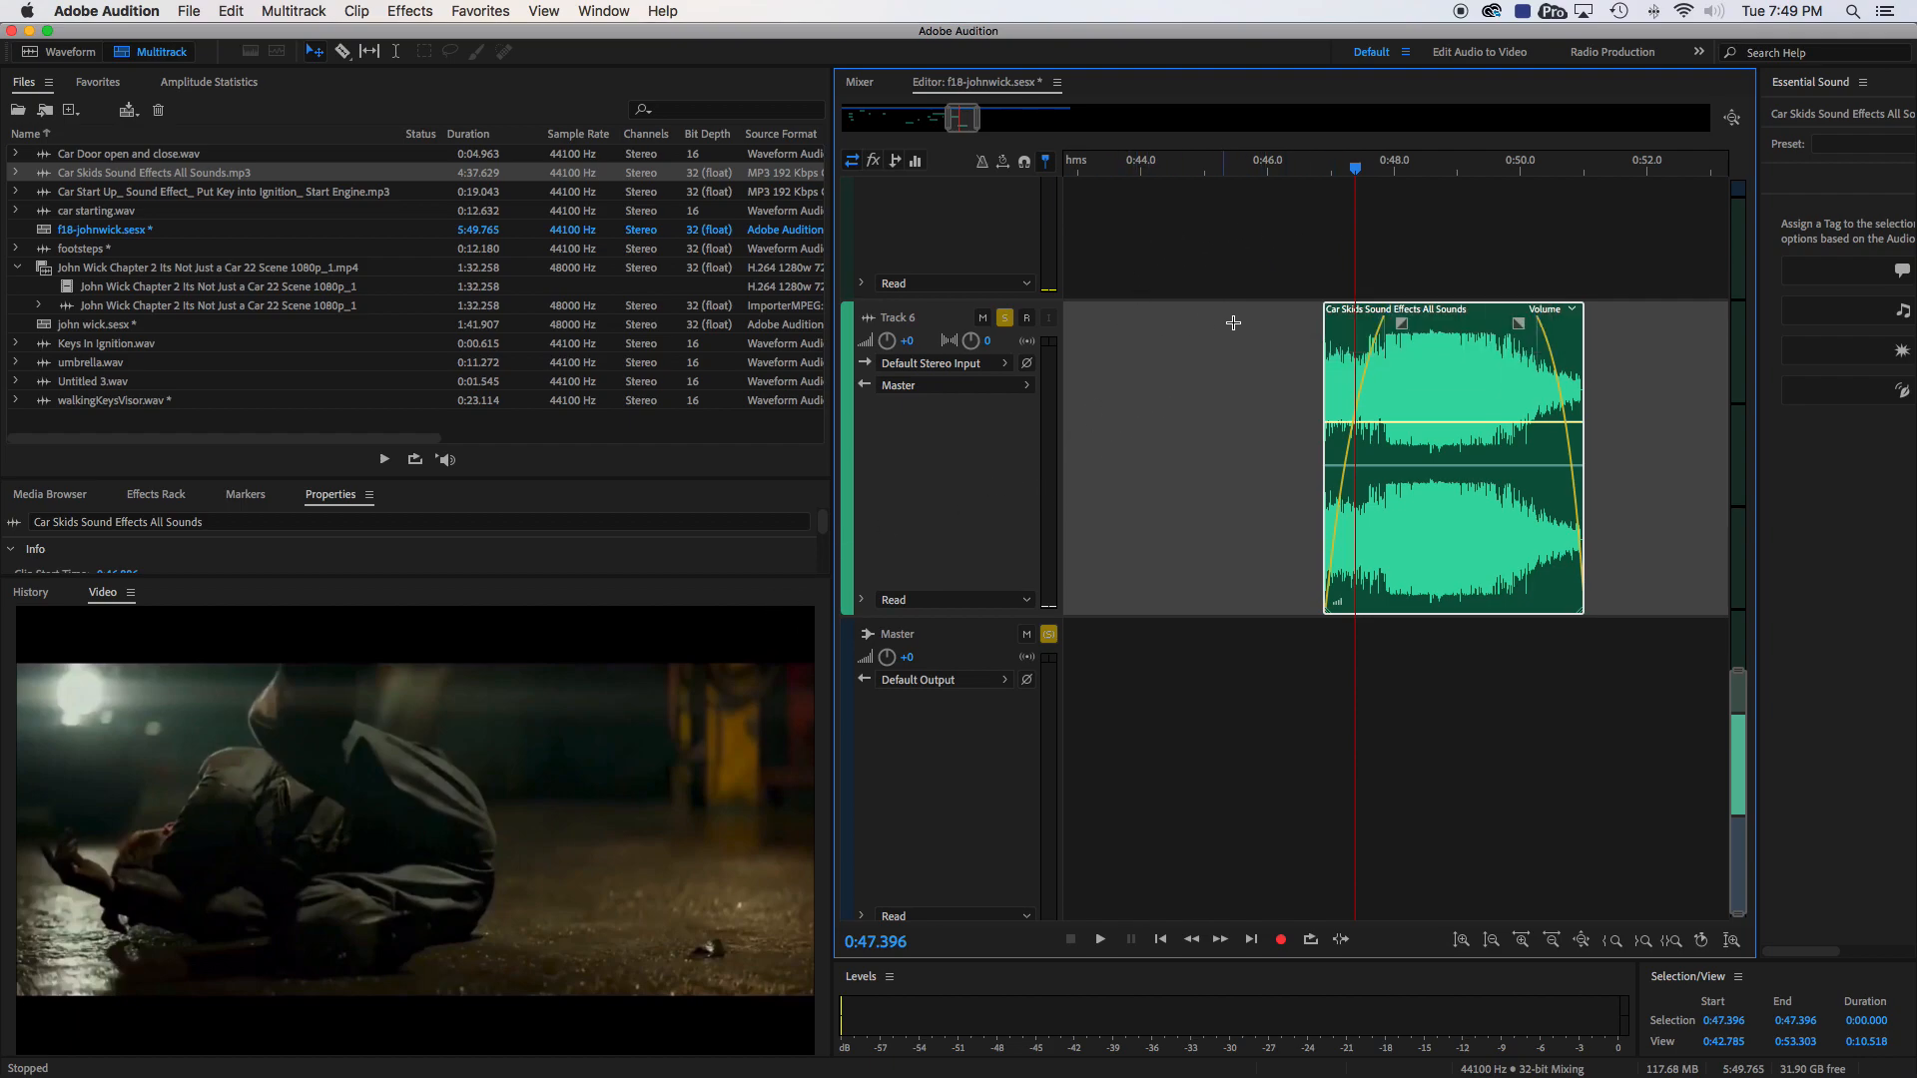
pyautogui.click(1287, 170)
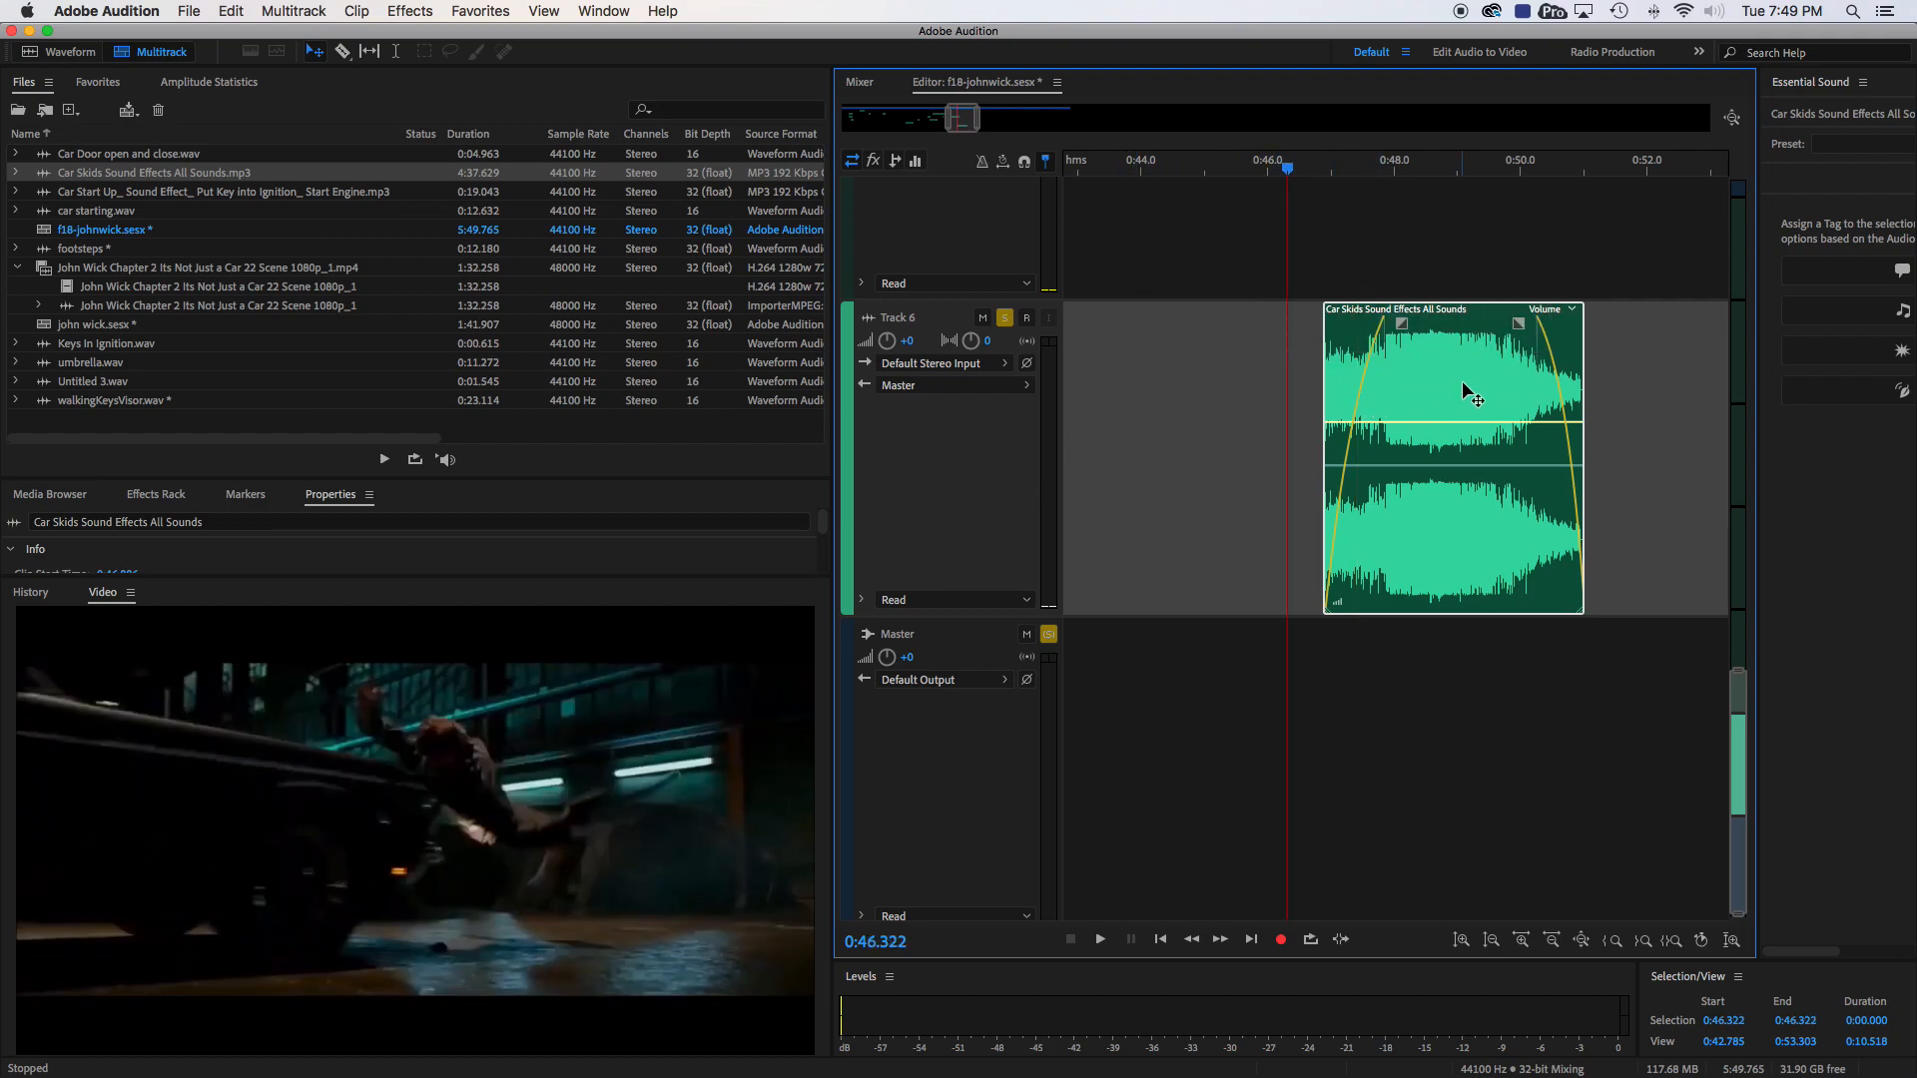
pyautogui.press('space')
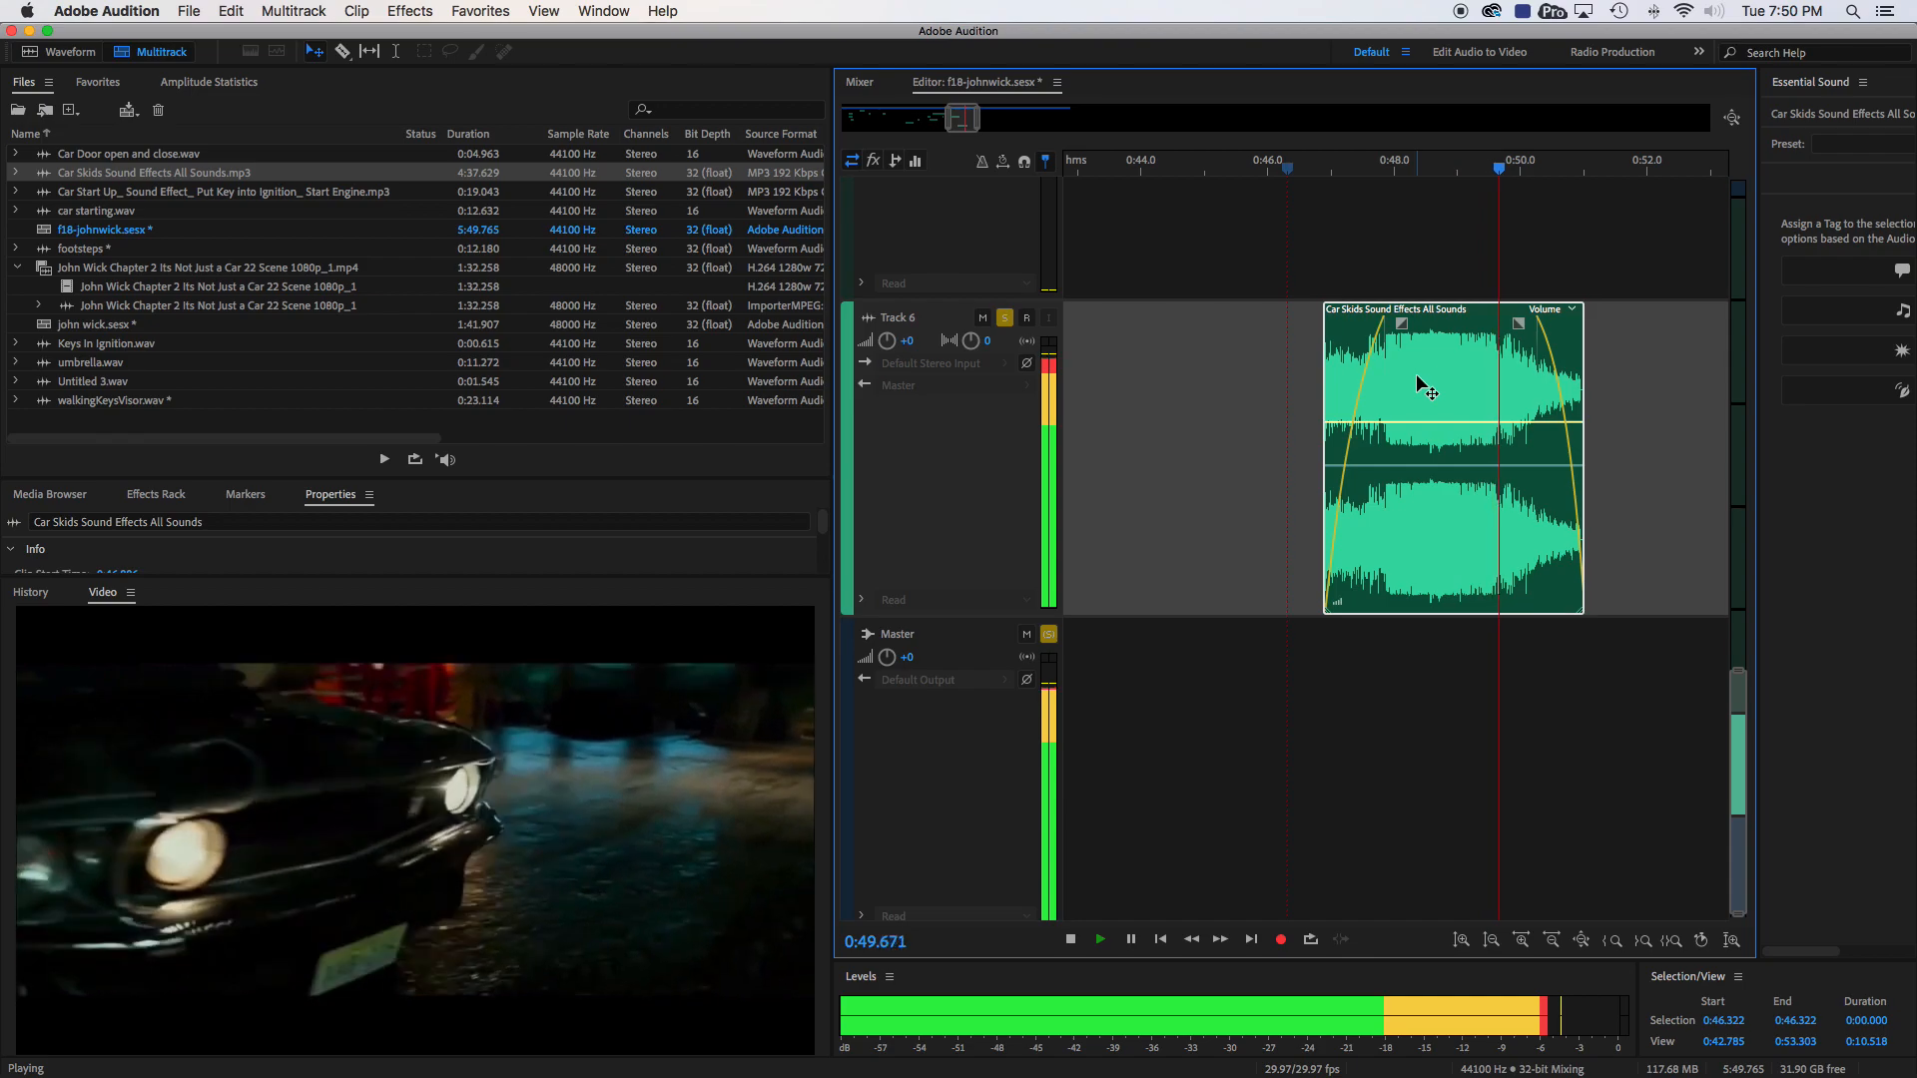
pyautogui.press('space')
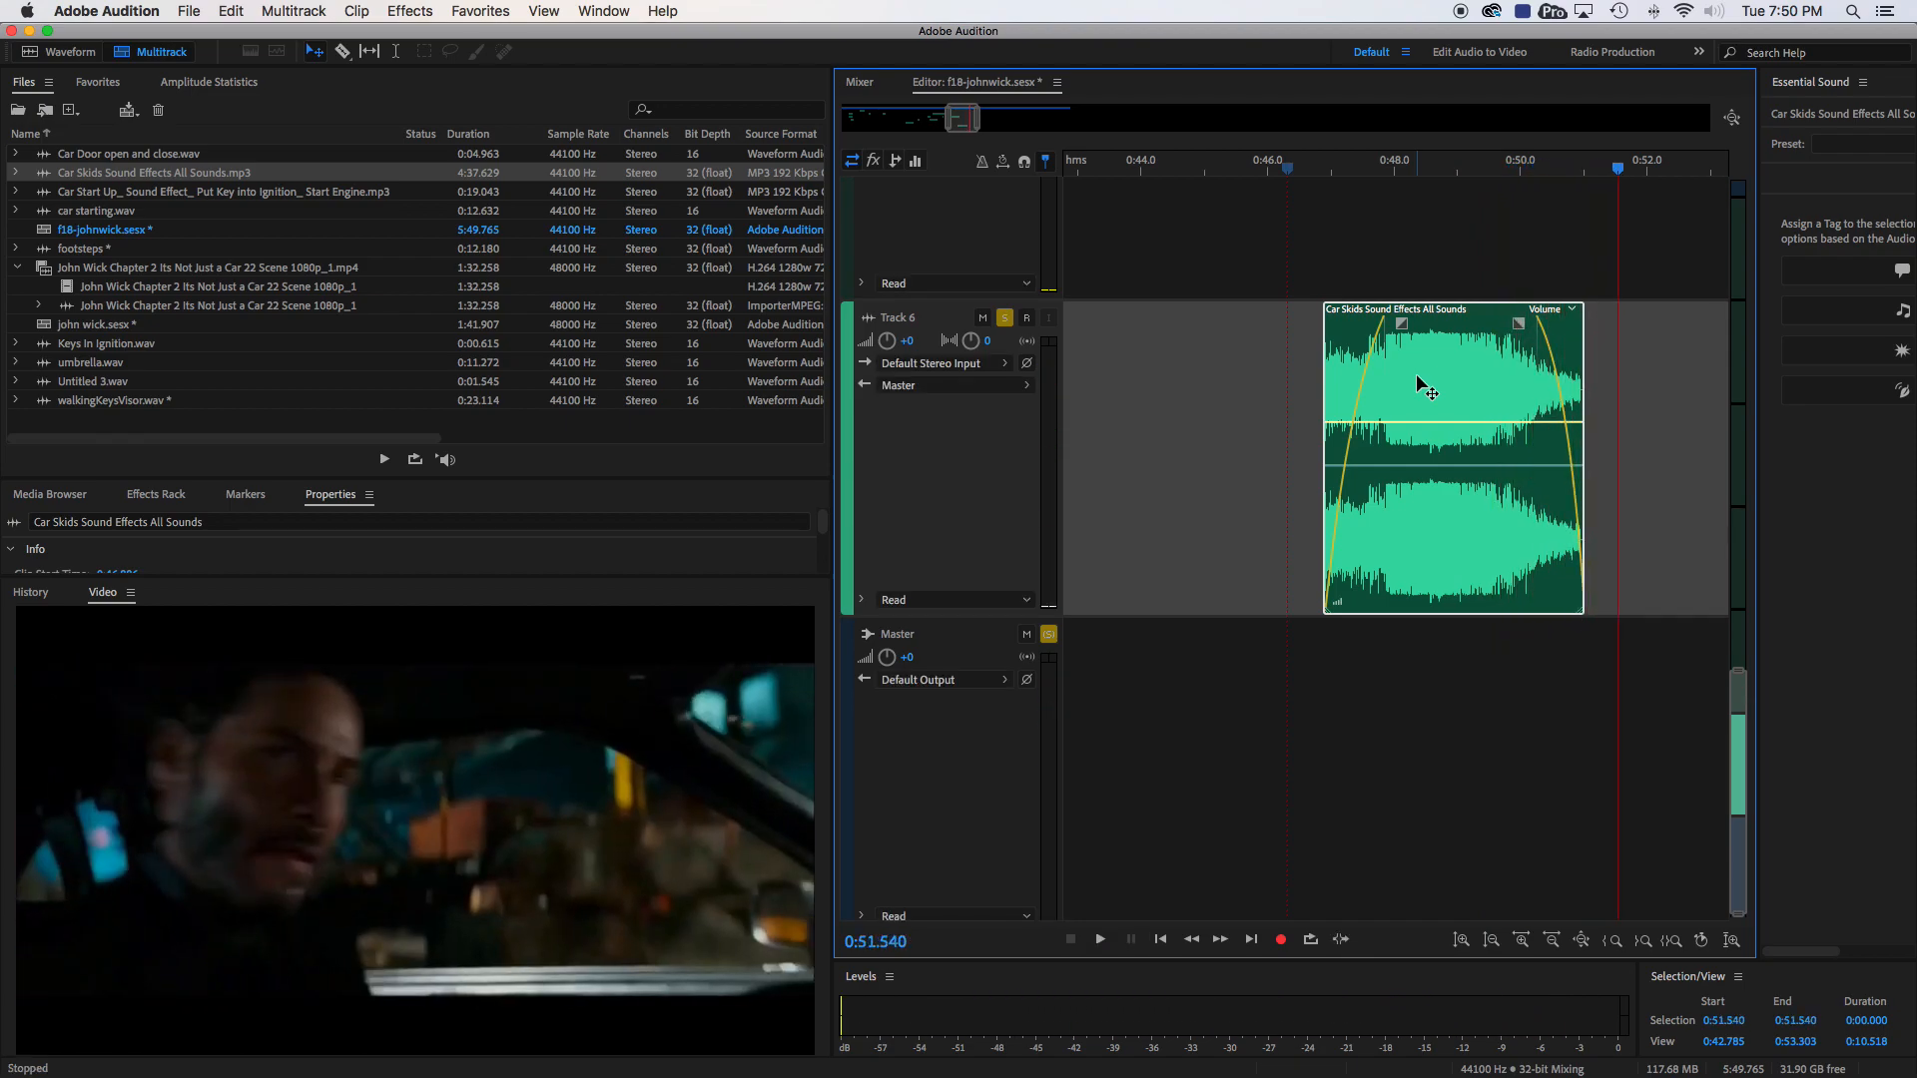
# - Unsolo Track 6, show all tracks across about the first 1:08 of the session, and play the mix from 0:43.110
pyautogui.click(1005, 318)
pyautogui.moveTo(977, 119); pyautogui.dragTo(869, 117)
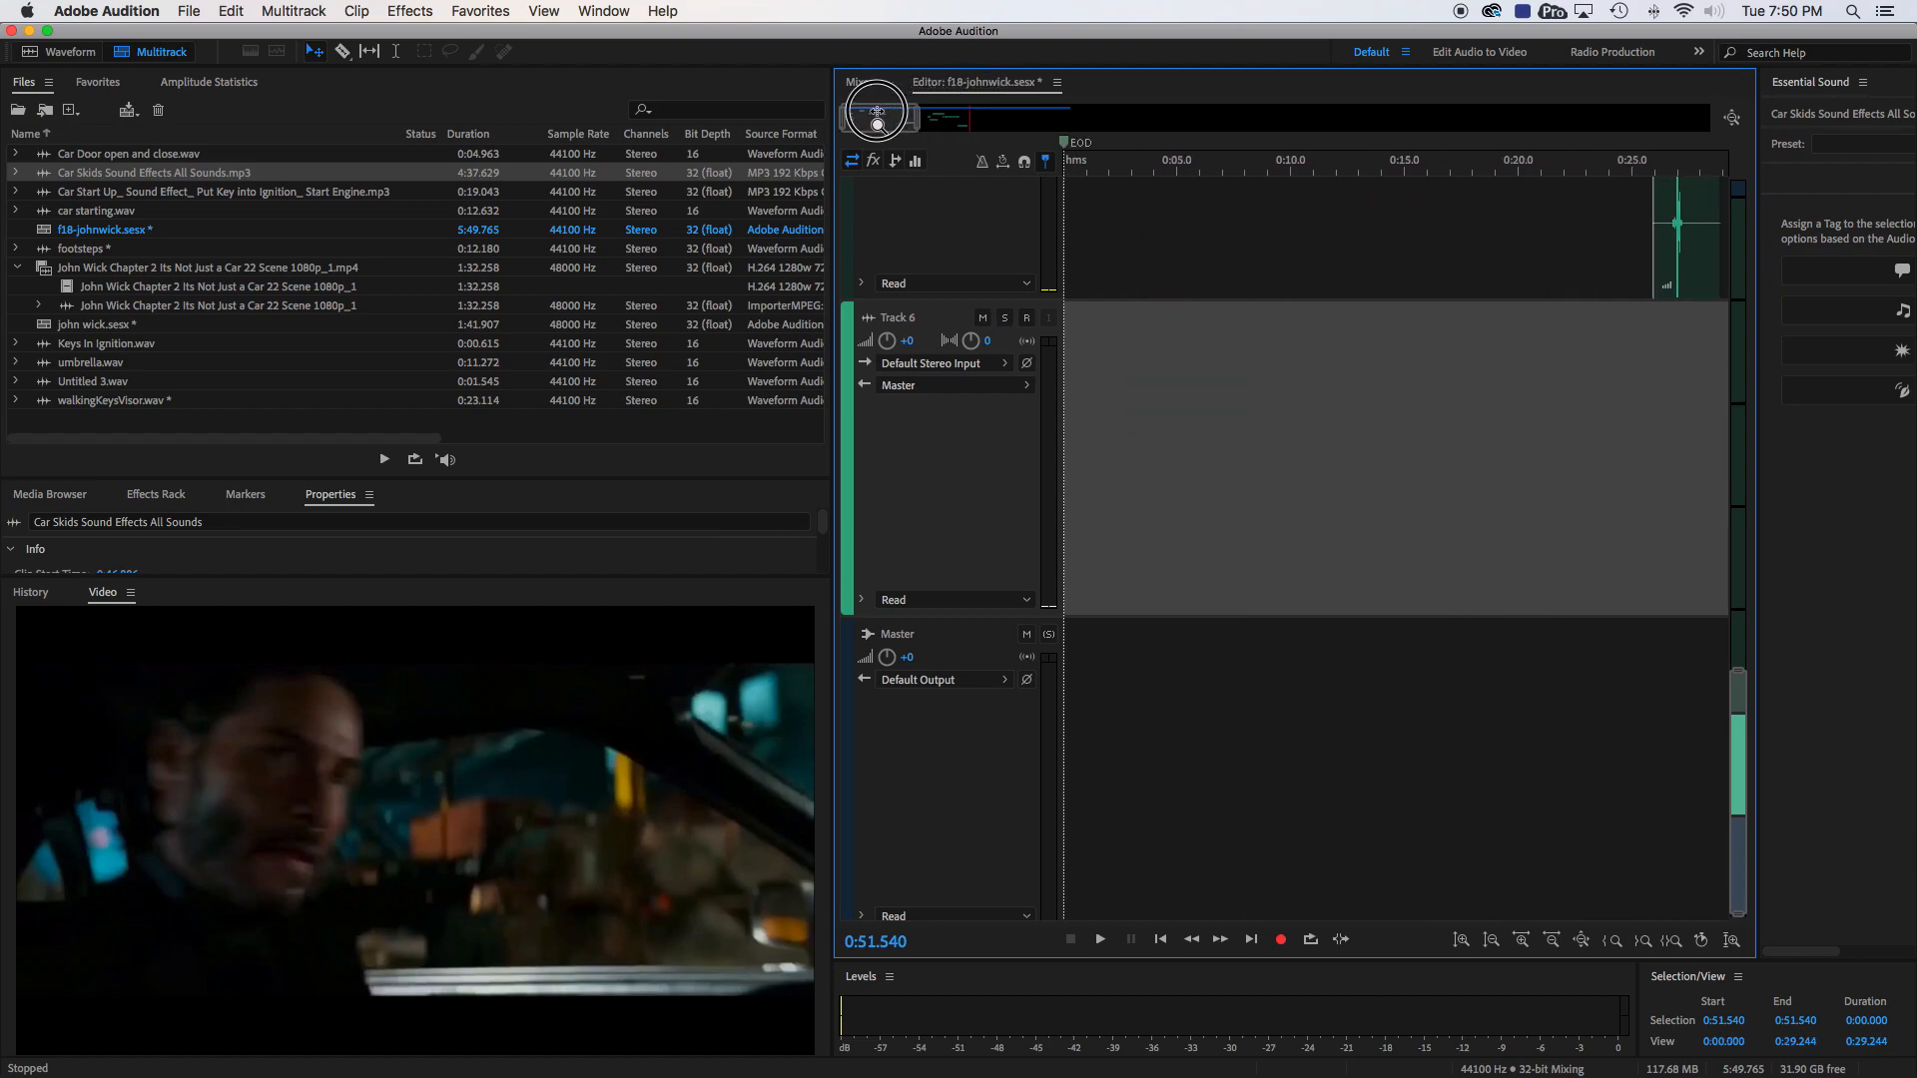
pyautogui.moveTo(1738, 679); pyautogui.dragTo(1768, 160)
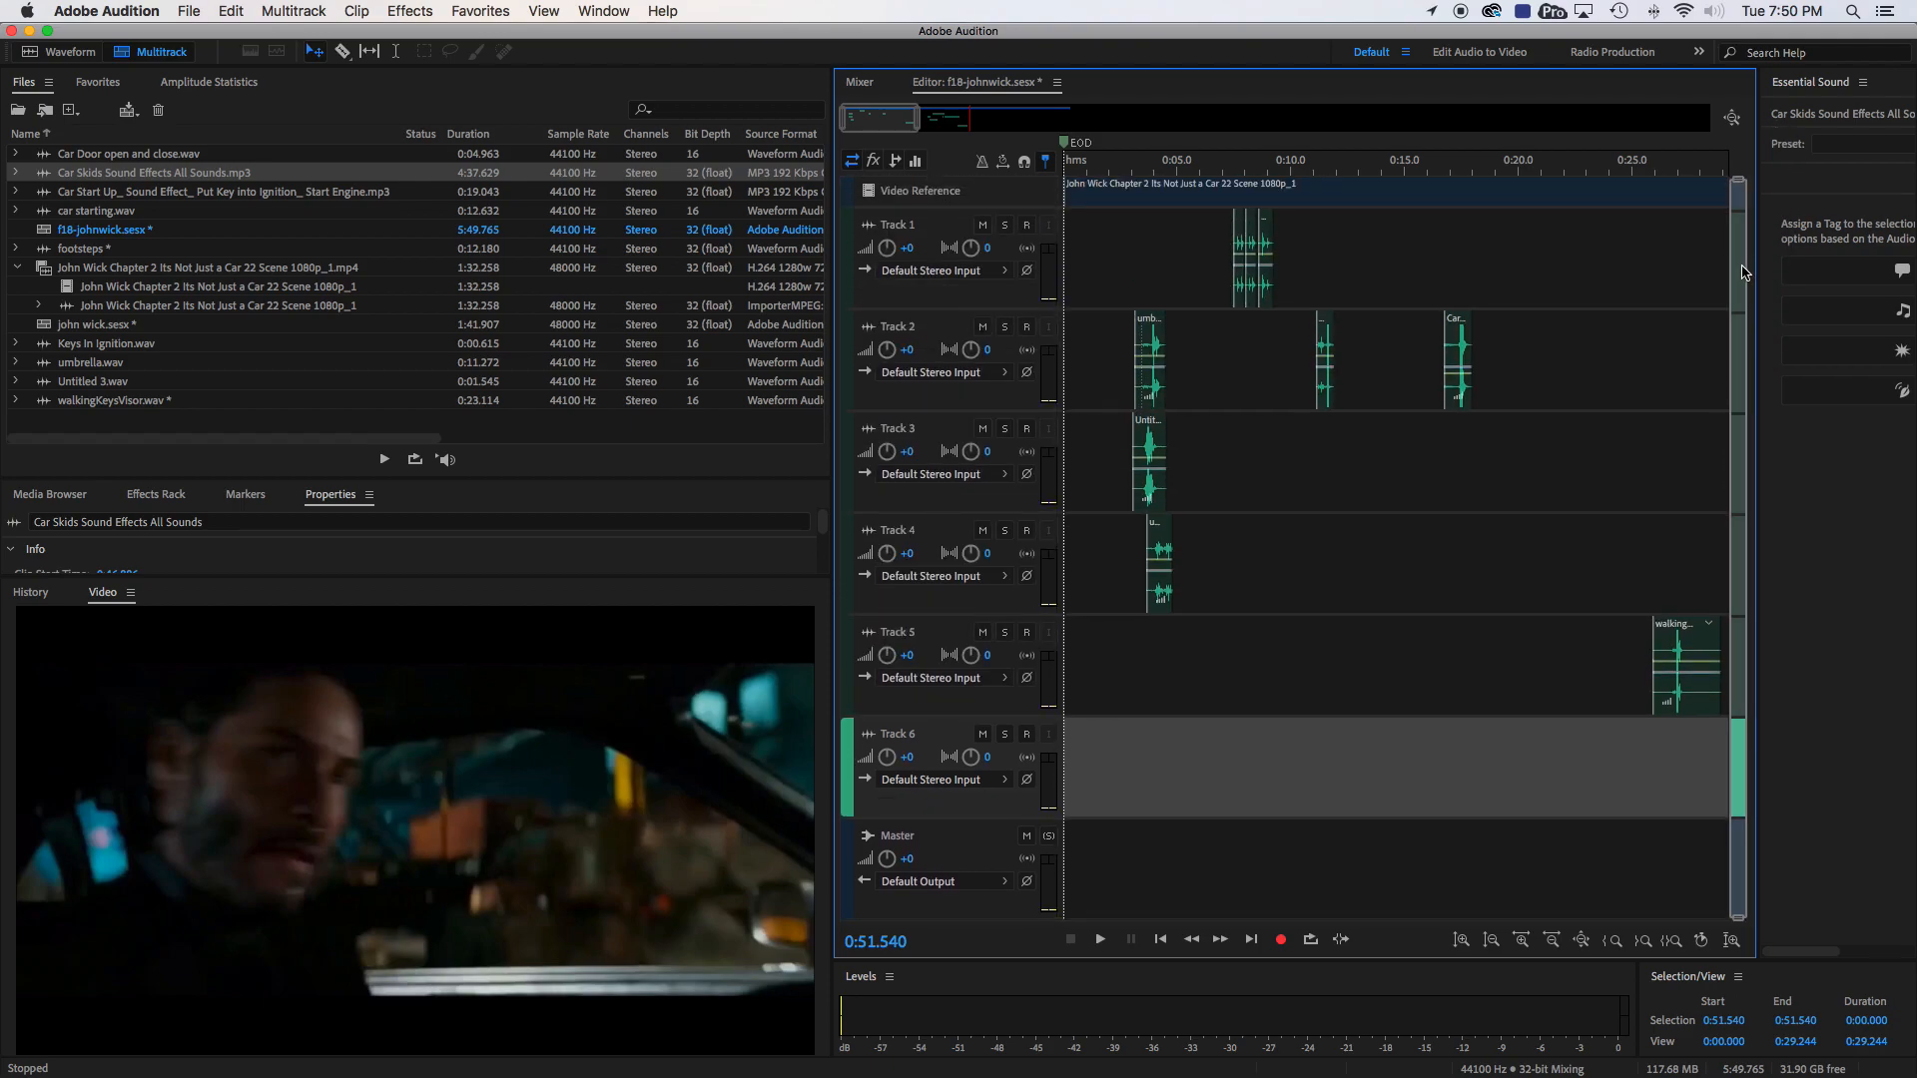
pyautogui.moveTo(925, 118); pyautogui.dragTo(1020, 118)
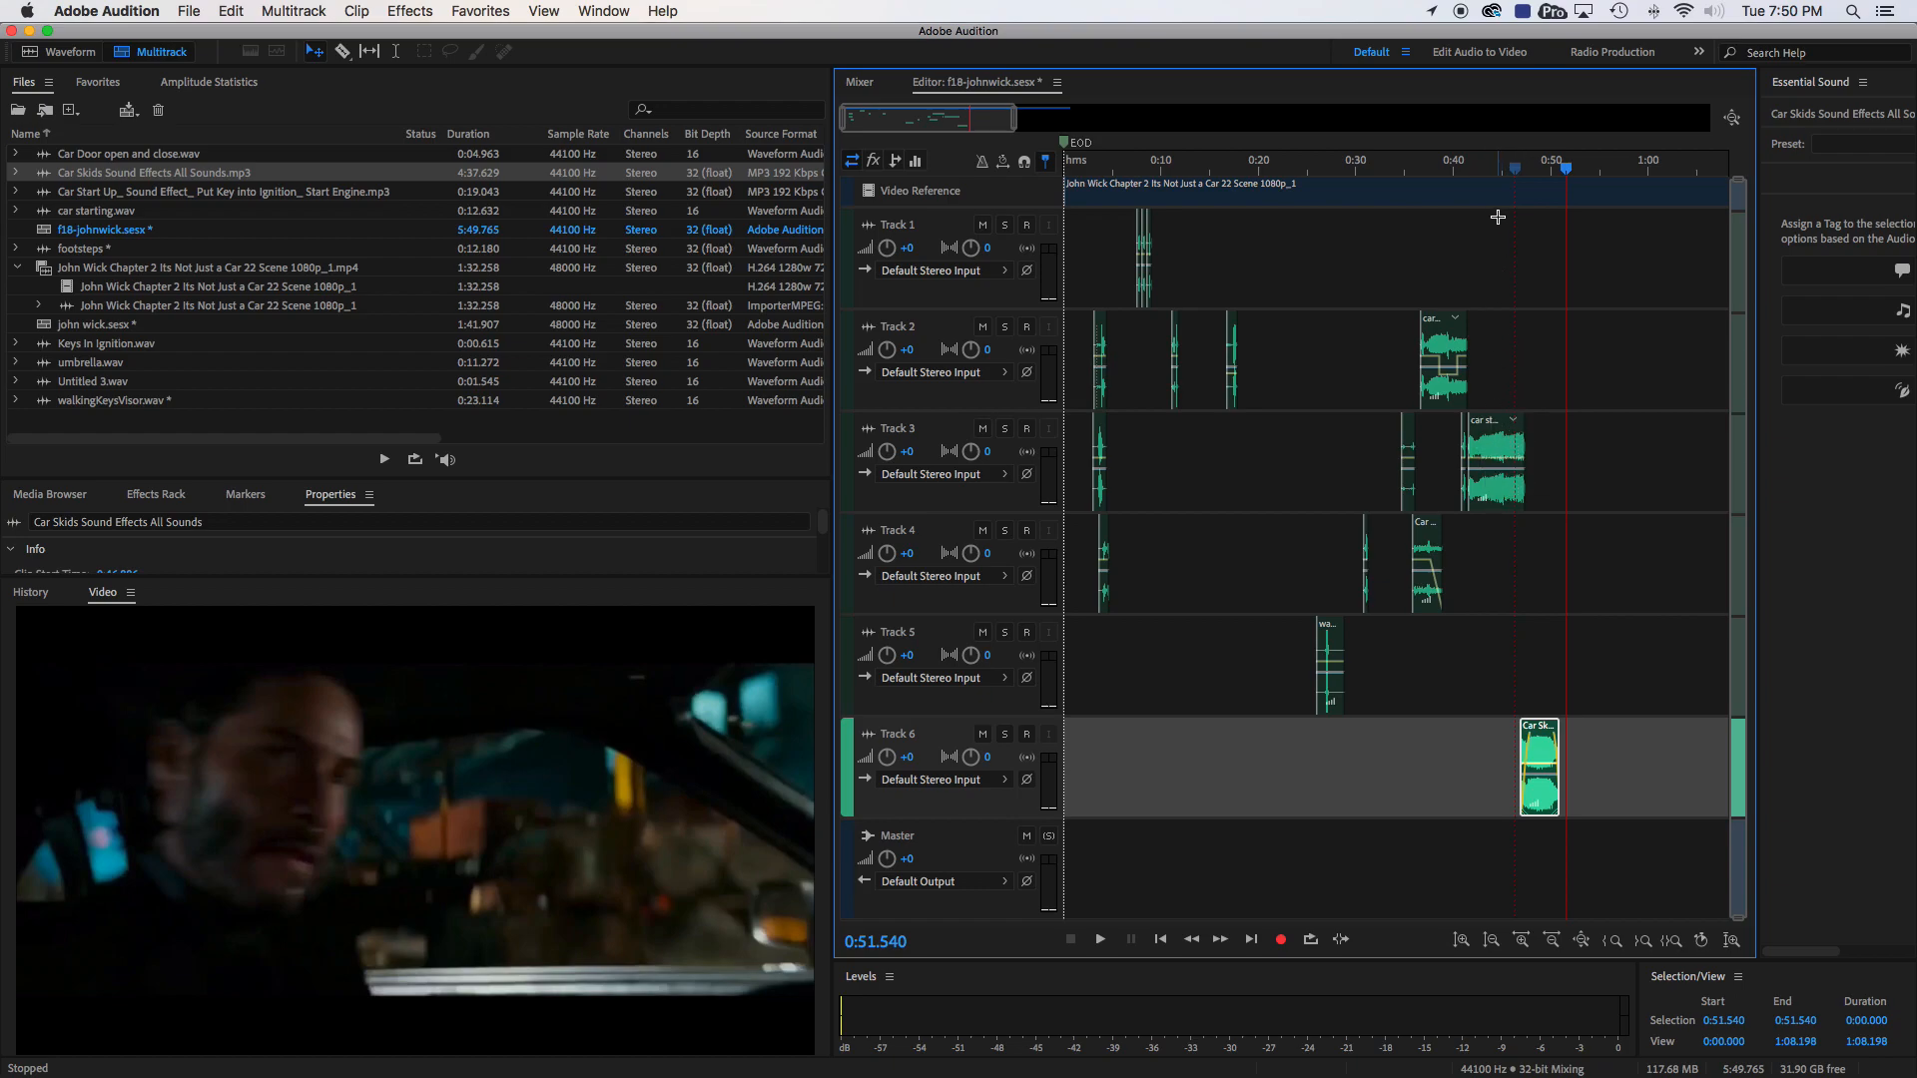
pyautogui.click(1485, 169)
pyautogui.press('space')
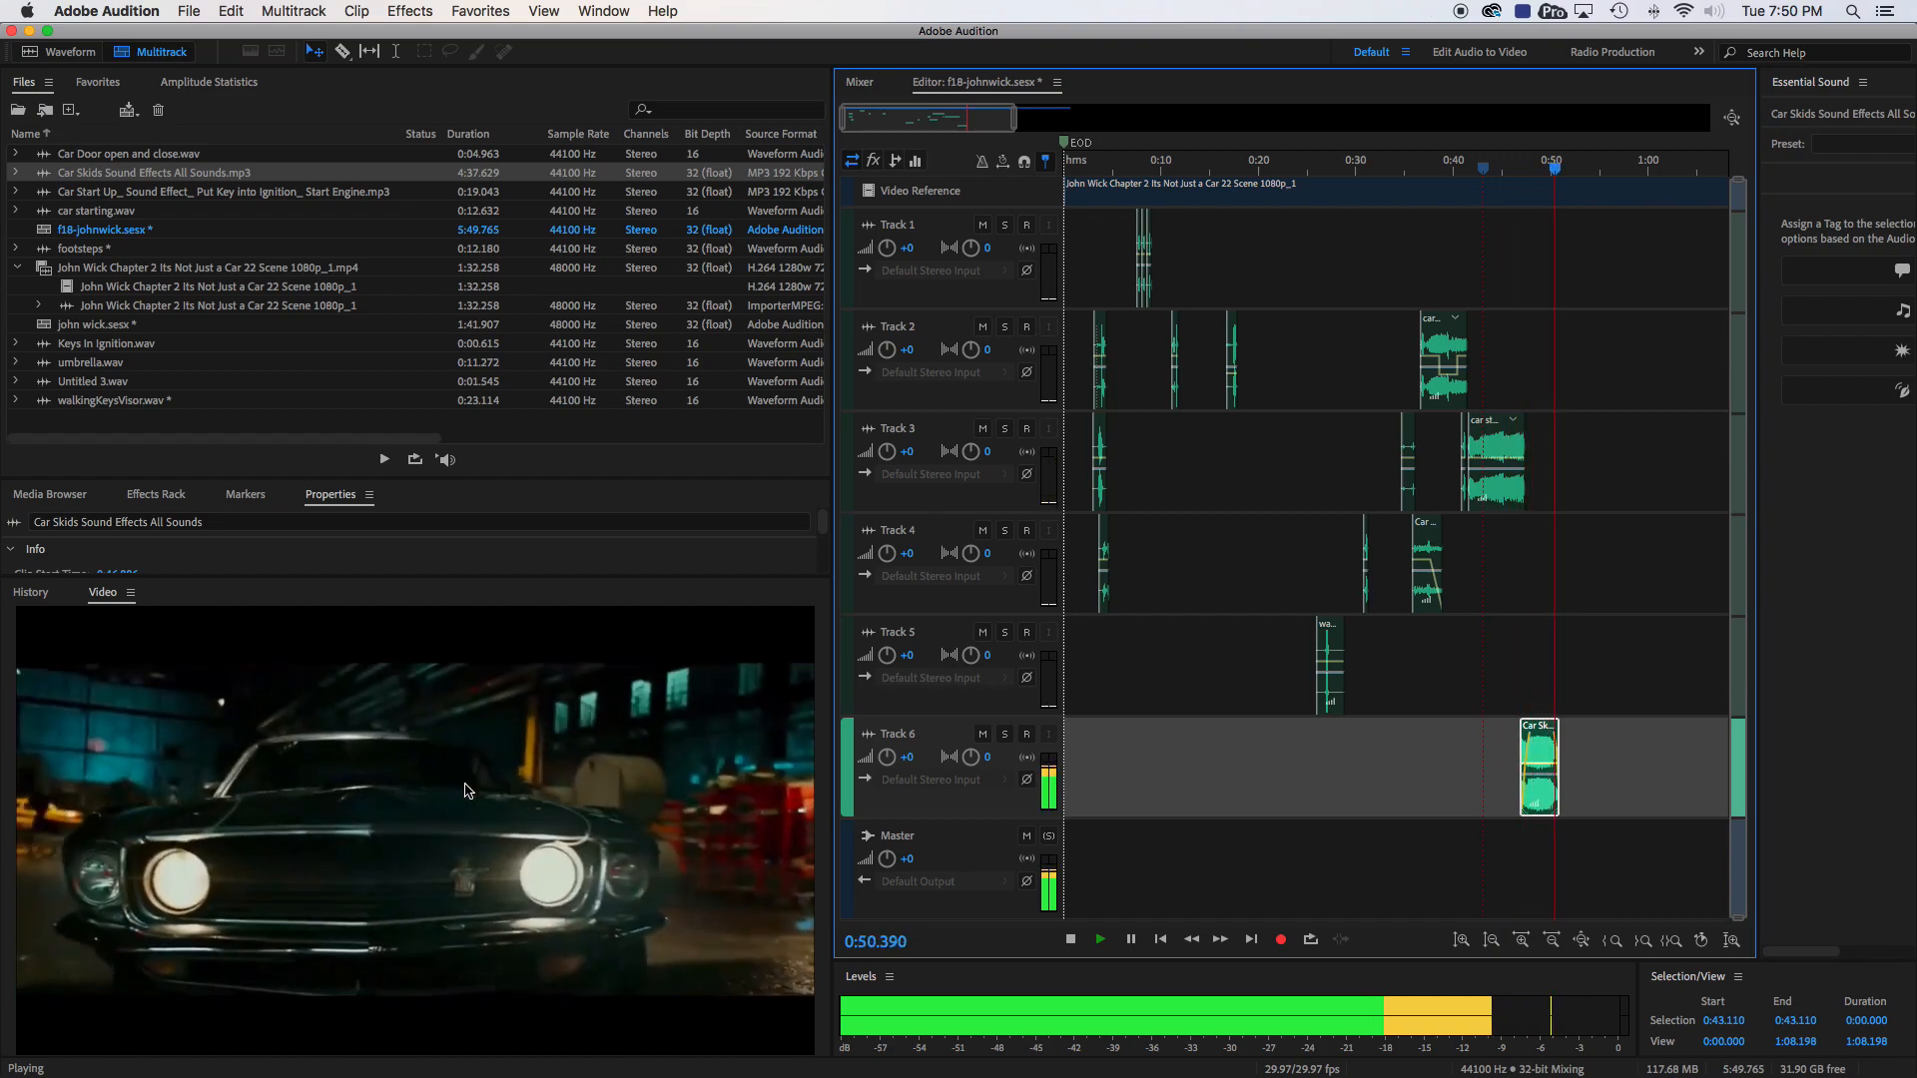
# - Stop the mix playback, switch to Chrome, and look over the Muscle Car Sound page on SoundBible up to its site header
pyautogui.press('space')
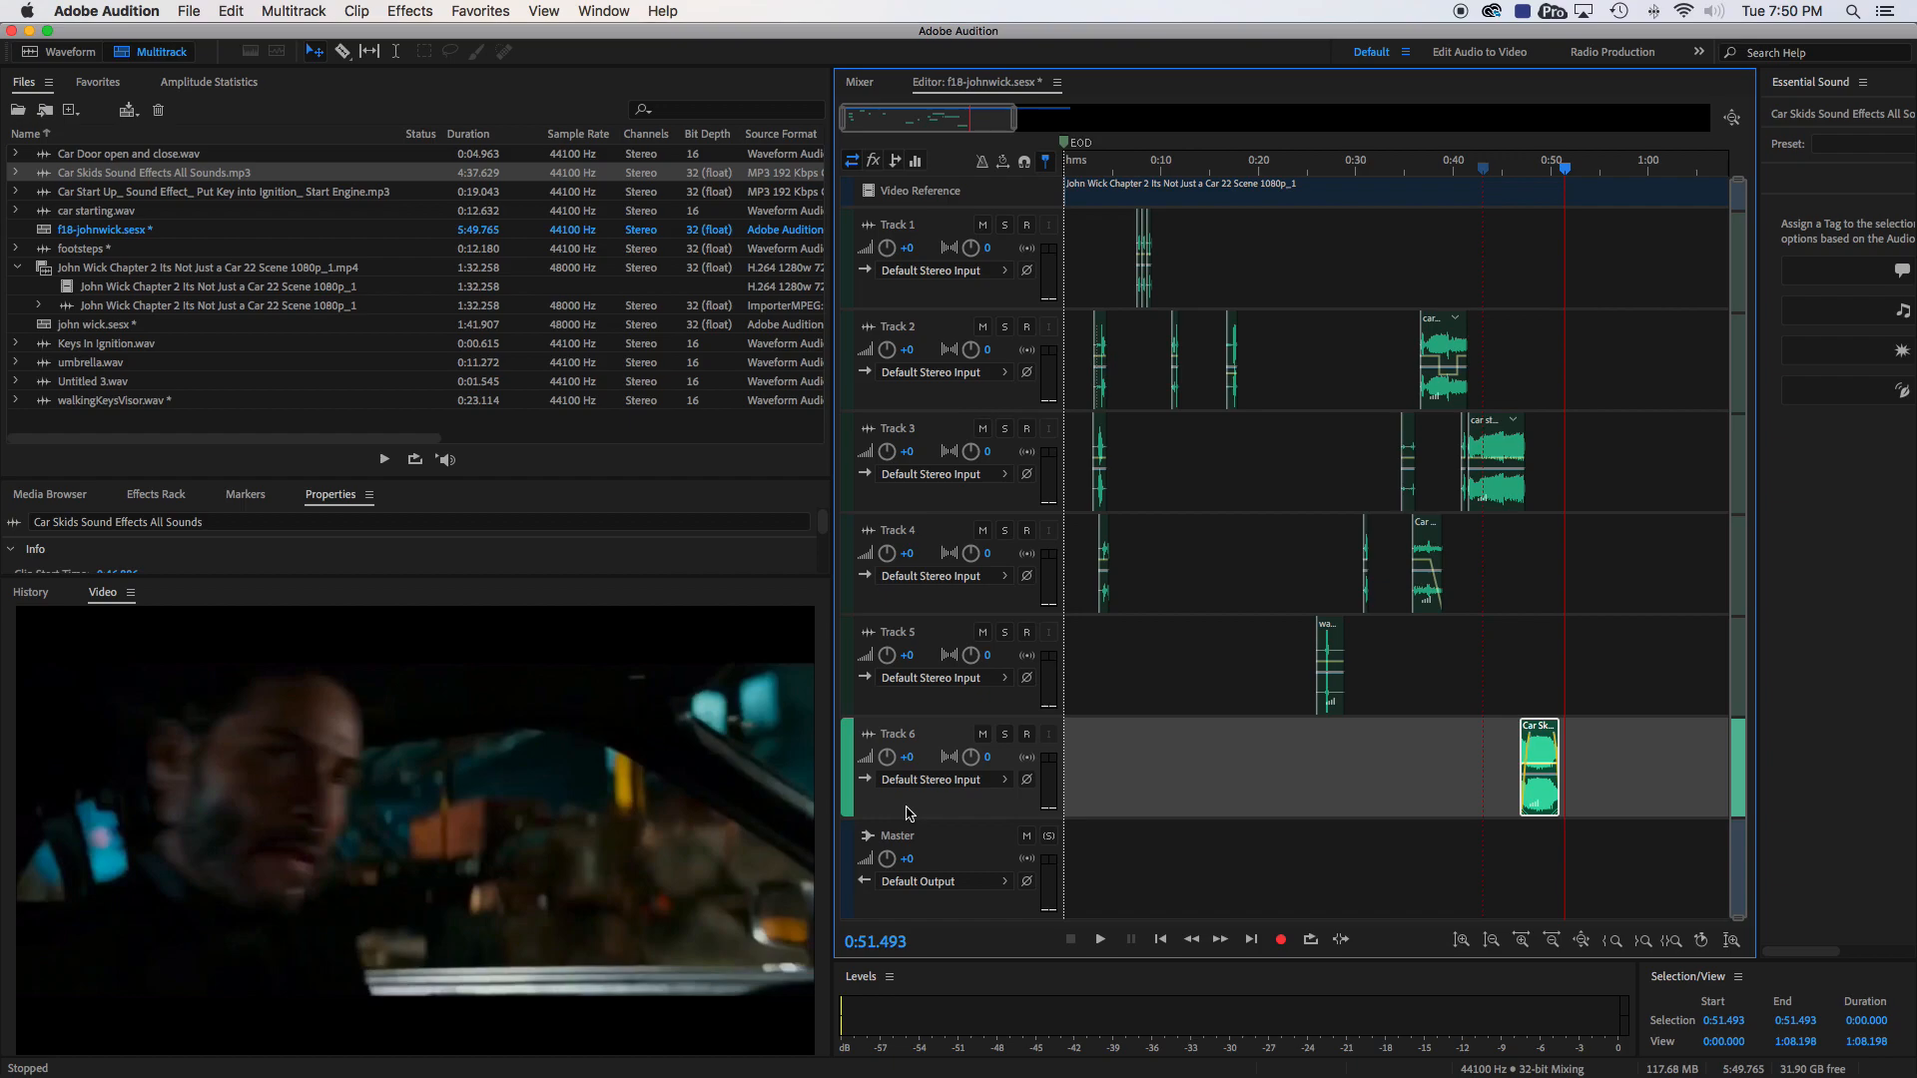
pyautogui.press('super+Tab')
pyautogui.press('super+Tab')
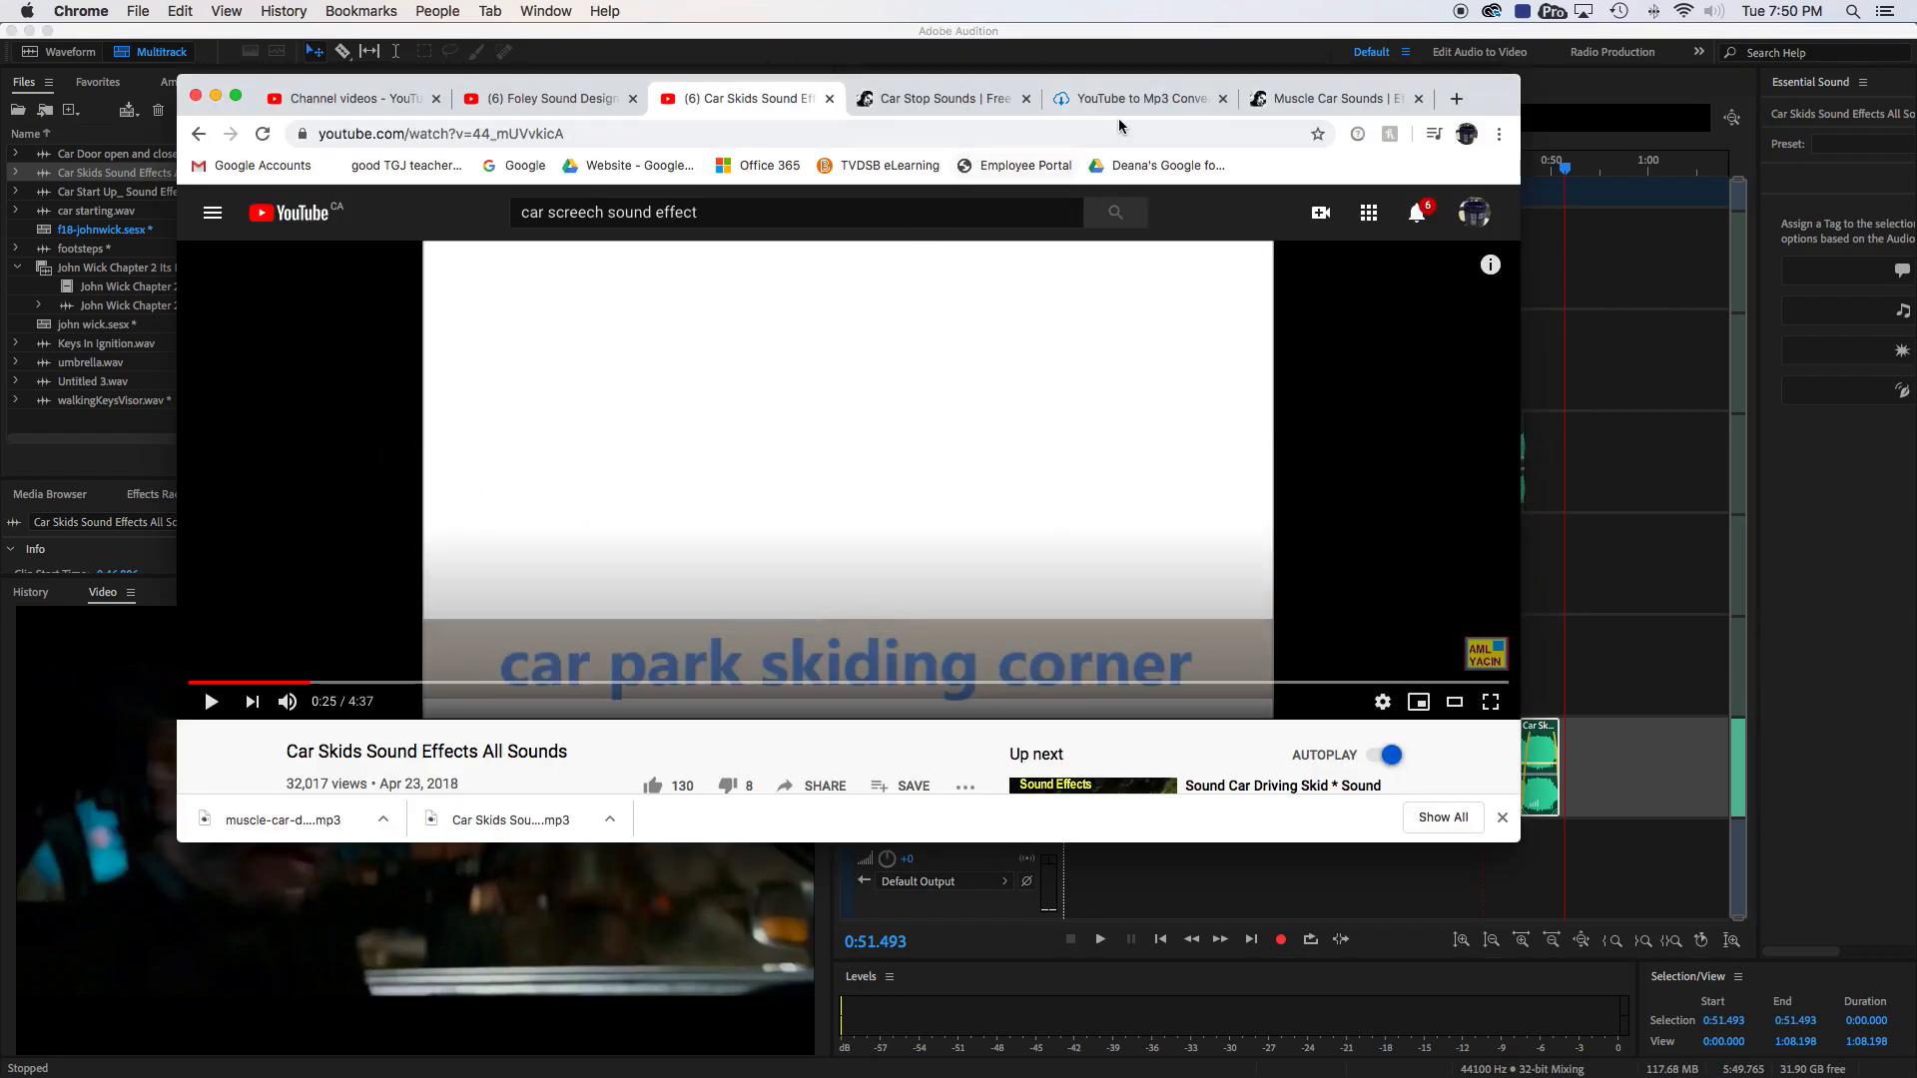
pyautogui.click(1278, 100)
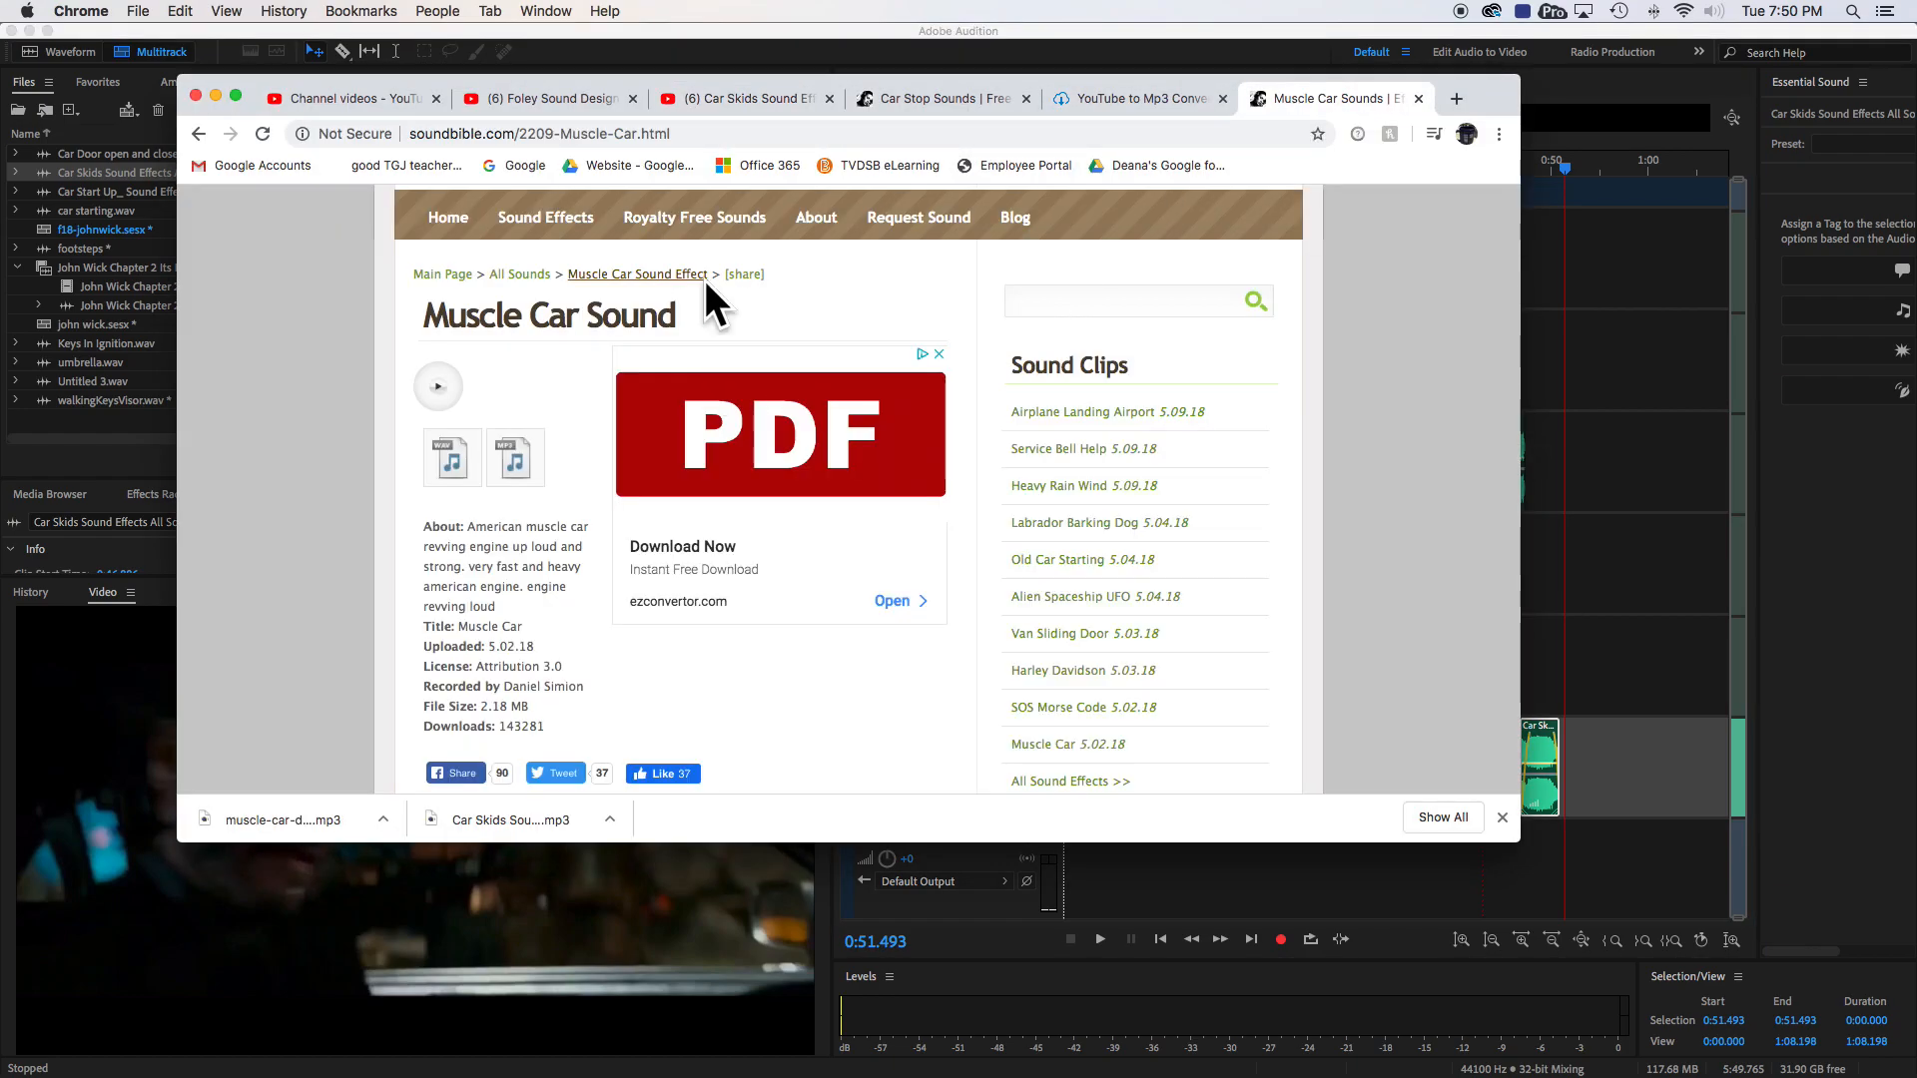
pyautogui.scroll(5, 709, 315)
pyautogui.scroll(2, 726, 329)
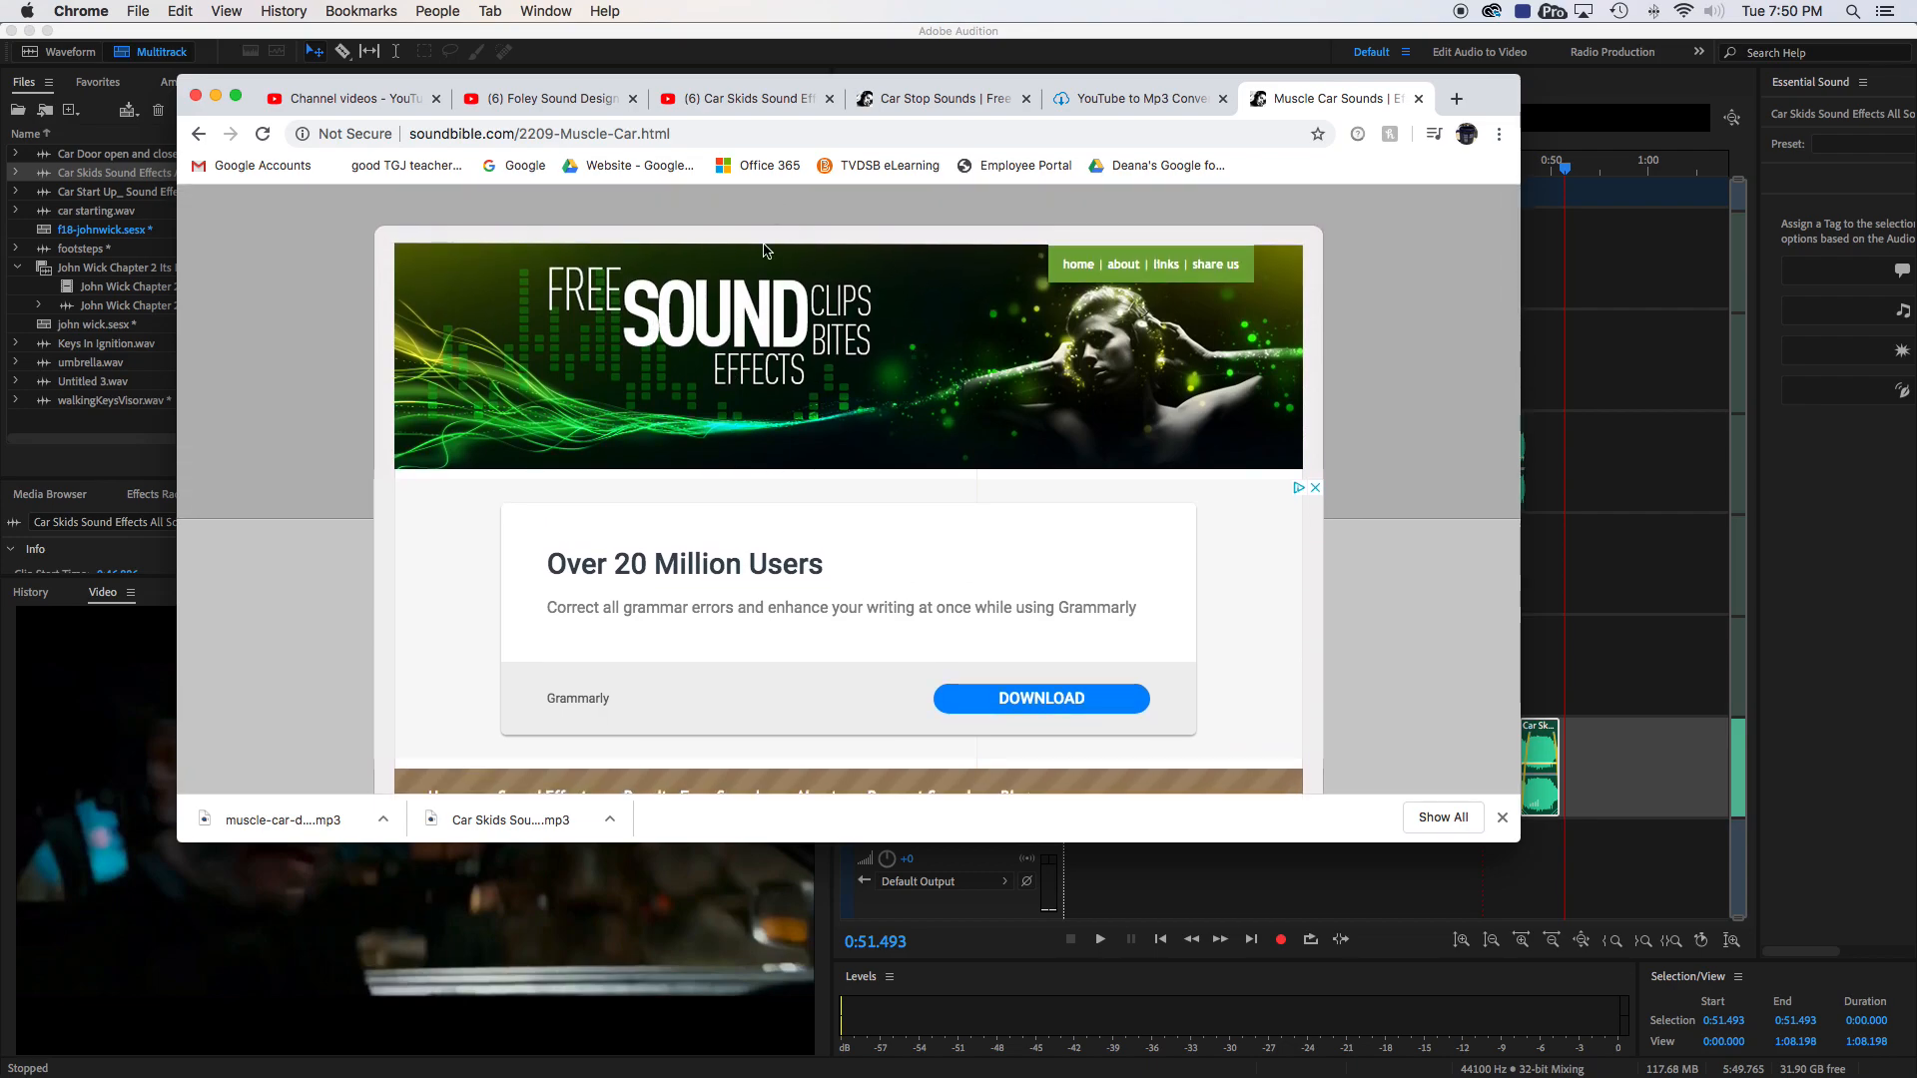
# - Review the YouTube page for Car Skids Sound Effects All Sounds and the YTMP3 converter page, and return to Adobe Audition
pyautogui.click(743, 100)
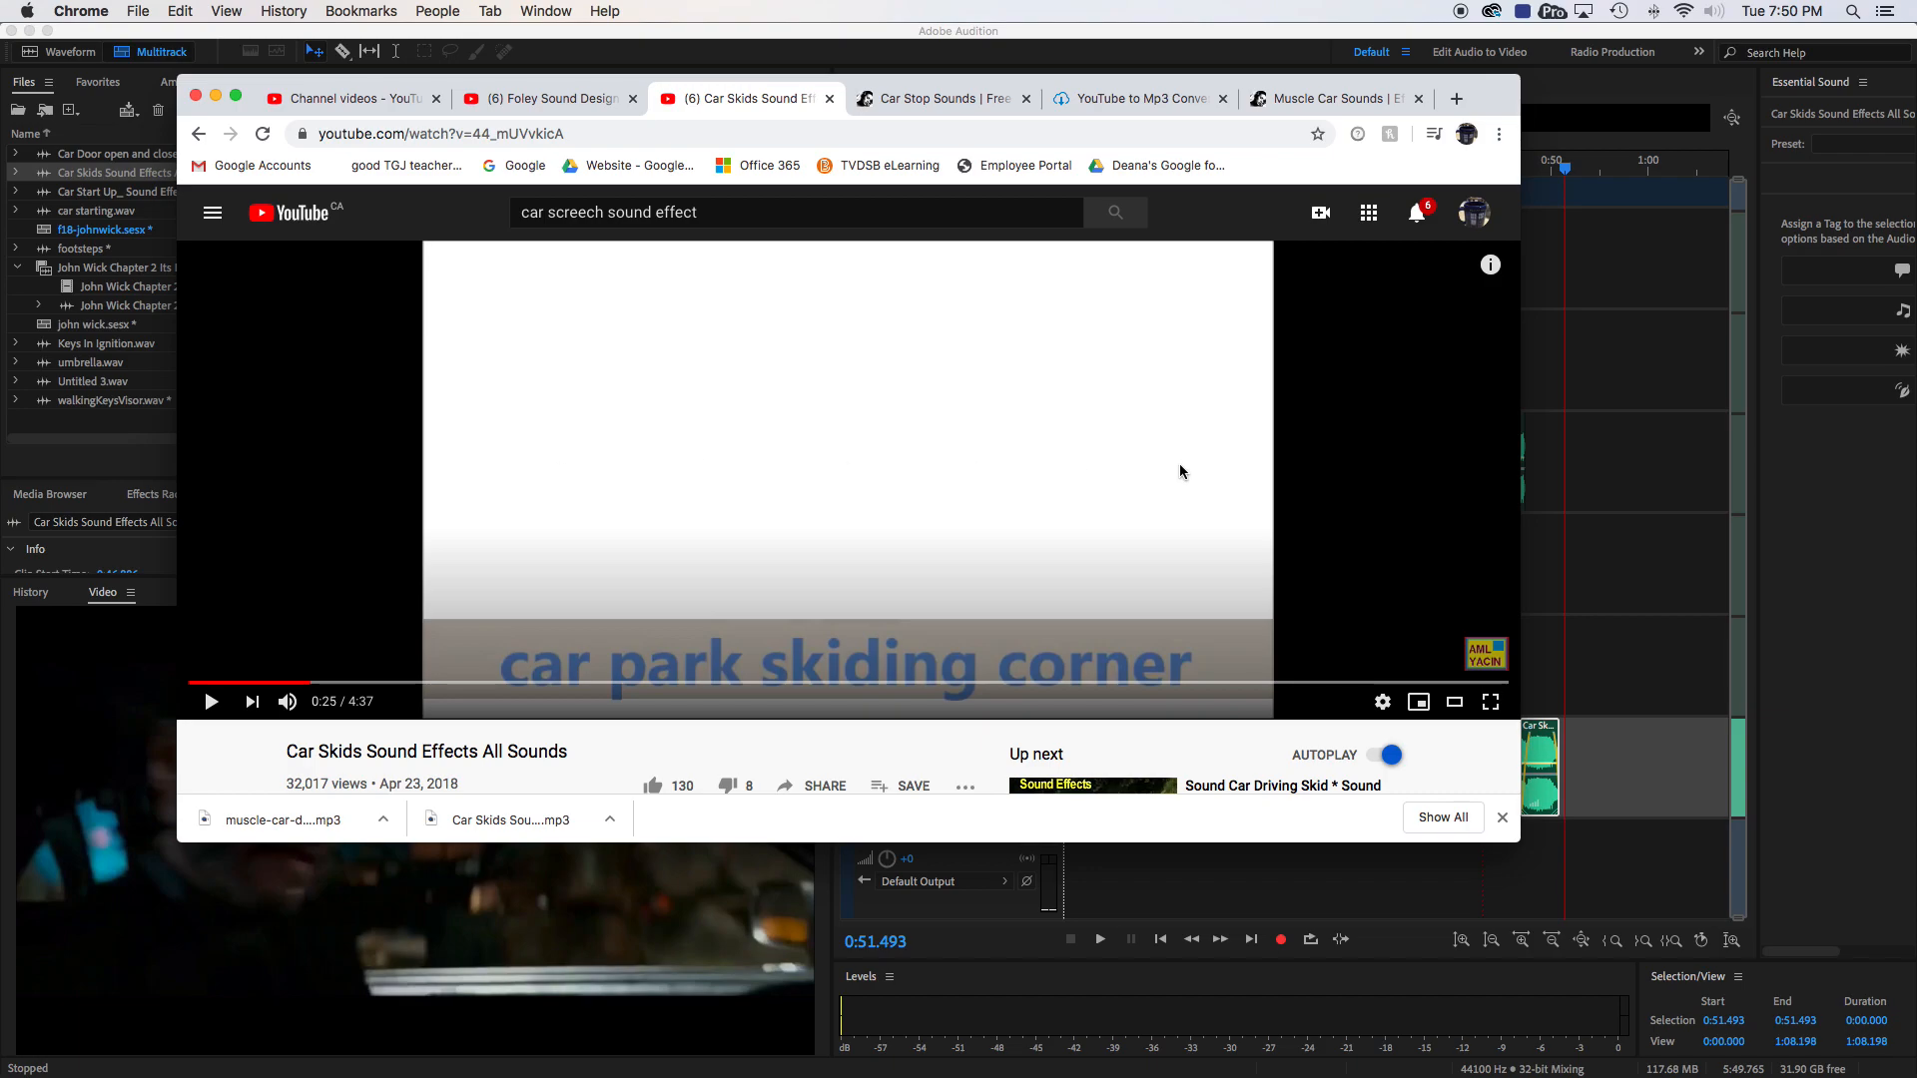
pyautogui.click(1114, 98)
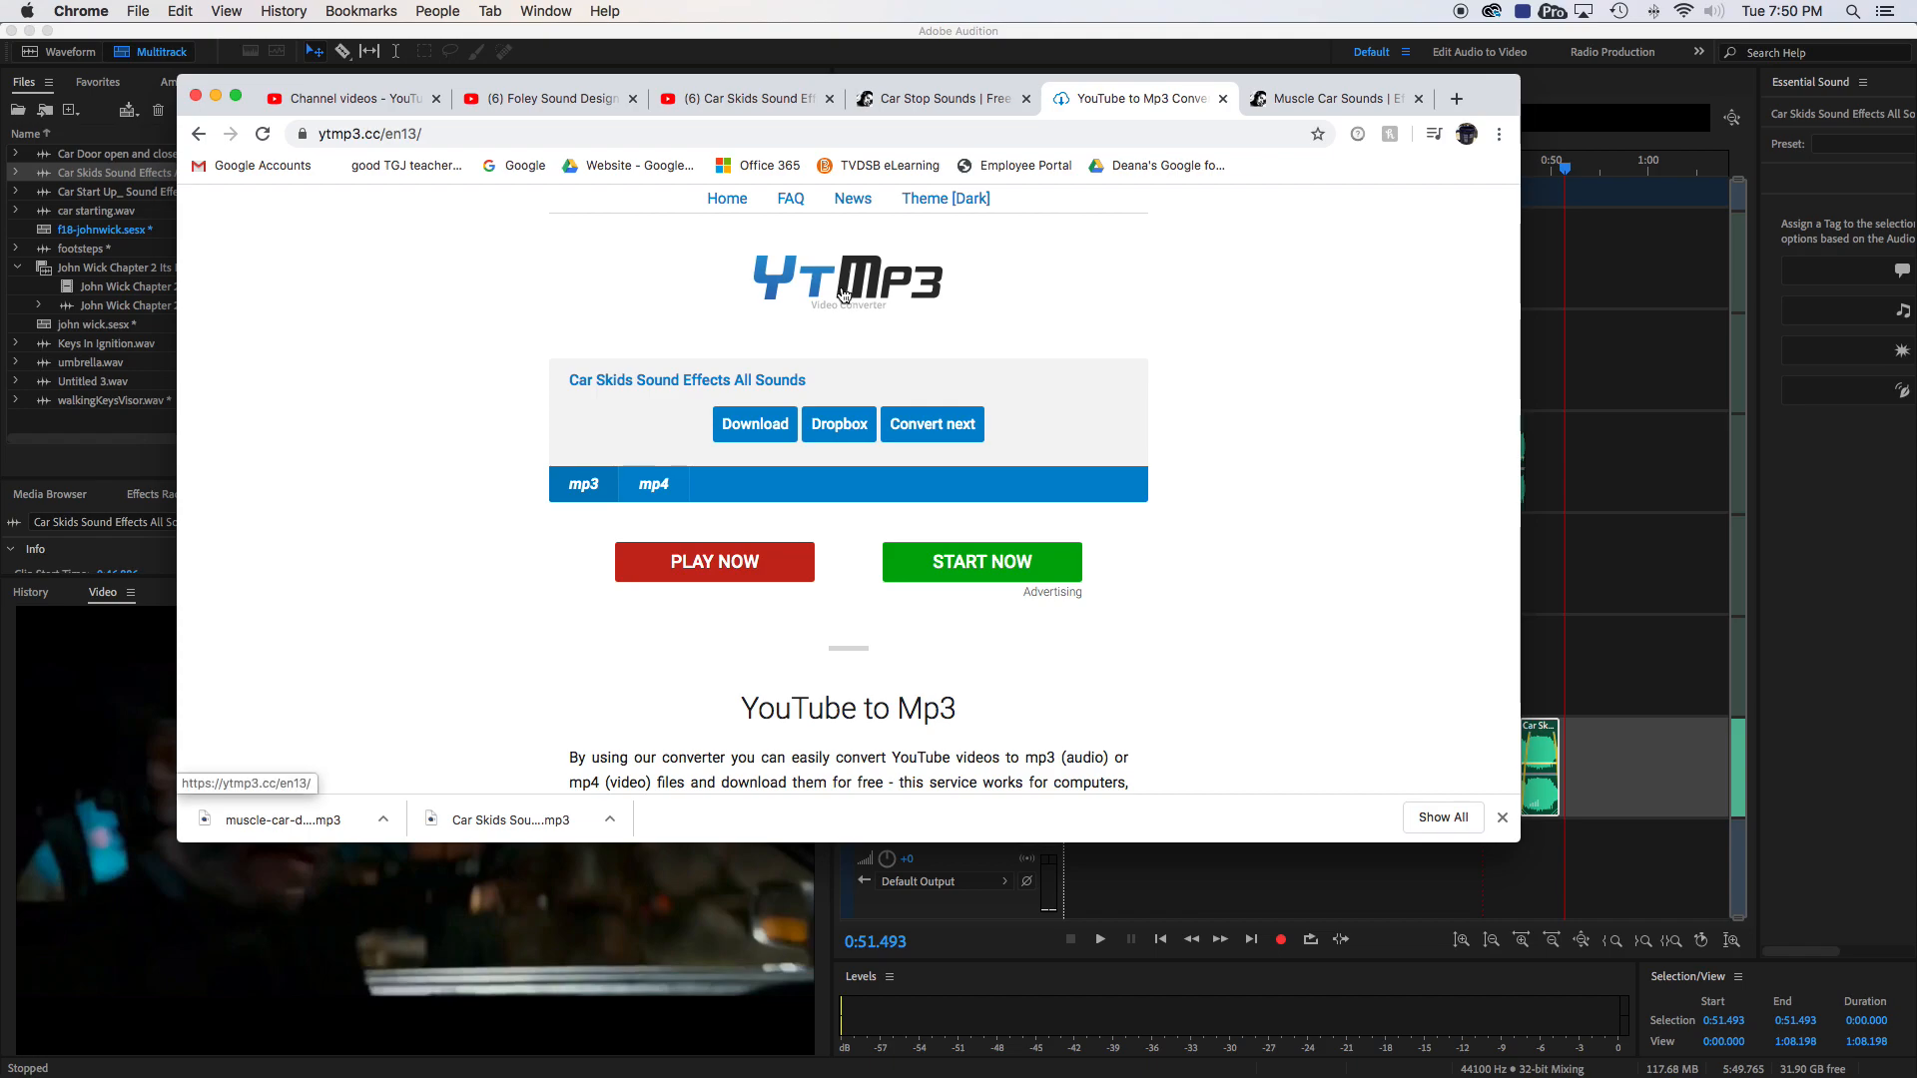
pyautogui.click(1054, 64)
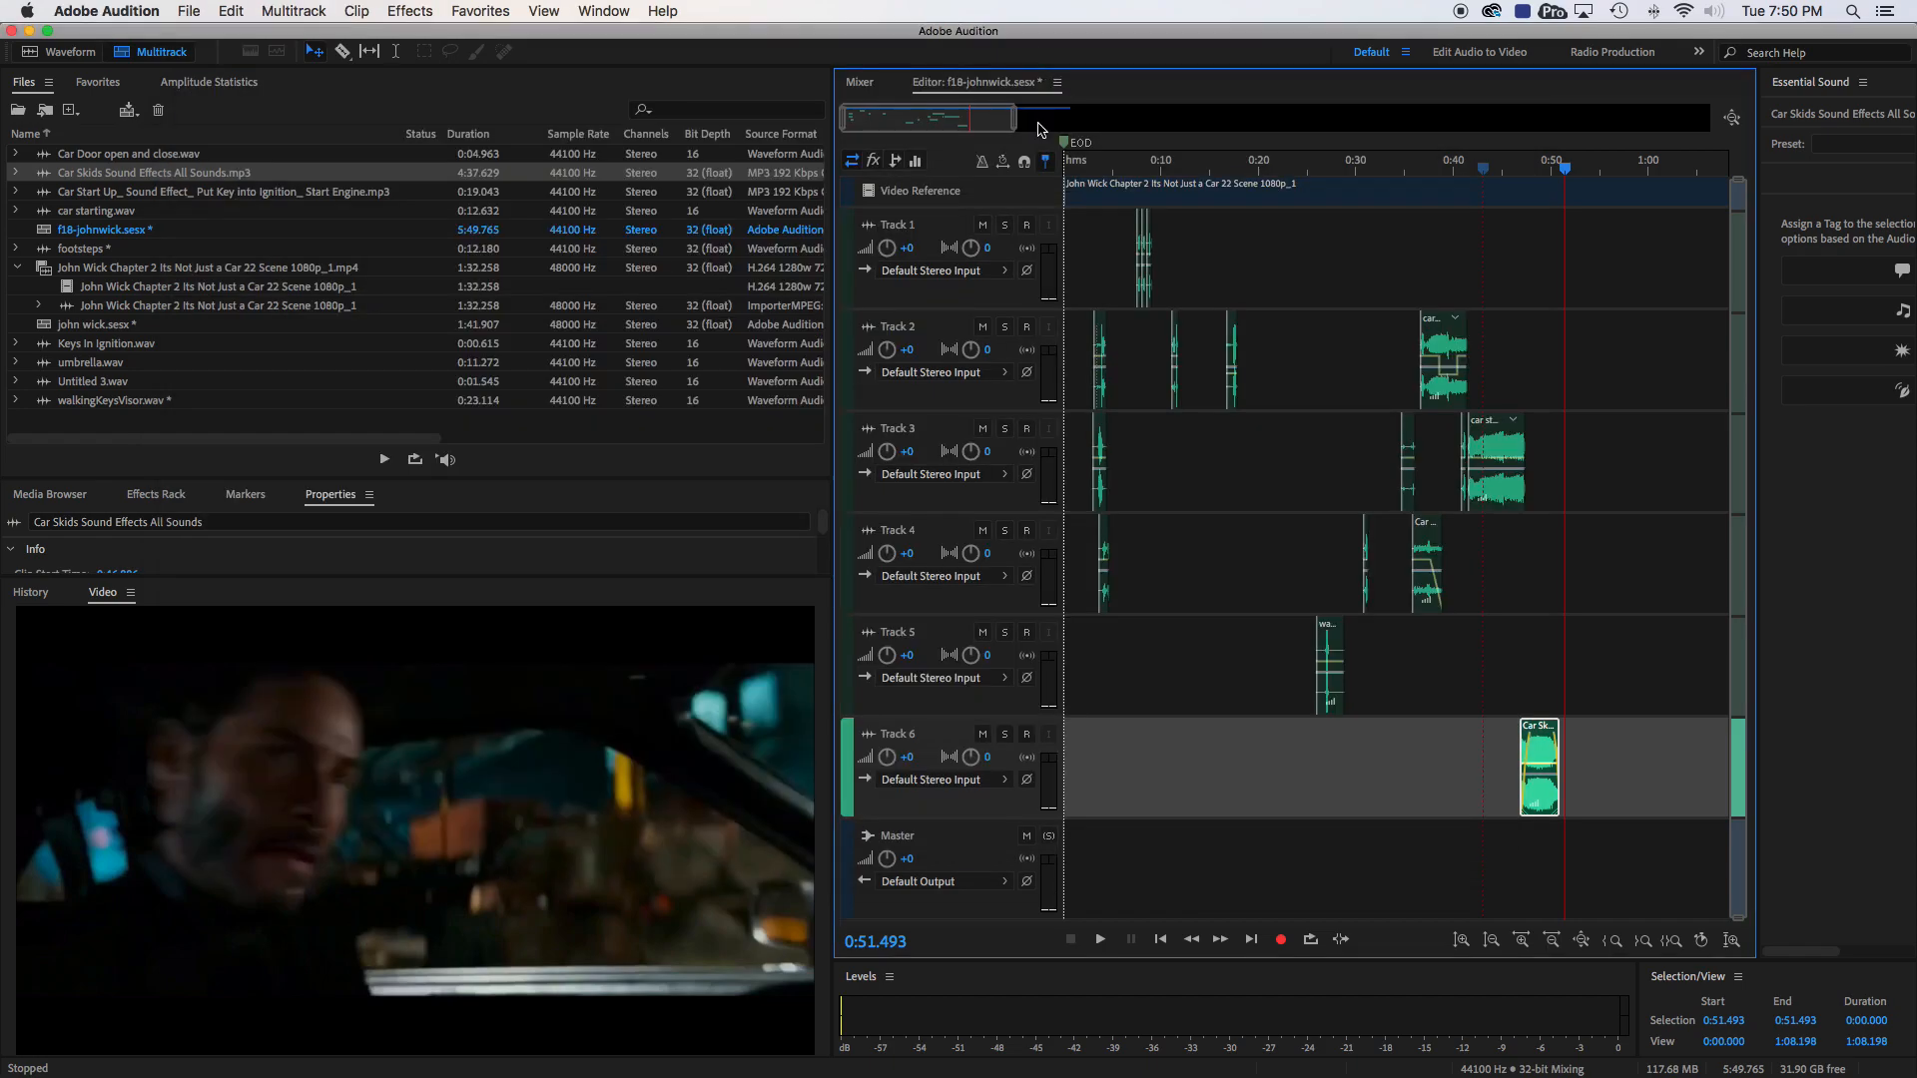